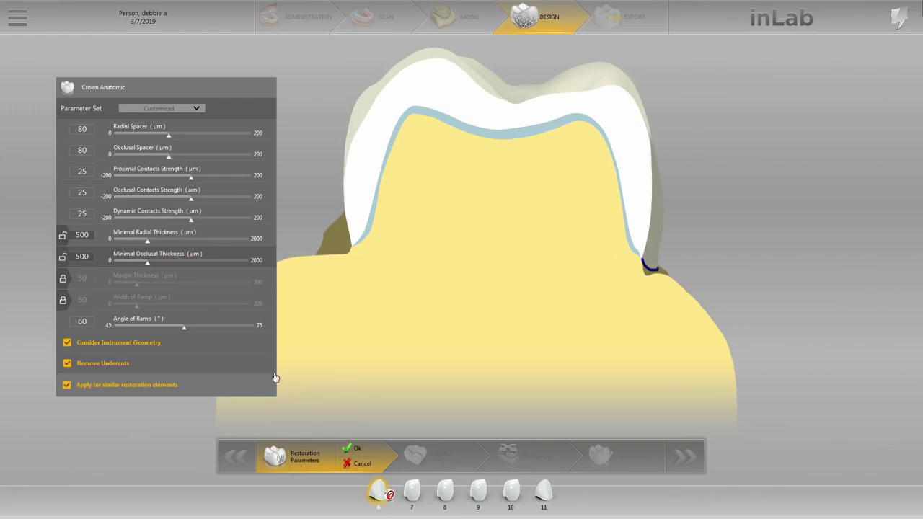
Step: Accept the restoration parameters for tooth 6 and proceed to the Adjust Morphology phase
{"action": "left_click", "coordinate": [347, 450]}
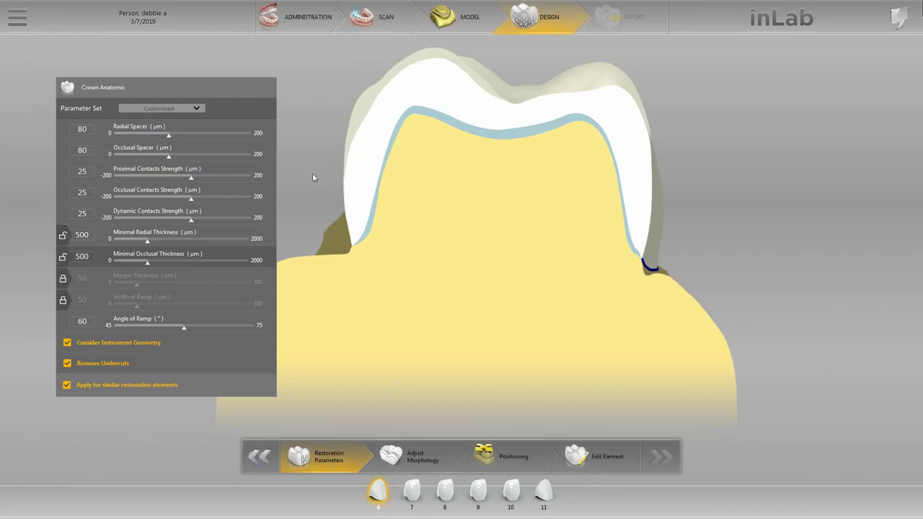
{"action": "left_click", "coordinate": [423, 452]}
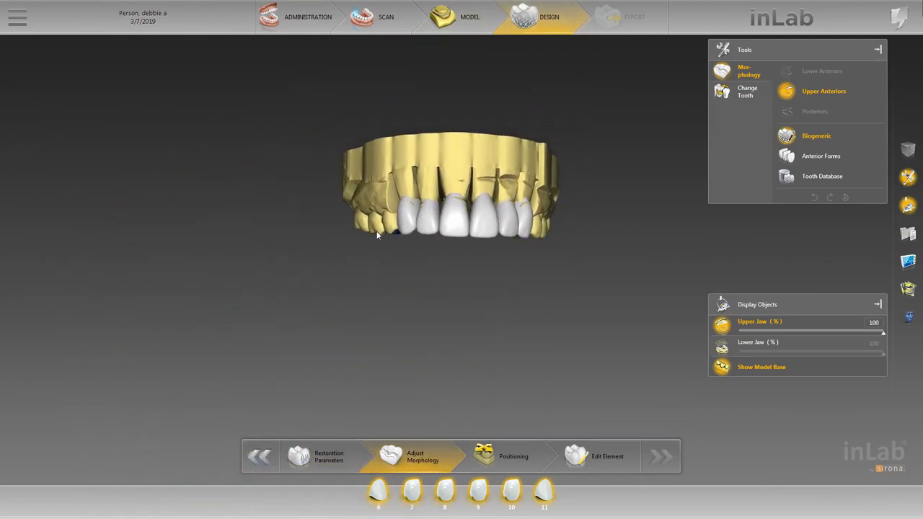
Step: Display the lower jaw with the upper jaw and examine the six upper anterior crowns from the front, biting edges and side
{"action": "left_click_drag", "start_coordinate": [533, 249], "coordinate": [519, 250]}
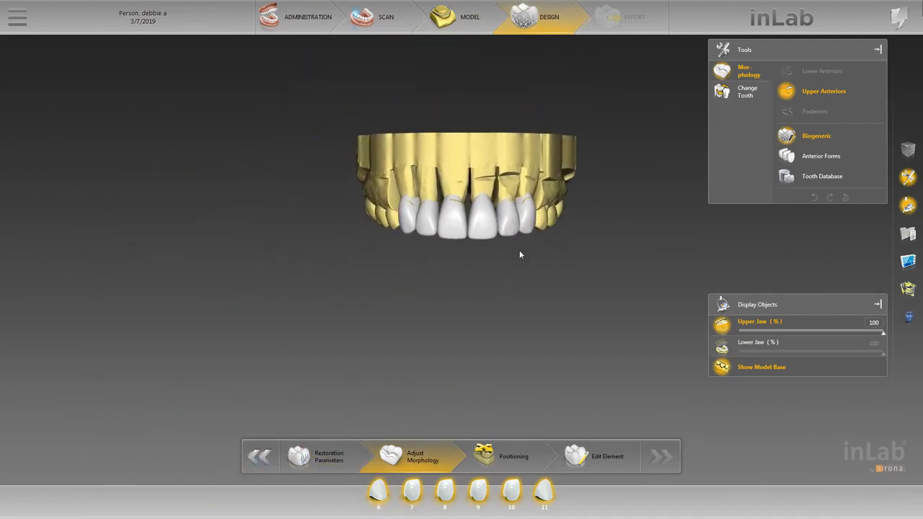
{"action": "scroll", "coordinate": [487, 269], "scroll_direction": "up", "scroll_amount": 4}
{"action": "middle_click_drag", "start_coordinate": [454, 316], "coordinate": [402, 250]}
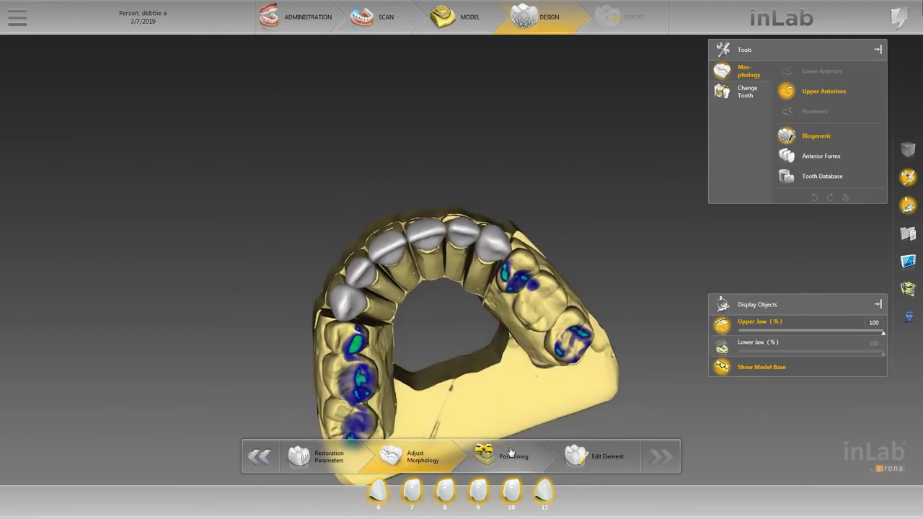
{"action": "middle_click_drag", "start_coordinate": [473, 376], "coordinate": [361, 364]}
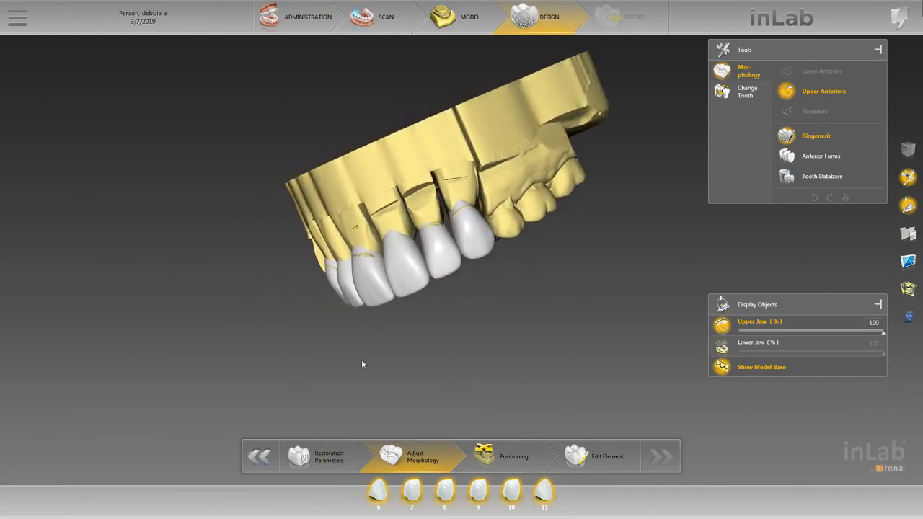
{"action": "left_click", "coordinate": [723, 346]}
{"action": "middle_click_drag", "start_coordinate": [498, 309], "coordinate": [374, 286]}
{"action": "scroll", "coordinate": [374, 286], "scroll_direction": "up", "scroll_amount": 10}
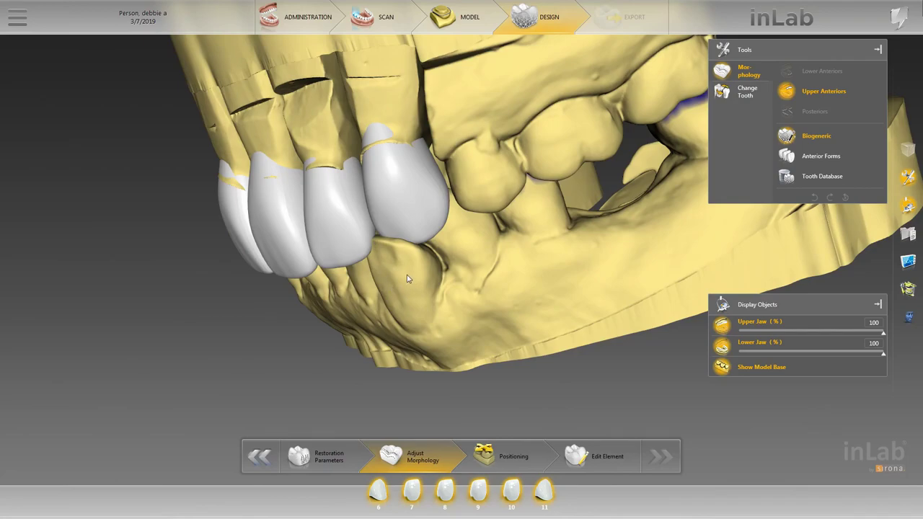
{"action": "middle_click_drag", "start_coordinate": [360, 287], "coordinate": [382, 279]}
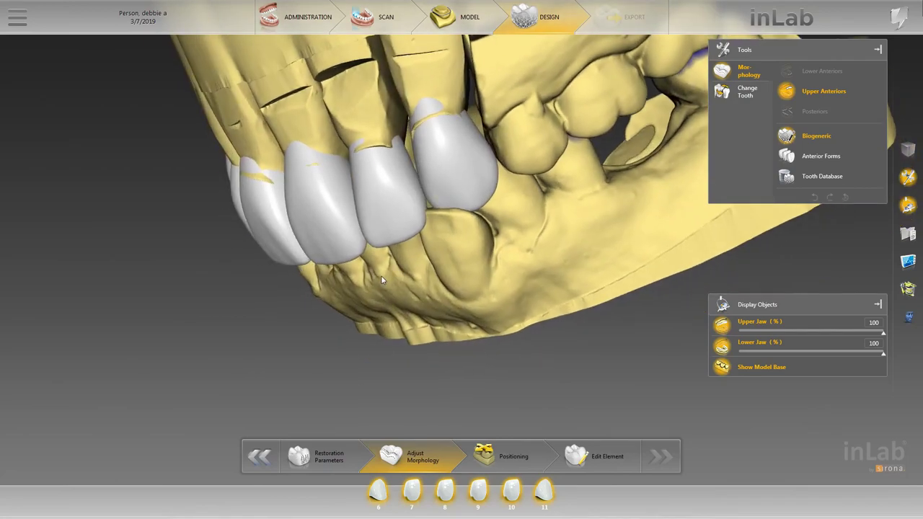
{"action": "scroll", "coordinate": [300, 286], "scroll_direction": "down", "scroll_amount": 3}
{"action": "middle_click_drag", "start_coordinate": [301, 286], "coordinate": [267, 263]}
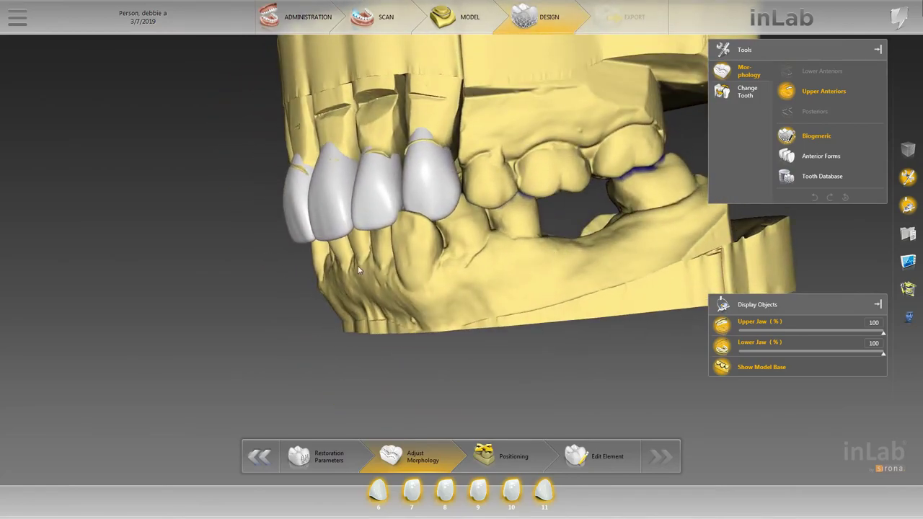
{"action": "middle_click_drag", "start_coordinate": [551, 252], "coordinate": [349, 324]}
Step: Hide and redisplay the upper jaw, and examine the proposed anterior crowns against the lower teeth from the front
{"action": "left_click", "coordinate": [721, 324]}
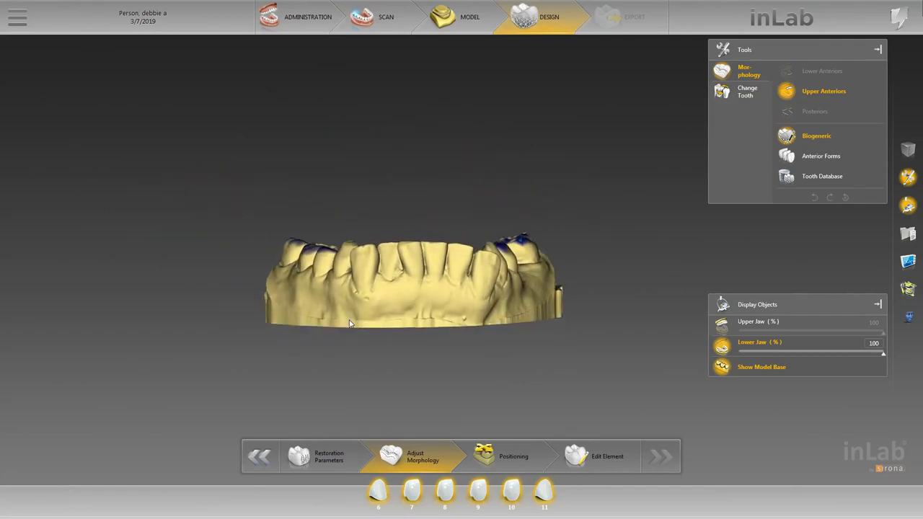
{"action": "left_click", "coordinate": [721, 324]}
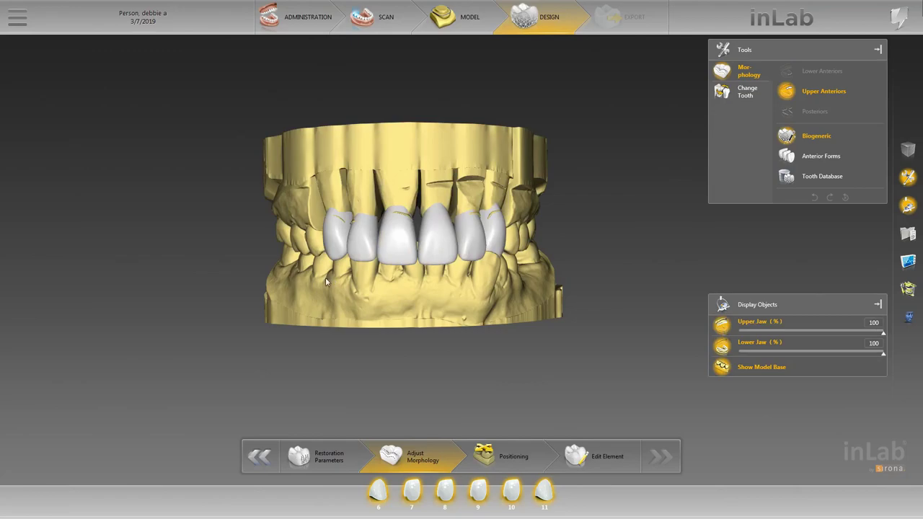
{"action": "scroll", "coordinate": [441, 347], "scroll_direction": "up", "scroll_amount": 4}
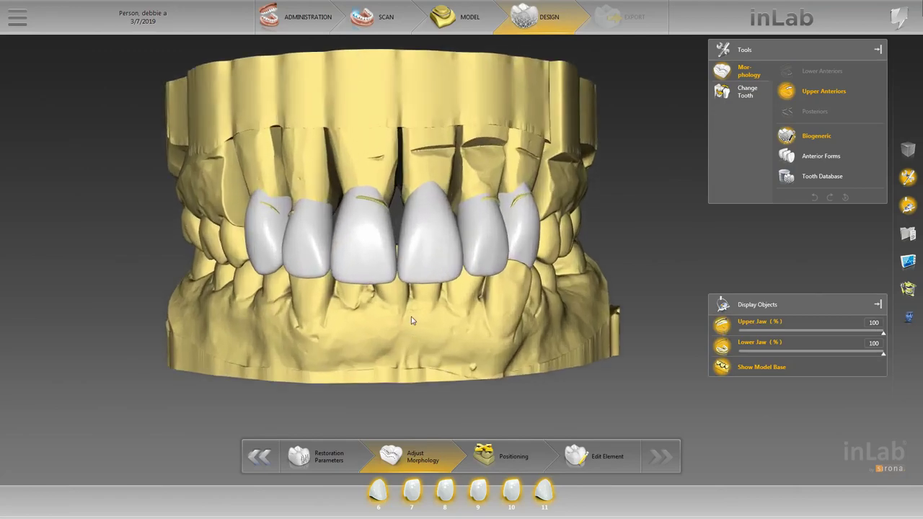
{"action": "scroll", "coordinate": [441, 347], "scroll_direction": "down", "scroll_amount": 3}
{"action": "middle_click_drag", "start_coordinate": [311, 301], "coordinate": [293, 299]}
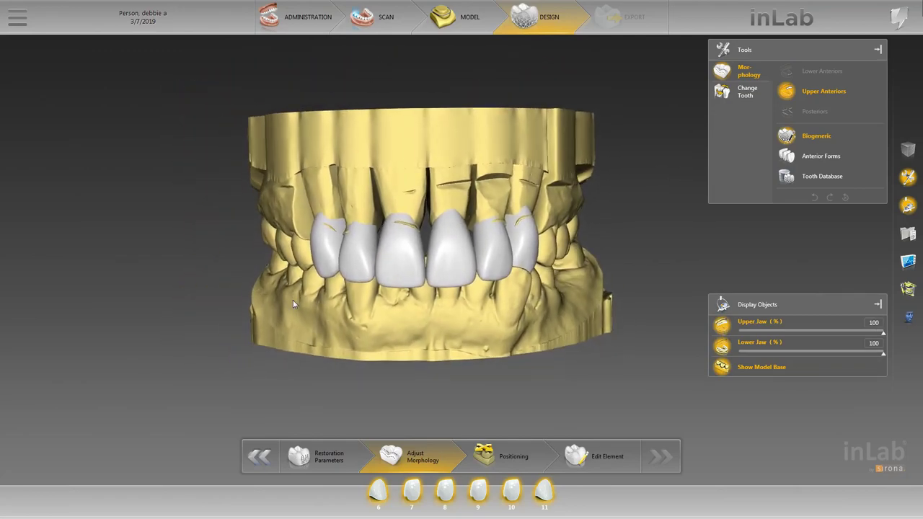
{"action": "scroll", "coordinate": [373, 323], "scroll_direction": "up", "scroll_amount": 3}
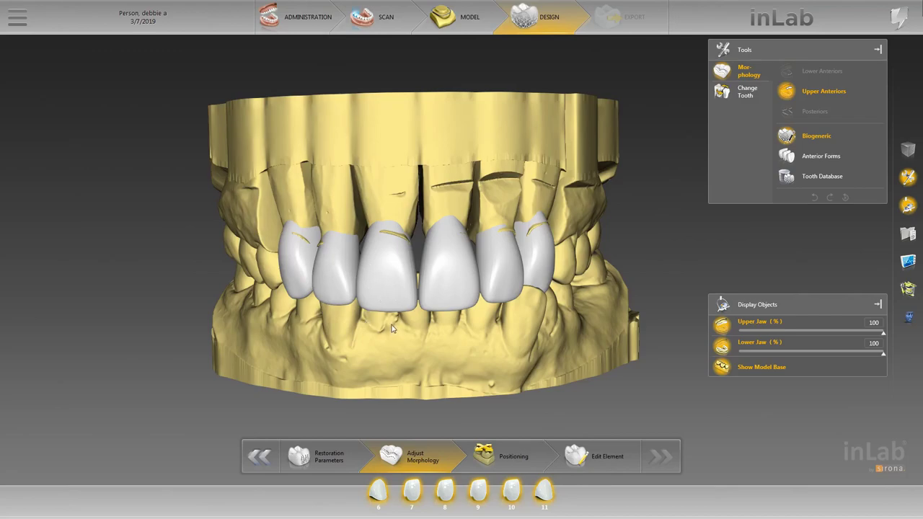
{"action": "left_click_drag", "start_coordinate": [392, 324], "coordinate": [392, 321]}
{"action": "scroll", "coordinate": [391, 326], "scroll_direction": "down", "scroll_amount": 2}
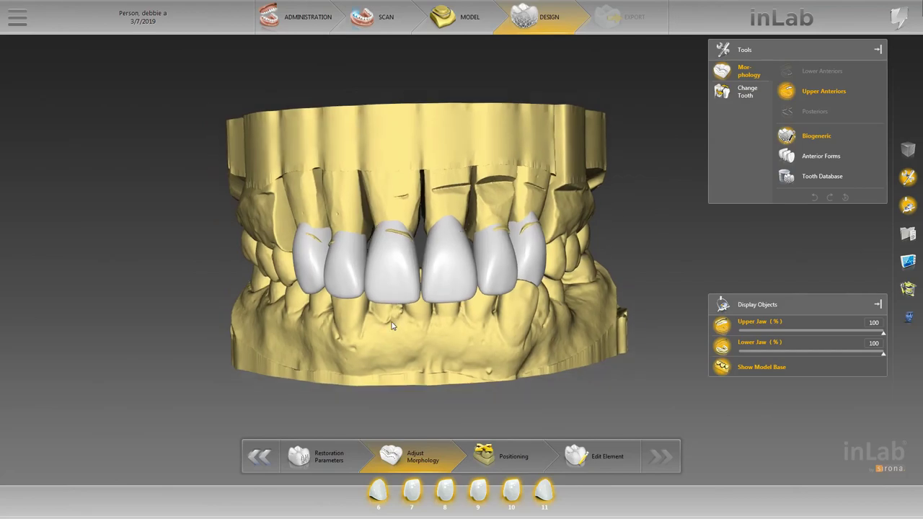
Step: Apply the Merz Artegral AF BI Shape from the Tooth Database to the upper anteriors and inspect the crowns
{"action": "left_click", "coordinate": [789, 177]}
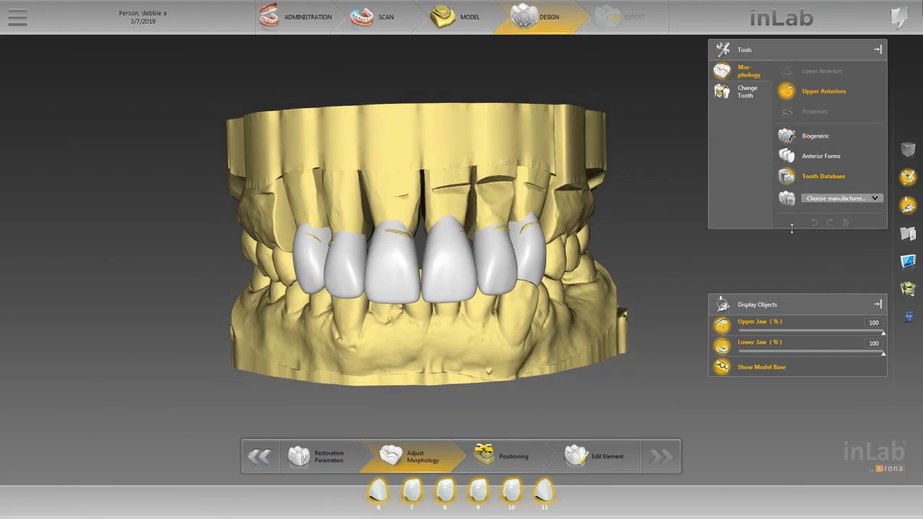
{"action": "left_click", "coordinate": [816, 198]}
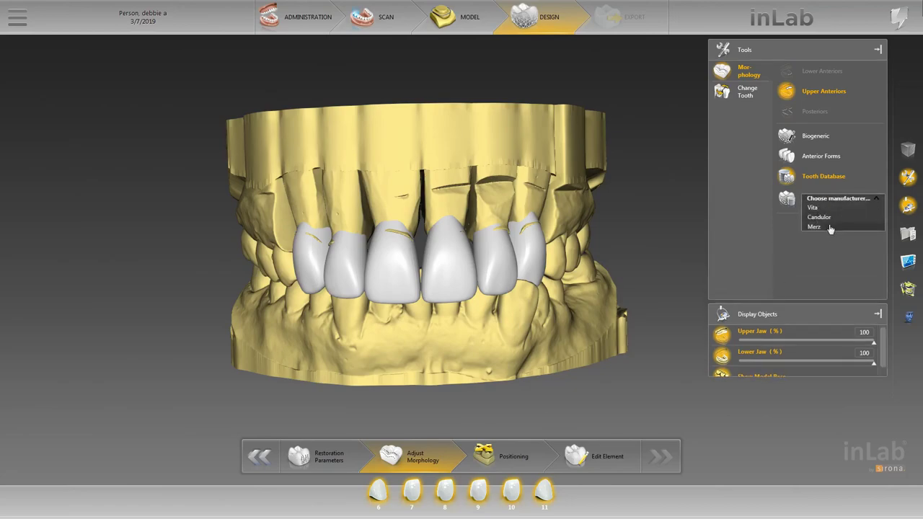
{"action": "left_click", "coordinate": [823, 228]}
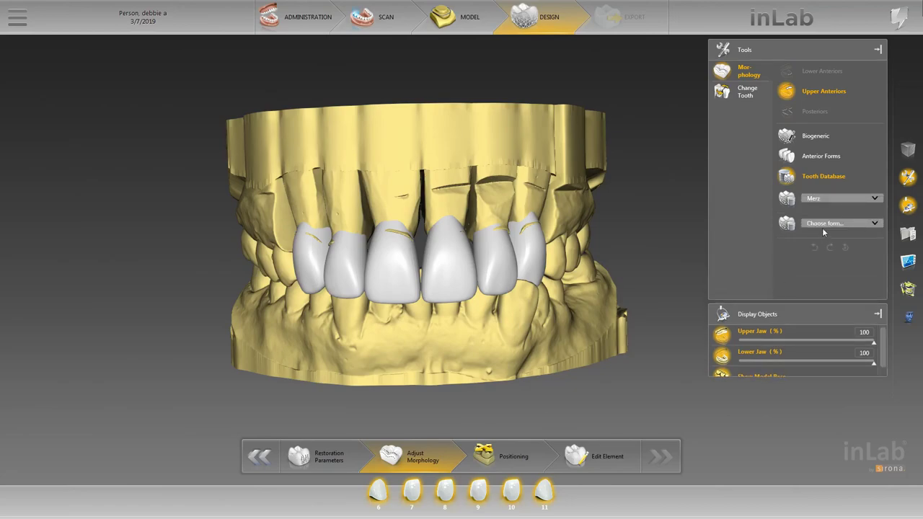
{"action": "left_click", "coordinate": [822, 225]}
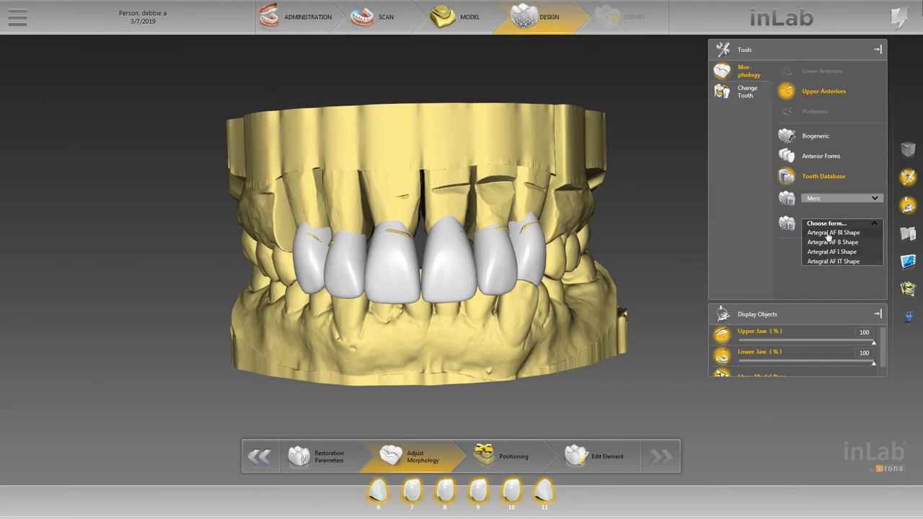
{"action": "left_click", "coordinate": [829, 232]}
{"action": "middle_click_drag", "start_coordinate": [517, 322], "coordinate": [208, 180]}
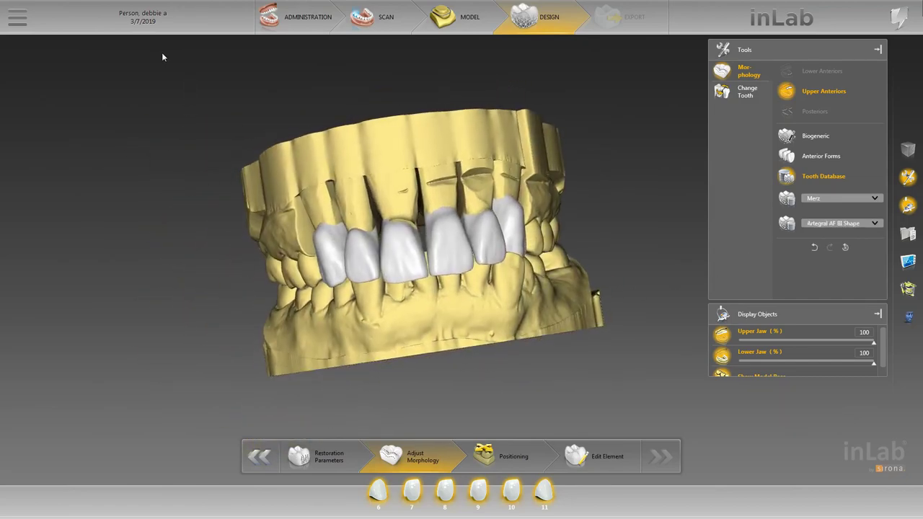
{"action": "left_click", "coordinate": [834, 223]}
{"action": "left_click", "coordinate": [389, 185]}
{"action": "scroll", "coordinate": [407, 202], "scroll_direction": "down", "scroll_amount": 3}
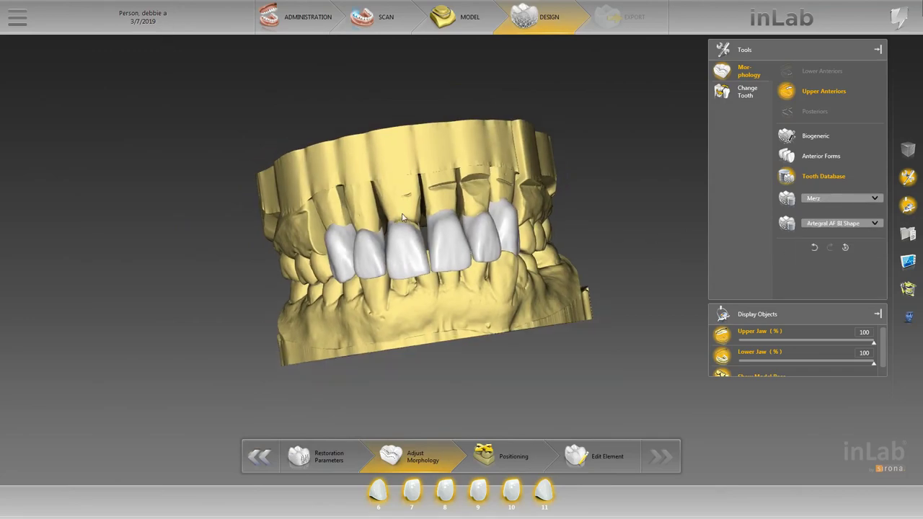
{"action": "middle_click_drag", "start_coordinate": [411, 209], "coordinate": [412, 265]}
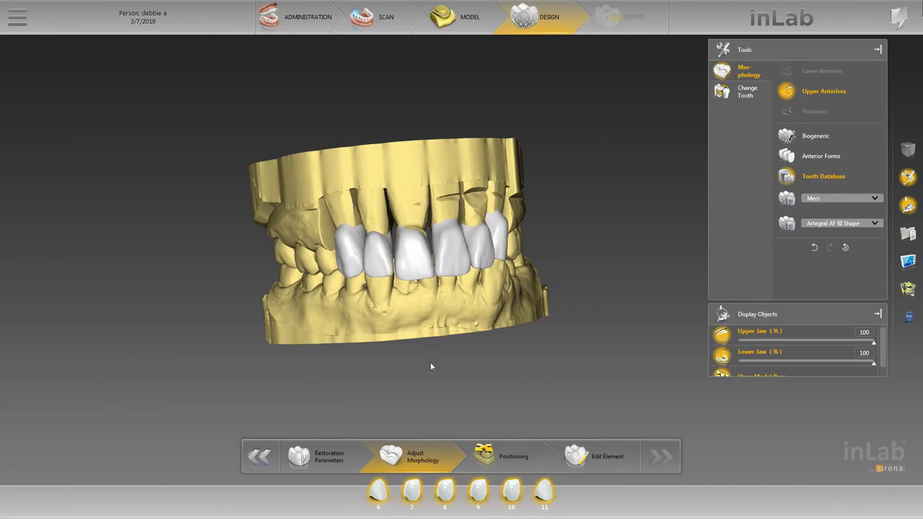
{"action": "middle_click_drag", "start_coordinate": [419, 332], "coordinate": [400, 303]}
{"action": "scroll", "coordinate": [401, 302], "scroll_direction": "up", "scroll_amount": 3}
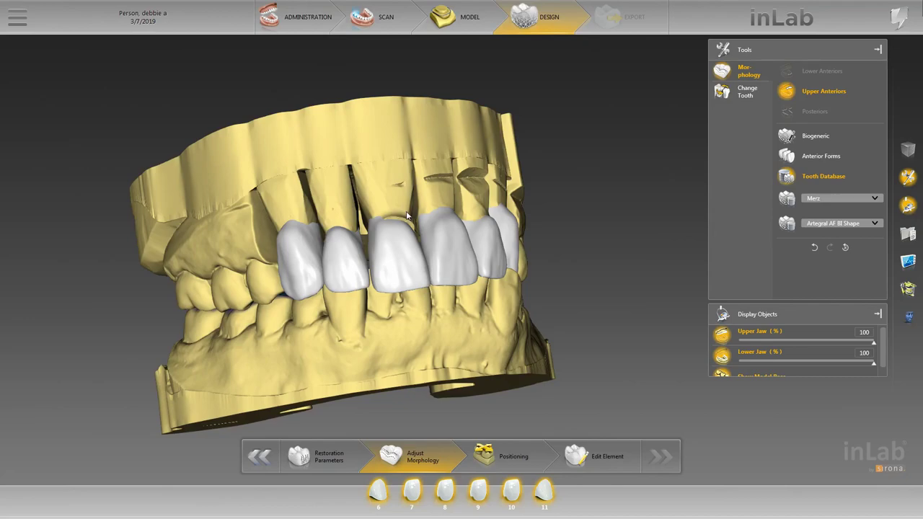
Step: Try the Artegral AF B Shape on the upper anteriors and inspect the crowns from several angles
{"action": "left_click", "coordinate": [836, 223]}
{"action": "left_click", "coordinate": [829, 228]}
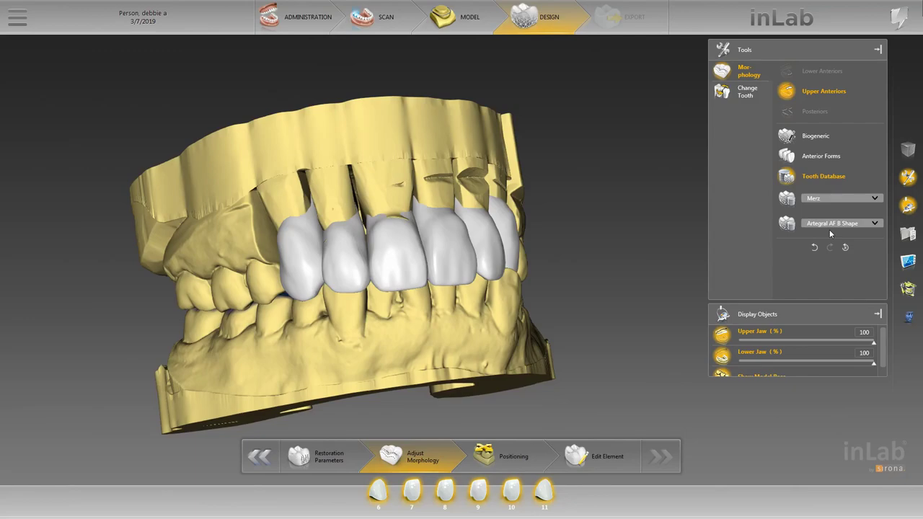
{"action": "left_click_drag", "start_coordinate": [398, 179], "coordinate": [382, 200]}
{"action": "right_click_drag", "start_coordinate": [384, 200], "coordinate": [387, 202]}
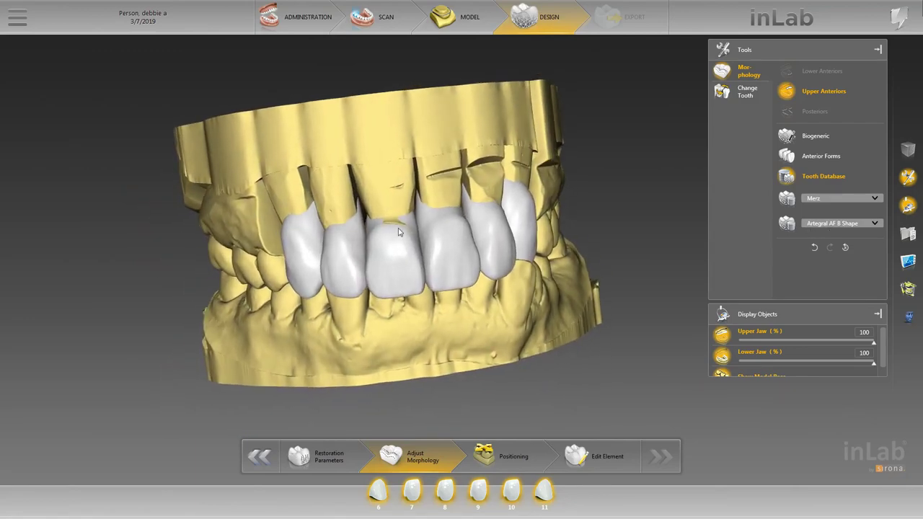
{"action": "right_click_drag", "start_coordinate": [367, 170], "coordinate": [398, 293]}
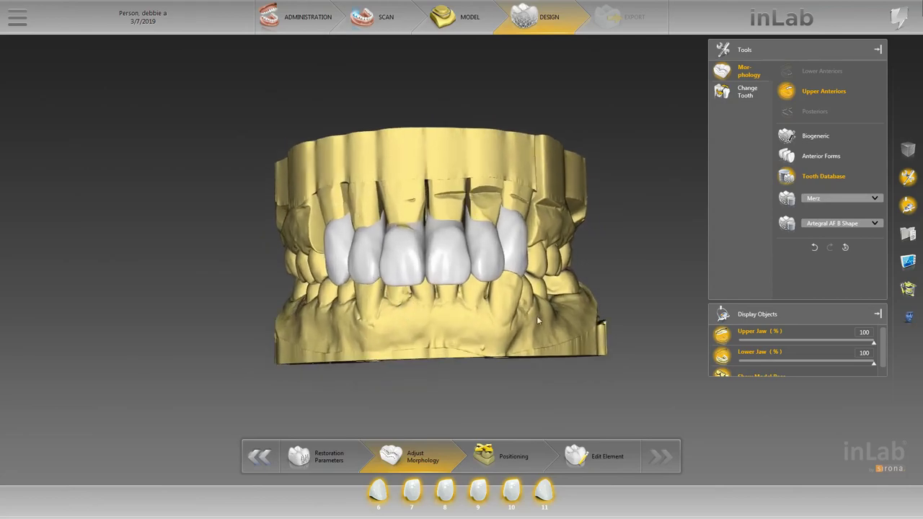
{"action": "scroll", "coordinate": [627, 329], "scroll_direction": "up", "scroll_amount": 2}
{"action": "scroll", "coordinate": [561, 338], "scroll_direction": "up", "scroll_amount": 2}
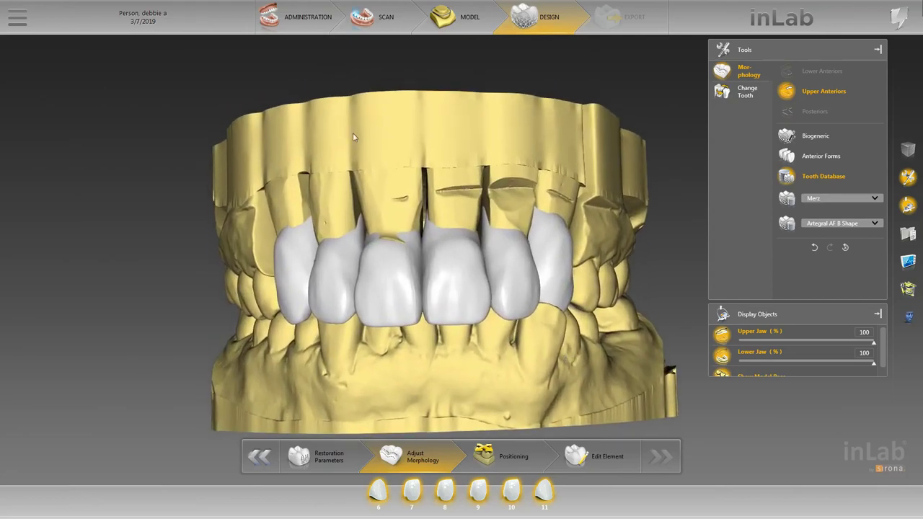
{"action": "left_click_drag", "start_coordinate": [255, 260], "coordinate": [260, 265]}
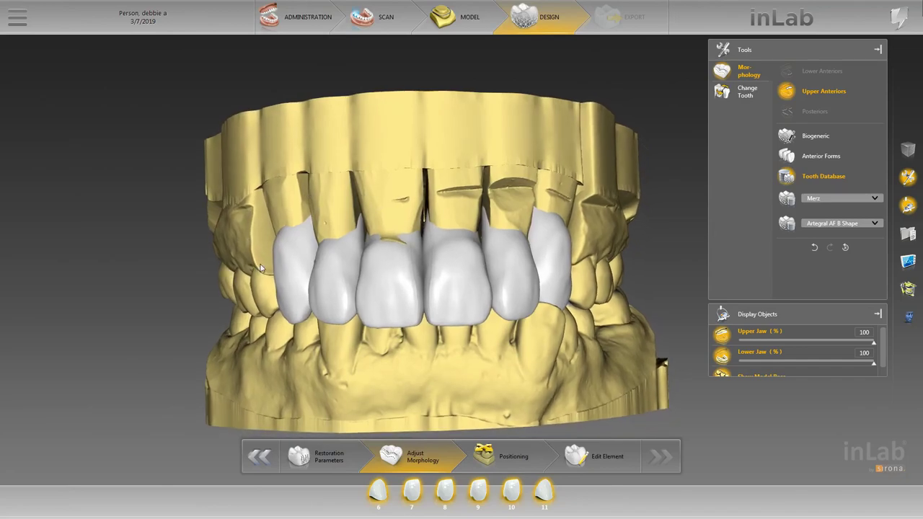
Step: Try the Artegral AF I Shape on the upper anteriors and view the whole arch from the front
{"action": "left_click", "coordinate": [826, 224]}
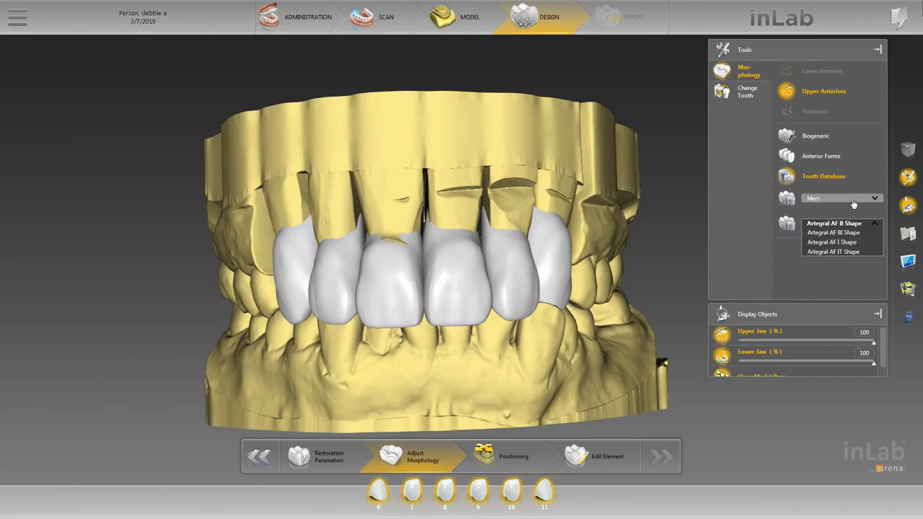
{"action": "left_click", "coordinate": [869, 242]}
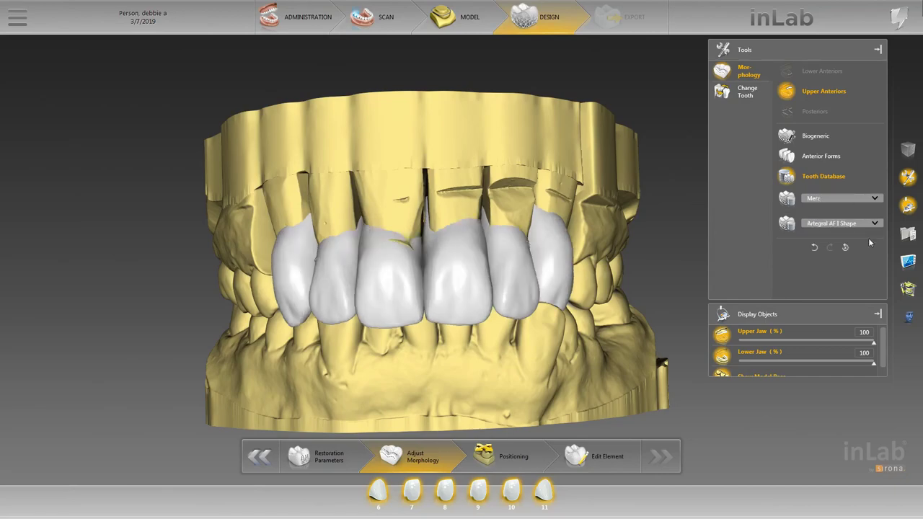
{"action": "scroll", "coordinate": [530, 330], "scroll_direction": "down", "scroll_amount": 2}
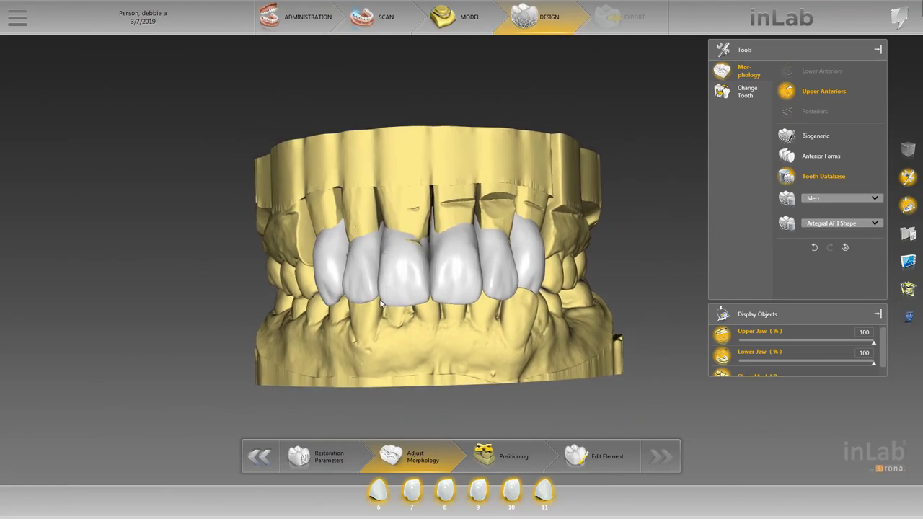
Step: Change the tooth manufacturer to Candulor and apply the Physioset Oval S form to the upper anteriors
{"action": "left_click", "coordinate": [814, 198]}
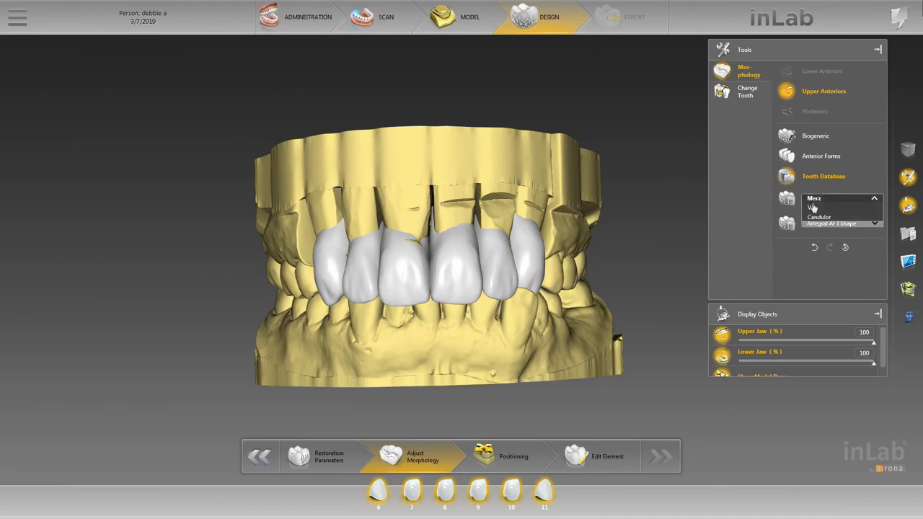
{"action": "left_click", "coordinate": [817, 213]}
{"action": "left_click", "coordinate": [819, 222]}
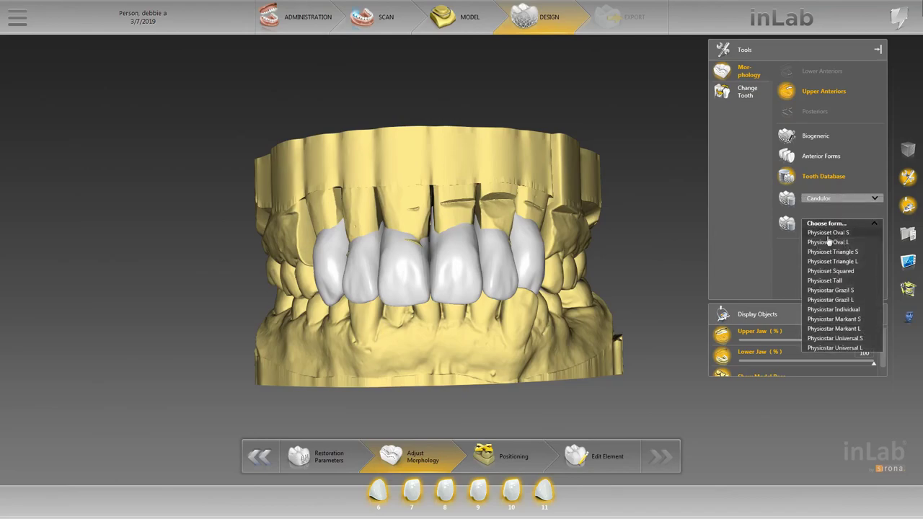
{"action": "left_click", "coordinate": [829, 235]}
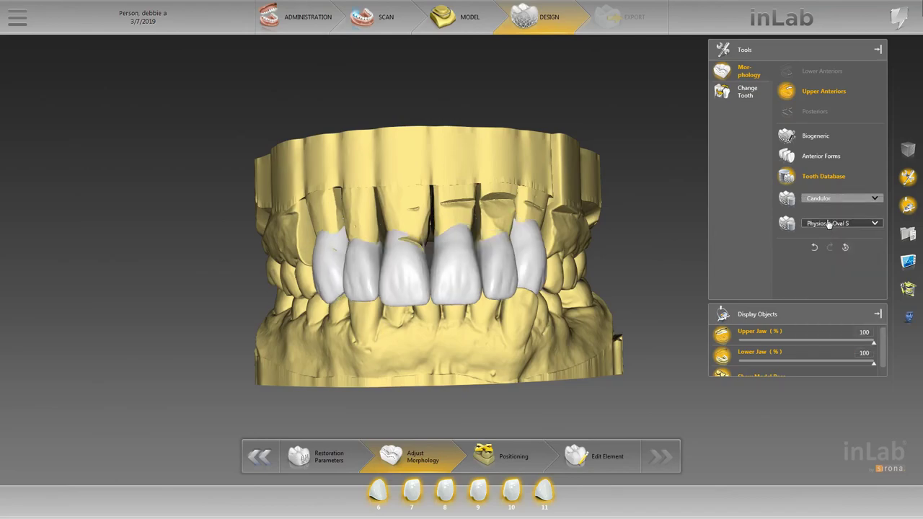
Step: Try the Candulor forms Physioset Oval L, Physioset Squared and Physioset Tall in turn on the upper anteriors
{"action": "left_click", "coordinate": [818, 222]}
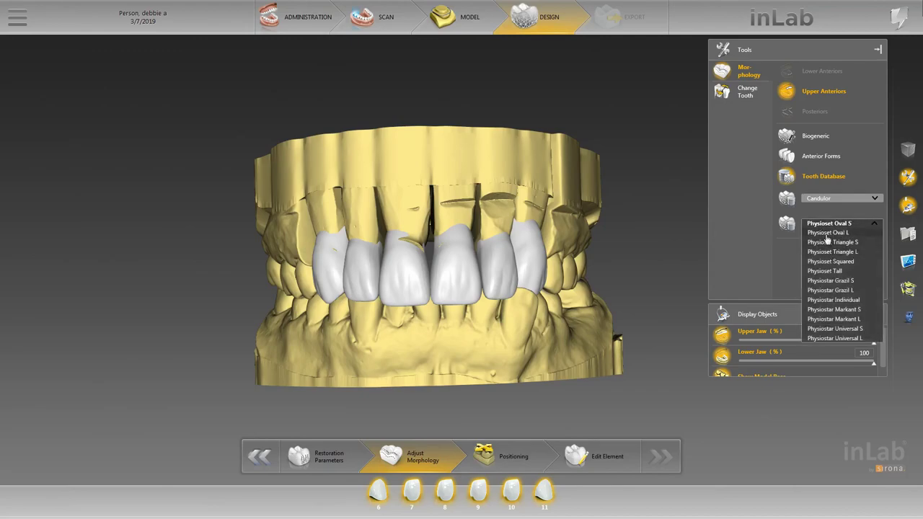
{"action": "left_click", "coordinate": [828, 232]}
{"action": "left_click", "coordinate": [819, 224]}
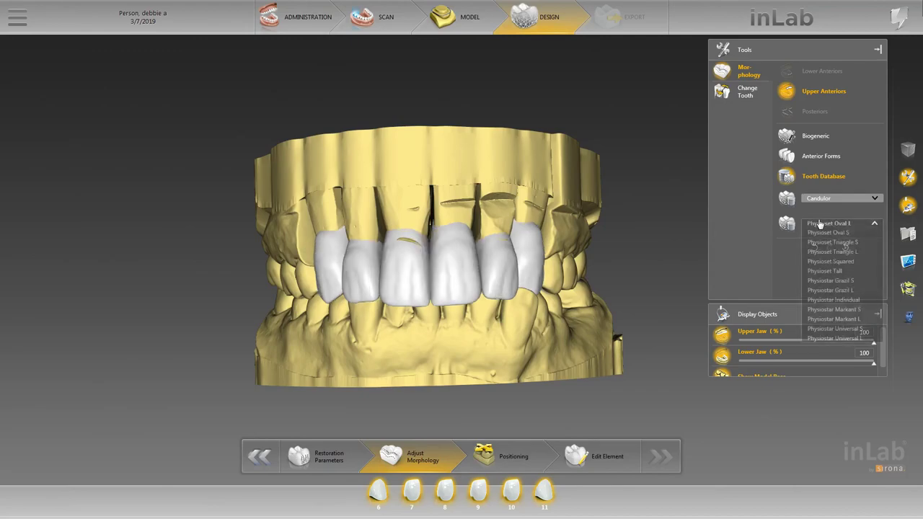
{"action": "left_click", "coordinate": [824, 262]}
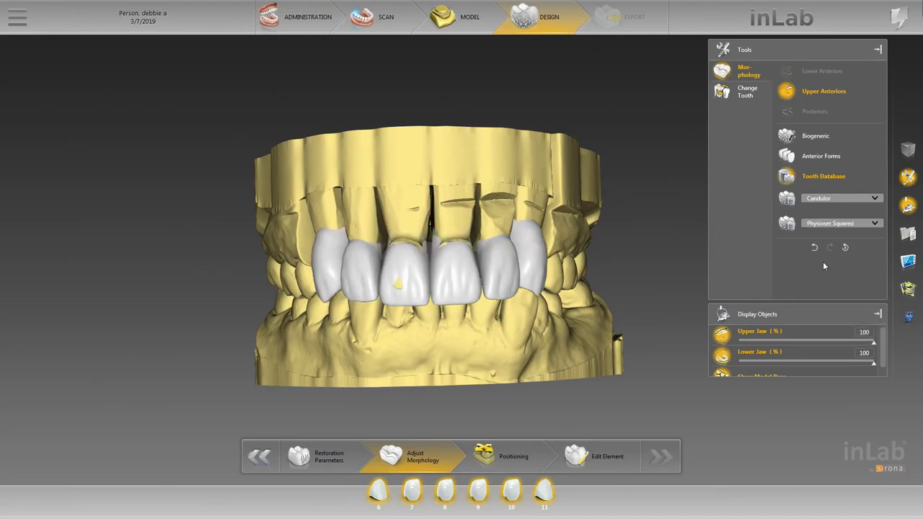
{"action": "left_click", "coordinate": [819, 223]}
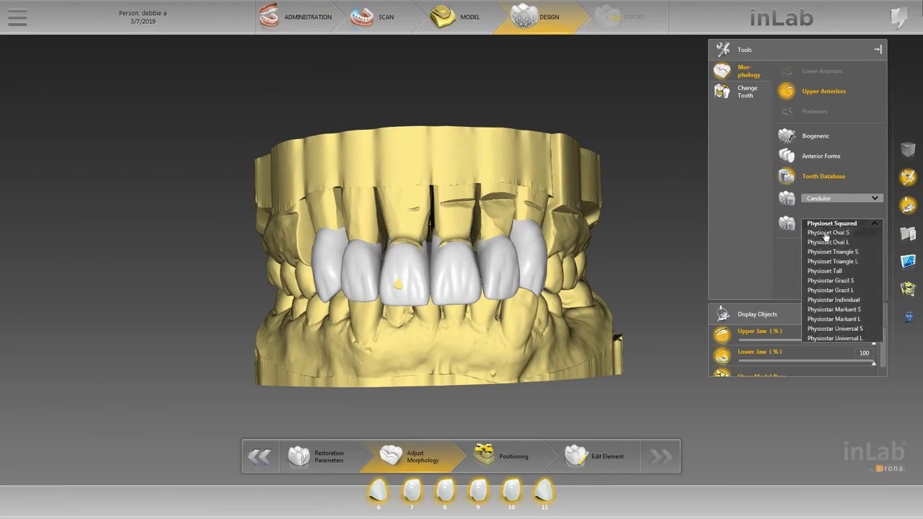
{"action": "left_click", "coordinate": [821, 271]}
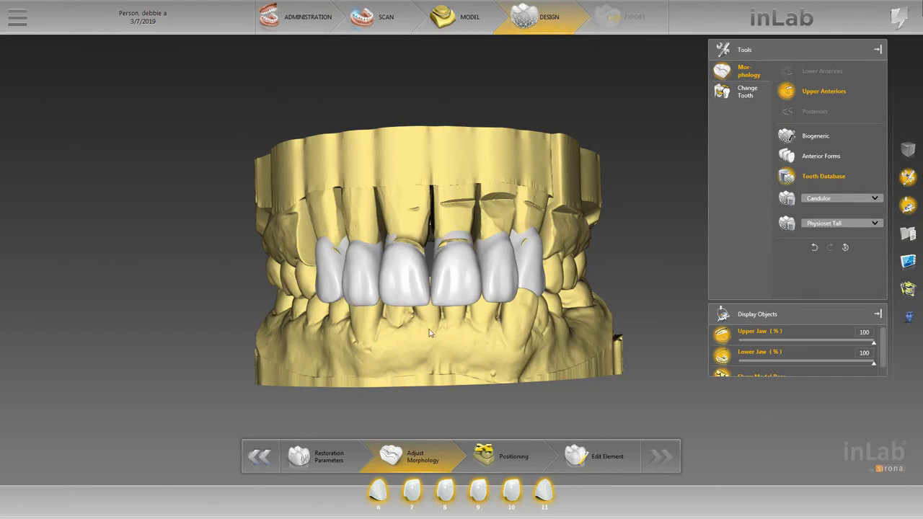
Step: Try the Physiostar Individual and Physiostar Markant L forms on the upper anteriors and inspect the crowns from several angles
{"action": "left_click", "coordinate": [811, 224]}
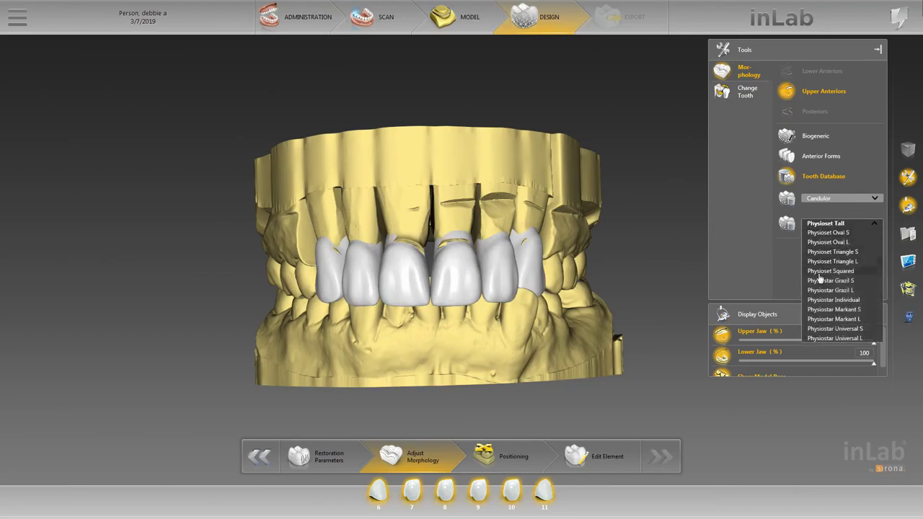
{"action": "left_click", "coordinate": [820, 299]}
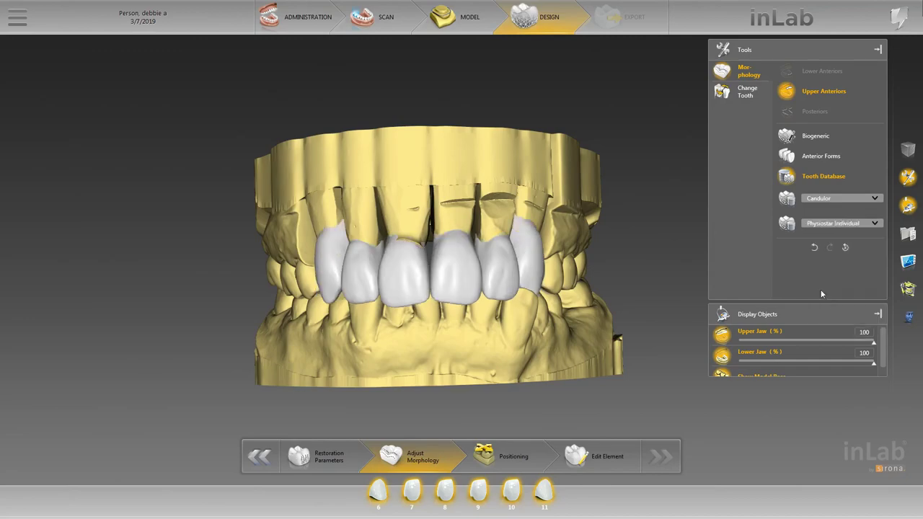
{"action": "left_click", "coordinate": [811, 225]}
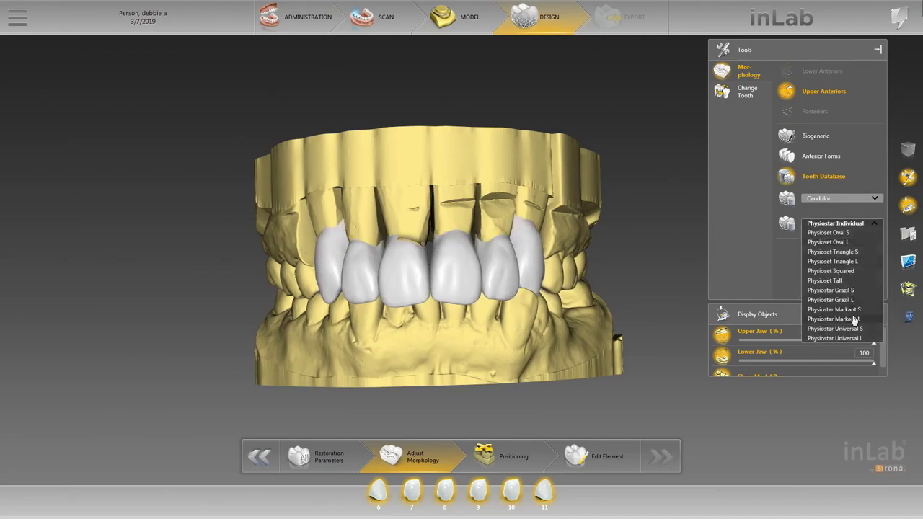
{"action": "left_click", "coordinate": [852, 316]}
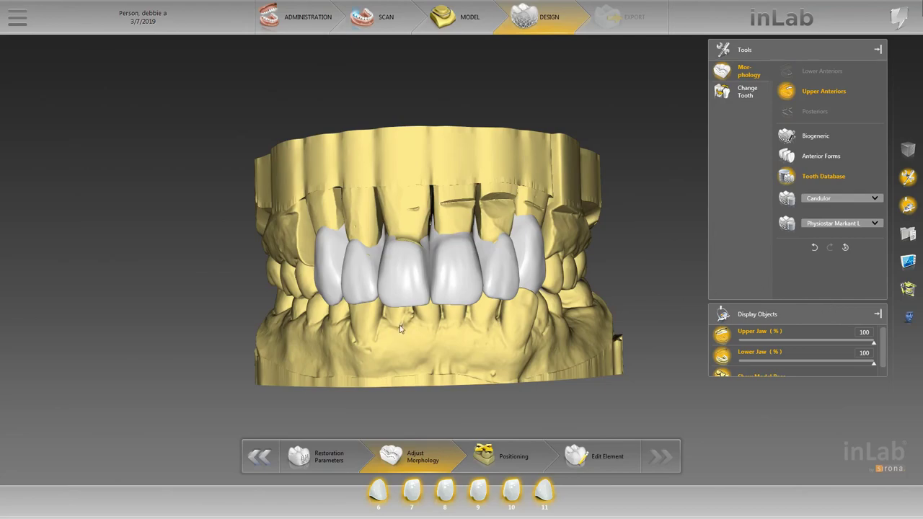
{"action": "right_click_drag", "start_coordinate": [432, 326], "coordinate": [488, 311]}
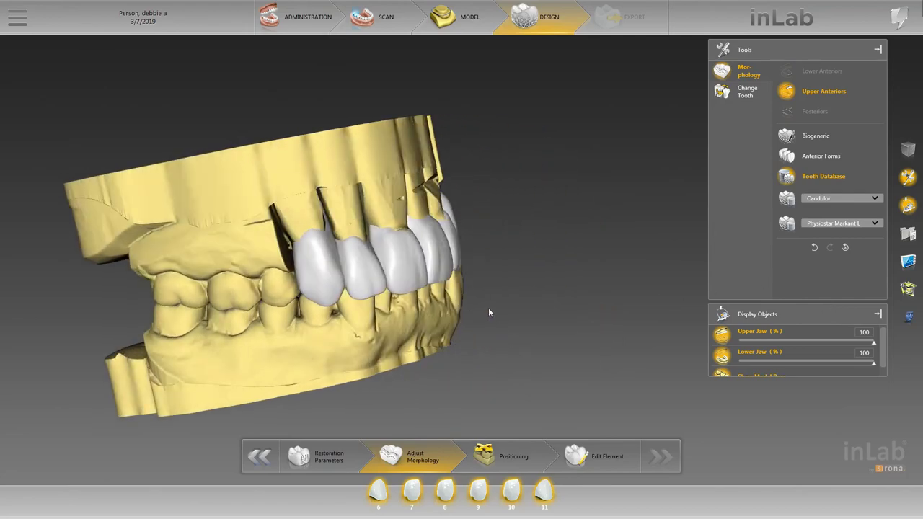
{"action": "right_click_drag", "start_coordinate": [436, 347], "coordinate": [322, 230]}
{"action": "right_click_drag", "start_coordinate": [381, 198], "coordinate": [384, 249]}
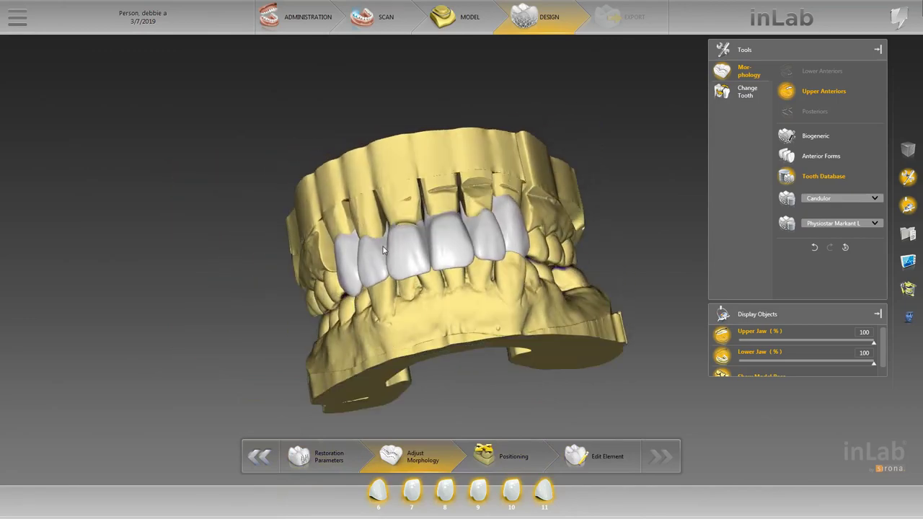
Step: Try the Physiostar Universal S form on the upper anteriors
{"action": "left_click", "coordinate": [825, 223]}
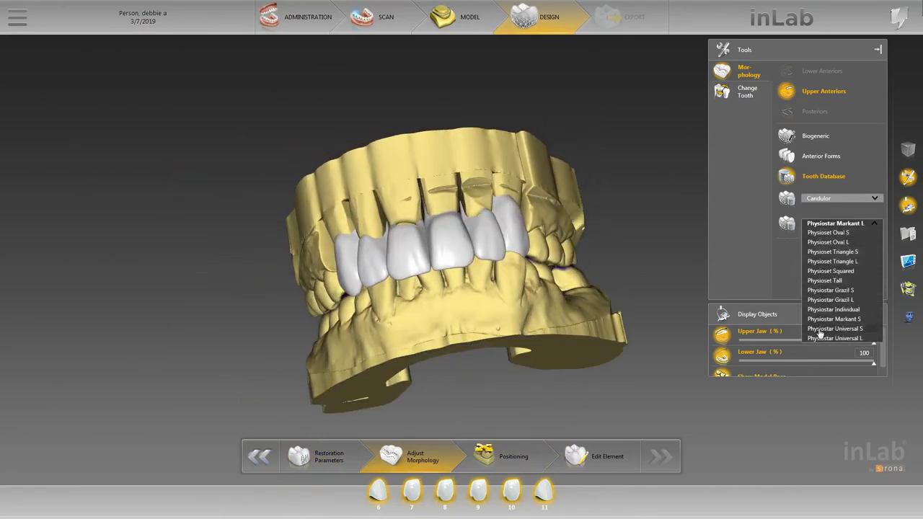
{"action": "left_click", "coordinate": [820, 329]}
{"action": "left_click", "coordinate": [813, 225]}
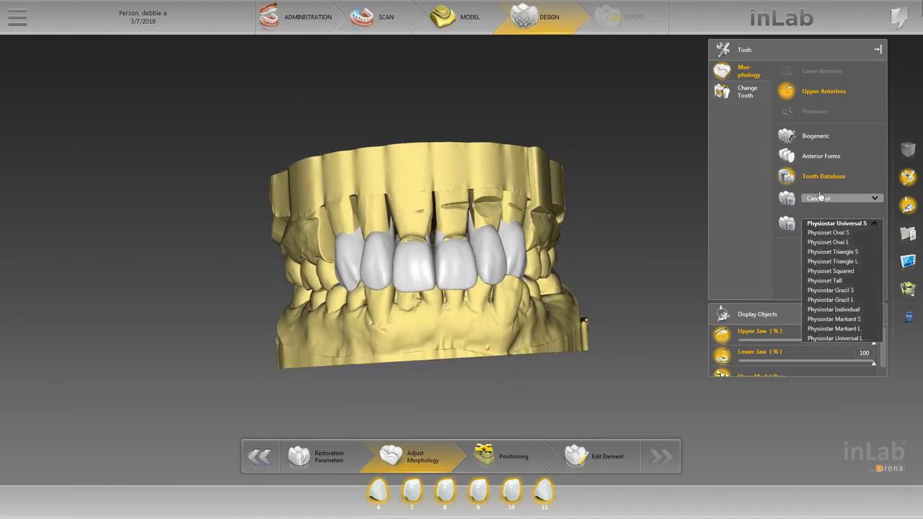
{"action": "left_click", "coordinate": [820, 201]}
Step: Change the tooth manufacturer to Merz and apply the Artegral AF IT Shape to the upper anteriors
{"action": "left_click", "coordinate": [821, 201]}
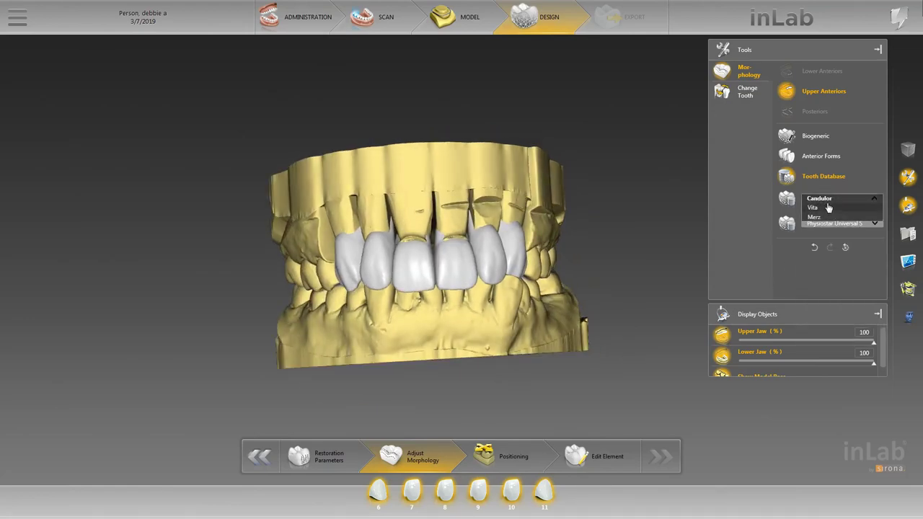
{"action": "left_click", "coordinate": [821, 218]}
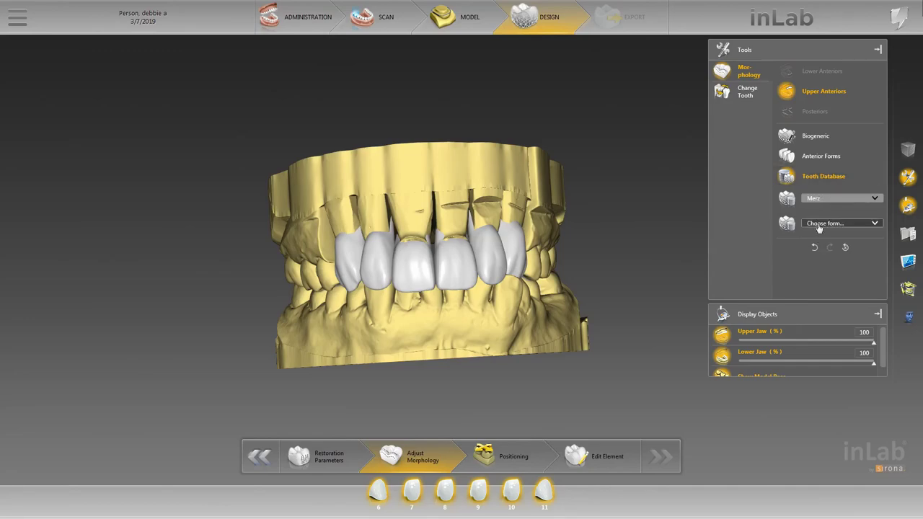
{"action": "left_click", "coordinate": [819, 228]}
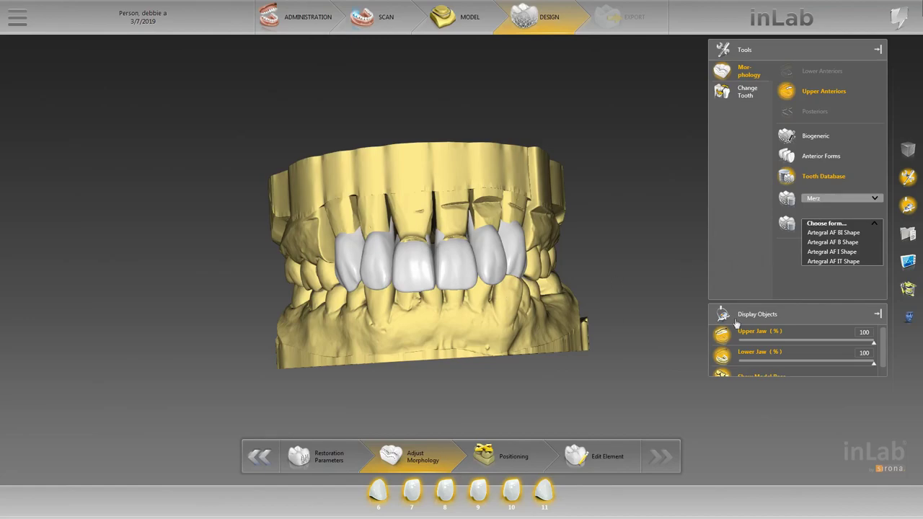
{"action": "left_click", "coordinate": [823, 261]}
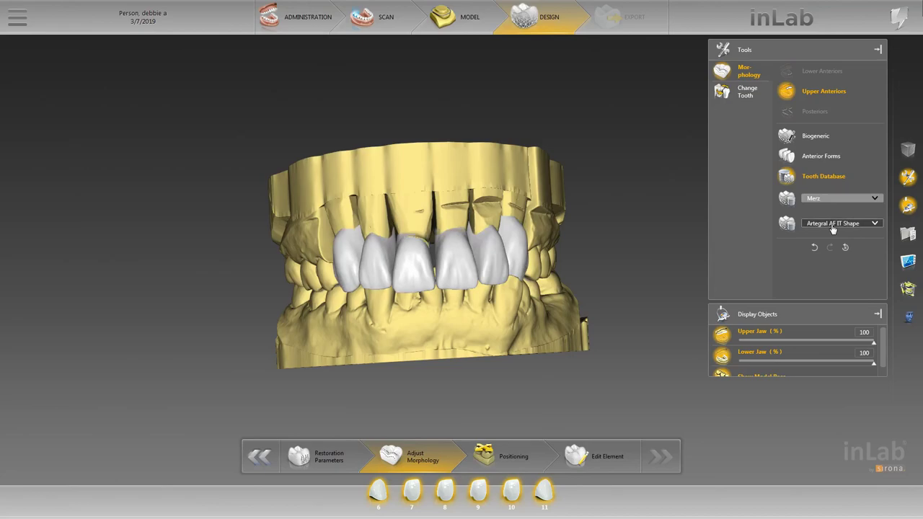
Step: Apply the Artegral AF BI Shape to the upper anteriors and review the crowns from the front
{"action": "left_click", "coordinate": [832, 223]}
{"action": "left_click", "coordinate": [836, 241]}
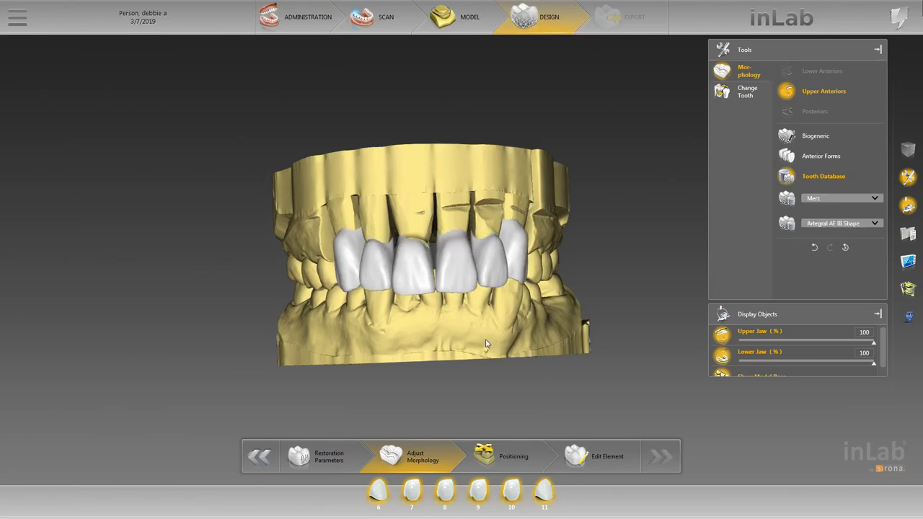
{"action": "left_click_drag", "start_coordinate": [485, 339], "coordinate": [482, 339]}
{"action": "left_click", "coordinate": [828, 199]}
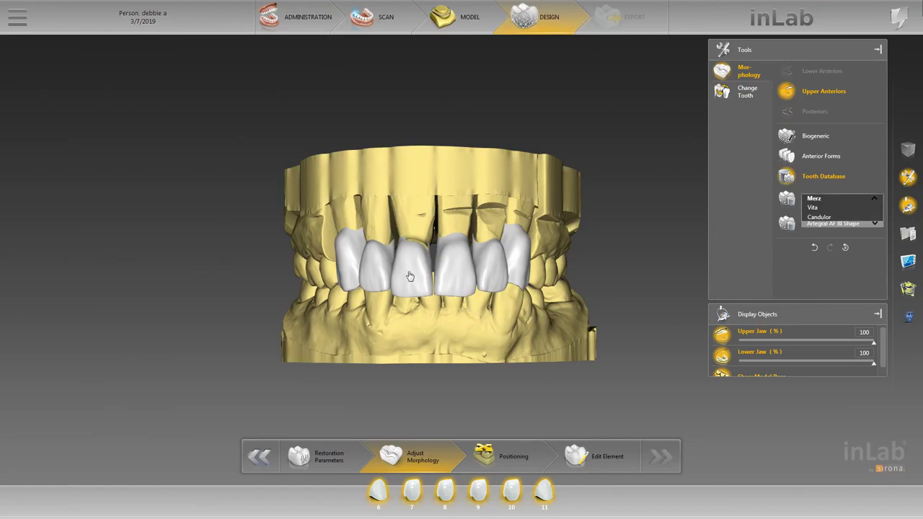
{"action": "left_click", "coordinate": [735, 286]}
{"action": "left_click", "coordinate": [834, 201]}
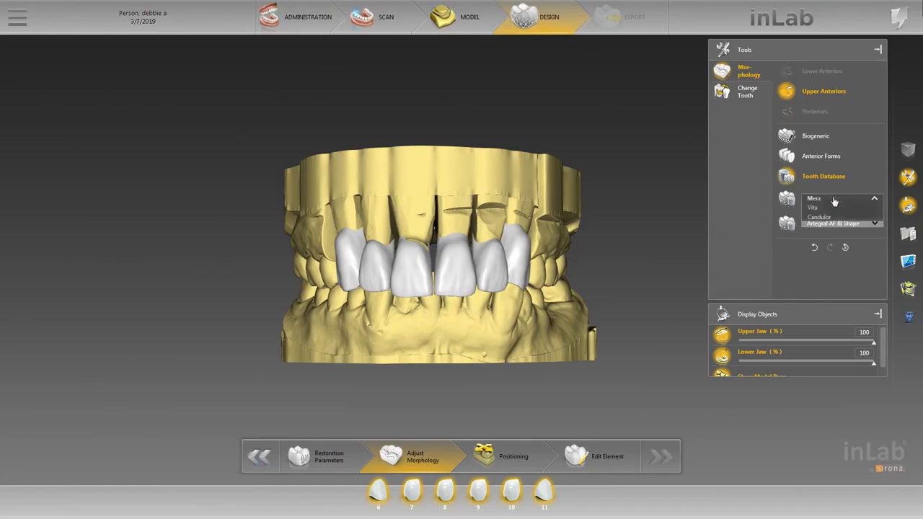
Step: Switch from the tooth database to Anterior Forms and try the Ovoid form on the upper anteriors
{"action": "left_click", "coordinate": [811, 139]}
{"action": "left_click", "coordinate": [808, 156]}
{"action": "left_click", "coordinate": [823, 181]}
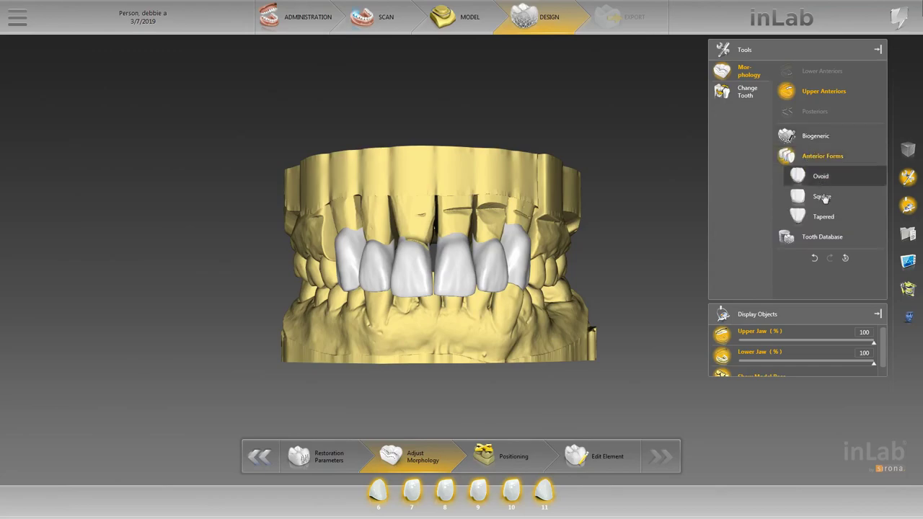
{"action": "scroll", "coordinate": [504, 313], "scroll_direction": "down", "scroll_amount": 2}
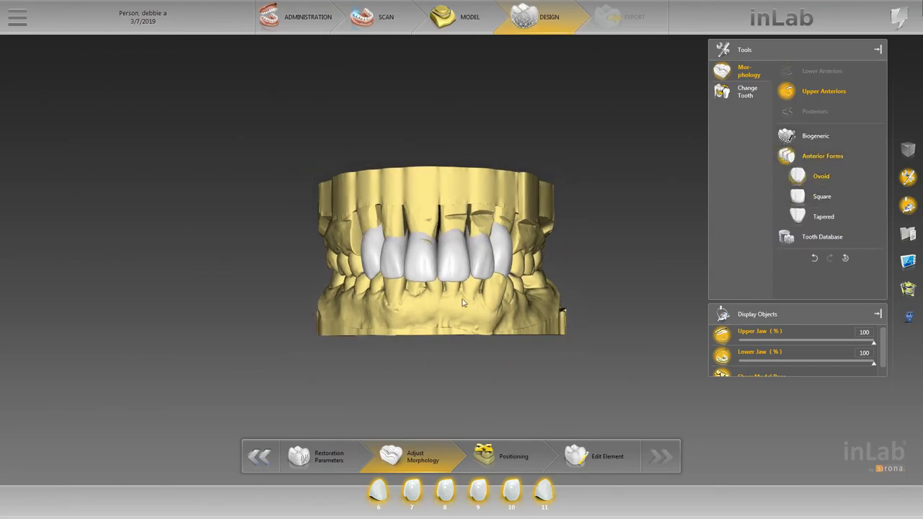
{"action": "mouse_move", "coordinate": [463, 302]}
{"action": "left_mouse_down"}
{"action": "mouse_move", "coordinate": [408, 297]}
{"action": "mouse_move", "coordinate": [529, 311]}
{"action": "mouse_move", "coordinate": [469, 296]}
{"action": "left_mouse_up"}
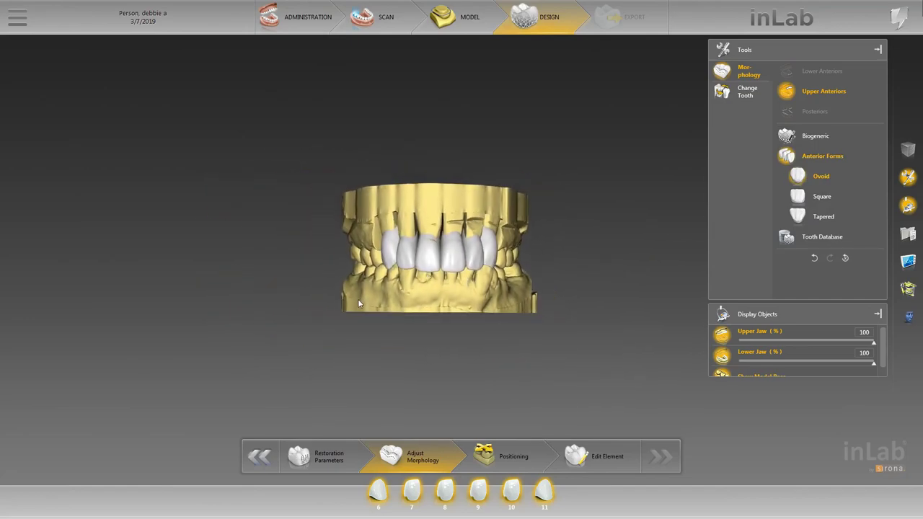
Step: Apply the Biogeneric morphology to the upper anteriors and proceed to the Positioning step
{"action": "left_click", "coordinate": [721, 334]}
{"action": "left_click", "coordinate": [722, 336]}
{"action": "left_click", "coordinate": [814, 137]}
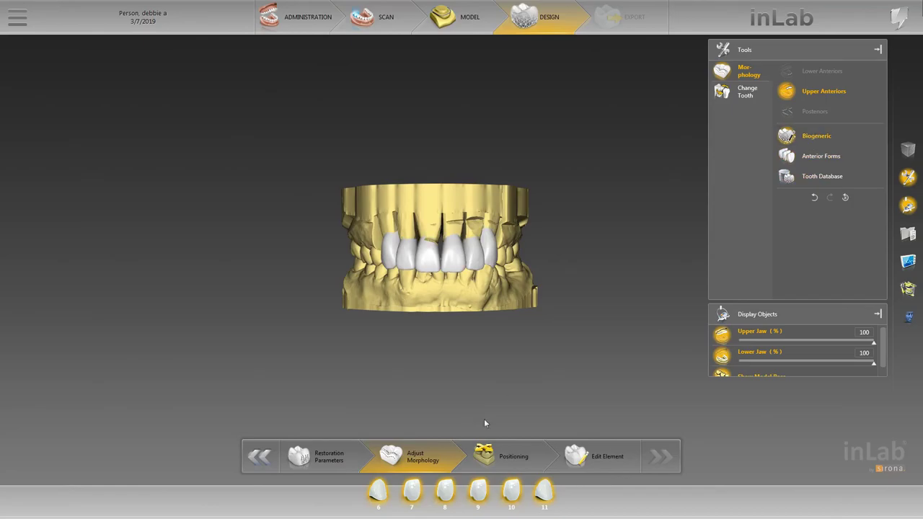
{"action": "scroll", "coordinate": [410, 332], "scroll_direction": "up", "scroll_amount": 5}
{"action": "left_click", "coordinate": [504, 456]}
Step: Use Scale on the upper anterior crowns near tooth 6 from the palatal side, and switch back to Move and Rotate
{"action": "left_click_drag", "start_coordinate": [424, 355], "coordinate": [356, 290]}
{"action": "mouse_move", "coordinate": [356, 291]}
{"action": "left_mouse_down"}
{"action": "mouse_move", "coordinate": [391, 302]}
{"action": "mouse_move", "coordinate": [442, 298]}
{"action": "mouse_move", "coordinate": [452, 280]}
{"action": "mouse_move", "coordinate": [361, 282]}
{"action": "mouse_move", "coordinate": [364, 295]}
{"action": "left_mouse_up"}
{"action": "right_click", "coordinate": [363, 294]}
{"action": "left_click", "coordinate": [370, 310]}
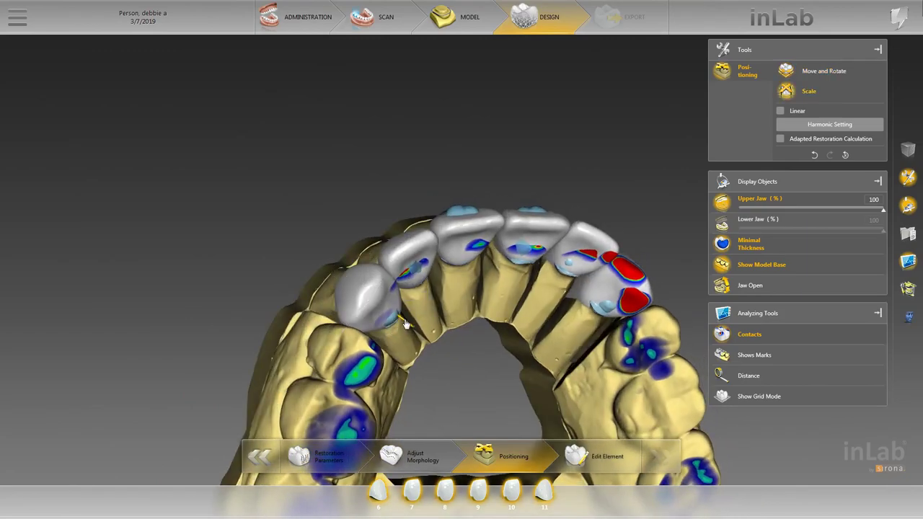
{"action": "left_click_drag", "start_coordinate": [404, 321], "coordinate": [493, 304]}
{"action": "right_click", "coordinate": [492, 305]}
{"action": "left_click", "coordinate": [499, 310]}
Step: Turn off the Minimal Thickness display and switch the tooth 6 crown from moving and rotating to scaling
{"action": "left_click_drag", "start_coordinate": [882, 210], "coordinate": [920, 218]}
{"action": "left_click", "coordinate": [719, 246]}
{"action": "scroll", "coordinate": [562, 295], "scroll_direction": "up", "scroll_amount": 4}
{"action": "left_click_drag", "start_coordinate": [452, 323], "coordinate": [459, 336]}
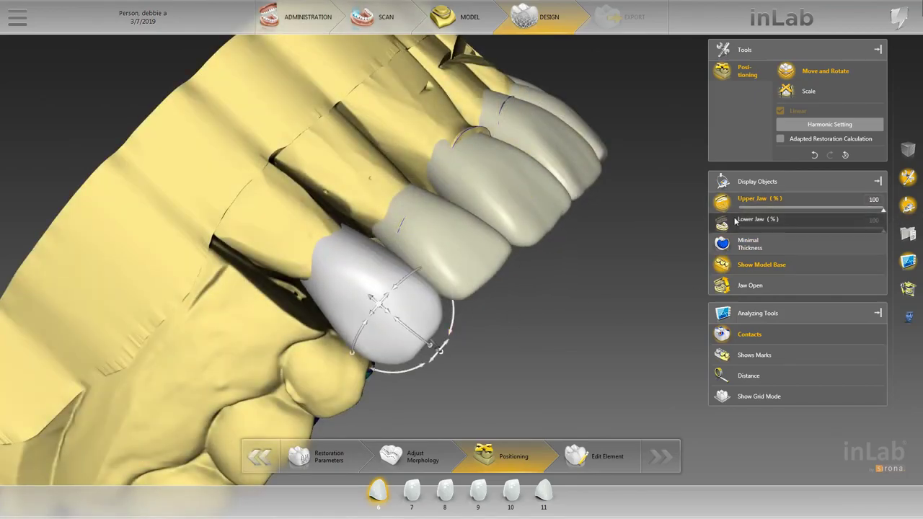
{"action": "right_click", "coordinate": [321, 288]}
{"action": "left_click_drag", "start_coordinate": [403, 253], "coordinate": [328, 265]}
{"action": "left_click", "coordinate": [331, 310]}
{"action": "left_click_drag", "start_coordinate": [282, 188], "coordinate": [330, 175]}
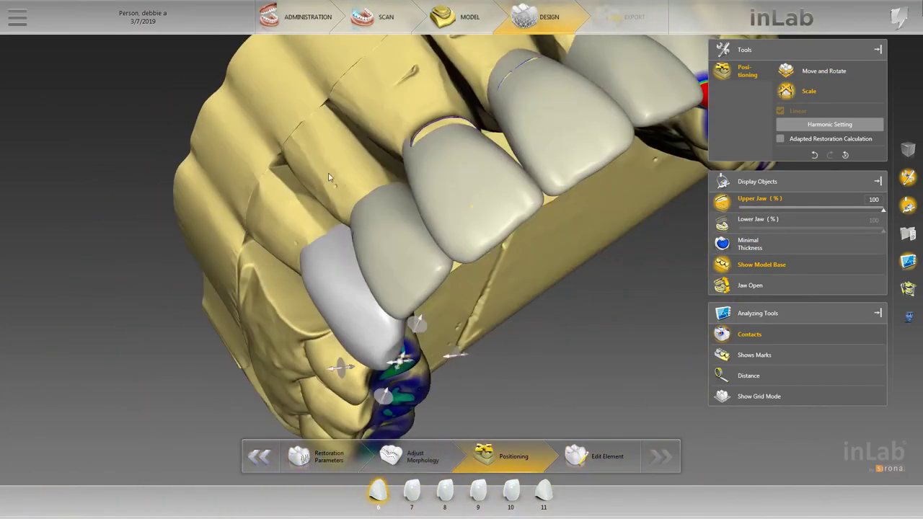
Step: Select the tooth 6 crown for moving and rotating, and adjust its tilt from the front by its incisal handle
{"action": "scroll", "coordinate": [329, 175], "scroll_direction": "down", "scroll_amount": 5}
{"action": "left_click", "coordinate": [511, 491]}
{"action": "left_click_drag", "start_coordinate": [475, 368], "coordinate": [524, 317]}
{"action": "left_click", "coordinate": [404, 259]}
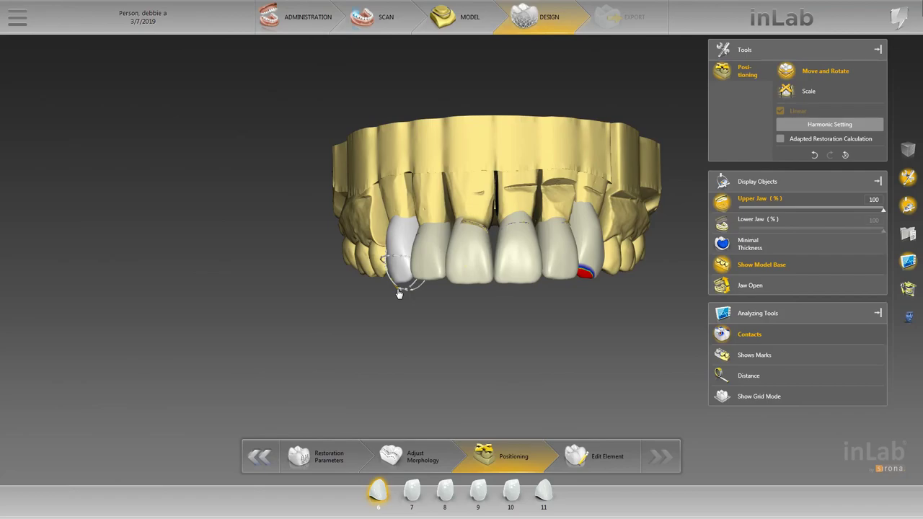
{"action": "scroll", "coordinate": [390, 332], "scroll_direction": "up", "scroll_amount": 4}
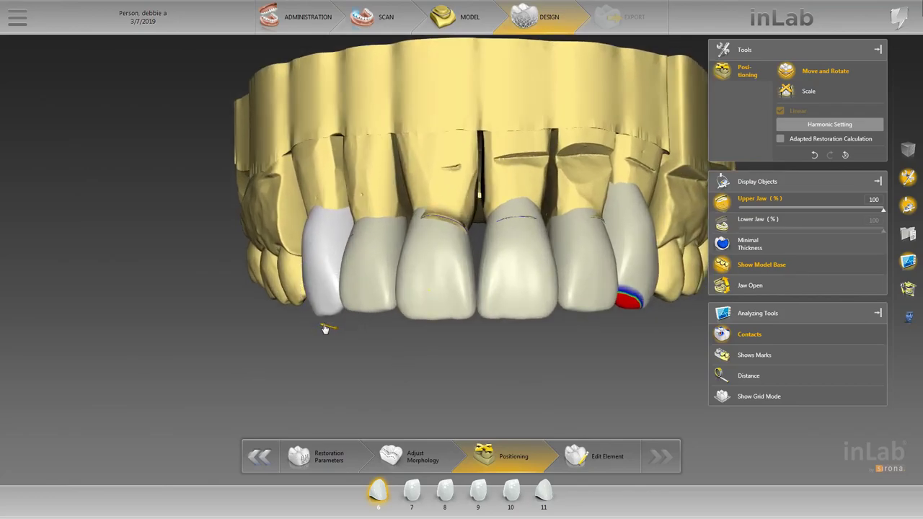
{"action": "left_click_drag", "start_coordinate": [324, 328], "coordinate": [307, 302]}
Step: Show the lower jaw, shift the tooth 6 crown within the arch from the incisal view, and hide the lower jaw again
{"action": "left_click", "coordinate": [723, 222]}
{"action": "middle_click_drag", "start_coordinate": [476, 324], "coordinate": [381, 225]}
{"action": "left_click_drag", "start_coordinate": [381, 224], "coordinate": [398, 227]}
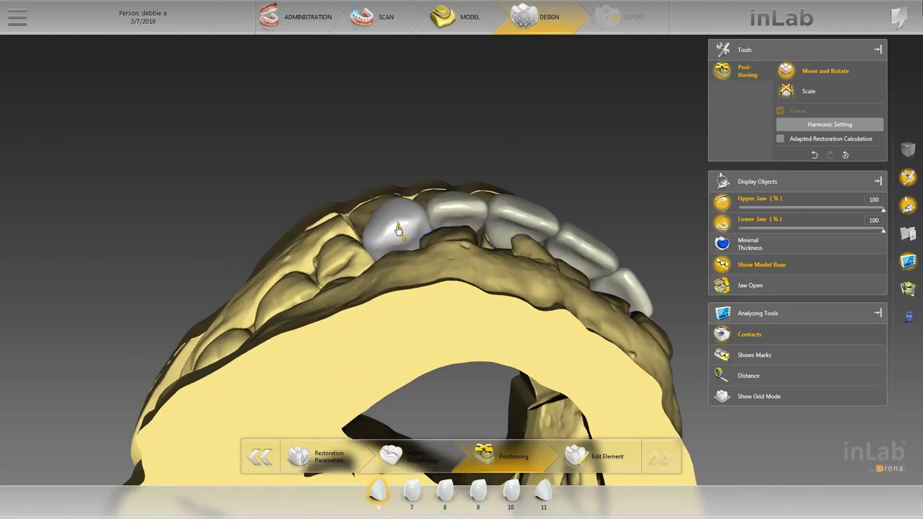
{"action": "double_click", "coordinate": [715, 217]}
{"action": "double_click", "coordinate": [718, 203]}
{"action": "left_click_drag", "start_coordinate": [607, 190], "coordinate": [515, 303]}
Step: Select the tooth 7 crown and check its position in the arch with the lower jaw shown and hidden
{"action": "left_click", "coordinate": [443, 255]}
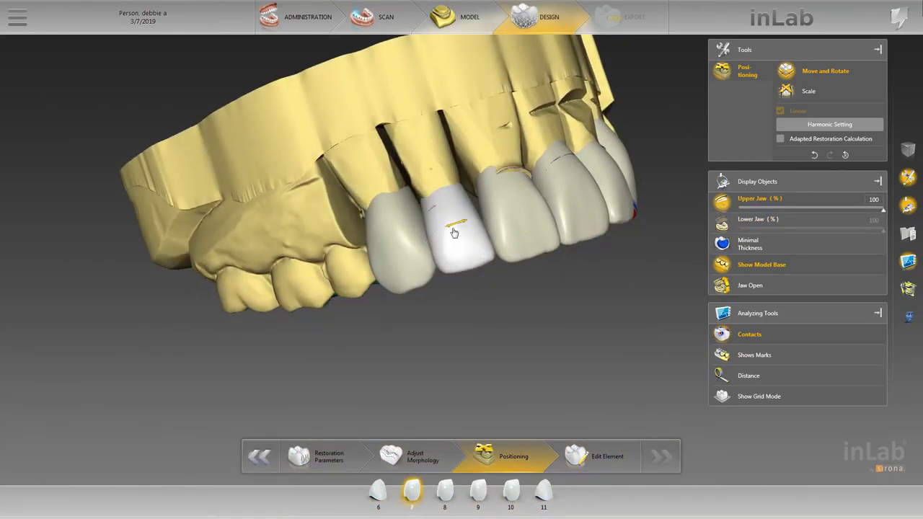
{"action": "left_click", "coordinate": [730, 225]}
{"action": "left_click_drag", "start_coordinate": [530, 346], "coordinate": [492, 205]}
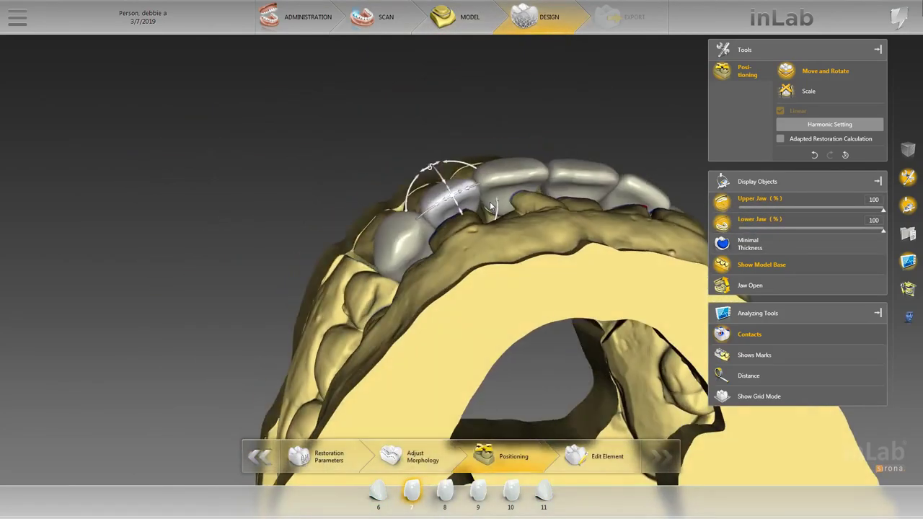
{"action": "left_click", "coordinate": [626, 222]}
{"action": "double_click", "coordinate": [721, 223]}
{"action": "double_click", "coordinate": [721, 203]}
{"action": "left_click_drag", "start_coordinate": [577, 238], "coordinate": [540, 271]}
{"action": "left_click", "coordinate": [487, 243]}
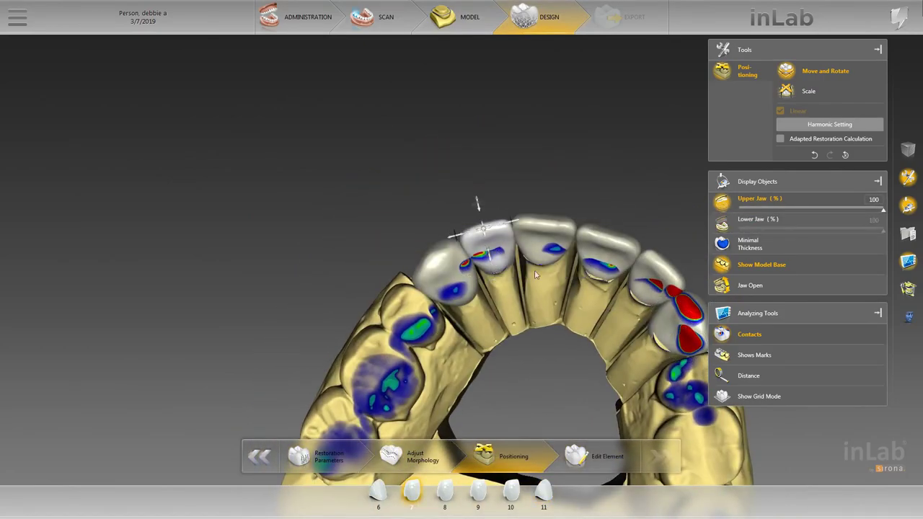
Step: Scale the tooth 6 crown from the palatal side
{"action": "left_click", "coordinate": [808, 91]}
{"action": "left_click", "coordinate": [441, 265]}
{"action": "left_click_drag", "start_coordinate": [460, 296], "coordinate": [454, 287]}
{"action": "left_click_drag", "start_coordinate": [461, 180], "coordinate": [493, 279]}
Step: Select the tooth 6 crown for scaling and adjust its size toward tooth 7 from the incisal view
{"action": "left_click", "coordinate": [491, 281]}
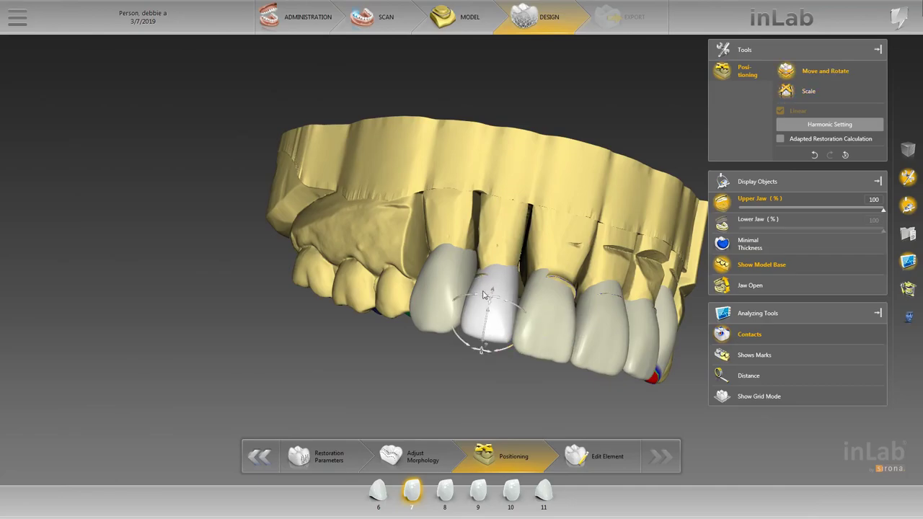
{"action": "left_click", "coordinate": [441, 297]}
{"action": "right_click", "coordinate": [441, 294]}
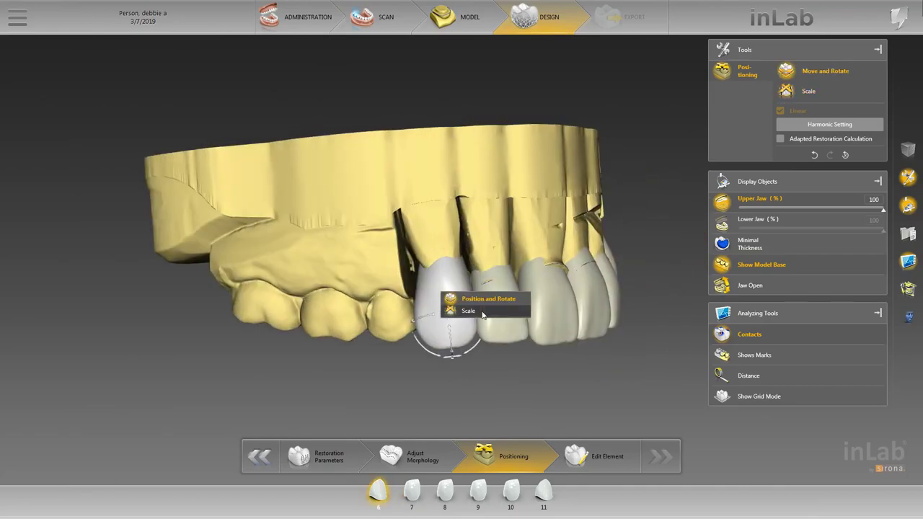
{"action": "left_click", "coordinate": [483, 313]}
{"action": "left_click_drag", "start_coordinate": [561, 396], "coordinate": [555, 238]}
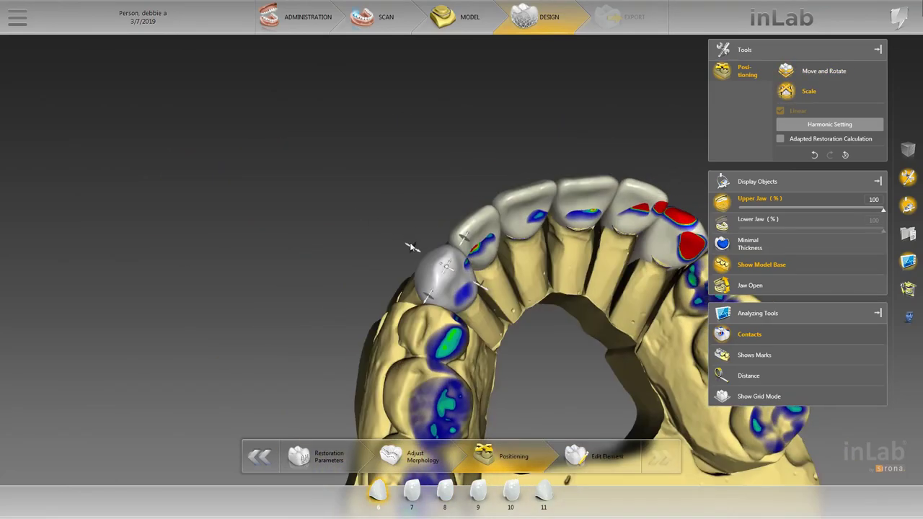
{"action": "left_click_drag", "start_coordinate": [412, 247], "coordinate": [414, 234]}
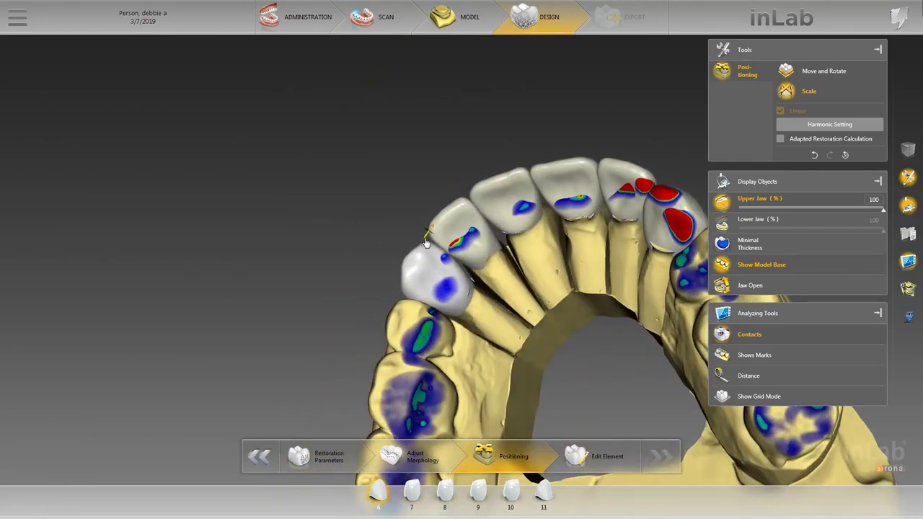
{"action": "left_click", "coordinate": [441, 237]}
Step: Select the tooth 8 crown for moving and rotating, display the minimal thickness areas, and shift the crown within the arch
{"action": "left_click", "coordinate": [532, 240]}
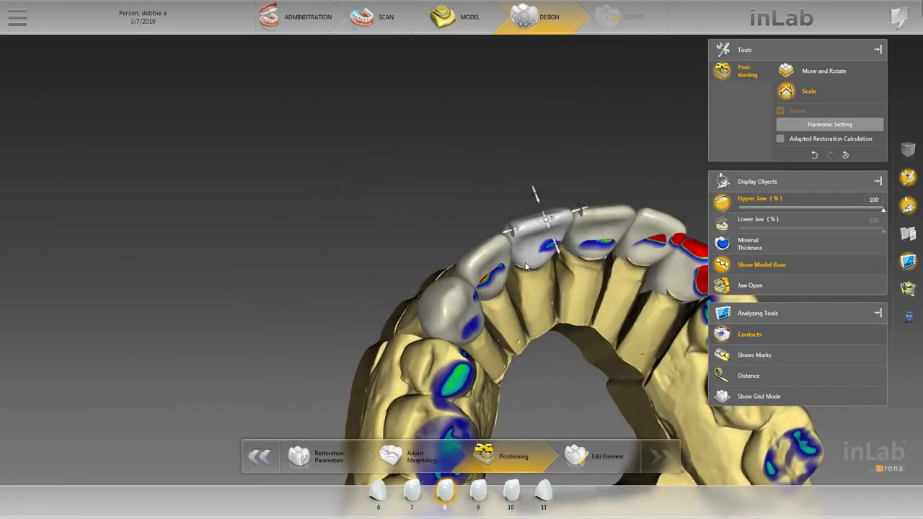
{"action": "left_click_drag", "start_coordinate": [495, 219], "coordinate": [499, 130]}
{"action": "left_click", "coordinate": [823, 72]}
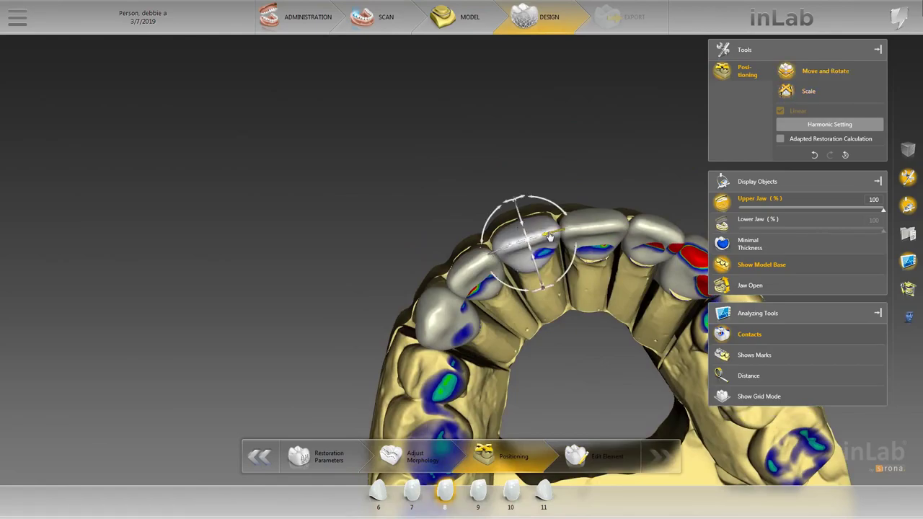
{"action": "left_click", "coordinate": [748, 244]}
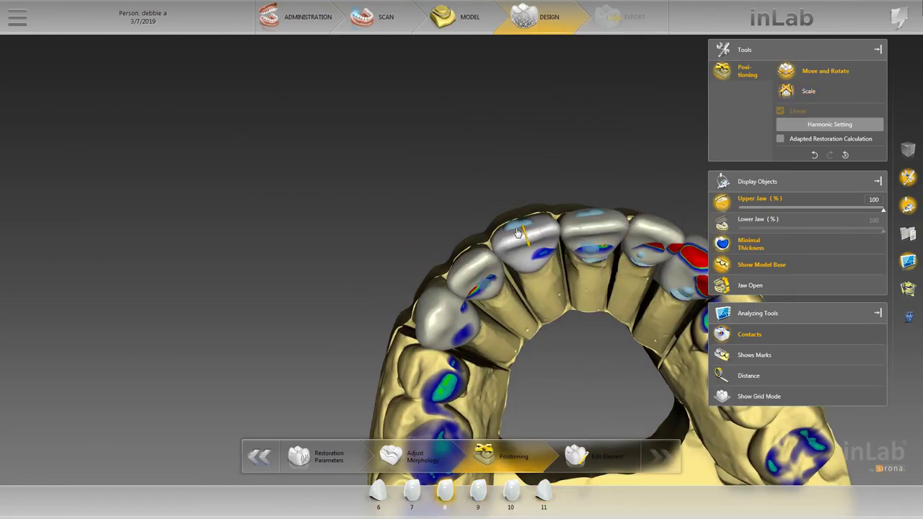
{"action": "left_click_drag", "start_coordinate": [486, 274], "coordinate": [514, 281]}
{"action": "left_click_drag", "start_coordinate": [560, 325], "coordinate": [612, 235]}
{"action": "left_click_drag", "start_coordinate": [605, 179], "coordinate": [611, 191]}
{"action": "mouse_move", "coordinate": [509, 172]}
{"action": "left_mouse_down"}
{"action": "mouse_move", "coordinate": [577, 180]}
{"action": "mouse_move", "coordinate": [503, 167]}
{"action": "left_mouse_up"}
{"action": "middle_click_drag", "start_coordinate": [503, 167], "coordinate": [552, 252]}
Step: Scale the tooth 8 crown on its palatal side from the incisal view
{"action": "key", "text": "space"}
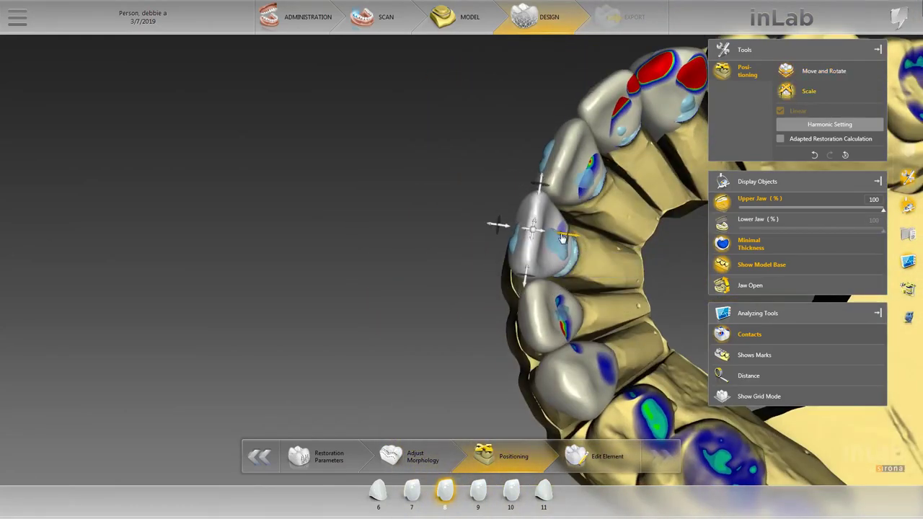
{"action": "left_click_drag", "start_coordinate": [561, 237], "coordinate": [628, 259]}
{"action": "middle_click_drag", "start_coordinate": [628, 259], "coordinate": [587, 139]}
{"action": "scroll", "coordinate": [588, 188], "scroll_direction": "up", "scroll_amount": 2}
Step: Return the tooth 8 crown to moving and rotating, and adjust its labio-palatal tilt from the side
{"action": "right_click", "coordinate": [591, 240]}
{"action": "left_click", "coordinate": [621, 245]}
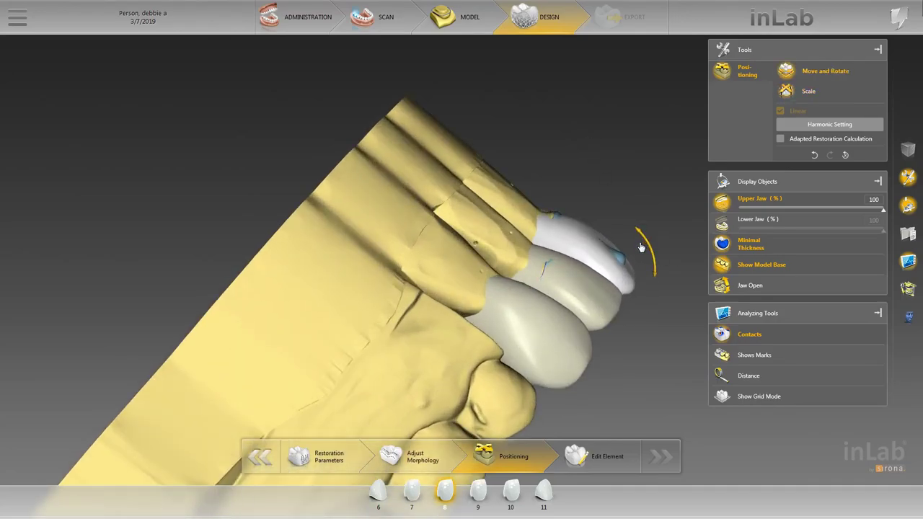
{"action": "middle_click_drag", "start_coordinate": [656, 285], "coordinate": [519, 281]}
{"action": "scroll", "coordinate": [491, 278], "scroll_direction": "down", "scroll_amount": 3}
Step: Select the tooth 9 crown, show the lower jaw, and shift the crown labio-palatally from the incisal view
{"action": "double_click", "coordinate": [477, 270]}
{"action": "double_click", "coordinate": [582, 277]}
{"action": "left_click_drag", "start_coordinate": [403, 143], "coordinate": [493, 205]}
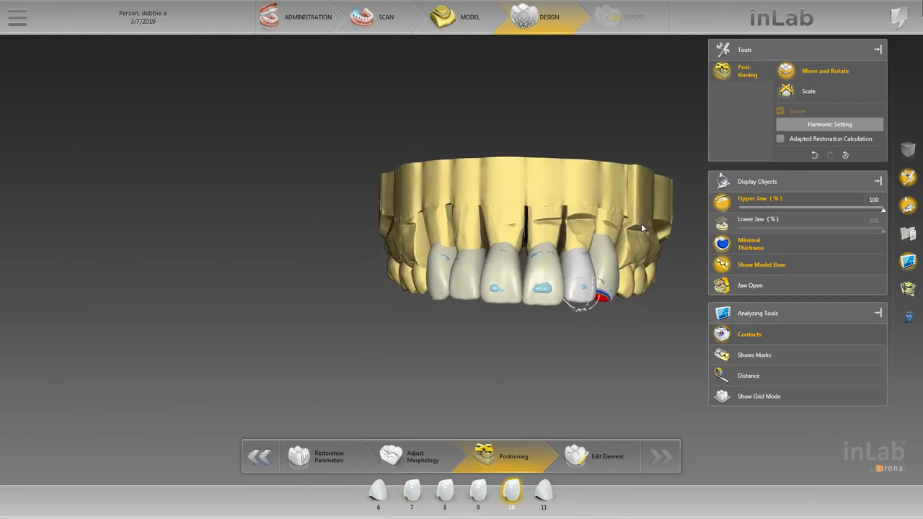
{"action": "scroll", "coordinate": [641, 223], "scroll_direction": "up", "scroll_amount": 3}
{"action": "double_click", "coordinate": [527, 286]}
{"action": "double_click", "coordinate": [558, 274]}
{"action": "left_click", "coordinate": [722, 222]}
{"action": "left_click_drag", "start_coordinate": [539, 350], "coordinate": [563, 226]}
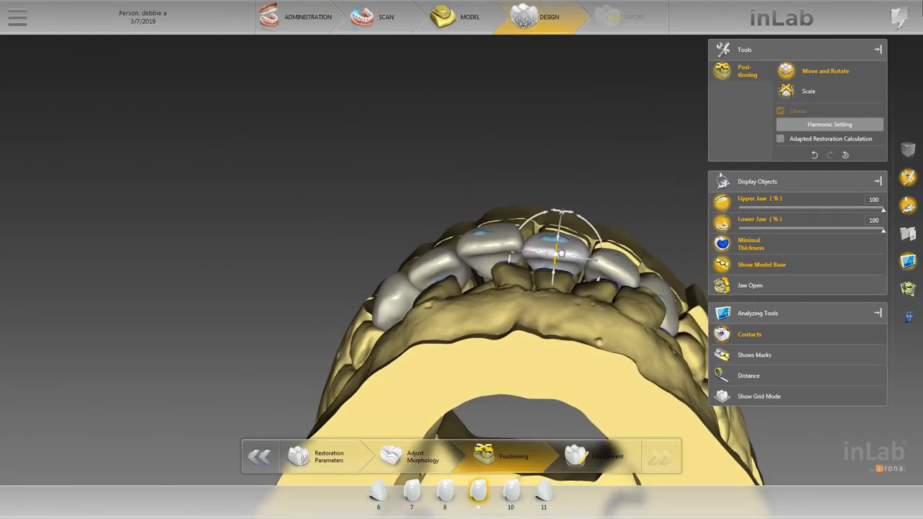
{"action": "right_click_drag", "start_coordinate": [556, 242], "coordinate": [547, 302]}
Step: Select the tooth 8 crown and the tooth 7 crown in turn, and adjust tooth 7 sideways against the lower jaw
{"action": "double_click", "coordinate": [474, 243]}
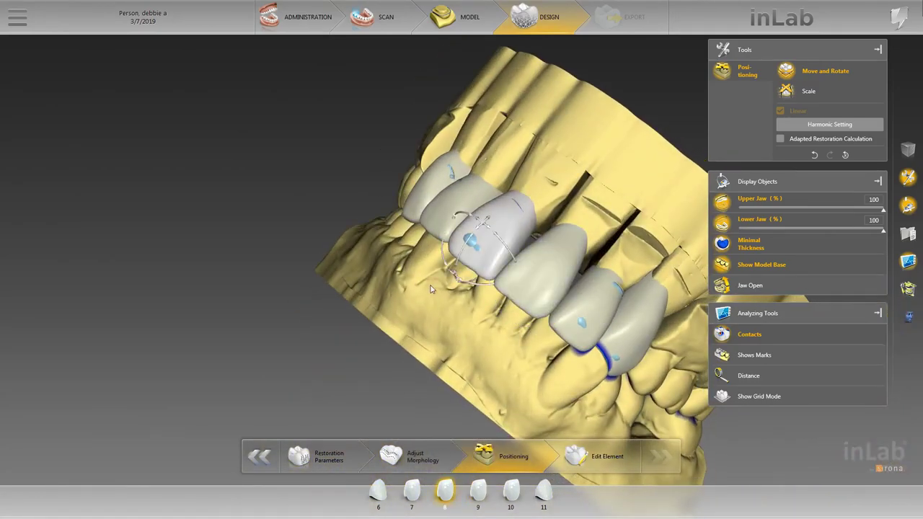
{"action": "right_click_drag", "start_coordinate": [437, 268], "coordinate": [418, 273]}
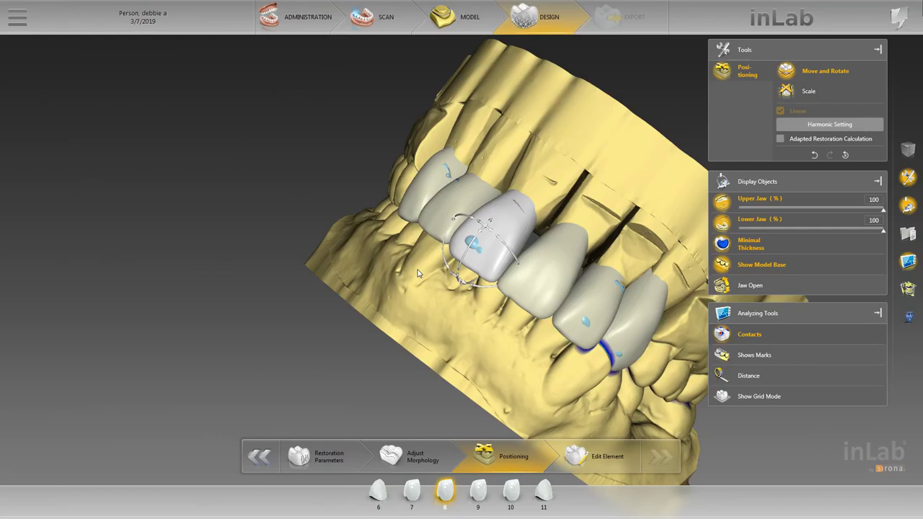
{"action": "left_click_drag", "start_coordinate": [385, 181], "coordinate": [461, 217]}
{"action": "scroll", "coordinate": [440, 211], "scroll_direction": "up", "scroll_amount": 4}
{"action": "left_click", "coordinate": [440, 212]}
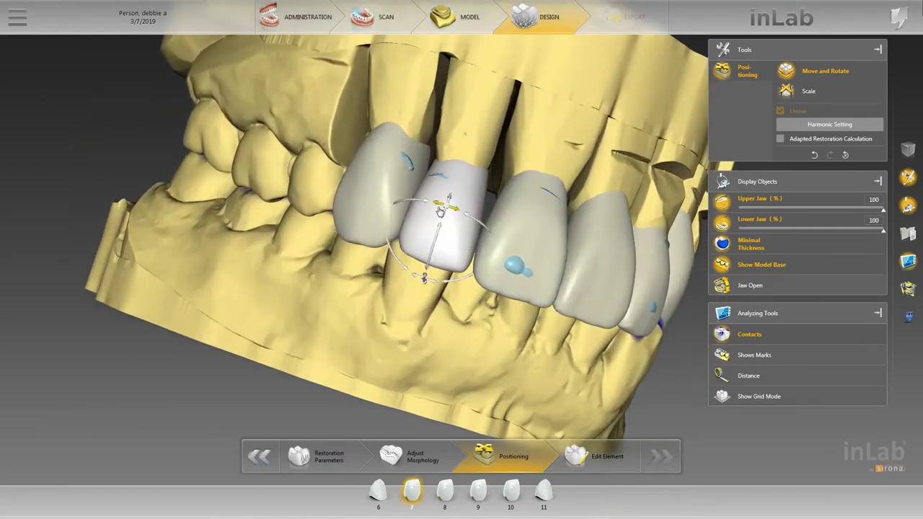
{"action": "left_click", "coordinate": [510, 492]}
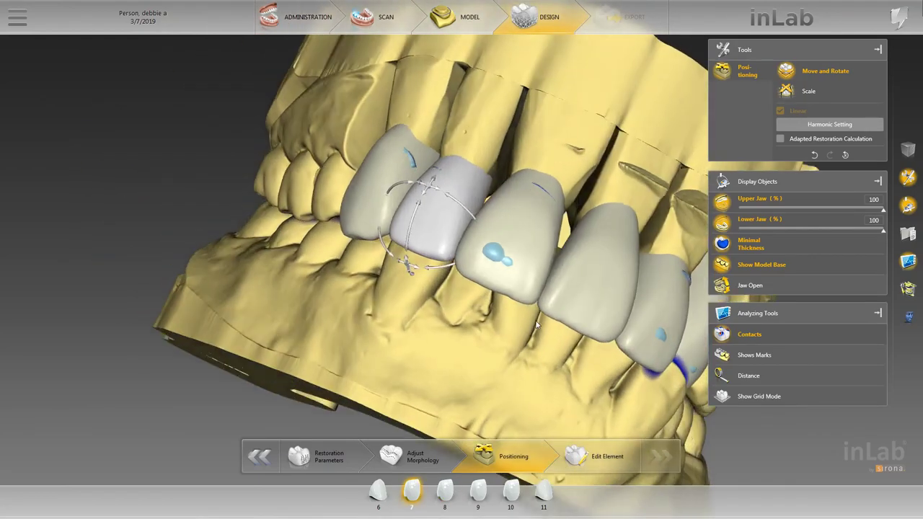
Step: Select the tooth 9 crown, hide the lower jaw, and scale the crown on its palatal side
{"action": "left_click", "coordinate": [487, 292]}
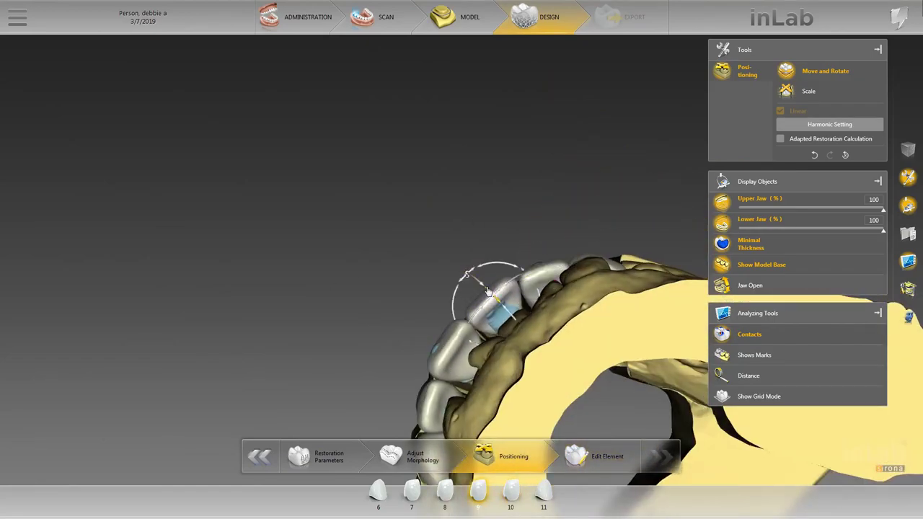
{"action": "left_click", "coordinate": [723, 222]}
{"action": "key", "text": "space"}
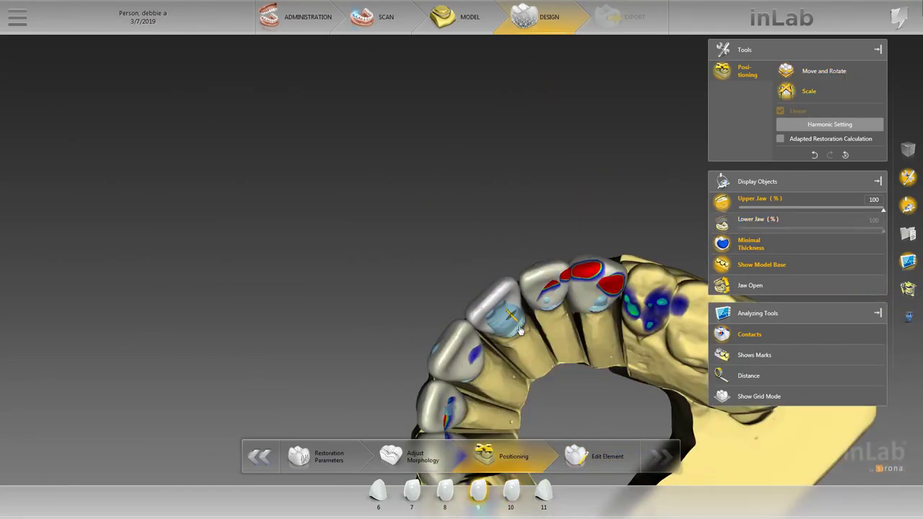
{"action": "left_click_drag", "start_coordinate": [516, 326], "coordinate": [509, 315]}
{"action": "left_click_drag", "start_coordinate": [461, 248], "coordinate": [425, 323]}
{"action": "left_click_drag", "start_coordinate": [470, 385], "coordinate": [469, 387]}
{"action": "left_click_drag", "start_coordinate": [459, 382], "coordinate": [506, 285]}
Step: Switch the tooth 9 crown to moving and rotating, shift it labio-palatally, and select the tooth 11 crown
{"action": "key", "text": "space"}
{"action": "left_click", "coordinate": [537, 297]}
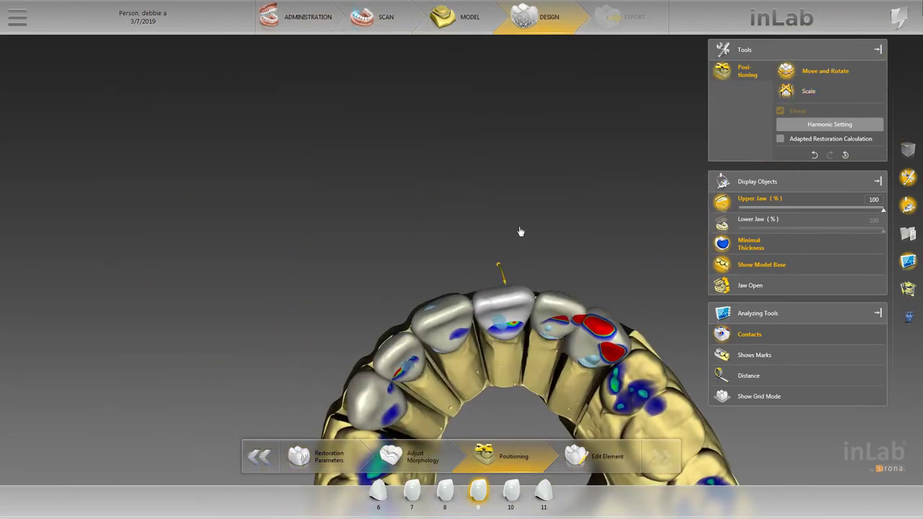
{"action": "double_click", "coordinate": [595, 328]}
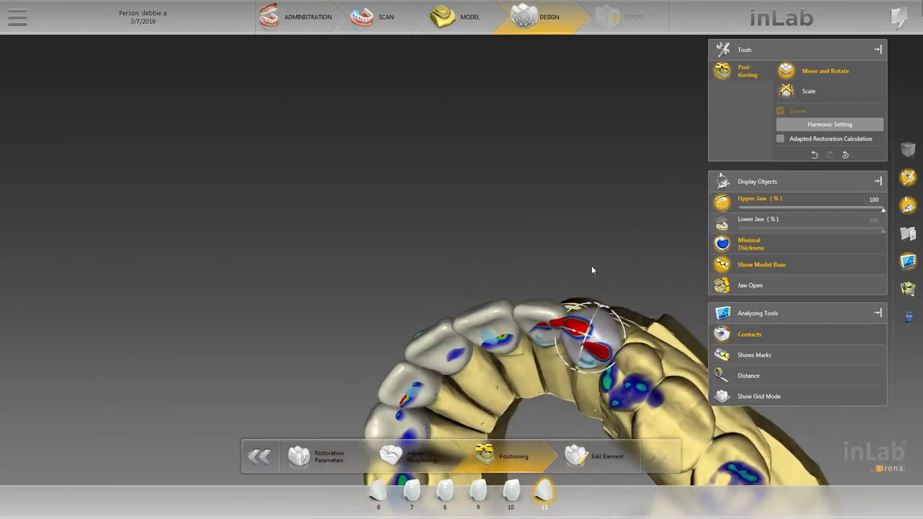
{"action": "left_click_drag", "start_coordinate": [593, 270], "coordinate": [597, 258]}
Step: Select the tooth 9 crown again, show the lower jaw, and rotate the crown to follow the arch
{"action": "double_click", "coordinate": [508, 320]}
{"action": "left_click", "coordinate": [764, 220]}
{"action": "scroll", "coordinate": [549, 380], "scroll_direction": "down", "scroll_amount": 4}
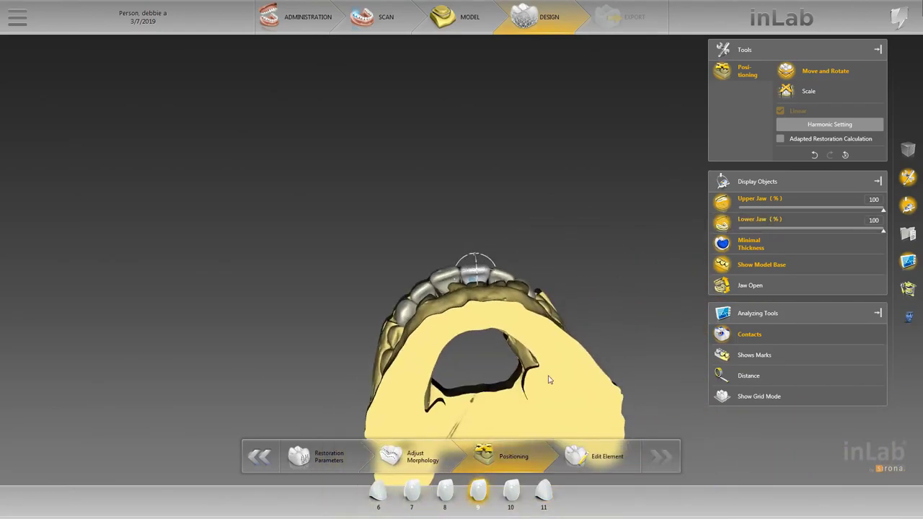
{"action": "right_click_drag", "start_coordinate": [547, 380], "coordinate": [462, 303]}
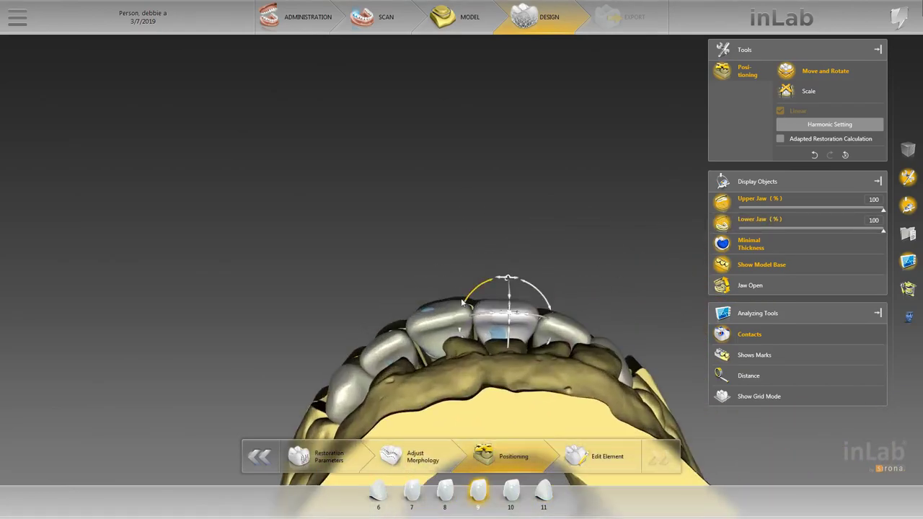
{"action": "left_click", "coordinate": [462, 303]}
Step: Select the tooth 10 crown and rotate it to follow the arch from the incisal view
{"action": "left_click", "coordinate": [561, 324]}
{"action": "right_click_drag", "start_coordinate": [561, 324], "coordinate": [576, 335]}
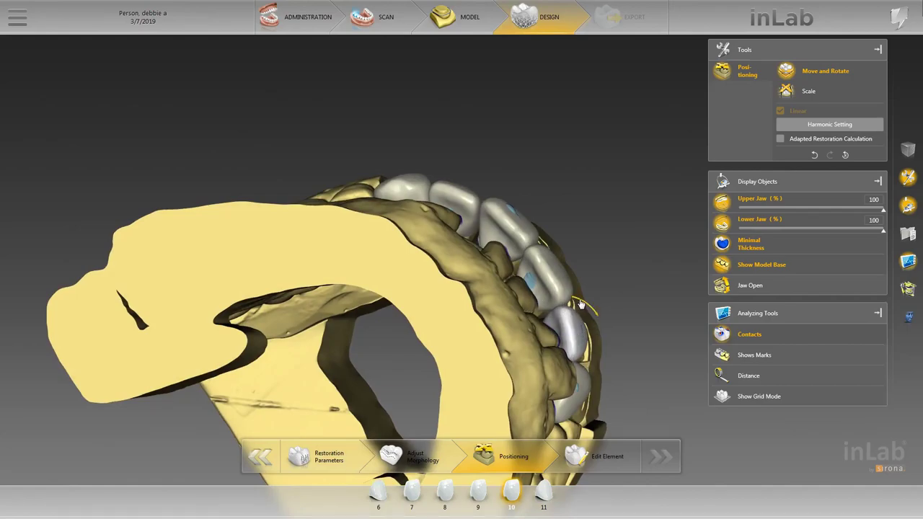
{"action": "right_click_drag", "start_coordinate": [637, 315], "coordinate": [590, 390]}
Step: Select the tooth 11 crown, hide the lower jaw, and adjust the crown's tilt and position from the front and side
{"action": "left_click", "coordinate": [558, 384]}
{"action": "scroll", "coordinate": [641, 268], "scroll_direction": "up", "scroll_amount": 3}
{"action": "middle_click_drag", "start_coordinate": [659, 241], "coordinate": [641, 179]}
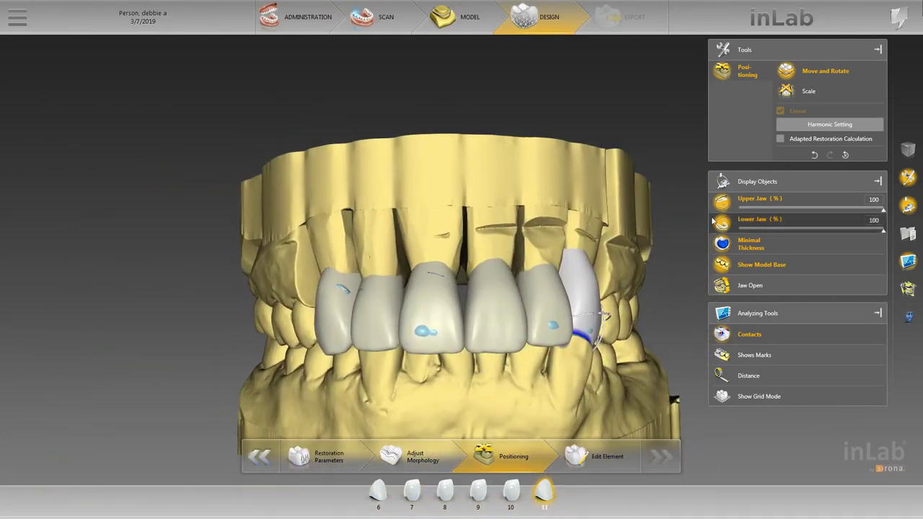
{"action": "left_click", "coordinate": [749, 220]}
{"action": "right_click_drag", "start_coordinate": [601, 351], "coordinate": [600, 352]}
{"action": "left_click_drag", "start_coordinate": [588, 352], "coordinate": [592, 354]}
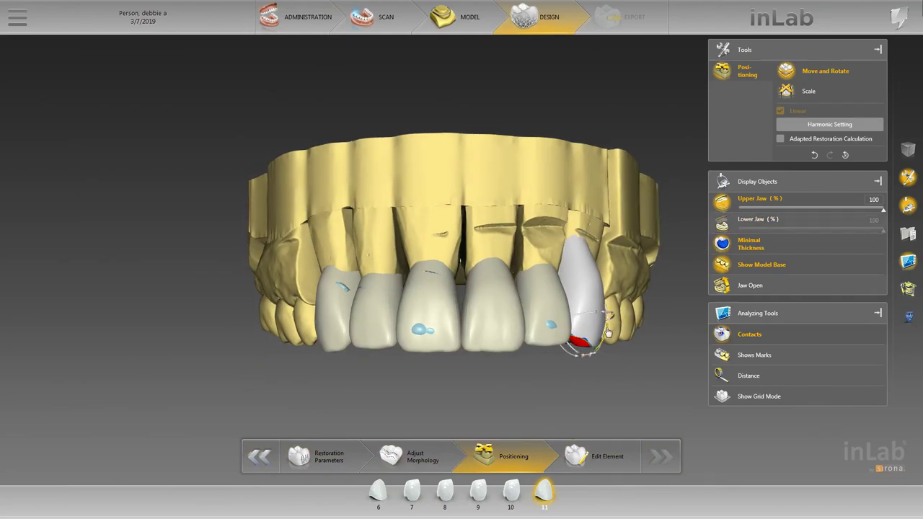
{"action": "right_click_drag", "start_coordinate": [607, 332], "coordinate": [560, 315]}
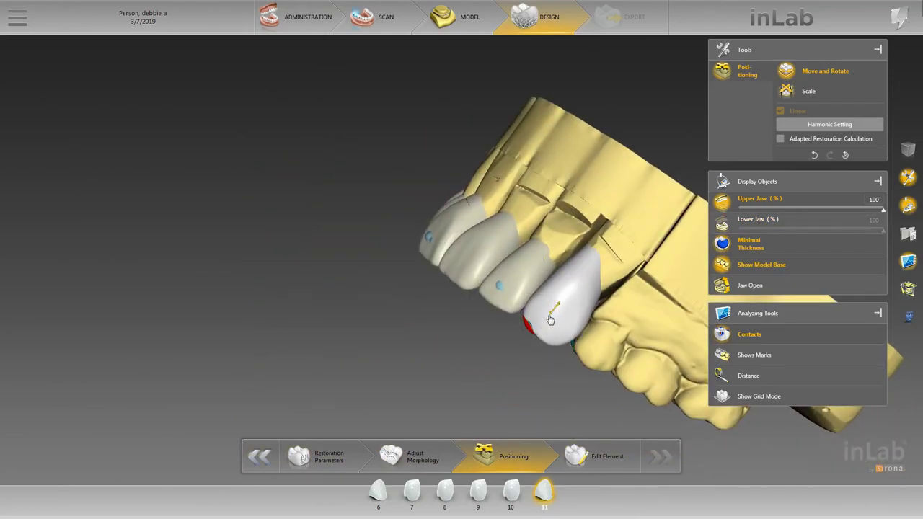
Step: Show the lower jaw again and select the tooth 9 crown in the front view of the arch
{"action": "left_click", "coordinate": [749, 220]}
{"action": "scroll", "coordinate": [519, 245], "scroll_direction": "down", "scroll_amount": 3}
{"action": "right_click_drag", "start_coordinate": [435, 263], "coordinate": [389, 307]}
{"action": "scroll", "coordinate": [364, 329], "scroll_direction": "down", "scroll_amount": 3}
{"action": "left_click", "coordinate": [463, 266]}
{"action": "scroll", "coordinate": [548, 229], "scroll_direction": "up", "scroll_amount": 5}
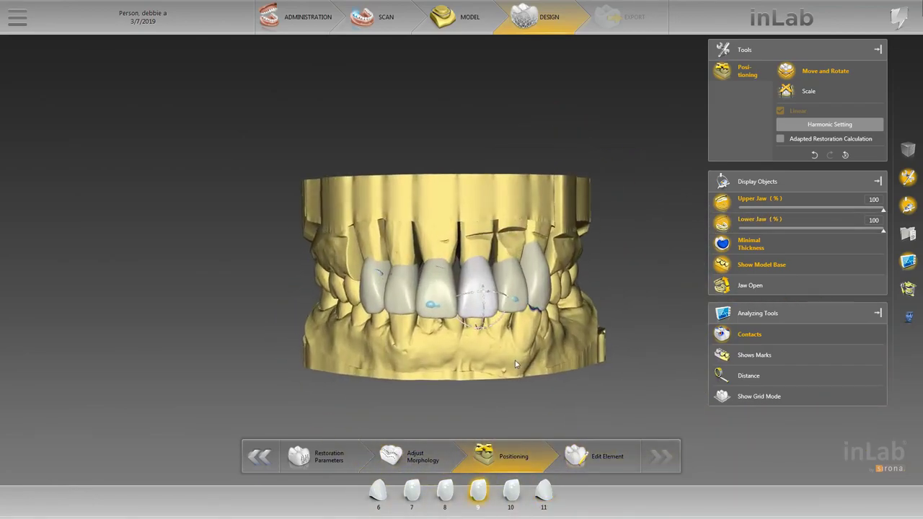
Step: Scale the tooth 7 crown and the mesial side of the tooth 10 crown from the front
{"action": "left_click", "coordinate": [383, 308]}
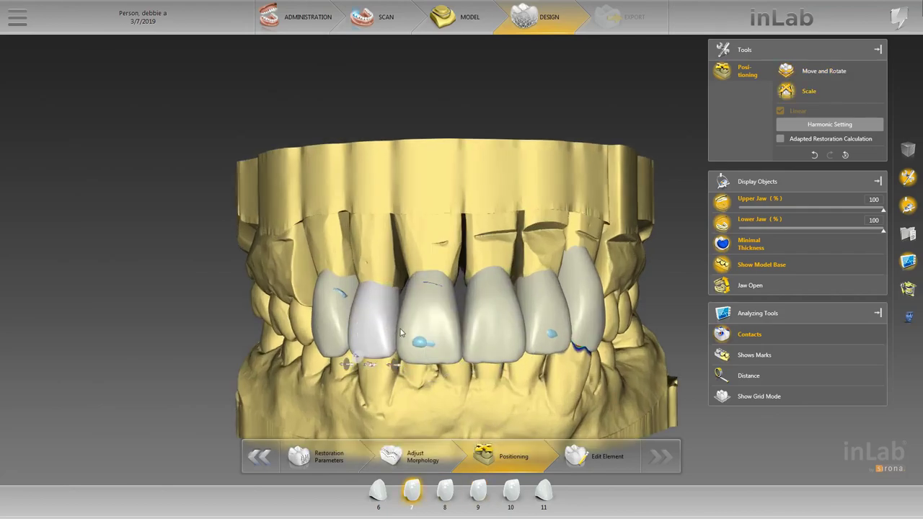
{"action": "left_click", "coordinate": [401, 334]}
{"action": "left_click", "coordinate": [530, 354]}
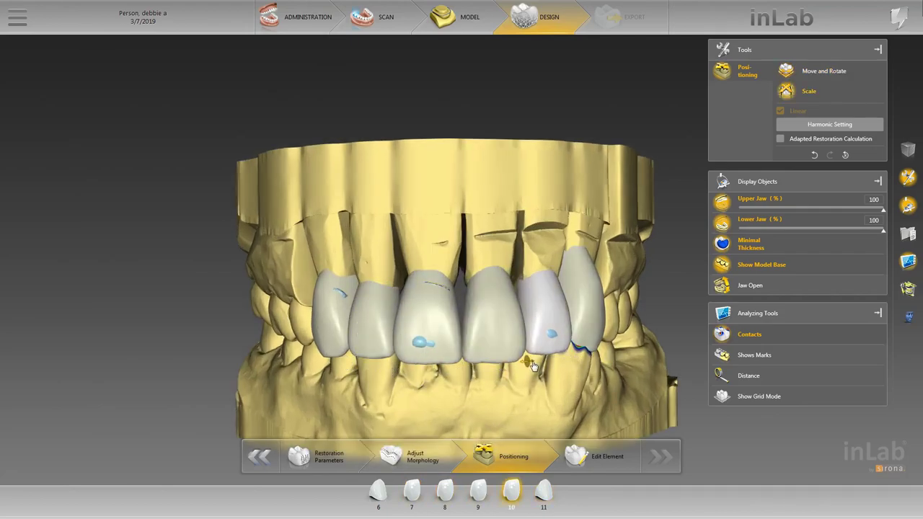
{"action": "left_click_drag", "start_coordinate": [532, 365], "coordinate": [540, 366]}
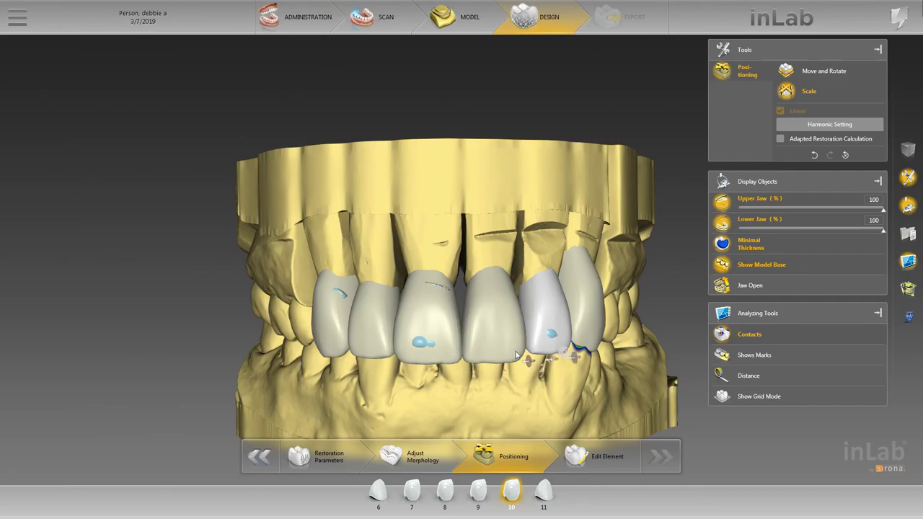
Step: Scale the tooth 9 and tooth 8 crowns mesiodistally from the front
{"action": "left_click", "coordinate": [516, 353]}
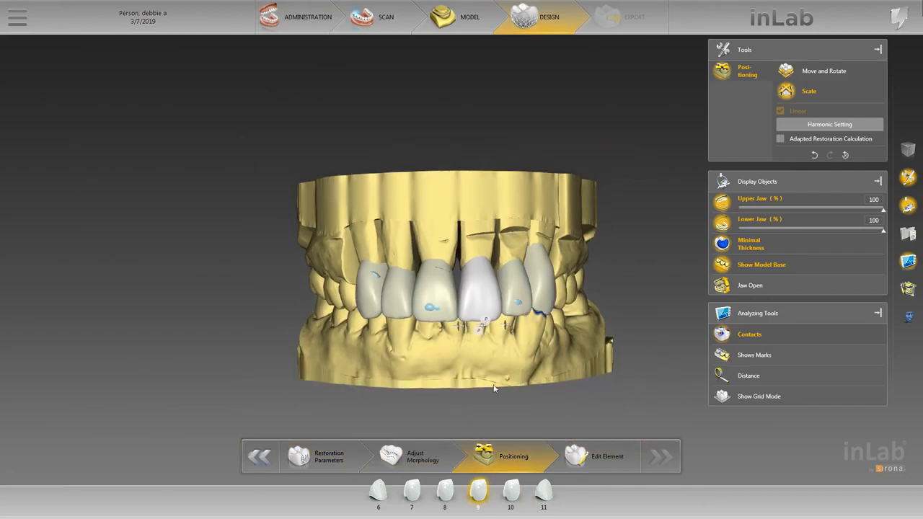
{"action": "scroll", "coordinate": [495, 381], "scroll_direction": "up", "scroll_amount": 1}
{"action": "left_click", "coordinate": [458, 354]}
{"action": "left_click_drag", "start_coordinate": [563, 386], "coordinate": [515, 382]}
{"action": "left_click", "coordinate": [442, 346]}
{"action": "left_click_drag", "start_coordinate": [333, 364], "coordinate": [470, 280]}
{"action": "left_click", "coordinate": [414, 354]}
Step: Select the tooth 8 crown for moving and rotating, and rotate it within the arch from the incisal view
{"action": "left_click", "coordinate": [470, 280]}
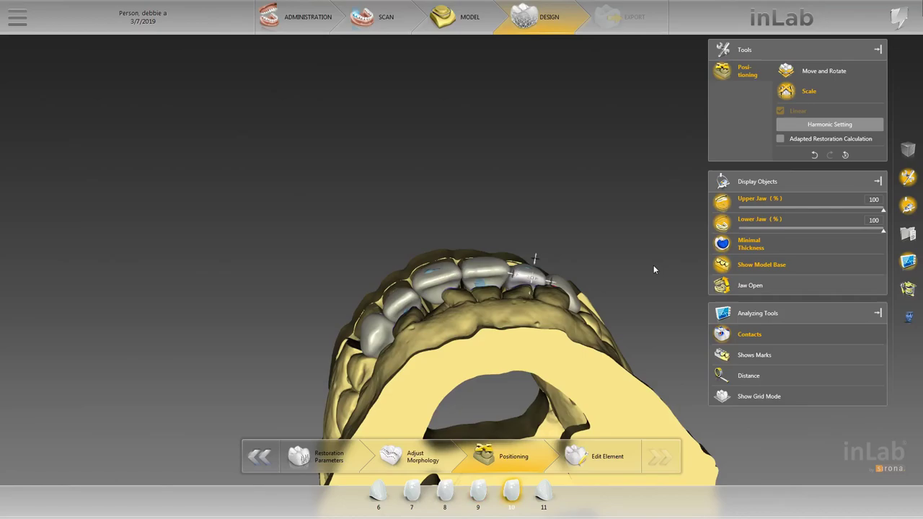
{"action": "left_click_drag", "start_coordinate": [653, 265], "coordinate": [433, 201]}
{"action": "left_click", "coordinate": [401, 266]}
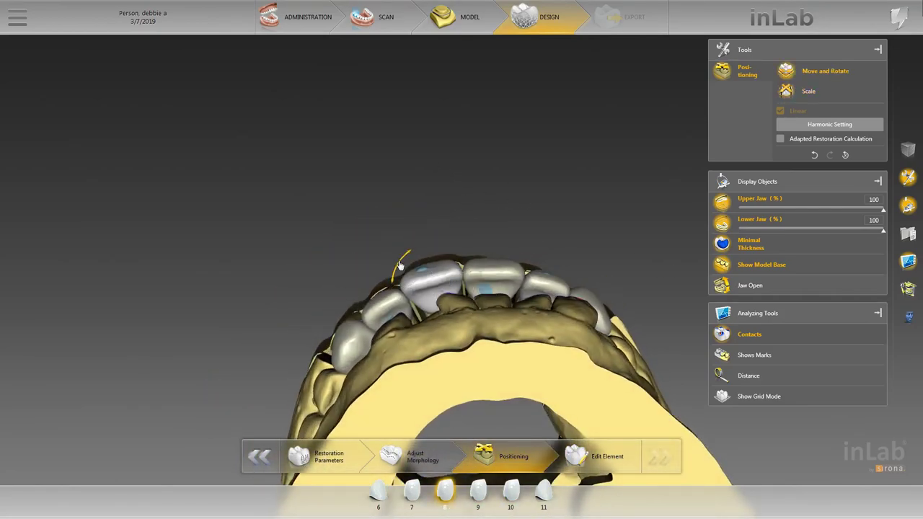
Step: Select the tooth 7 crown, shift it labio-palatally in the arch, and check the alignment from the front
{"action": "left_click", "coordinate": [373, 308]}
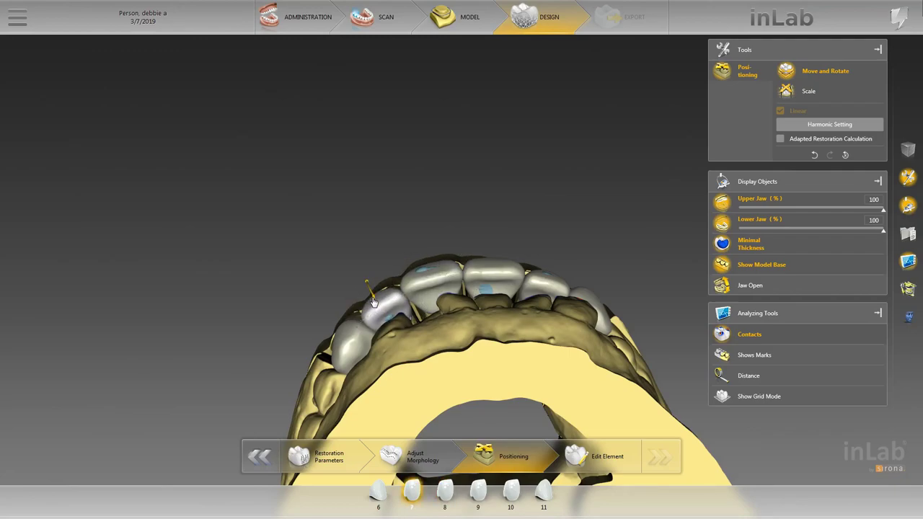
{"action": "left_click_drag", "start_coordinate": [339, 273], "coordinate": [341, 384]}
{"action": "scroll", "coordinate": [341, 385], "scroll_direction": "down", "scroll_amount": 4}
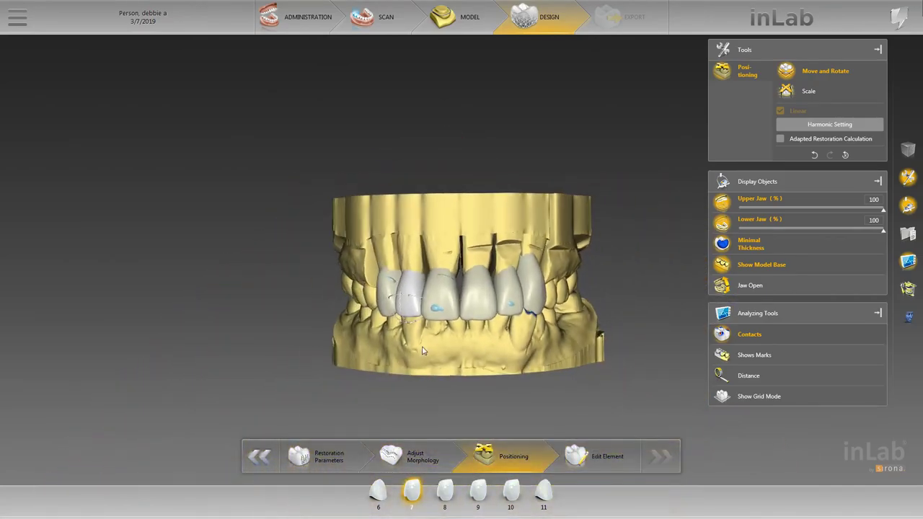
{"action": "scroll", "coordinate": [529, 314], "scroll_direction": "up", "scroll_amount": 3}
{"action": "left_click_drag", "start_coordinate": [445, 385], "coordinate": [432, 360]}
Step: Select the tooth 10 crown for moving and rotating, adjust it in the arch from the incisal view, and check it from the front
{"action": "right_click", "coordinate": [516, 290]}
{"action": "left_click", "coordinate": [540, 311]}
{"action": "left_click_drag", "start_coordinate": [507, 393], "coordinate": [512, 278]}
{"action": "key", "text": "space"}
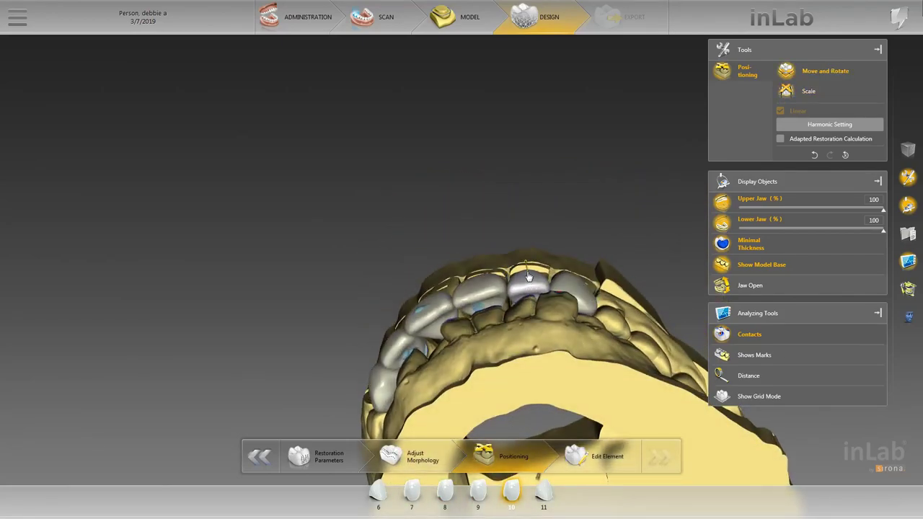
{"action": "right_click_drag", "start_coordinate": [530, 287], "coordinate": [543, 356]}
{"action": "scroll", "coordinate": [537, 346], "scroll_direction": "down", "scroll_amount": 3}
{"action": "scroll", "coordinate": [533, 338], "scroll_direction": "up", "scroll_amount": 4}
{"action": "left_click", "coordinate": [437, 342]}
{"action": "left_click", "coordinate": [536, 338]}
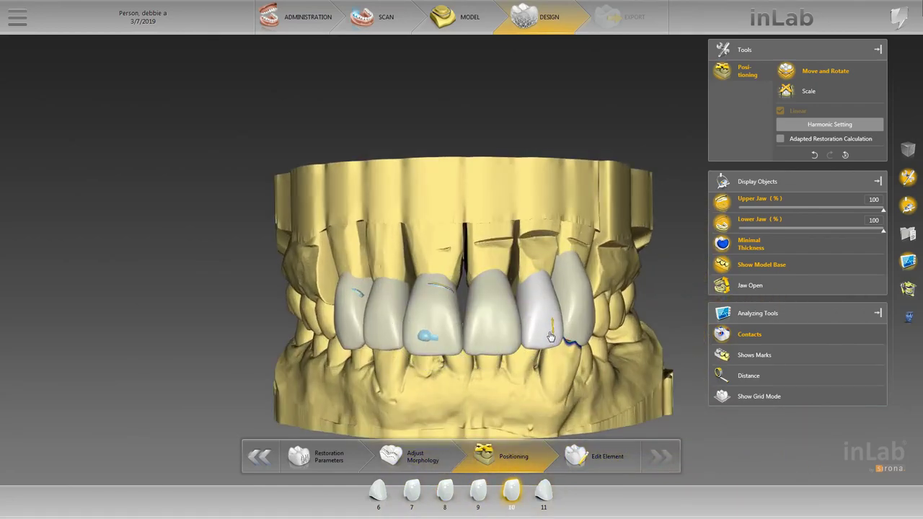
Step: Show the grid to compare the crowns from the front, shift the tooth 6 crown cervically, and hide the grid
{"action": "key", "text": "g"}
{"action": "mouse_move", "coordinate": [473, 421]}
{"action": "right_mouse_down"}
{"action": "mouse_move", "coordinate": [469, 408]}
{"action": "mouse_move", "coordinate": [465, 434]}
{"action": "right_mouse_up"}
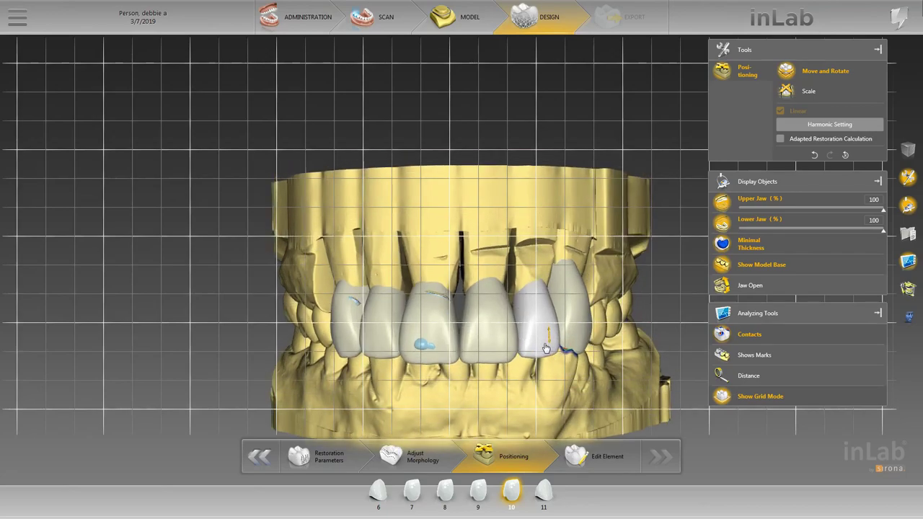
{"action": "left_click", "coordinate": [336, 345]}
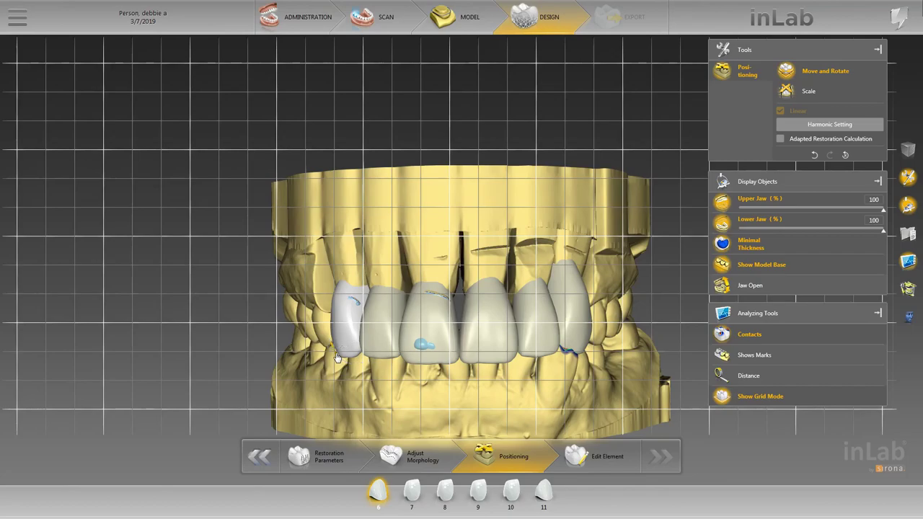
{"action": "left_click", "coordinate": [366, 339]}
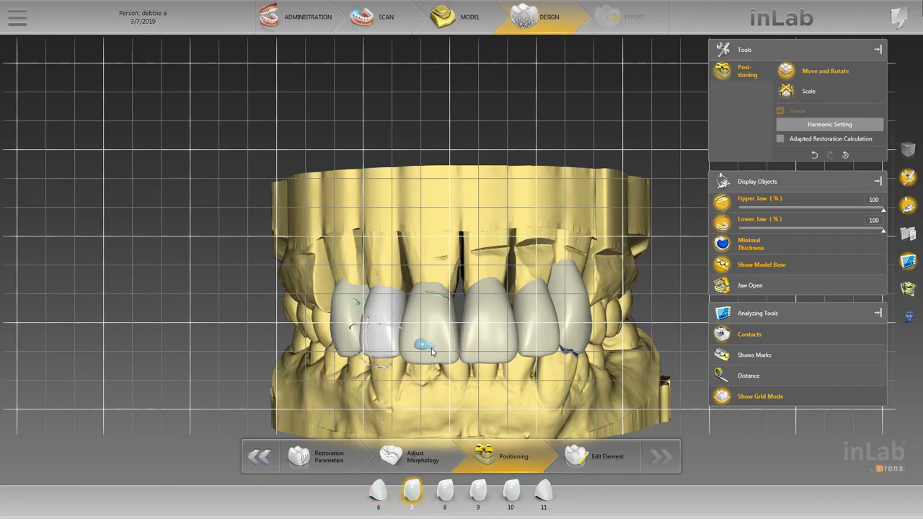
{"action": "left_click", "coordinate": [338, 331]}
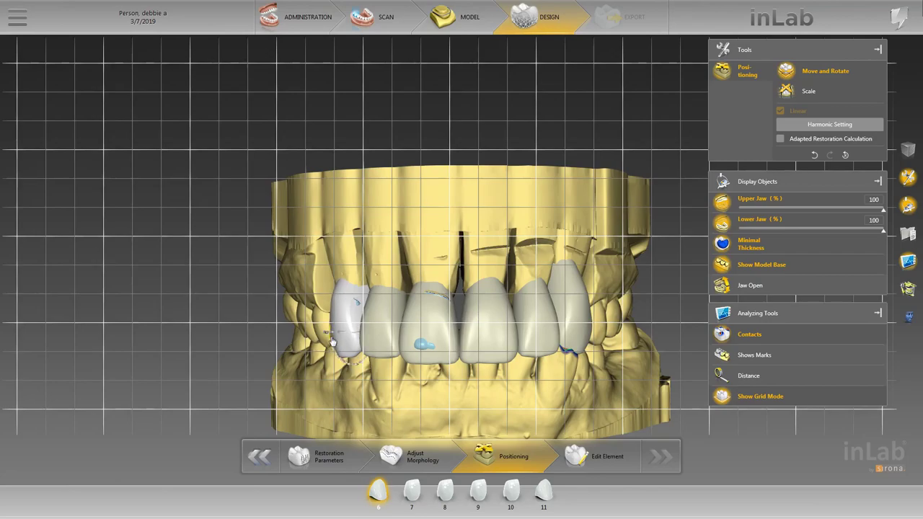
{"action": "left_click", "coordinate": [758, 397]}
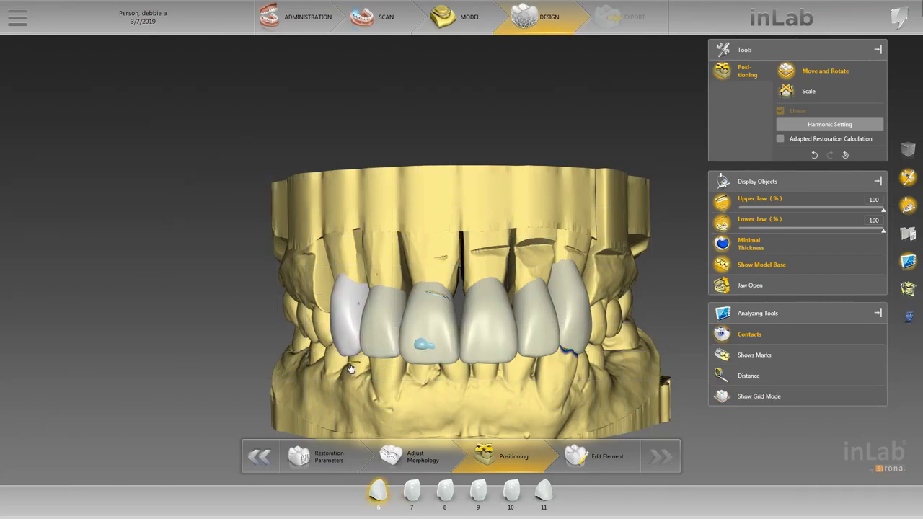
Step: Switch to scaling and adjust the tooth 10 and tooth 11 crowns from the side and incisal views
{"action": "right_click_drag", "start_coordinate": [350, 369], "coordinate": [271, 166]}
{"action": "scroll", "coordinate": [271, 165], "scroll_direction": "up", "scroll_amount": 5}
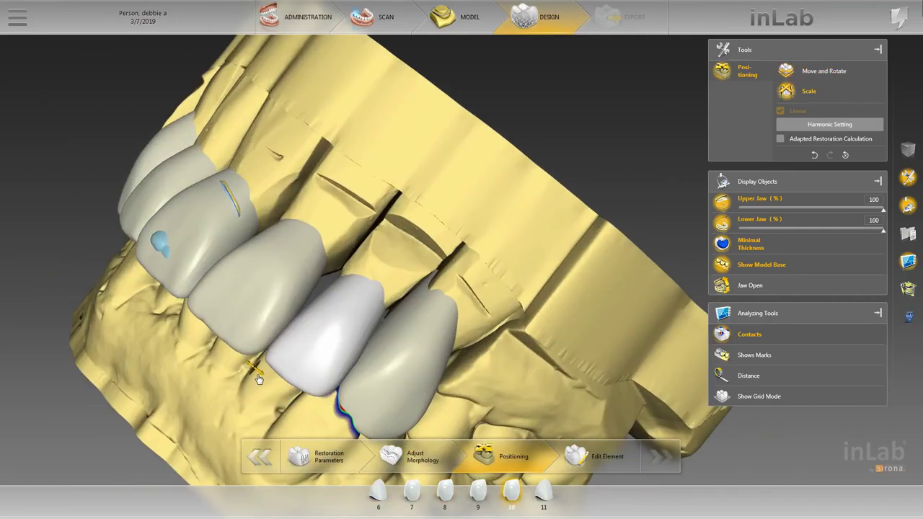
{"action": "scroll", "coordinate": [281, 389], "scroll_direction": "down", "scroll_amount": 4}
{"action": "right_click_drag", "start_coordinate": [284, 390], "coordinate": [725, 257]}
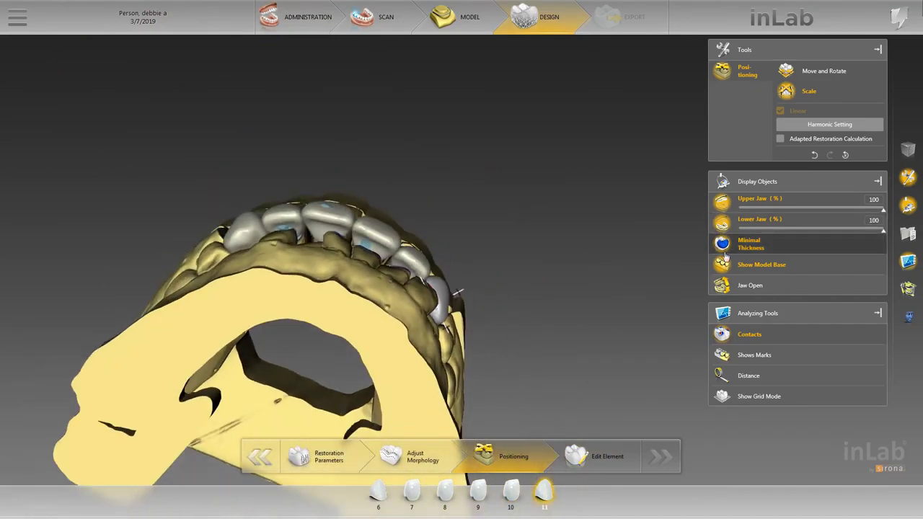
Step: Hide the lower jaw and scale the tooth 6 and tooth 7 crowns labio-palatally from the incisal and palatal views
{"action": "left_click", "coordinate": [722, 224]}
{"action": "right_click_drag", "start_coordinate": [548, 302], "coordinate": [331, 345]}
{"action": "scroll", "coordinate": [351, 359], "scroll_direction": "up", "scroll_amount": 4}
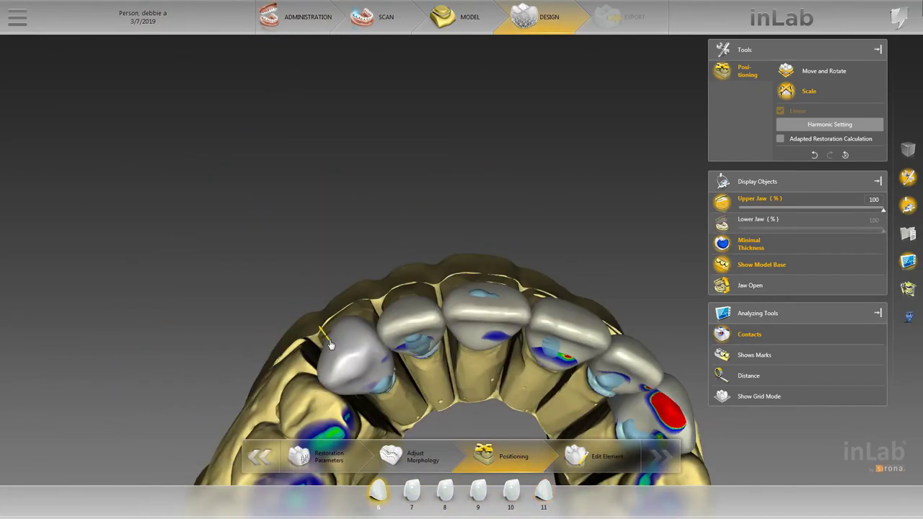
{"action": "left_click_drag", "start_coordinate": [331, 345], "coordinate": [333, 349]}
{"action": "right_click_drag", "start_coordinate": [379, 408], "coordinate": [416, 356]}
{"action": "left_click_drag", "start_coordinate": [432, 297], "coordinate": [434, 303]}
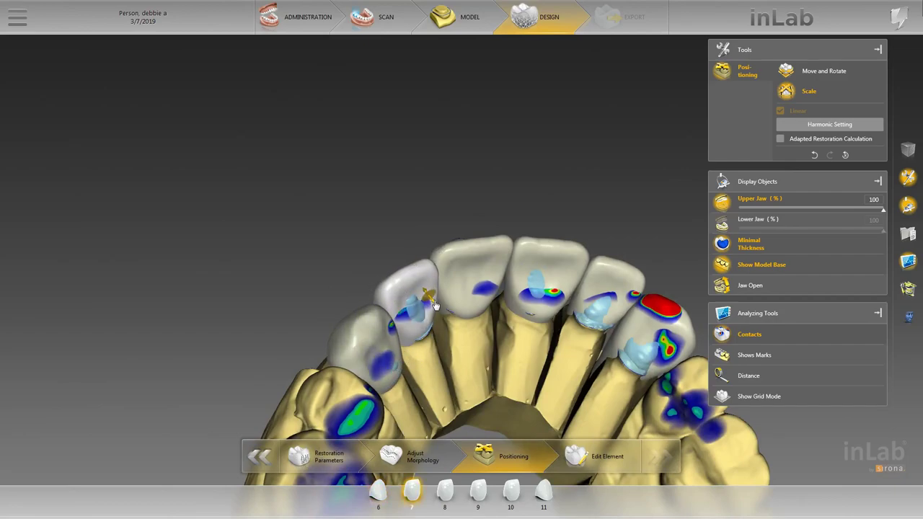
Step: Scale the tooth 11 crown labio-palatally at its palatal contact areas and return to the front view
{"action": "right_click_drag", "start_coordinate": [429, 306], "coordinate": [622, 302]}
{"action": "left_click", "coordinate": [602, 340]}
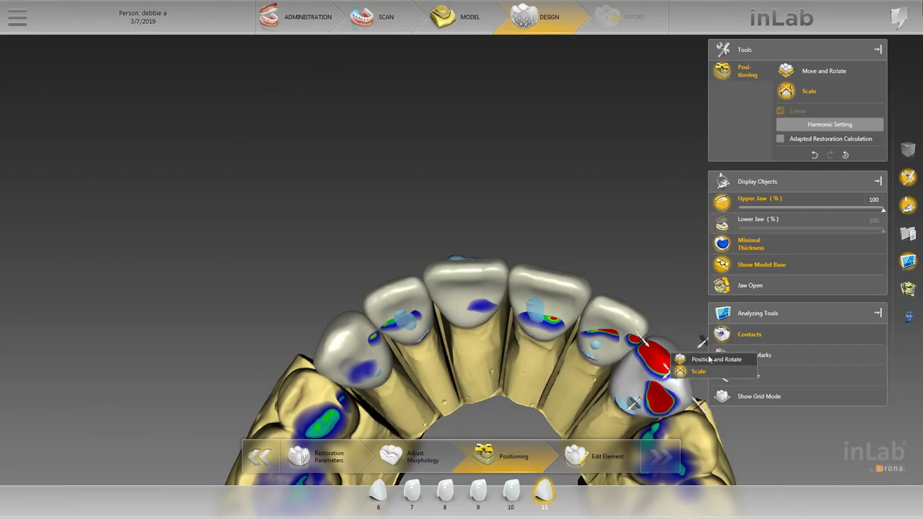
{"action": "left_click", "coordinate": [652, 357]}
{"action": "right_click_drag", "start_coordinate": [651, 357], "coordinate": [612, 274]}
{"action": "left_click", "coordinate": [642, 372]}
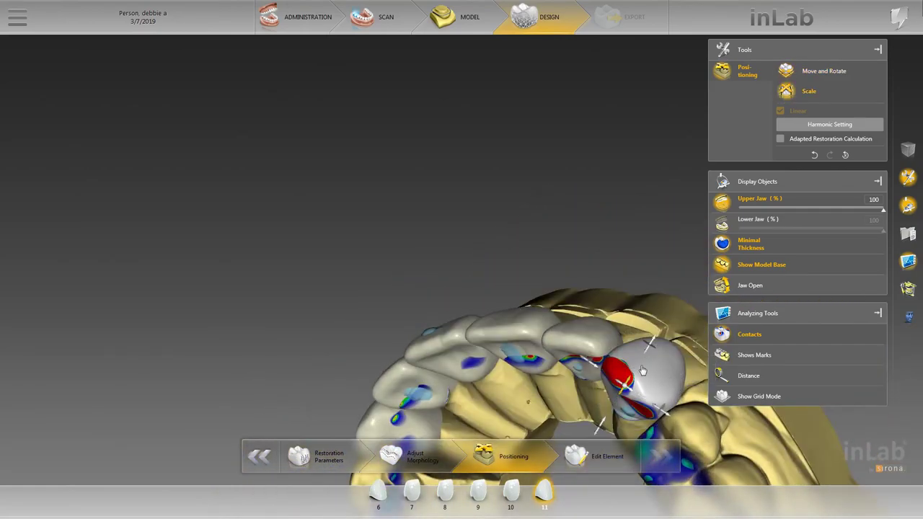
{"action": "left_click_drag", "start_coordinate": [646, 351], "coordinate": [641, 366]}
{"action": "double_click", "coordinate": [545, 181]}
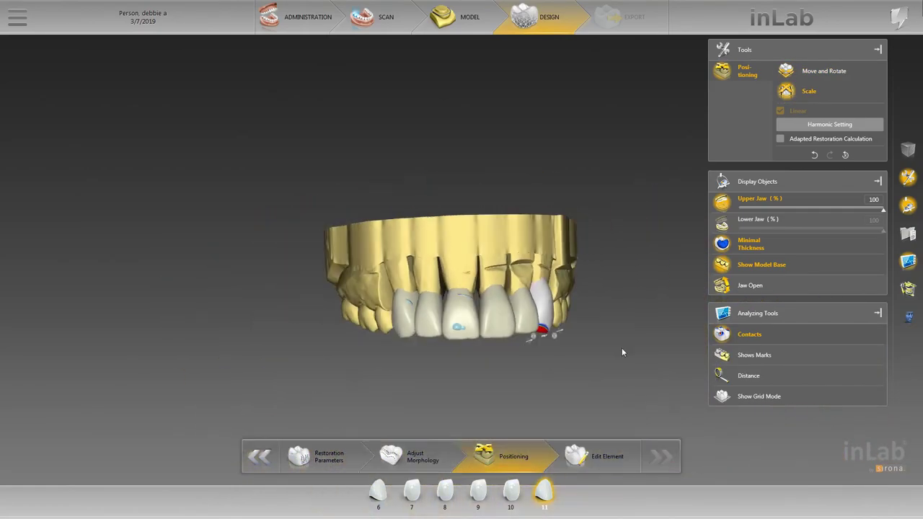
Step: Proceed to Edit Element, show the lower jaw, and increase the biogeneric variation of the tooth 7 and tooth 10 crowns together
{"action": "left_click", "coordinate": [598, 459]}
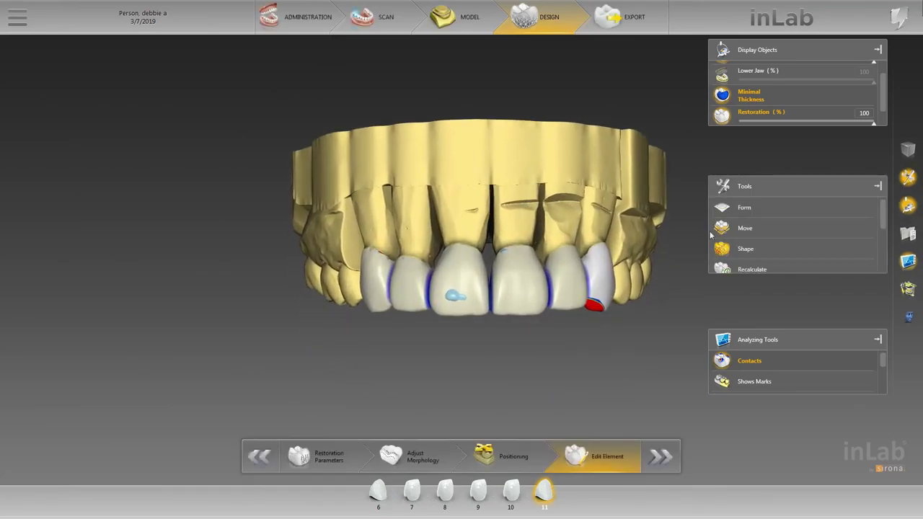
{"action": "scroll", "coordinate": [449, 332], "scroll_direction": "up", "scroll_amount": 3}
{"action": "right_click_drag", "start_coordinate": [448, 332], "coordinate": [423, 329]}
{"action": "right_click", "coordinate": [370, 297]}
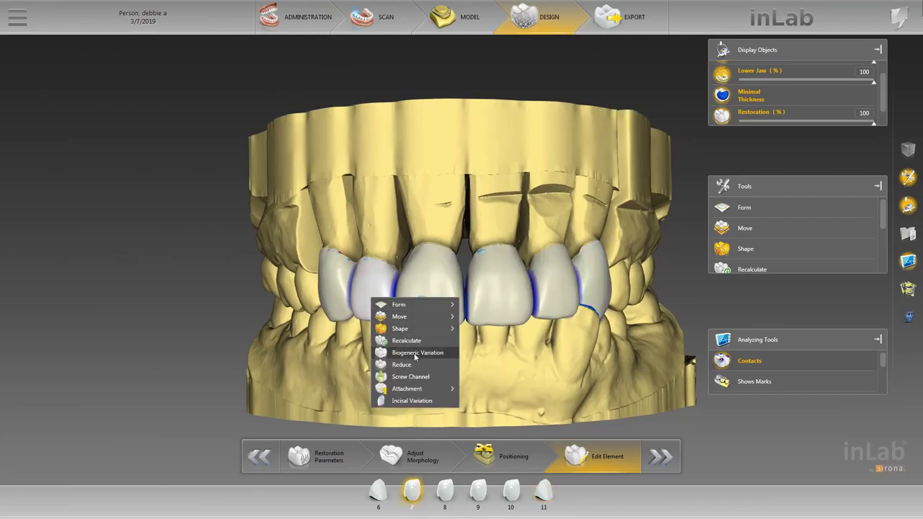
{"action": "left_click", "coordinate": [414, 352]}
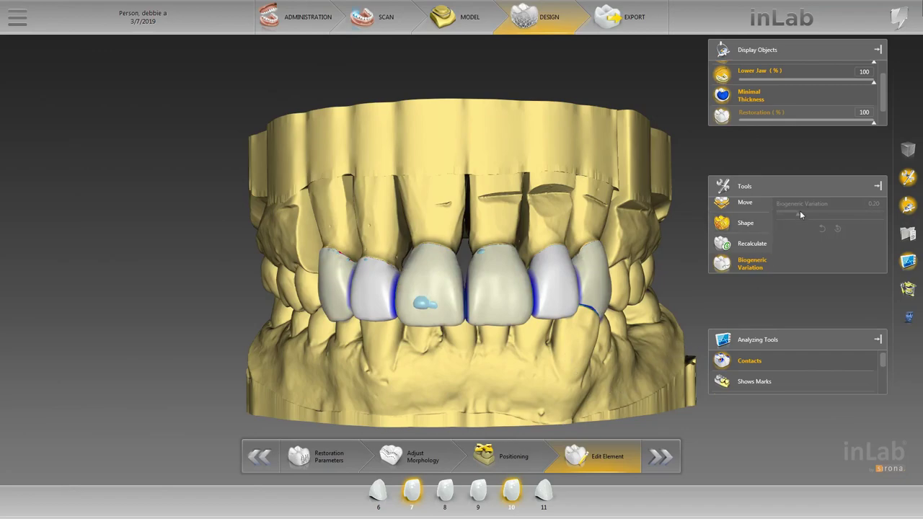
{"action": "left_click_drag", "start_coordinate": [801, 216], "coordinate": [840, 217]}
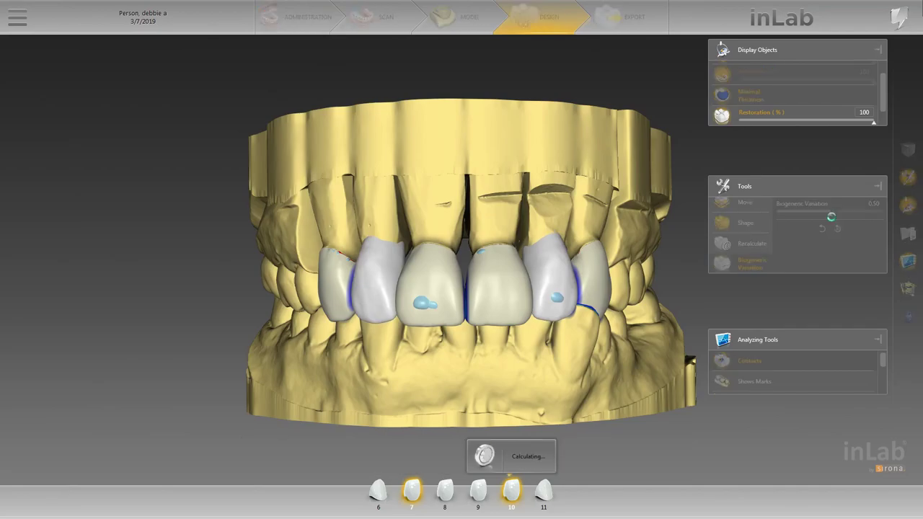
Step: Choose Position and Rotate for the tooth 10 crown and adjust its alignment from the incisal and lateral views
{"action": "left_click_drag", "start_coordinate": [546, 373], "coordinate": [461, 294]}
{"action": "right_click", "coordinate": [493, 211]}
{"action": "mouse_move", "coordinate": [534, 236]}
{"action": "left_click", "coordinate": [627, 229]}
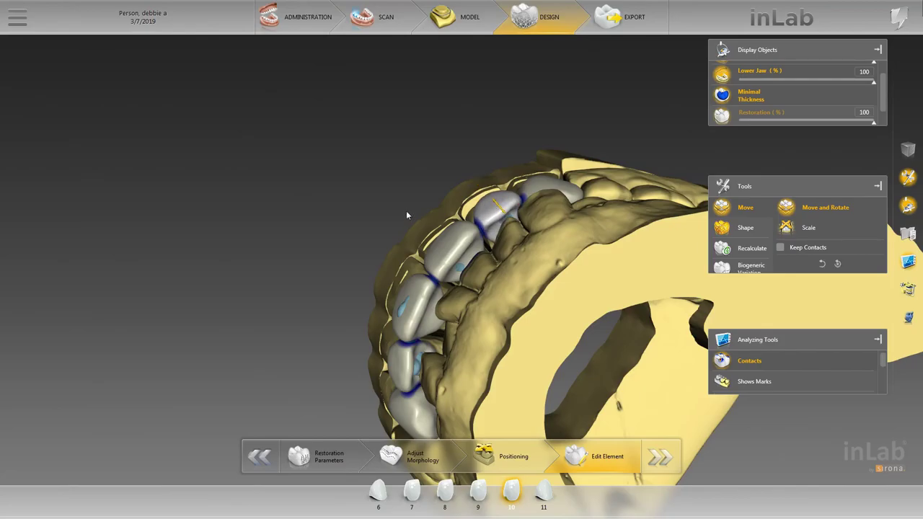
{"action": "right_click_drag", "start_coordinate": [406, 215], "coordinate": [577, 377]}
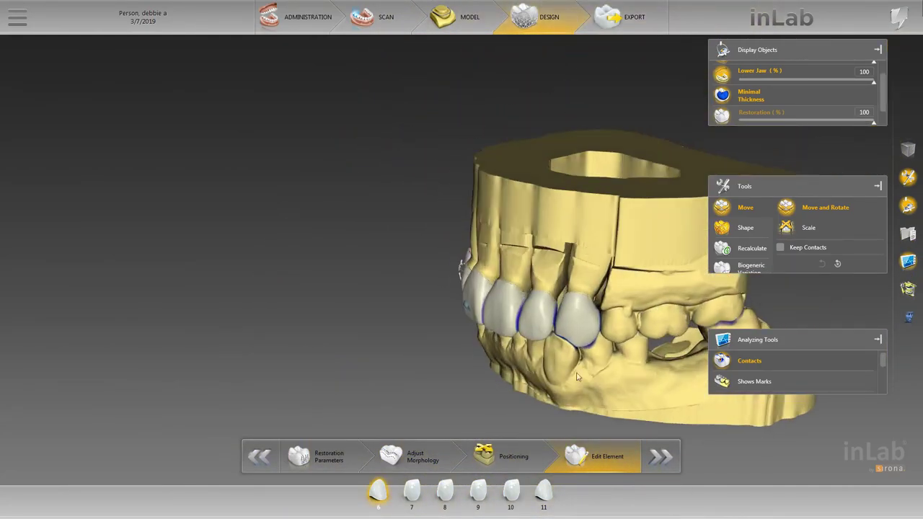
{"action": "left_click_drag", "start_coordinate": [577, 377], "coordinate": [519, 292]}
{"action": "scroll", "coordinate": [519, 292], "scroll_direction": "up", "scroll_amount": 3}
{"action": "left_click", "coordinate": [579, 286]}
{"action": "left_click", "coordinate": [527, 282]}
{"action": "scroll", "coordinate": [581, 364], "scroll_direction": "up", "scroll_amount": 2}
Step: Reshape the mesial side of the tooth 10 crown with the individual 2-Directional Shape tool and hide the contacts
{"action": "right_click", "coordinate": [483, 303]}
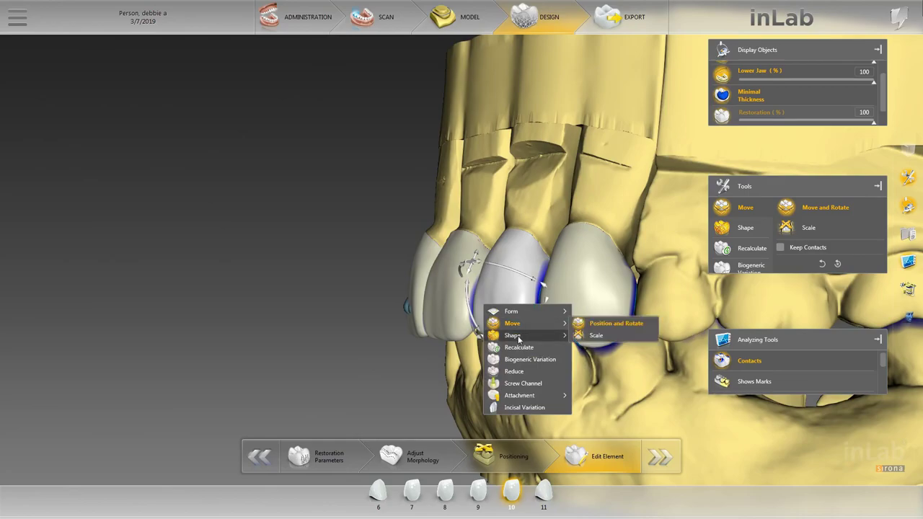
{"action": "left_click", "coordinate": [511, 336]}
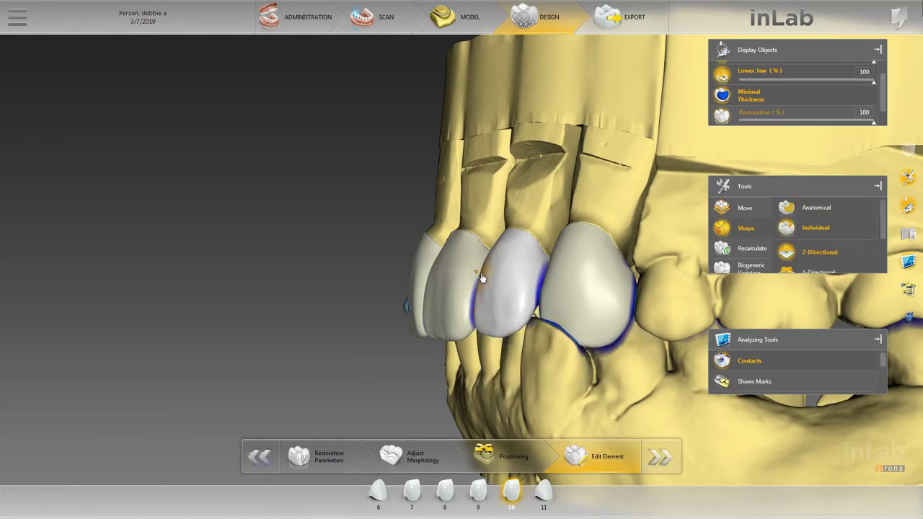
{"action": "left_click_drag", "start_coordinate": [497, 246], "coordinate": [563, 363]}
{"action": "left_click", "coordinate": [749, 361]}
{"action": "scroll", "coordinate": [563, 364], "scroll_direction": "up", "scroll_amount": 2}
{"action": "scroll", "coordinate": [562, 363], "scroll_direction": "up", "scroll_amount": 3}
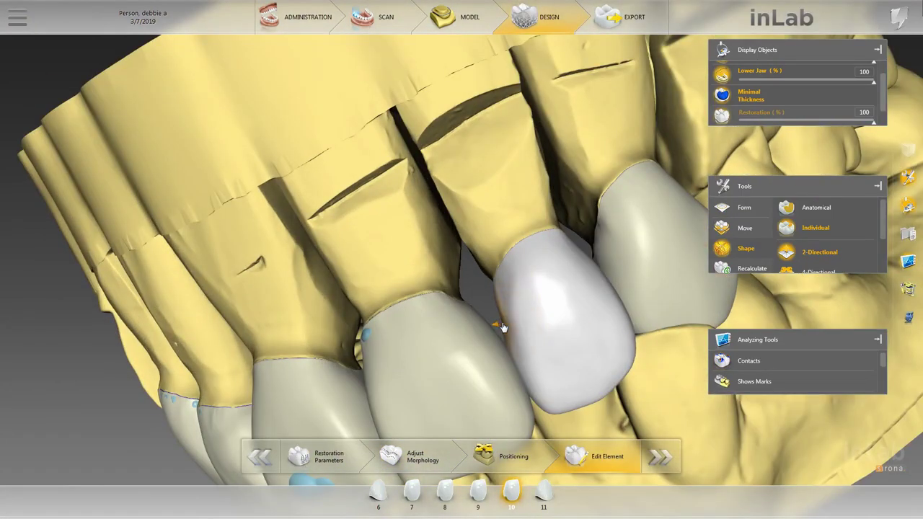
{"action": "right_click_drag", "start_coordinate": [631, 404], "coordinate": [569, 267]}
Step: Reshape the mesio-incisal corner of the tooth 10 crown with the 4-Directional Shape tool
{"action": "left_click", "coordinate": [805, 270]}
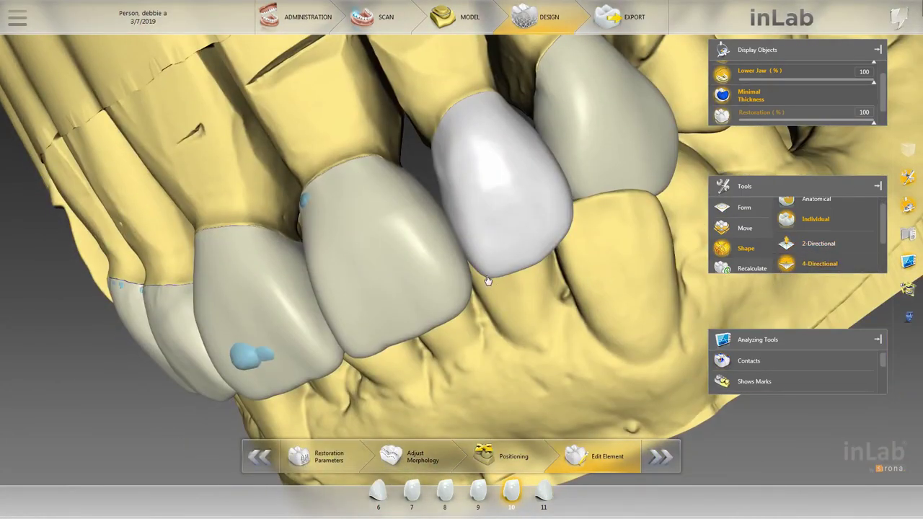
{"action": "mouse_move", "coordinate": [496, 282]}
{"action": "left_mouse_down"}
{"action": "mouse_move", "coordinate": [504, 263]}
{"action": "mouse_move", "coordinate": [496, 279]}
{"action": "left_mouse_up"}
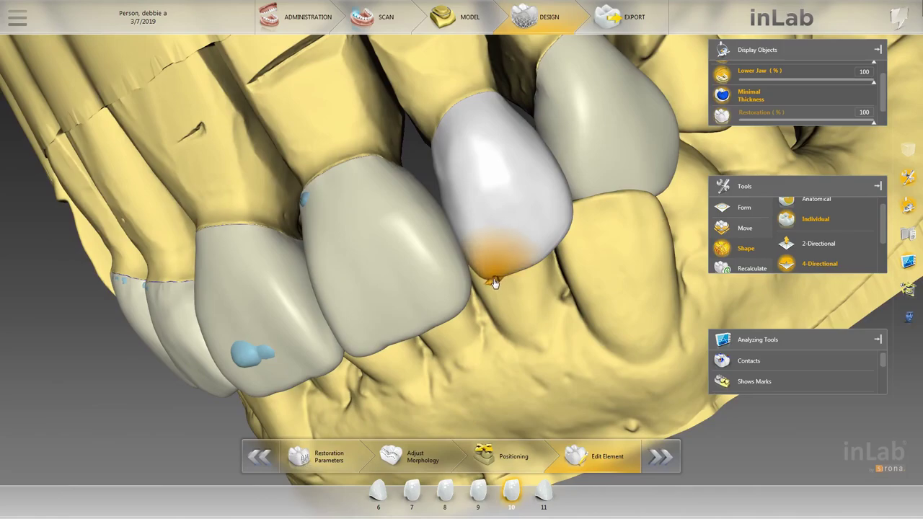
{"action": "scroll", "coordinate": [495, 288], "scroll_direction": "down", "scroll_amount": 3}
{"action": "left_click_drag", "start_coordinate": [496, 294], "coordinate": [518, 261]}
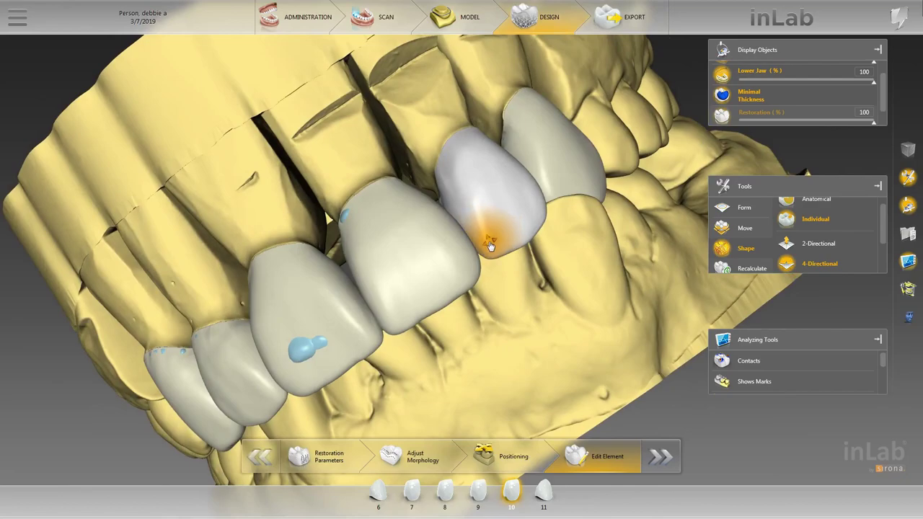
{"action": "scroll", "coordinate": [512, 286], "scroll_direction": "down", "scroll_amount": 4}
{"action": "left_click_drag", "start_coordinate": [504, 274], "coordinate": [514, 245]}
Step: Select the tooth 7 crown and reshape its mesio-incisal corner and cervical labial surface with the 4-Directional Shape tool
{"action": "right_click_drag", "start_coordinate": [513, 246], "coordinate": [535, 226]}
{"action": "right_click_drag", "start_coordinate": [539, 265], "coordinate": [523, 207]}
{"action": "right_click_drag", "start_coordinate": [538, 265], "coordinate": [457, 292]}
{"action": "middle_click_drag", "start_coordinate": [457, 293], "coordinate": [390, 338]}
{"action": "right_click_drag", "start_coordinate": [390, 335], "coordinate": [501, 294]}
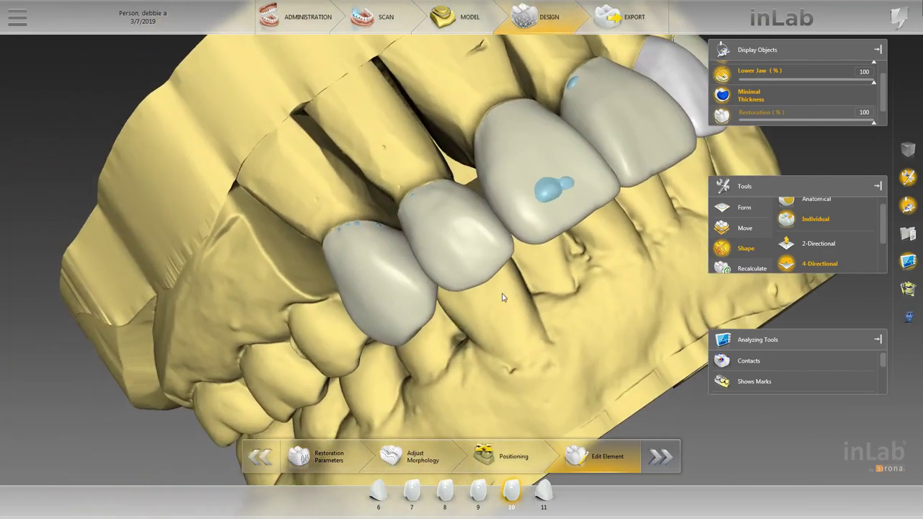
{"action": "left_click", "coordinate": [490, 268]}
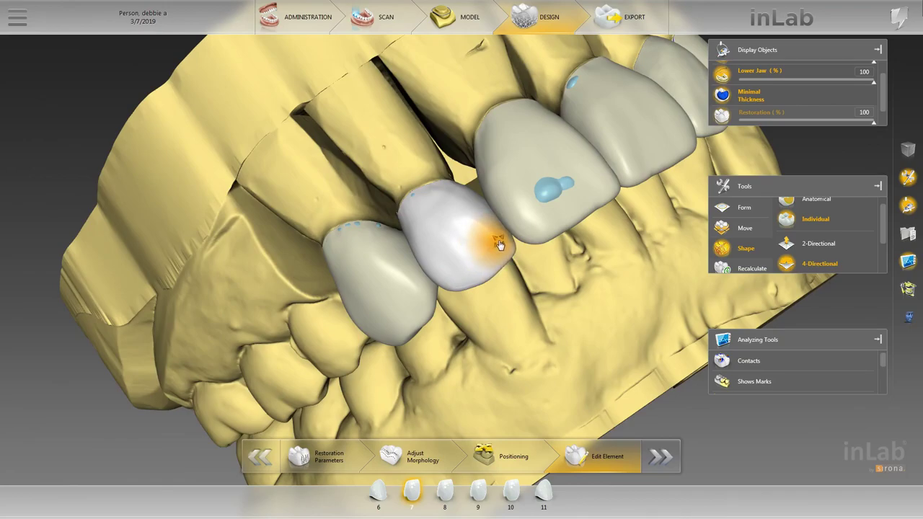
{"action": "mouse_move", "coordinate": [499, 245]}
{"action": "right_mouse_down"}
{"action": "mouse_move", "coordinate": [522, 299]}
{"action": "mouse_move", "coordinate": [511, 290]}
{"action": "mouse_move", "coordinate": [503, 277]}
{"action": "mouse_move", "coordinate": [512, 270]}
{"action": "mouse_move", "coordinate": [545, 308]}
{"action": "mouse_move", "coordinate": [518, 289]}
{"action": "right_mouse_up"}
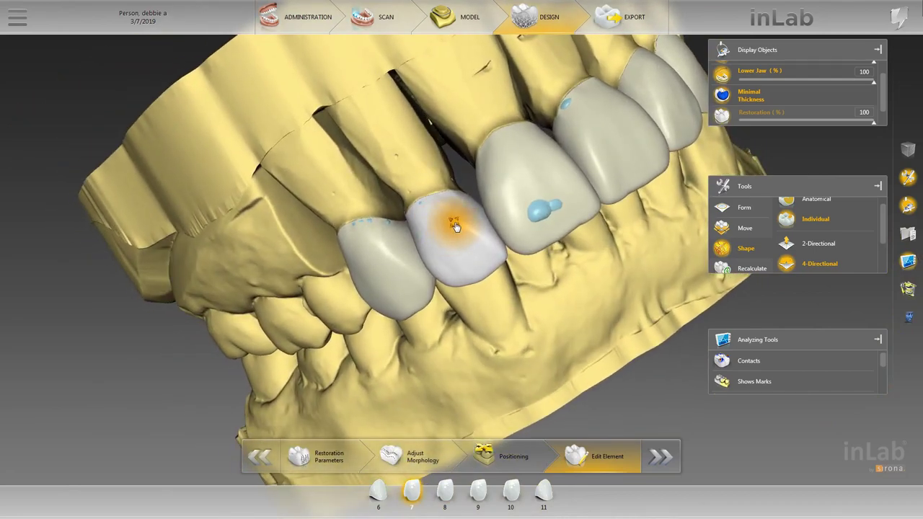
{"action": "scroll", "coordinate": [529, 324], "scroll_direction": "down", "scroll_amount": 3}
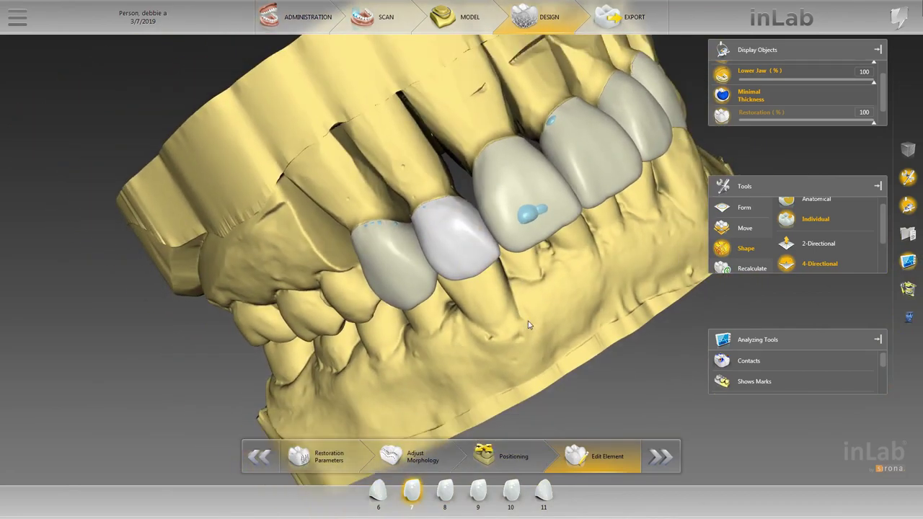
{"action": "mouse_move", "coordinate": [529, 323]}
{"action": "left_mouse_down"}
{"action": "mouse_move", "coordinate": [508, 289]}
{"action": "mouse_move", "coordinate": [522, 314]}
{"action": "left_mouse_up"}
{"action": "middle_click_drag", "start_coordinate": [519, 313], "coordinate": [565, 247]}
{"action": "scroll", "coordinate": [441, 221], "scroll_direction": "up", "scroll_amount": 5}
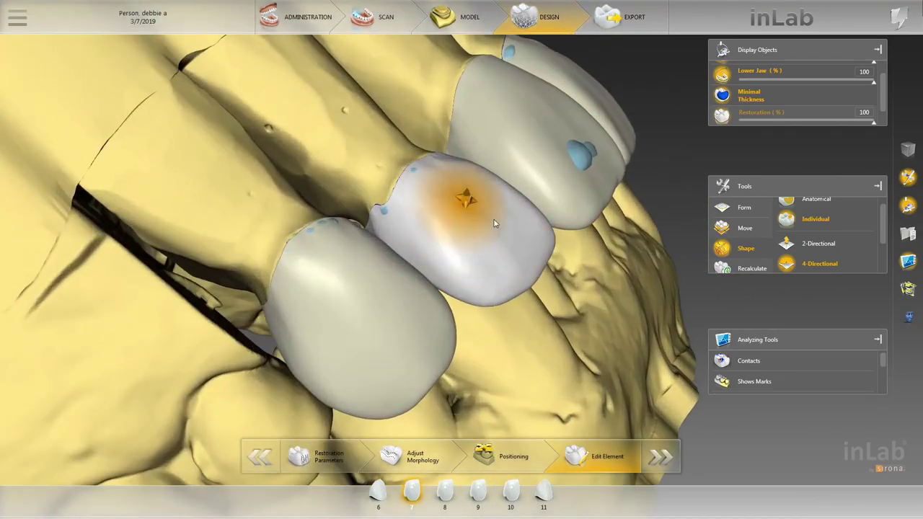
Step: Switch to the 2-Directional Shape tool and reshape the mesial cervical area of the tooth 7 crown
{"action": "right_click", "coordinate": [453, 186]}
{"action": "left_click", "coordinate": [819, 243]}
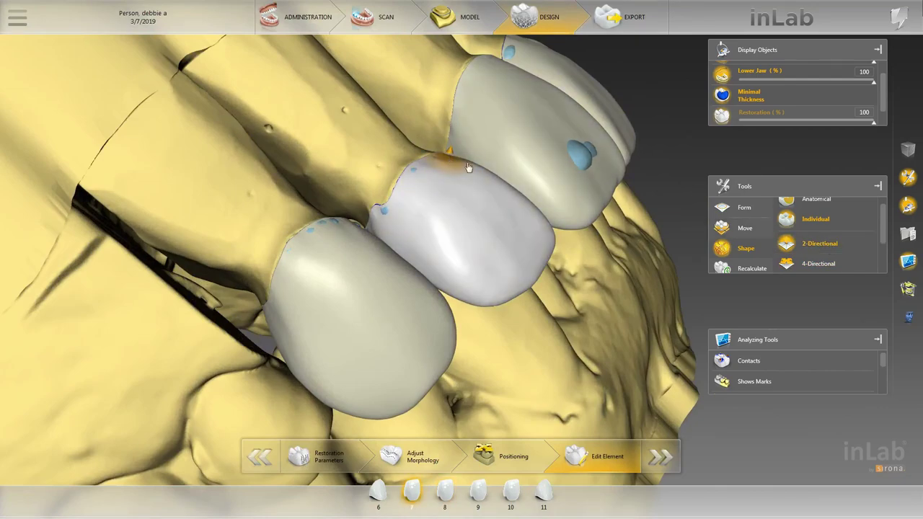
{"action": "left_click", "coordinate": [555, 195]}
{"action": "scroll", "coordinate": [584, 234], "scroll_direction": "down", "scroll_amount": 3}
{"action": "left_click_drag", "start_coordinate": [571, 244], "coordinate": [578, 198]}
{"action": "scroll", "coordinate": [578, 198], "scroll_direction": "up", "scroll_amount": 4}
Step: Refine the cervical surfaces where the tooth 7 and tooth 8 crowns face each other with the 2-Directional Shape tool
{"action": "left_click", "coordinate": [451, 129]}
{"action": "left_click", "coordinate": [467, 104]}
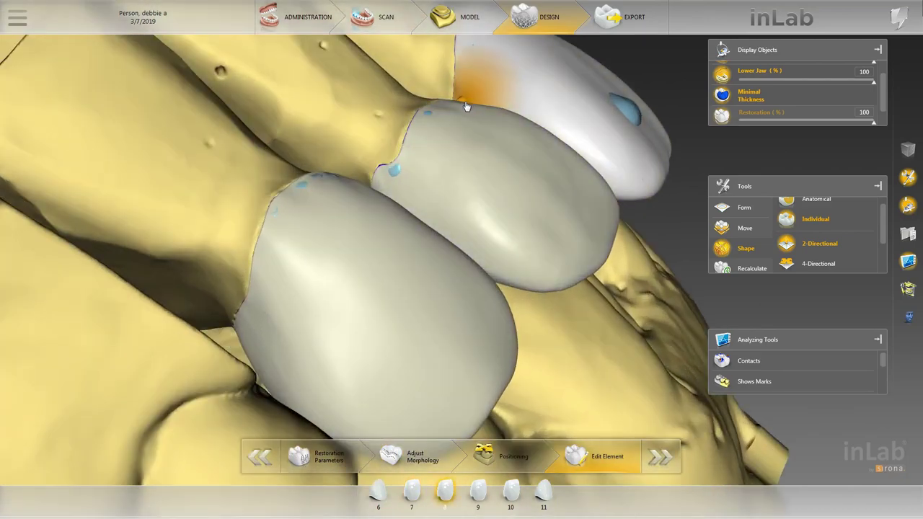
{"action": "left_click", "coordinate": [466, 106]}
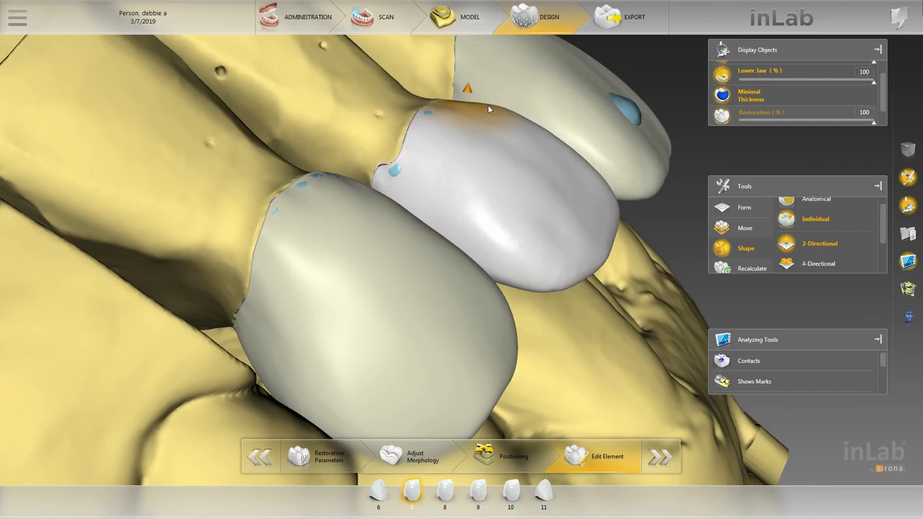
{"action": "left_click", "coordinate": [500, 110]}
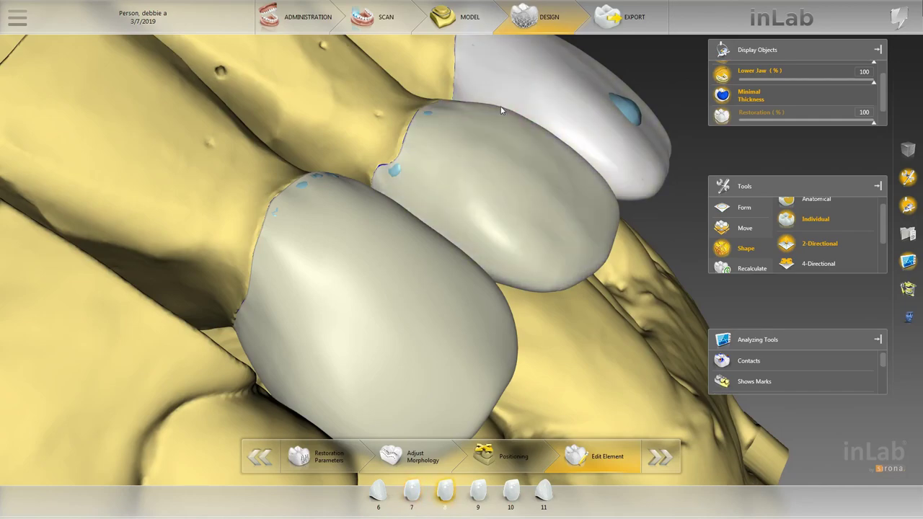
{"action": "left_click", "coordinate": [502, 110]}
Step: Reshape the mesial side of the tooth 7 crown towards the incisal edge with the 2-Directional Shape tool
{"action": "scroll", "coordinate": [610, 205], "scroll_direction": "down", "scroll_amount": 5}
{"action": "mouse_move", "coordinate": [607, 220]}
{"action": "left_mouse_down"}
{"action": "mouse_move", "coordinate": [572, 256]}
{"action": "mouse_move", "coordinate": [604, 233]}
{"action": "left_mouse_up"}
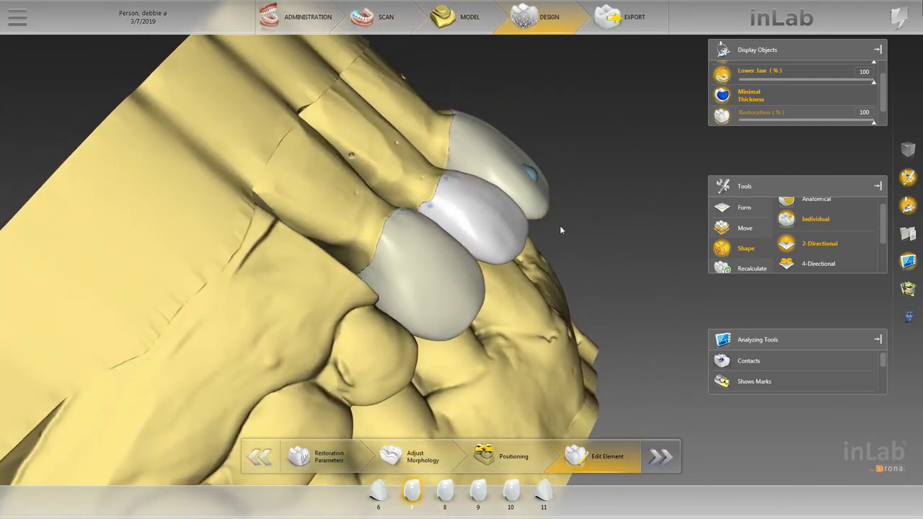
{"action": "scroll", "coordinate": [533, 187], "scroll_direction": "up", "scroll_amount": 3}
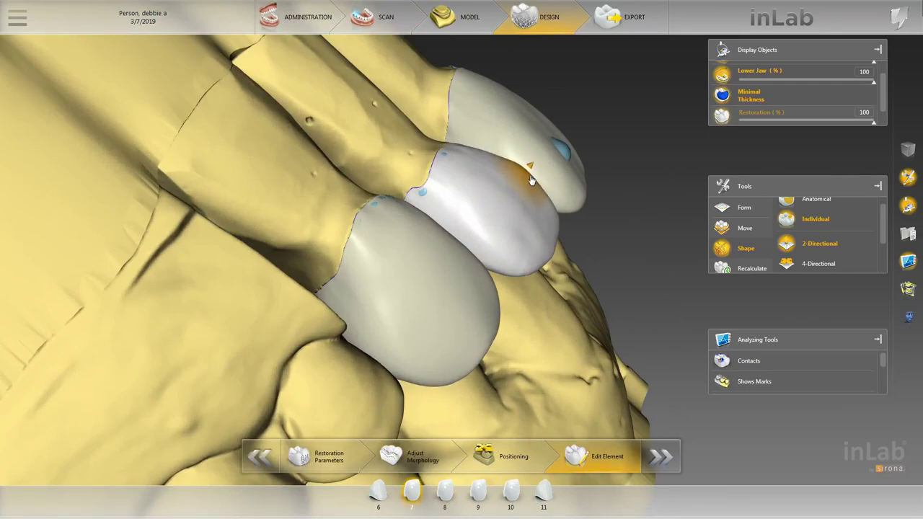
{"action": "left_click", "coordinate": [559, 203]}
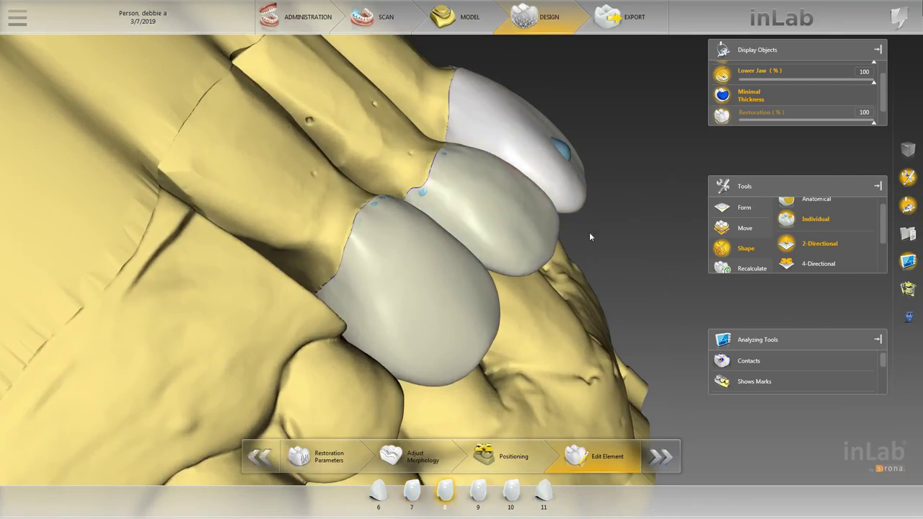
{"action": "left_click_drag", "start_coordinate": [589, 232], "coordinate": [552, 235]}
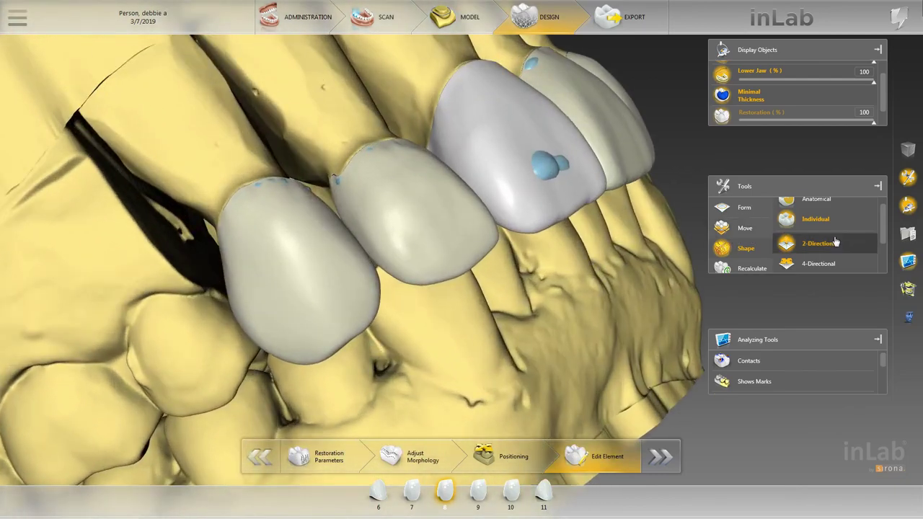
Step: Switch to the 4-Directional Shape tool and reshape the mesio-incisal corner of the tooth 7 crown
{"action": "left_click", "coordinate": [807, 263]}
{"action": "left_click", "coordinate": [487, 238]}
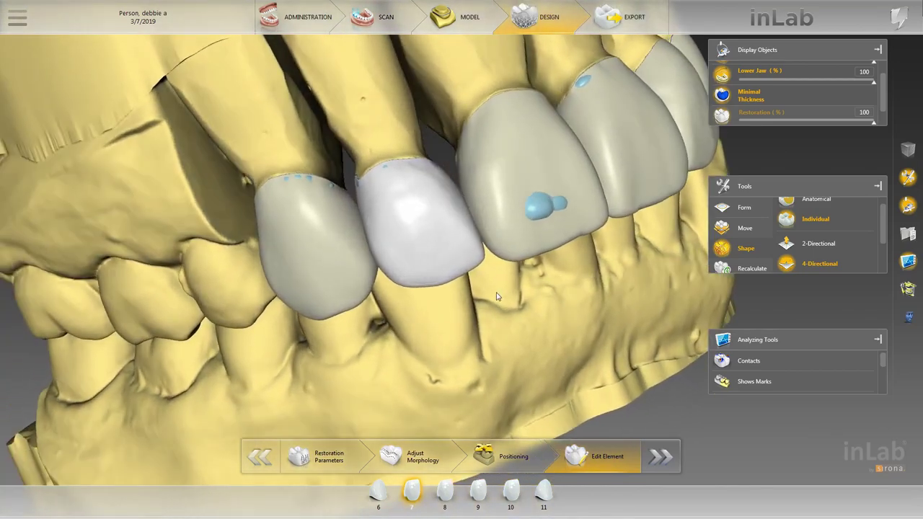
{"action": "scroll", "coordinate": [497, 292], "scroll_direction": "down", "scroll_amount": 5}
{"action": "left_click_drag", "start_coordinate": [498, 285], "coordinate": [520, 268]}
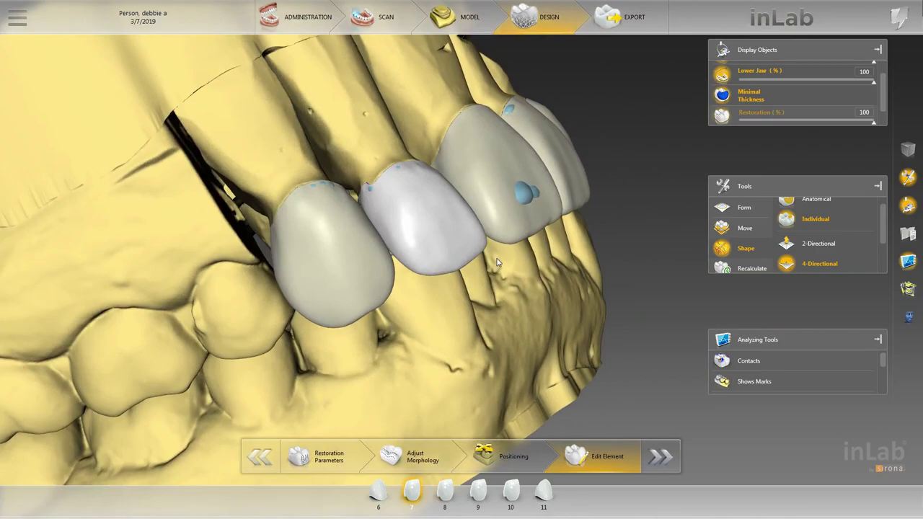
{"action": "left_click", "coordinate": [485, 256]}
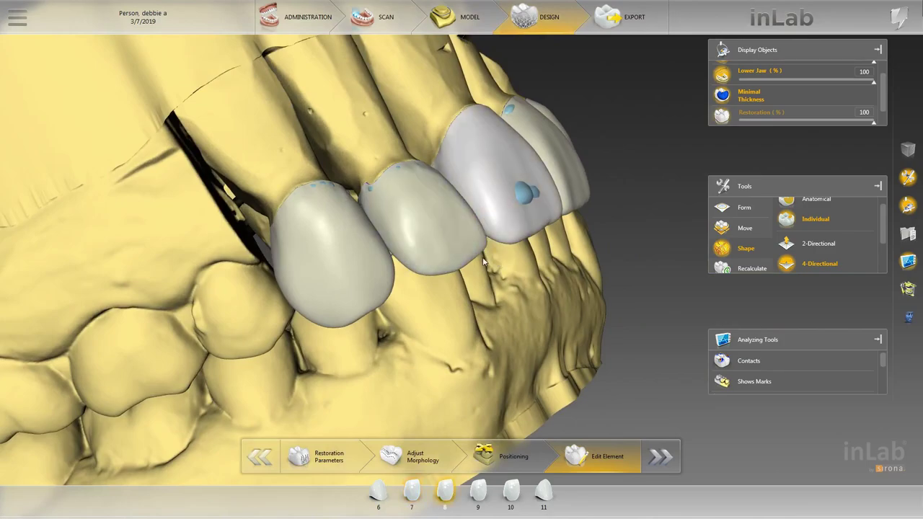
{"action": "left_click", "coordinate": [476, 228]}
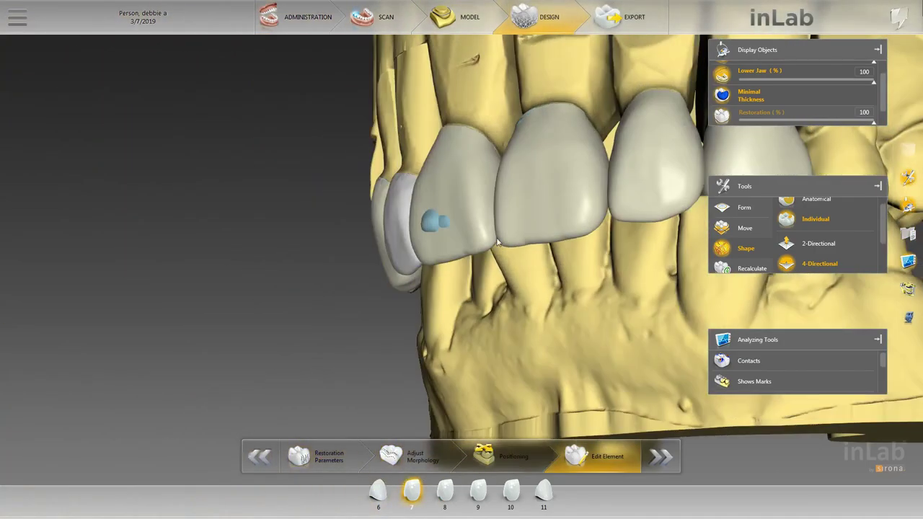
Step: Reshape the mesio-incisal corner of the tooth 10 crown with the 4-Directional Shape tool
{"action": "left_click", "coordinate": [476, 299]}
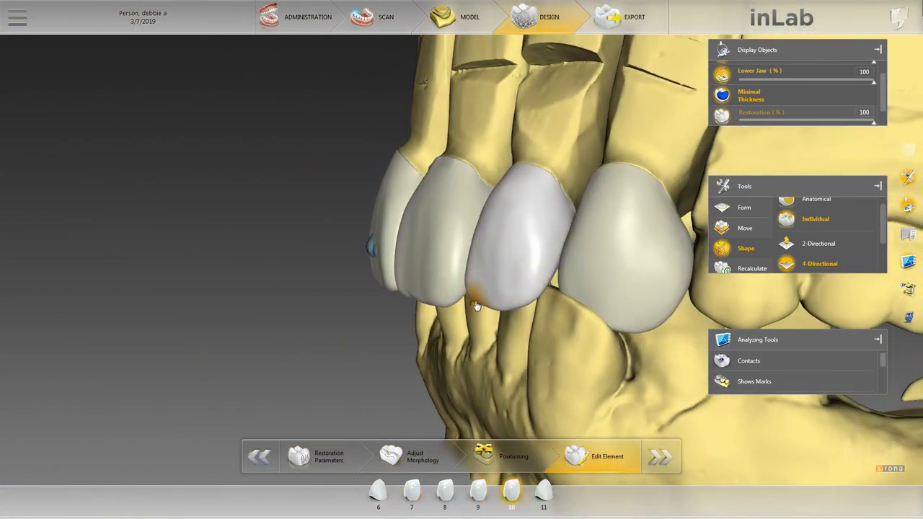
{"action": "scroll", "coordinate": [457, 324], "scroll_direction": "down", "scroll_amount": 5}
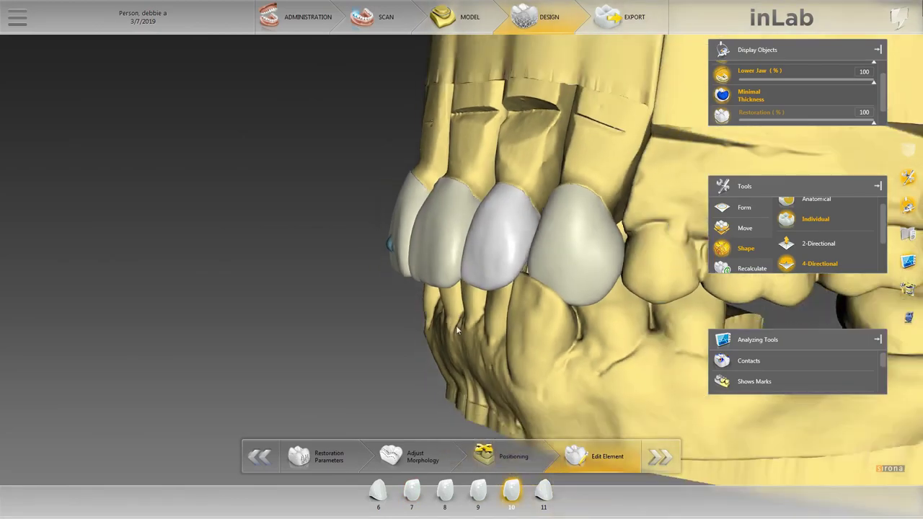
{"action": "left_click_drag", "start_coordinate": [378, 327], "coordinate": [445, 316]}
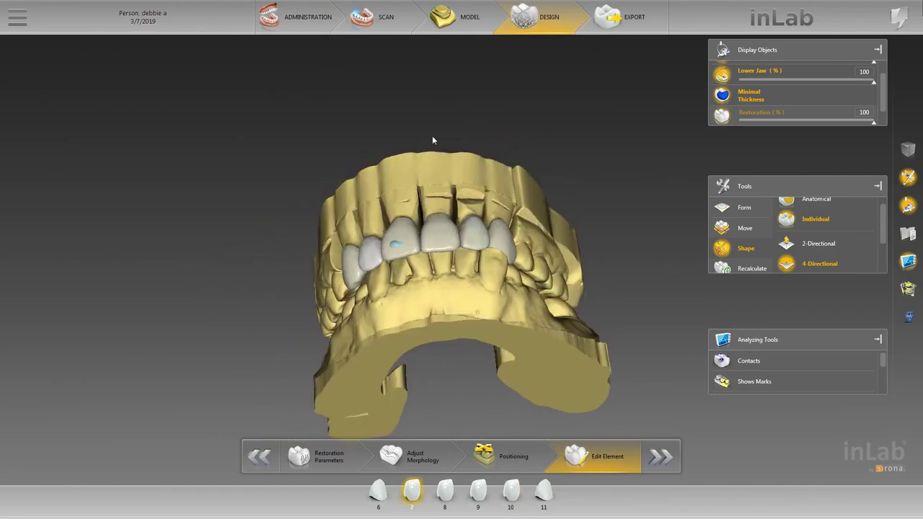
Step: Compare the canine crowns from the front, select the tooth 11 crown and hide the lower jaw
{"action": "right_click_drag", "start_coordinate": [431, 135], "coordinate": [421, 179]}
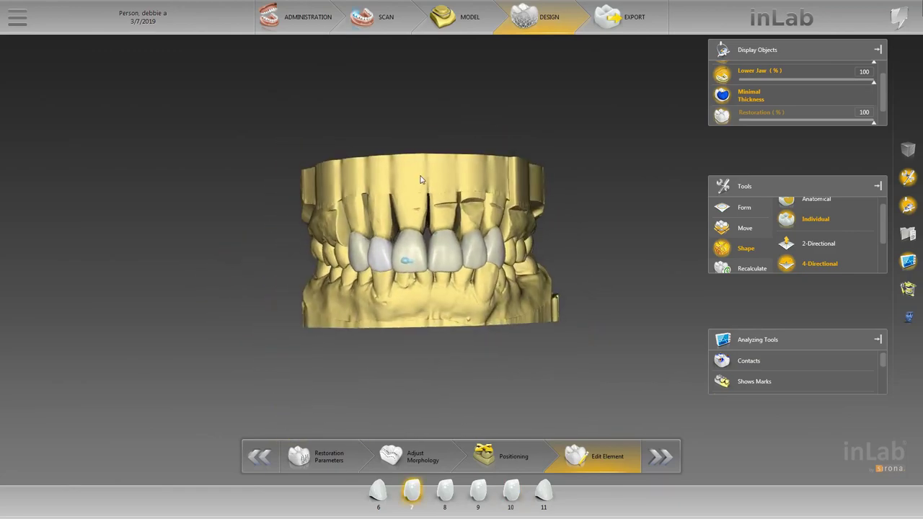
{"action": "left_click", "coordinate": [395, 256]}
{"action": "scroll", "coordinate": [402, 331], "scroll_direction": "up", "scroll_amount": 1}
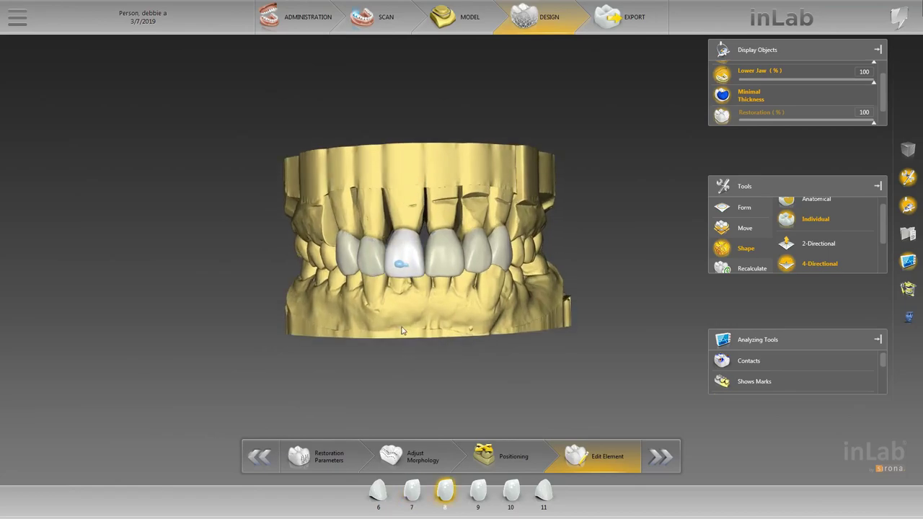
{"action": "scroll", "coordinate": [402, 331], "scroll_direction": "up", "scroll_amount": 2}
{"action": "left_click", "coordinate": [261, 253]}
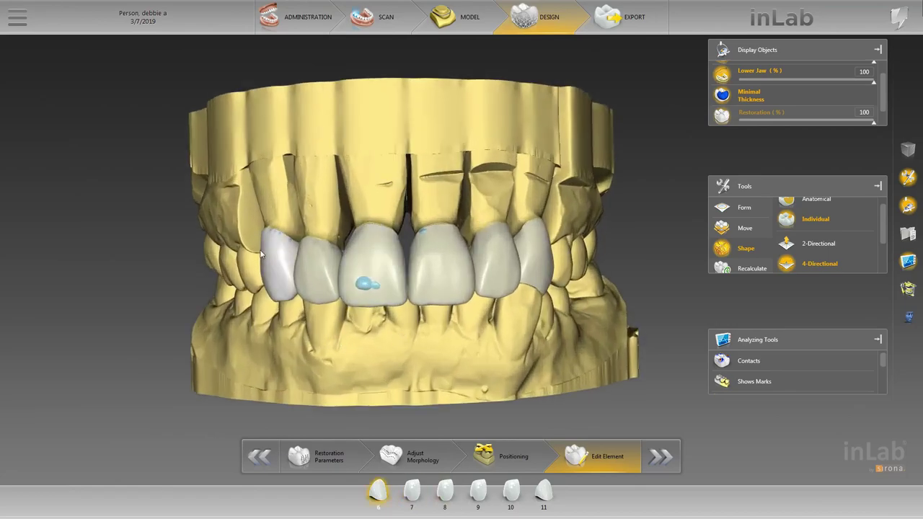
{"action": "right_click", "coordinate": [261, 254]}
{"action": "left_click", "coordinate": [532, 245]}
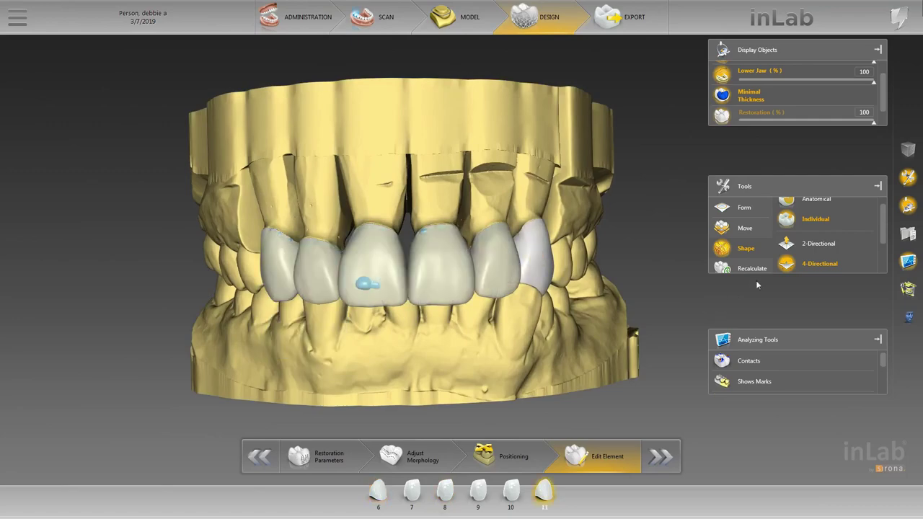
{"action": "left_click", "coordinate": [723, 75]}
Step: Add the tooth 6 crown to the tooth 11 selection and set their Biogeneric Variation to 0.29
{"action": "scroll", "coordinate": [746, 230], "scroll_direction": "down", "scroll_amount": 3}
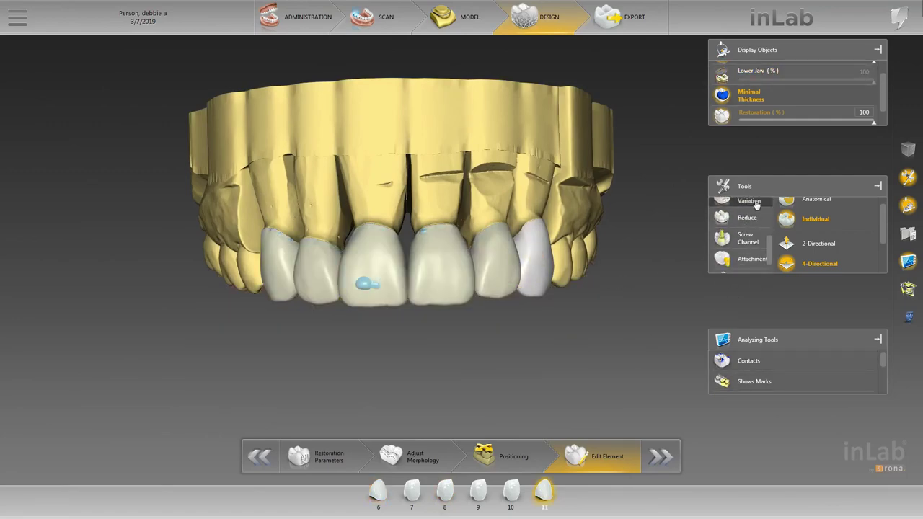
{"action": "left_click", "coordinate": [750, 206]}
{"action": "mouse_move", "coordinate": [799, 219]}
{"action": "left_mouse_down"}
{"action": "mouse_move", "coordinate": [819, 217]}
{"action": "mouse_move", "coordinate": [805, 217]}
{"action": "left_mouse_up"}
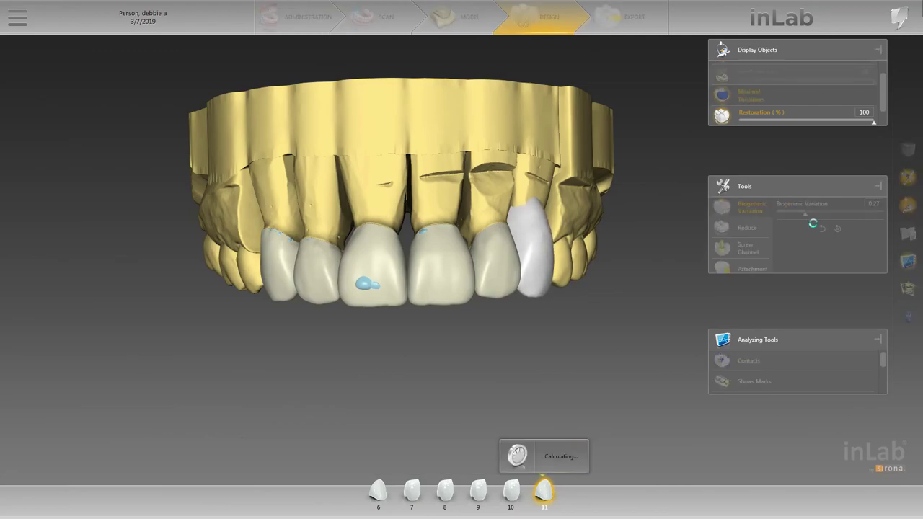
{"action": "left_click", "coordinate": [378, 491], "text": "ctrl"}
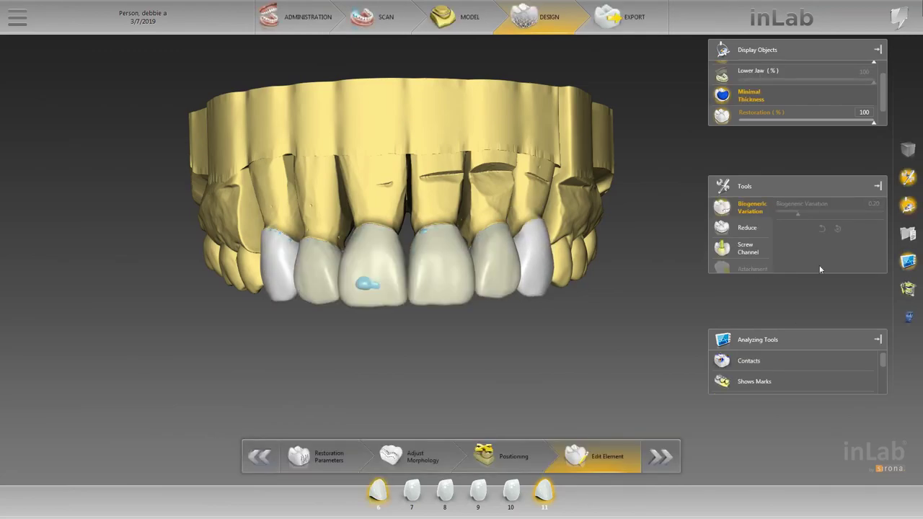
{"action": "mouse_move", "coordinate": [800, 217]}
{"action": "left_mouse_down"}
{"action": "mouse_move", "coordinate": [847, 222]}
{"action": "mouse_move", "coordinate": [855, 242]}
{"action": "mouse_move", "coordinate": [808, 245]}
{"action": "mouse_move", "coordinate": [805, 218]}
{"action": "left_mouse_up"}
{"action": "left_click", "coordinate": [808, 215]}
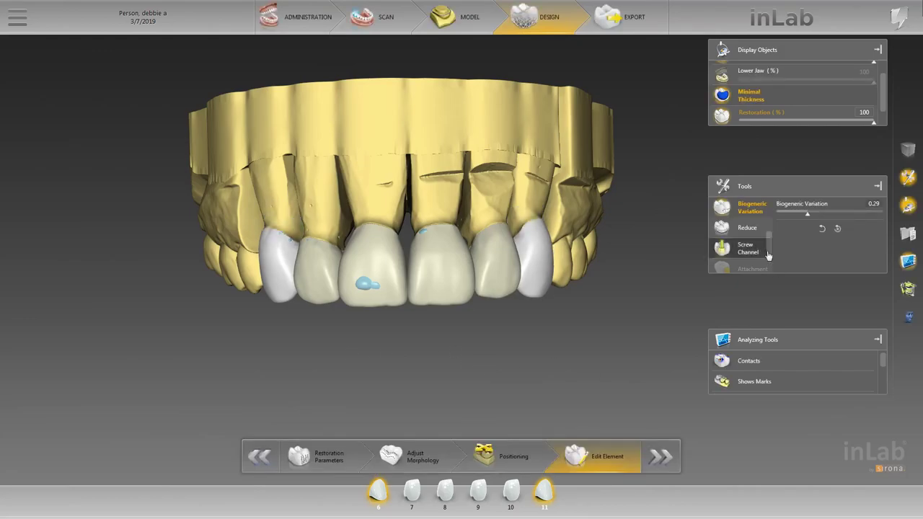
Step: Try a Biogeneric Variation of 0.19 on the tooth 6 and 11 crowns, compare them incisally and restore 0.29
{"action": "left_click_drag", "start_coordinate": [807, 214], "coordinate": [795, 214]}
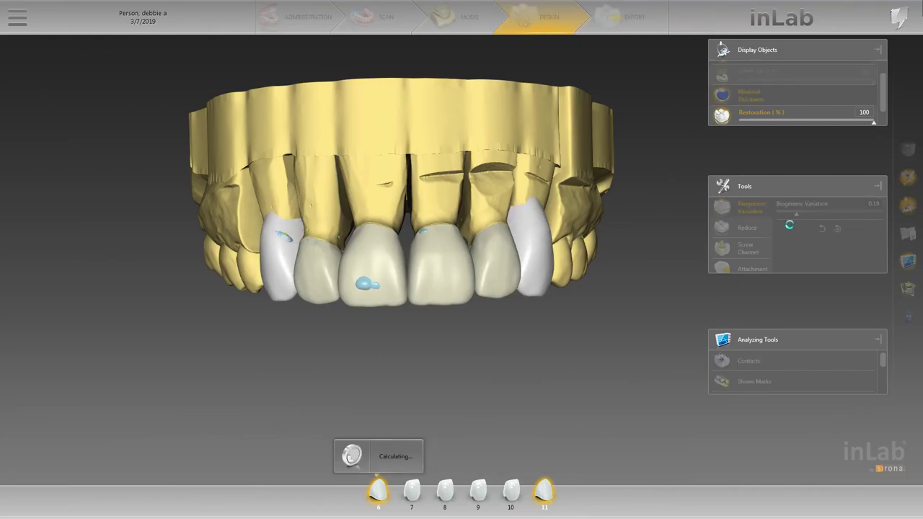
{"action": "left_click_drag", "start_coordinate": [411, 343], "coordinate": [534, 276]}
{"action": "scroll", "coordinate": [525, 326], "scroll_direction": "up", "scroll_amount": 3}
{"action": "right_click", "coordinate": [509, 323]}
{"action": "left_click_drag", "start_coordinate": [796, 214], "coordinate": [807, 215]}
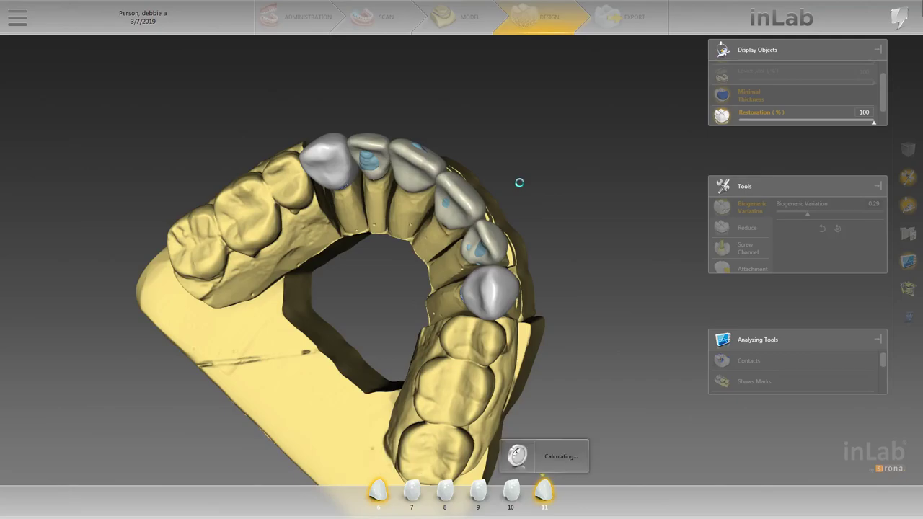
Step: Select only the tooth 6 crown, choose Position and Rotate and adjust its alignment from the incisal view
{"action": "right_click_drag", "start_coordinate": [519, 183], "coordinate": [423, 326]}
{"action": "left_click", "coordinate": [567, 398]}
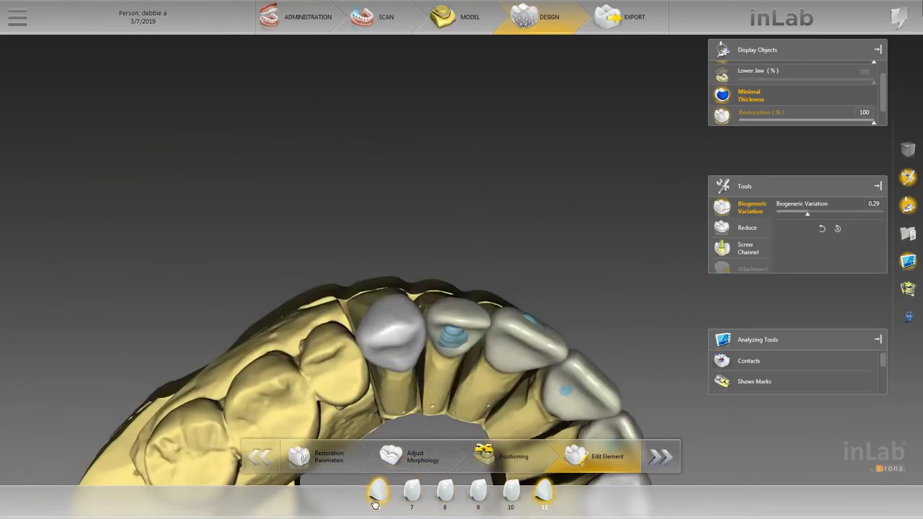
{"action": "left_click", "coordinate": [378, 492]}
{"action": "right_click", "coordinate": [385, 309]}
{"action": "mouse_move", "coordinate": [432, 330]}
{"action": "left_click", "coordinate": [496, 332]}
{"action": "mouse_move", "coordinate": [388, 316]}
{"action": "left_mouse_down"}
{"action": "mouse_move", "coordinate": [384, 307]}
{"action": "mouse_move", "coordinate": [391, 324]}
{"action": "left_mouse_up"}
{"action": "mouse_move", "coordinate": [391, 324]}
{"action": "right_mouse_down"}
{"action": "mouse_move", "coordinate": [418, 346]}
{"action": "mouse_move", "coordinate": [404, 329]}
{"action": "right_mouse_up"}
{"action": "scroll", "coordinate": [403, 329], "scroll_direction": "up", "scroll_amount": 3}
{"action": "left_click_drag", "start_coordinate": [403, 330], "coordinate": [409, 329]}
{"action": "scroll", "coordinate": [461, 382], "scroll_direction": "down", "scroll_amount": 5}
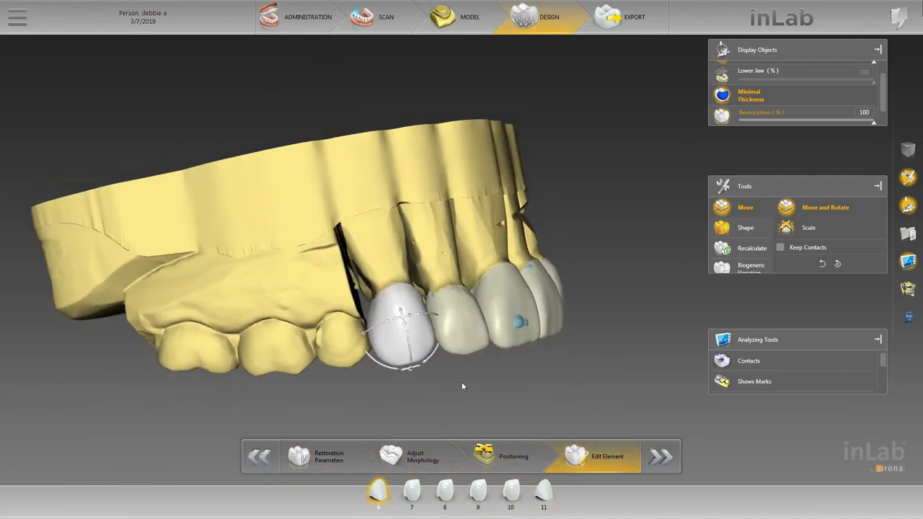
Step: Adjust the position of the tooth 11 crown with Move and Rotate from the incisal view
{"action": "right_click_drag", "start_coordinate": [606, 302], "coordinate": [544, 260]}
{"action": "left_click", "coordinate": [477, 493]}
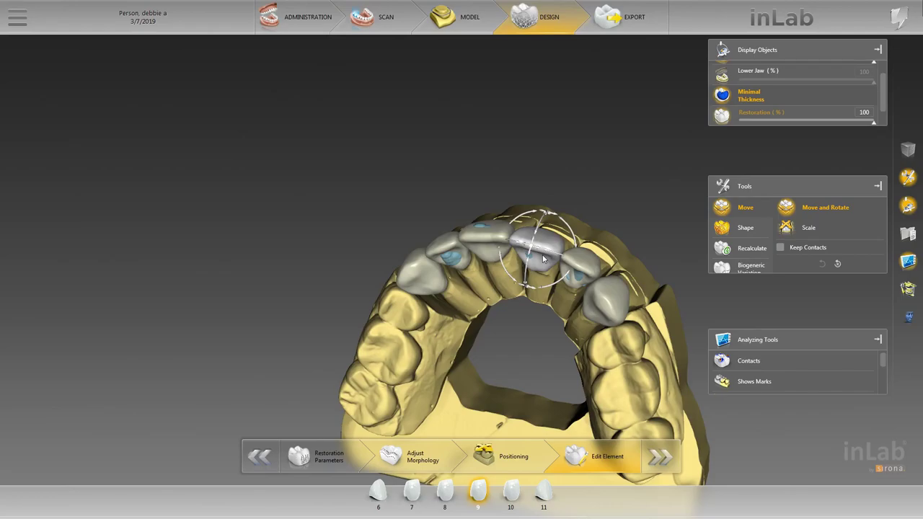
{"action": "middle_click_drag", "start_coordinate": [607, 299], "coordinate": [436, 246]}
{"action": "scroll", "coordinate": [591, 310], "scroll_direction": "up", "scroll_amount": 4}
{"action": "left_click_drag", "start_coordinate": [505, 287], "coordinate": [511, 262]}
{"action": "right_click_drag", "start_coordinate": [500, 290], "coordinate": [468, 350]}
{"action": "scroll", "coordinate": [433, 343], "scroll_direction": "down", "scroll_amount": 5}
{"action": "right_click_drag", "start_coordinate": [249, 299], "coordinate": [519, 342]}
{"action": "scroll", "coordinate": [519, 342], "scroll_direction": "up", "scroll_amount": 3}
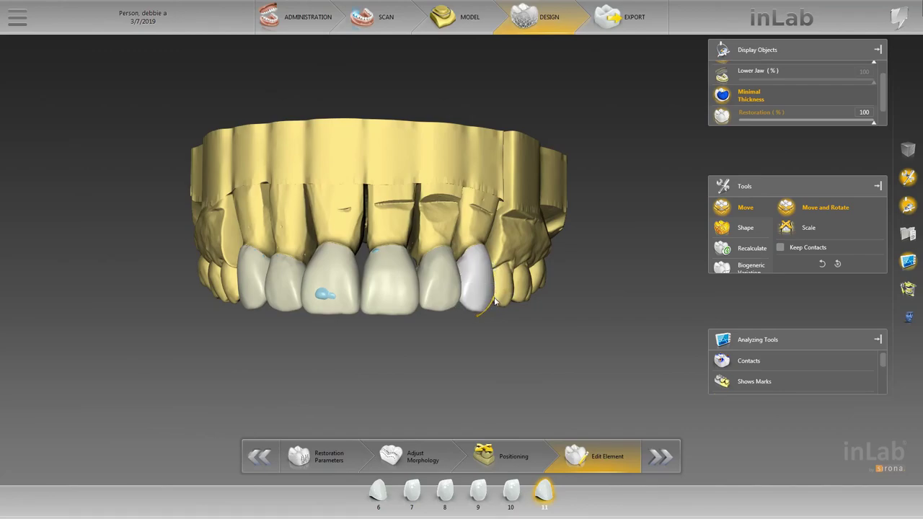
Step: Choose Shape Individual and reshape the distal side of the tooth 11 crown with the 2-Directional tool
{"action": "right_click", "coordinate": [494, 318]}
{"action": "mouse_move", "coordinate": [531, 309]}
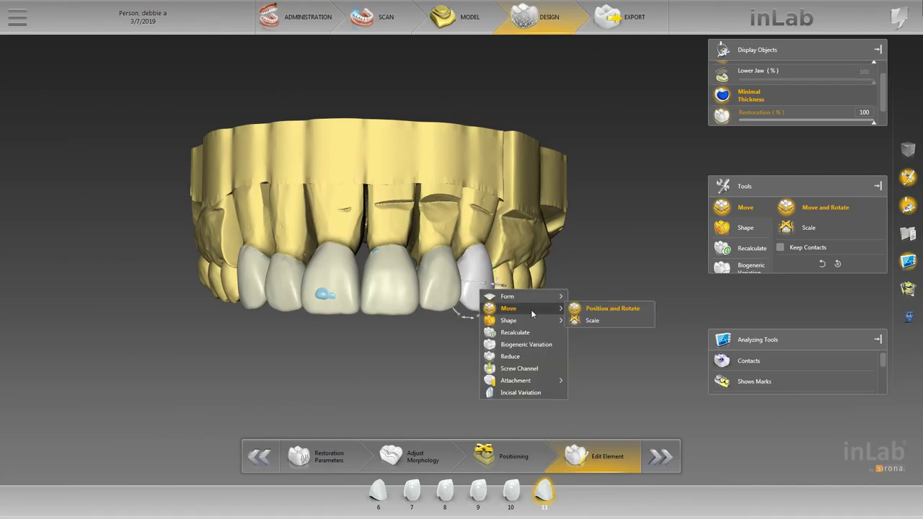
{"action": "mouse_move", "coordinate": [511, 323]}
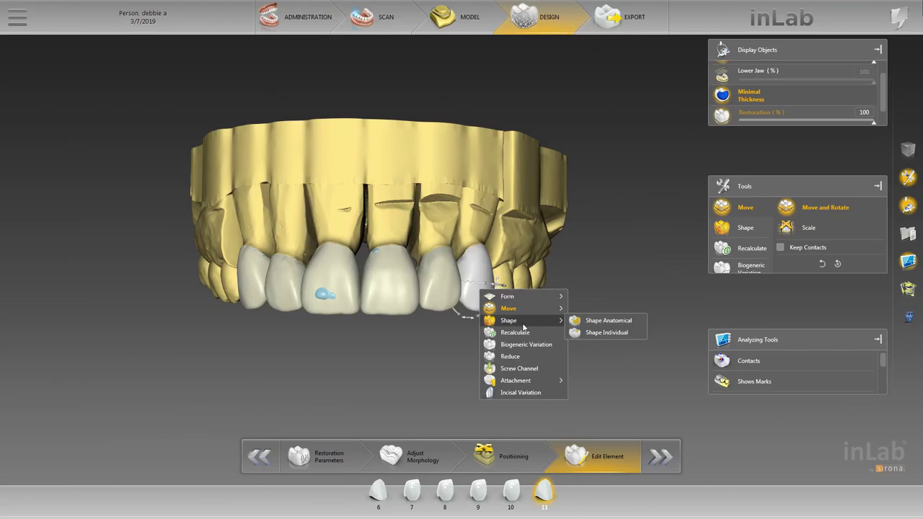
{"action": "left_click", "coordinate": [605, 333]}
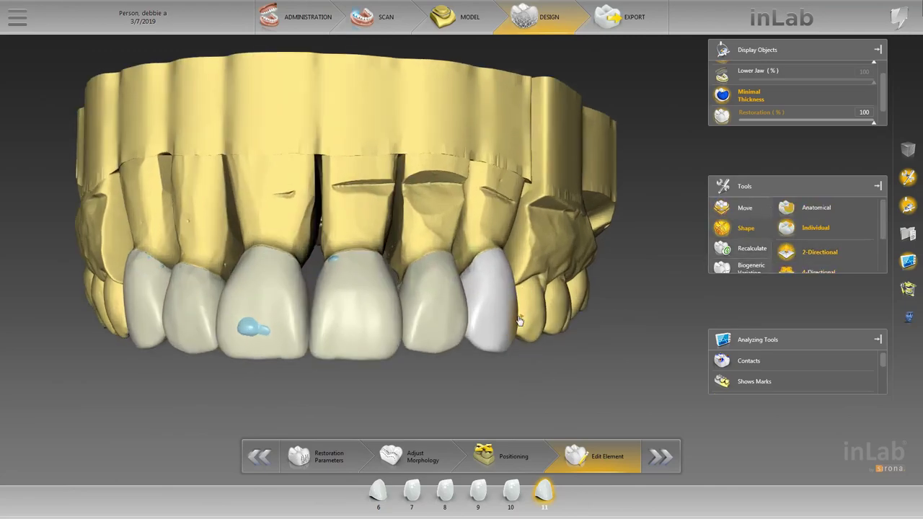
{"action": "left_click_drag", "start_coordinate": [517, 322], "coordinate": [531, 322]}
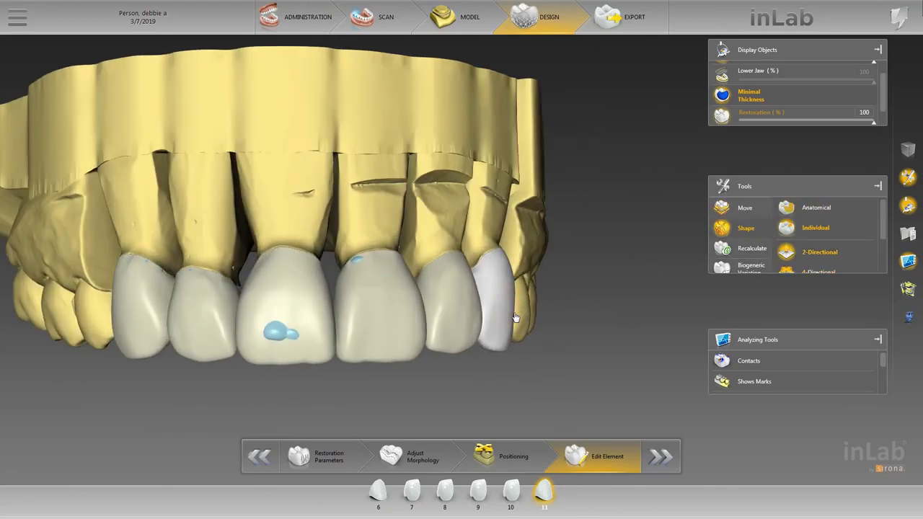
{"action": "scroll", "coordinate": [509, 329], "scroll_direction": "down", "scroll_amount": 5}
{"action": "scroll", "coordinate": [497, 326], "scroll_direction": "up", "scroll_amount": 3}
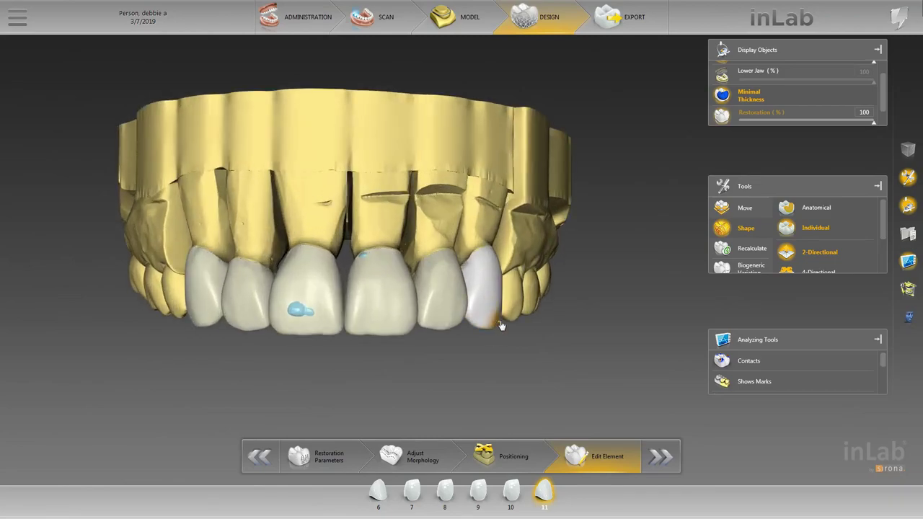
Step: Shift the tooth 11 crown slightly mesially with Move and Rotate, and display the contacts on all restorations
{"action": "right_click_drag", "start_coordinate": [502, 325], "coordinate": [462, 314]}
{"action": "right_click_drag", "start_coordinate": [432, 359], "coordinate": [428, 250]}
{"action": "right_click", "coordinate": [453, 281]}
{"action": "mouse_move", "coordinate": [525, 304]}
{"action": "left_click", "coordinate": [571, 302]}
{"action": "scroll", "coordinate": [548, 306], "scroll_direction": "up", "scroll_amount": 3}
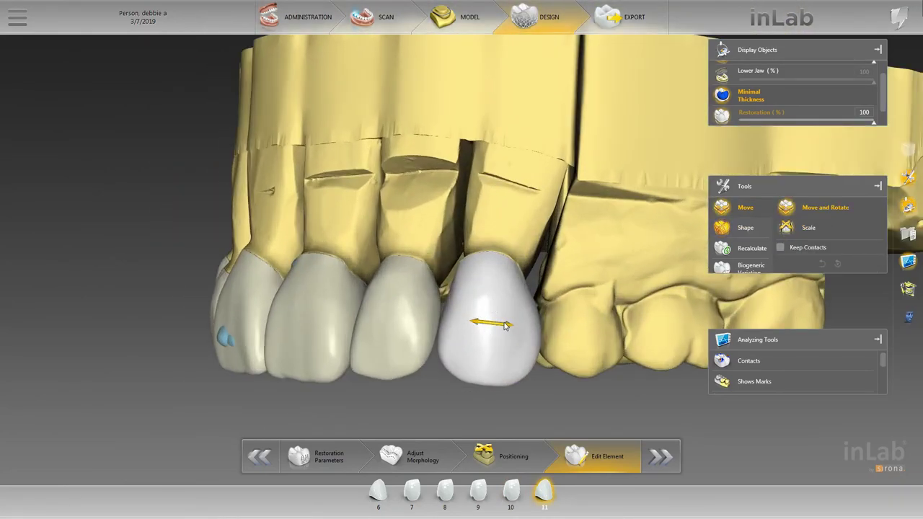
{"action": "left_click_drag", "start_coordinate": [507, 322], "coordinate": [502, 324]}
{"action": "scroll", "coordinate": [478, 272], "scroll_direction": "down", "scroll_amount": 5}
{"action": "right_click_drag", "start_coordinate": [469, 278], "coordinate": [341, 328]}
{"action": "scroll", "coordinate": [342, 328], "scroll_direction": "down", "scroll_amount": 1}
{"action": "left_click", "coordinate": [748, 361]}
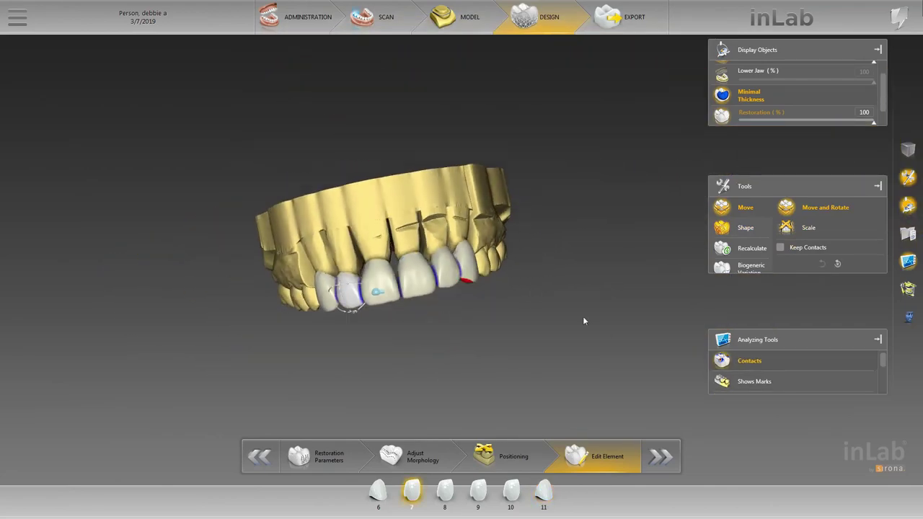
Step: Select the tooth 8 and 9 crowns together and set their Biogeneric Variation to 0.28
{"action": "right_click_drag", "start_coordinate": [582, 316], "coordinate": [408, 371]}
{"action": "scroll", "coordinate": [448, 292], "scroll_direction": "up", "scroll_amount": 4}
{"action": "middle_click_drag", "start_coordinate": [401, 222], "coordinate": [391, 139]}
{"action": "left_click", "coordinate": [340, 258], "text": "ctrl"}
{"action": "scroll", "coordinate": [351, 301], "scroll_direction": "down", "scroll_amount": 4}
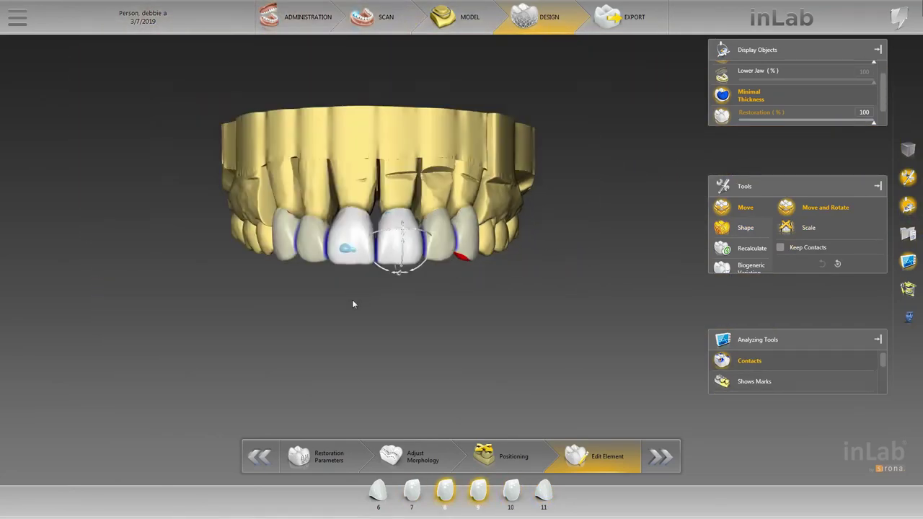
{"action": "scroll", "coordinate": [352, 301], "scroll_direction": "up", "scroll_amount": 1}
{"action": "scroll", "coordinate": [748, 247], "scroll_direction": "down", "scroll_amount": 1}
{"action": "left_click", "coordinate": [750, 244]}
{"action": "middle_click_drag", "start_coordinate": [467, 314], "coordinate": [516, 343]}
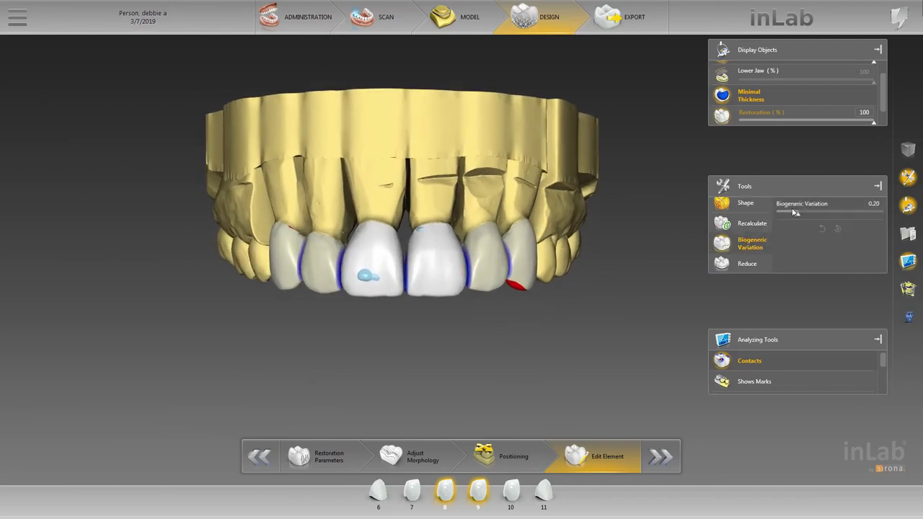
{"action": "left_click", "coordinate": [806, 214]}
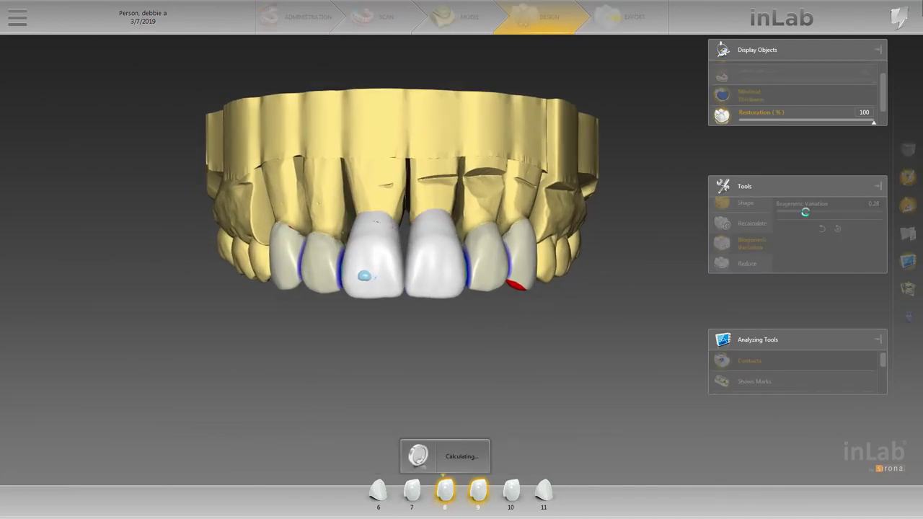
{"action": "scroll", "coordinate": [448, 324], "scroll_direction": "up", "scroll_amount": 3}
{"action": "scroll", "coordinate": [484, 331], "scroll_direction": "down", "scroll_amount": 5}
{"action": "scroll", "coordinate": [484, 331], "scroll_direction": "up", "scroll_amount": 4}
Step: Try Biogeneric Variation extremes of 0.00 and 1.00 on the tooth 8 and 9 crowns, and settle on about 0.3
{"action": "right_click_drag", "start_coordinate": [483, 331], "coordinate": [428, 332]}
{"action": "key", "text": "s"}
{"action": "scroll", "coordinate": [602, 319], "scroll_direction": "down", "scroll_amount": 5}
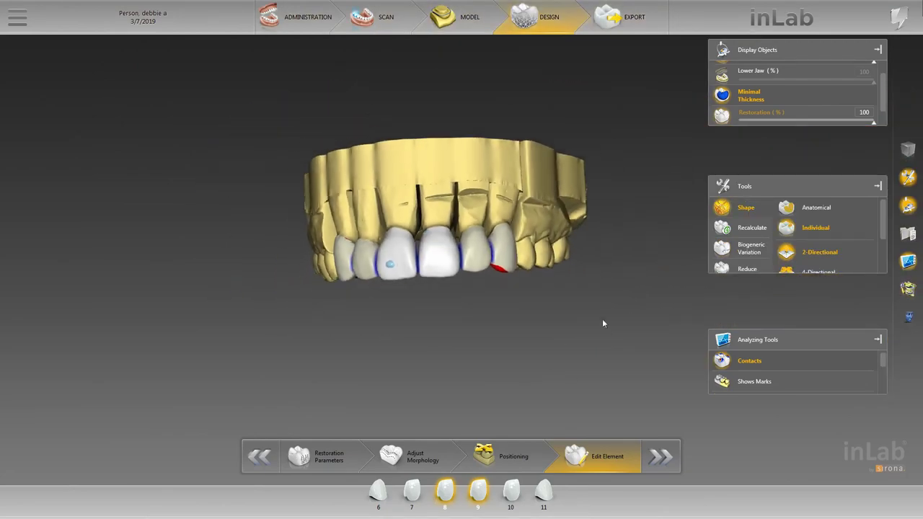
{"action": "right_click_drag", "start_coordinate": [602, 319], "coordinate": [571, 291]}
{"action": "scroll", "coordinate": [750, 217], "scroll_direction": "down", "scroll_amount": 2}
{"action": "left_click", "coordinate": [750, 210]}
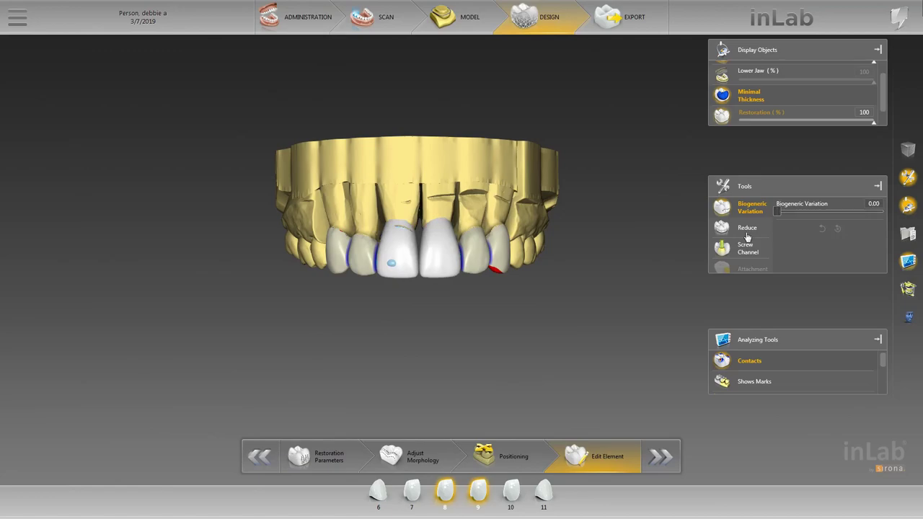
{"action": "left_click_drag", "start_coordinate": [772, 214], "coordinate": [920, 269]}
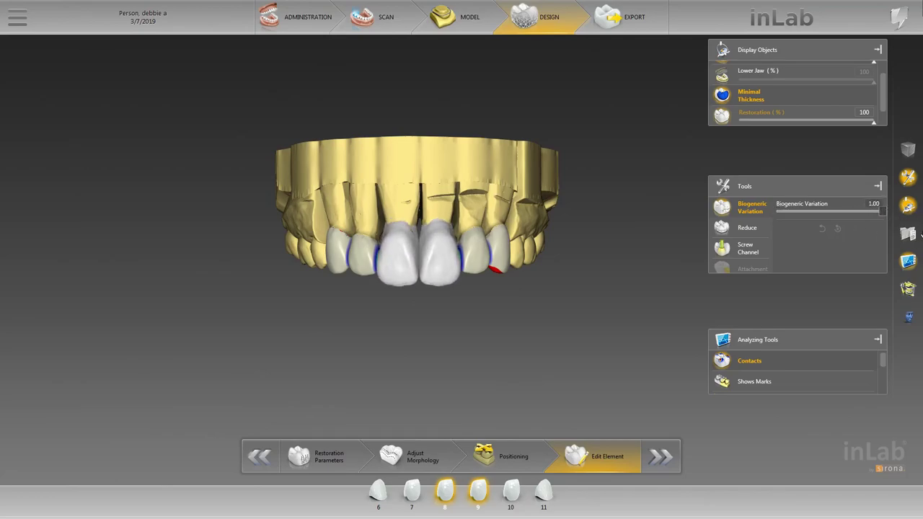
{"action": "left_click_drag", "start_coordinate": [872, 214], "coordinate": [810, 220]}
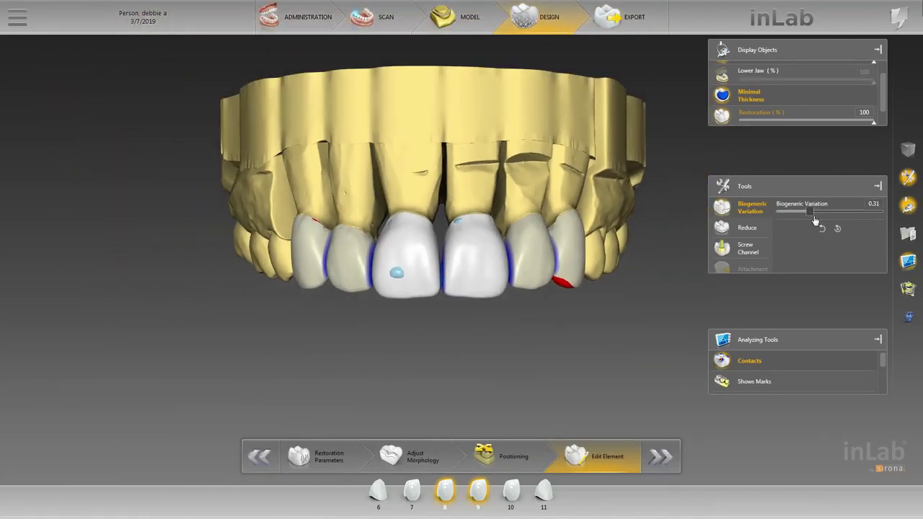
{"action": "mouse_move", "coordinate": [816, 221]}
{"action": "left_mouse_down"}
{"action": "mouse_move", "coordinate": [802, 215]}
{"action": "mouse_move", "coordinate": [810, 216]}
{"action": "left_mouse_up"}
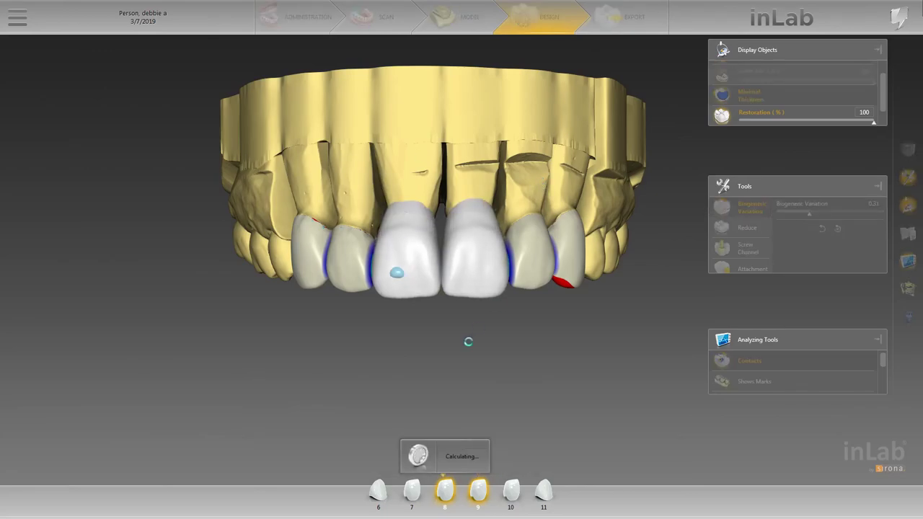
Step: Move the selected tooth 8 and 9 crowns slightly labially with Move and Rotate from the incisal view
{"action": "left_click_drag", "start_coordinate": [457, 337], "coordinate": [472, 241]}
{"action": "right_click", "coordinate": [478, 247]}
{"action": "mouse_move", "coordinate": [552, 269]}
{"action": "left_click", "coordinate": [609, 264]}
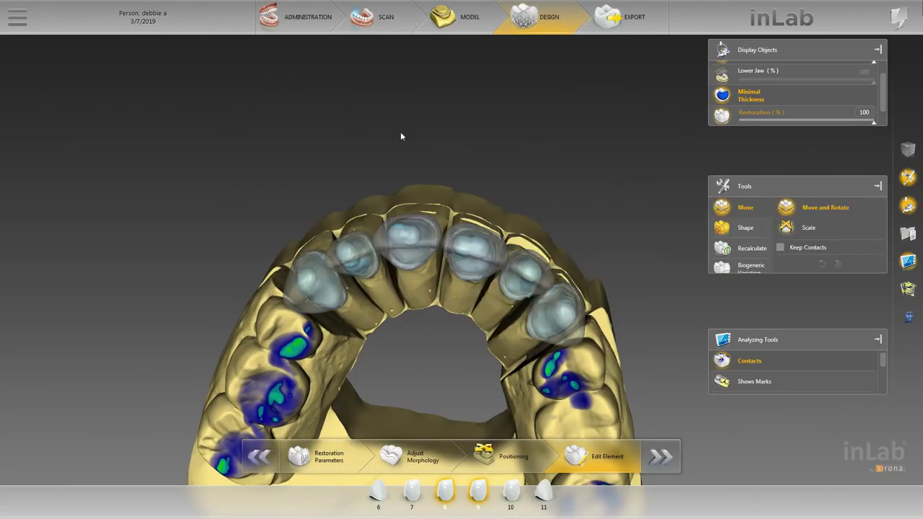
{"action": "mouse_move", "coordinate": [515, 204]}
{"action": "left_mouse_down"}
{"action": "mouse_move", "coordinate": [511, 183]}
{"action": "mouse_move", "coordinate": [511, 193]}
{"action": "left_mouse_up"}
{"action": "scroll", "coordinate": [489, 246], "scroll_direction": "up", "scroll_amount": 2}
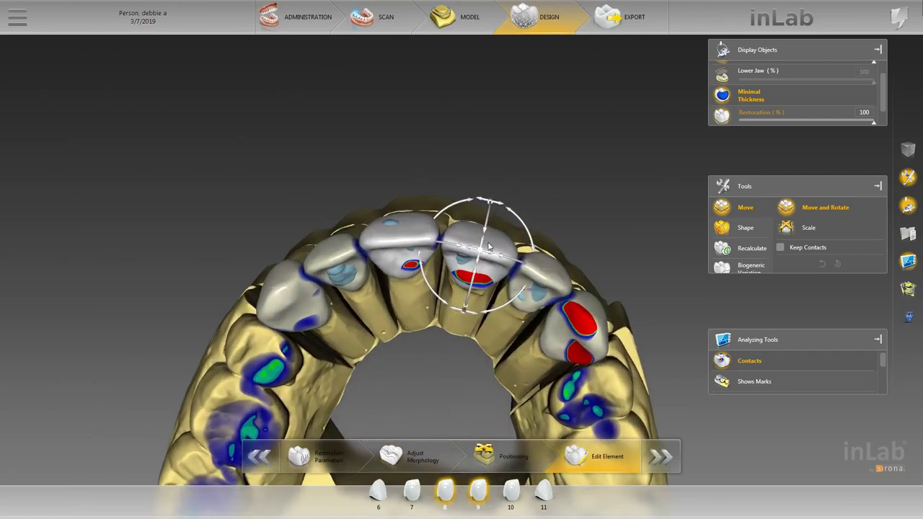
{"action": "scroll", "coordinate": [489, 247], "scroll_direction": "up", "scroll_amount": 2}
{"action": "left_click_drag", "start_coordinate": [488, 234], "coordinate": [491, 227]}
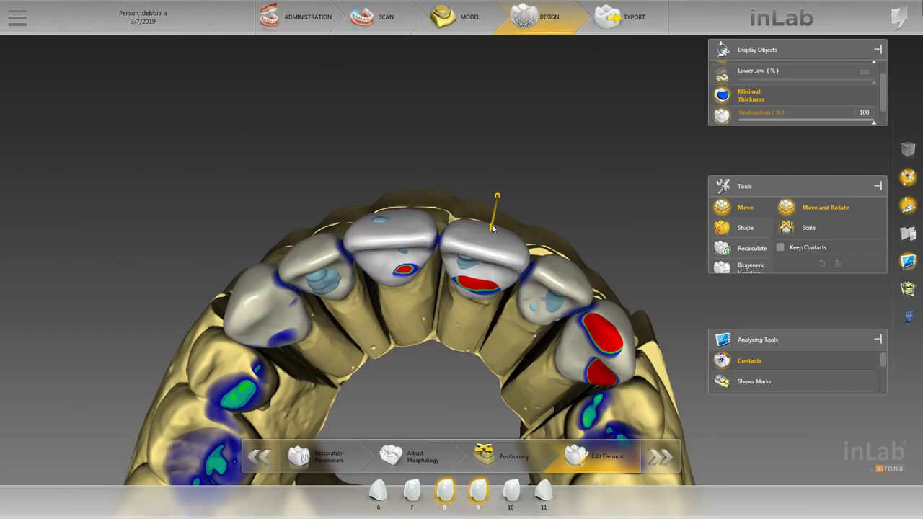
Step: Limit the selection to the tooth 9 crown, nudge it labially and adjust its rotation with Move and Rotate
{"action": "left_click", "coordinate": [787, 213]}
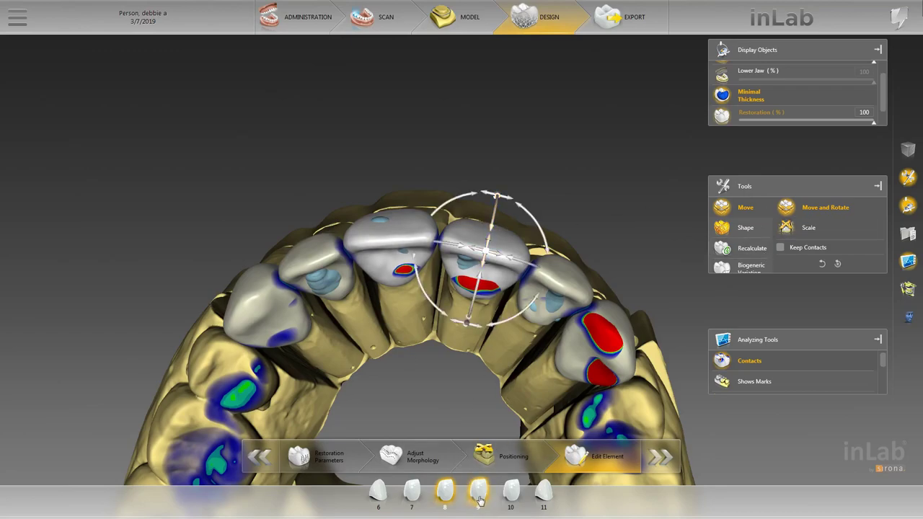
{"action": "left_click", "coordinate": [482, 498]}
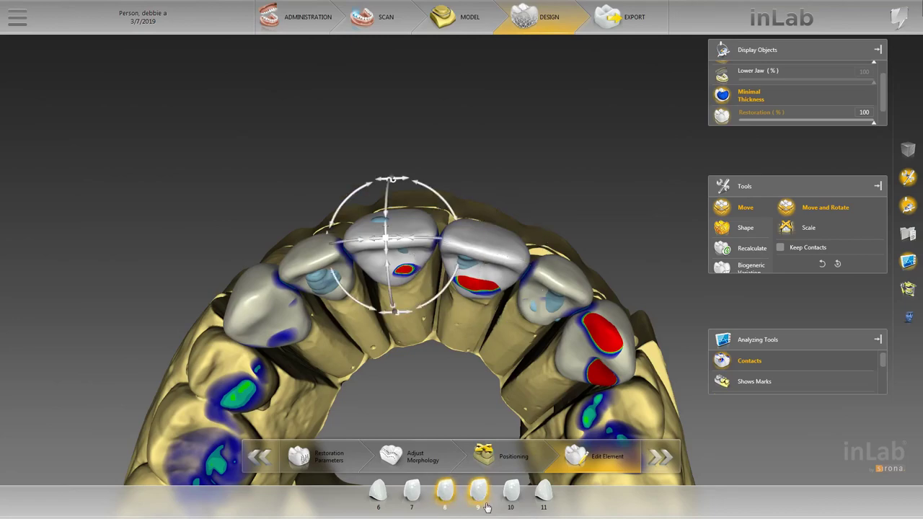
{"action": "left_click", "coordinate": [486, 504]}
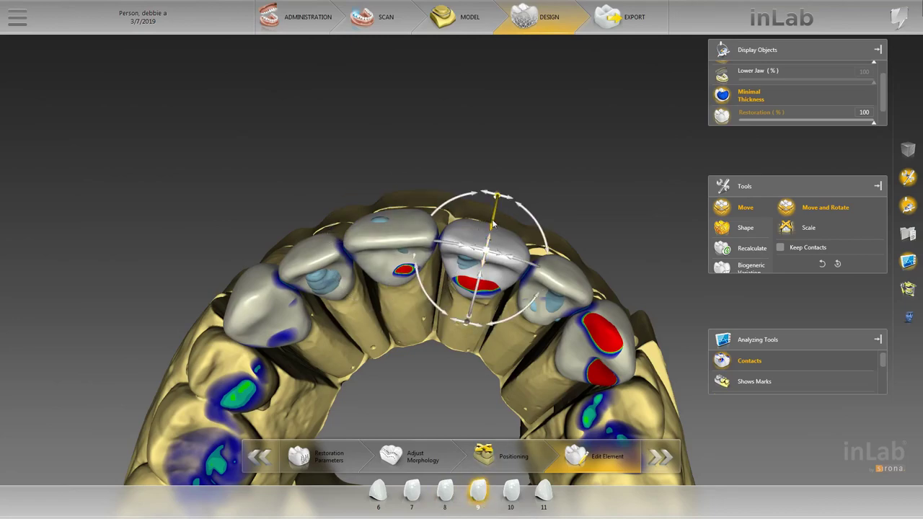
{"action": "left_click_drag", "start_coordinate": [492, 220], "coordinate": [495, 216]}
{"action": "left_click_drag", "start_coordinate": [445, 146], "coordinate": [430, 249]}
{"action": "left_click_drag", "start_coordinate": [472, 331], "coordinate": [477, 339]}
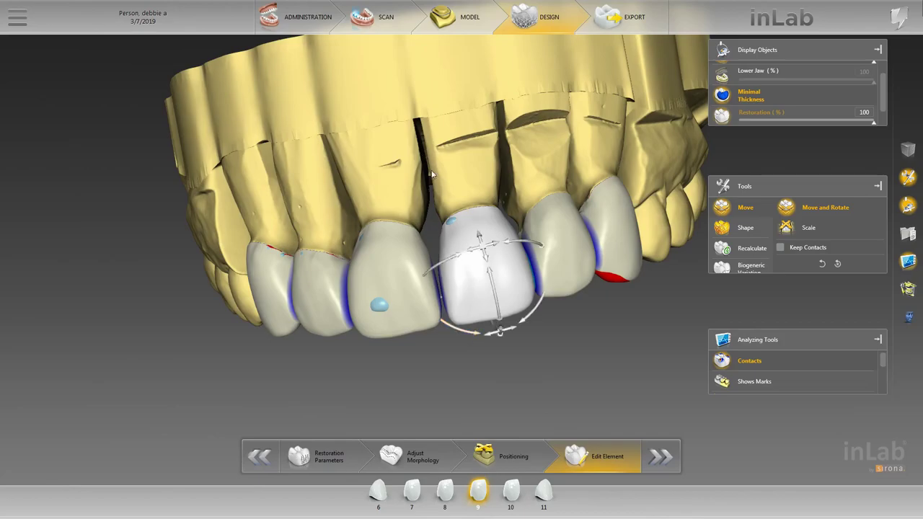
{"action": "right_click_drag", "start_coordinate": [431, 174], "coordinate": [483, 149]}
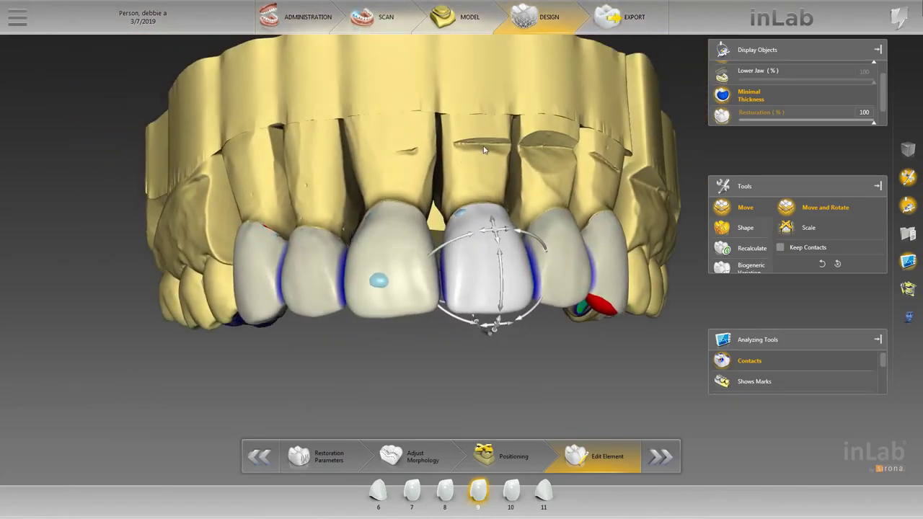
{"action": "scroll", "coordinate": [483, 150], "scroll_direction": "down", "scroll_amount": 5}
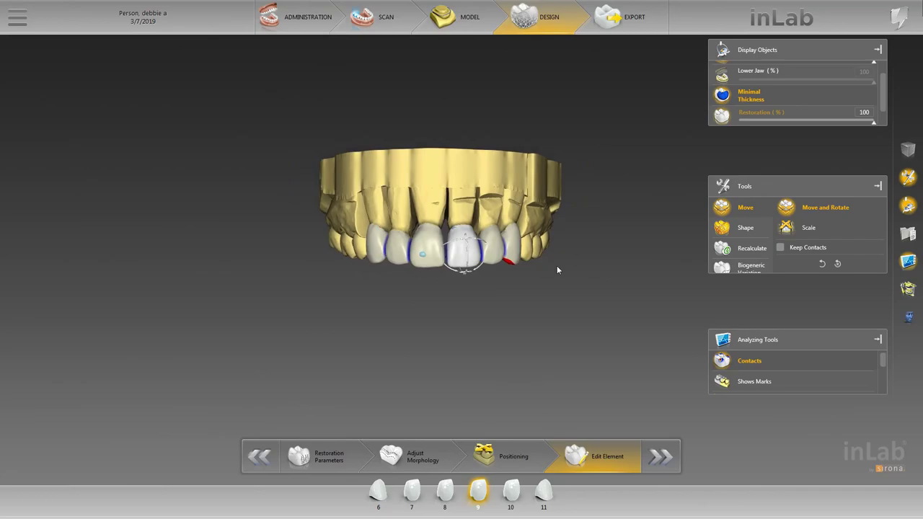
{"action": "scroll", "coordinate": [461, 315], "scroll_direction": "up", "scroll_amount": 3}
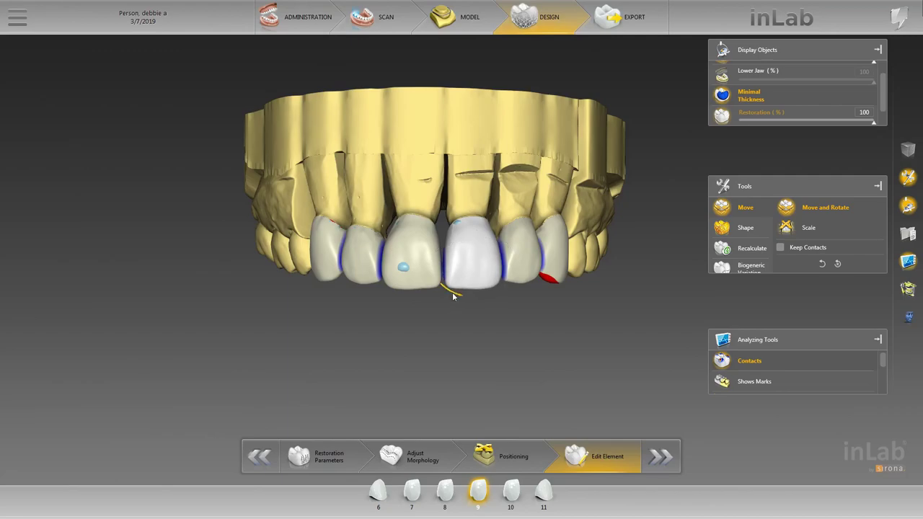
Step: Rotate the tooth 8 crown slightly from the facial view and check the arch alignment incisally
{"action": "left_click", "coordinate": [390, 261]}
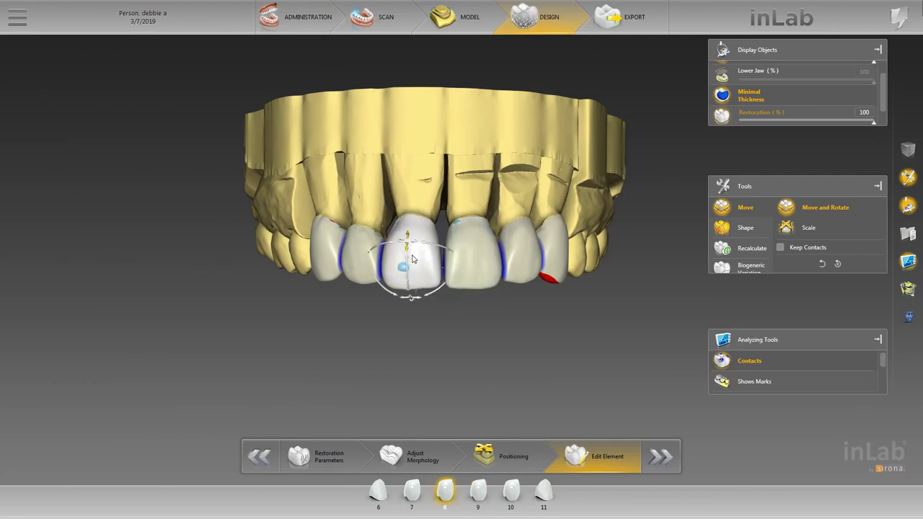
{"action": "left_click_drag", "start_coordinate": [434, 294], "coordinate": [432, 296]}
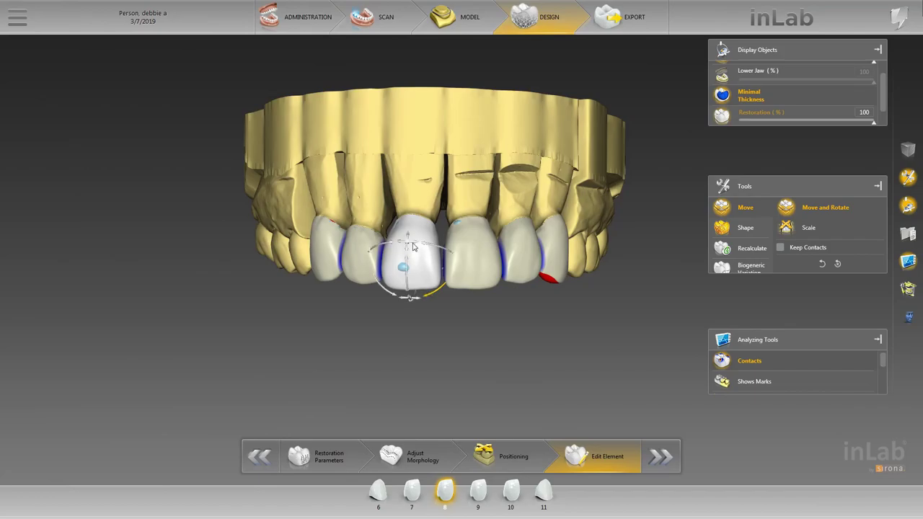
{"action": "left_click_drag", "start_coordinate": [435, 329], "coordinate": [433, 209]}
{"action": "left_click", "coordinate": [521, 267]}
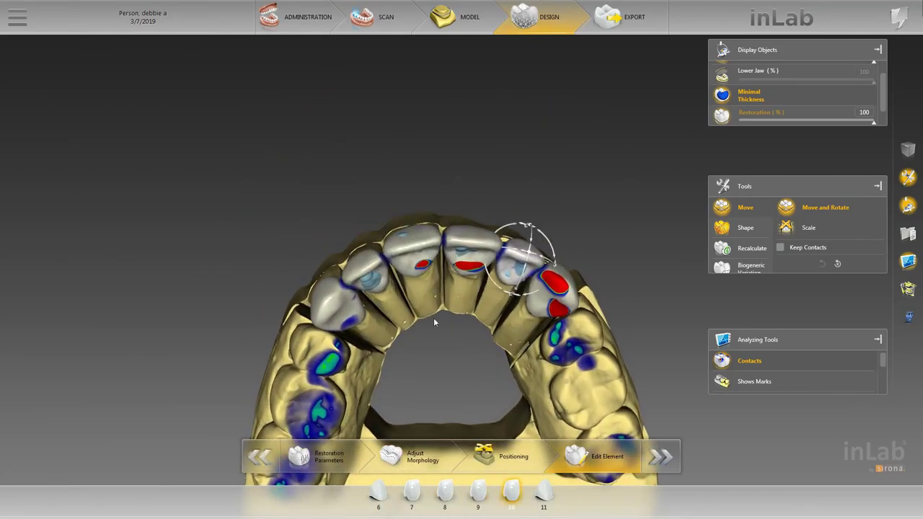
{"action": "middle_click_drag", "start_coordinate": [434, 317], "coordinate": [428, 150]}
{"action": "left_click_drag", "start_coordinate": [429, 152], "coordinate": [444, 287]}
Step: Choose Shape Individual and reshape the mesial cervical area of the tooth 9 crown with the 2-Directional tool
{"action": "right_click", "coordinate": [468, 287]}
{"action": "mouse_move", "coordinate": [517, 317]}
{"action": "left_click", "coordinate": [581, 330]}
{"action": "left_click_drag", "start_coordinate": [618, 339], "coordinate": [580, 348]}
{"action": "middle_click_drag", "start_coordinate": [580, 349], "coordinate": [490, 212]}
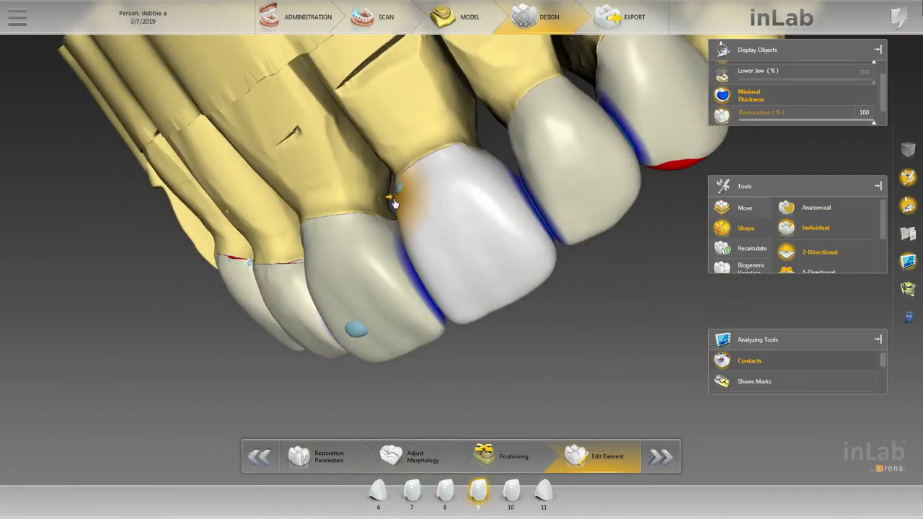
{"action": "left_click_drag", "start_coordinate": [552, 339], "coordinate": [412, 195]}
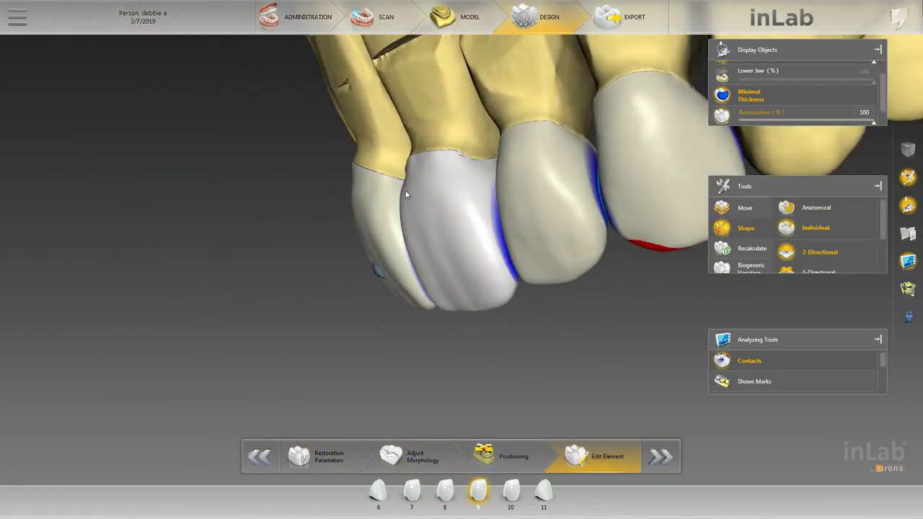
Step: Refine the facial profile of the tooth 9 crown from the cervical third to mid-crown with the 2-Directional tool in side view
{"action": "left_click_drag", "start_coordinate": [377, 318], "coordinate": [308, 219]}
{"action": "left_click_drag", "start_coordinate": [374, 303], "coordinate": [366, 313]}
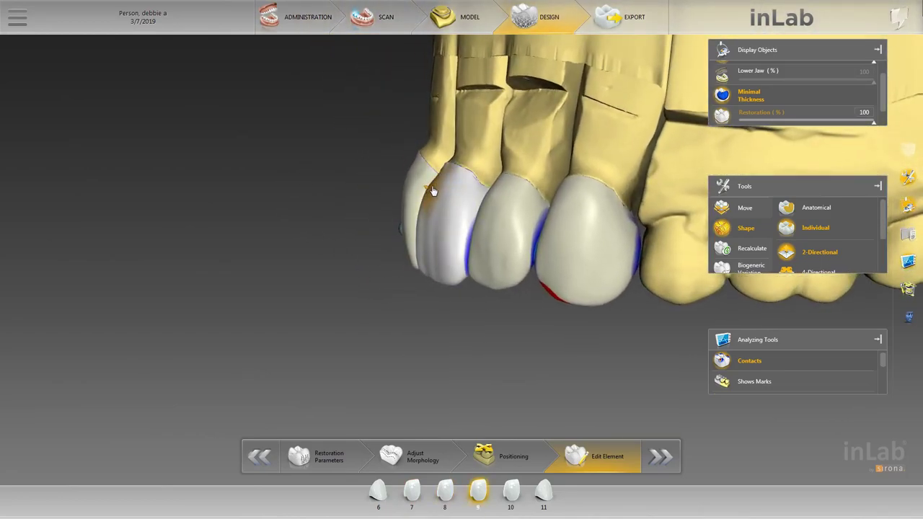
{"action": "left_click_drag", "start_coordinate": [383, 269], "coordinate": [401, 243]}
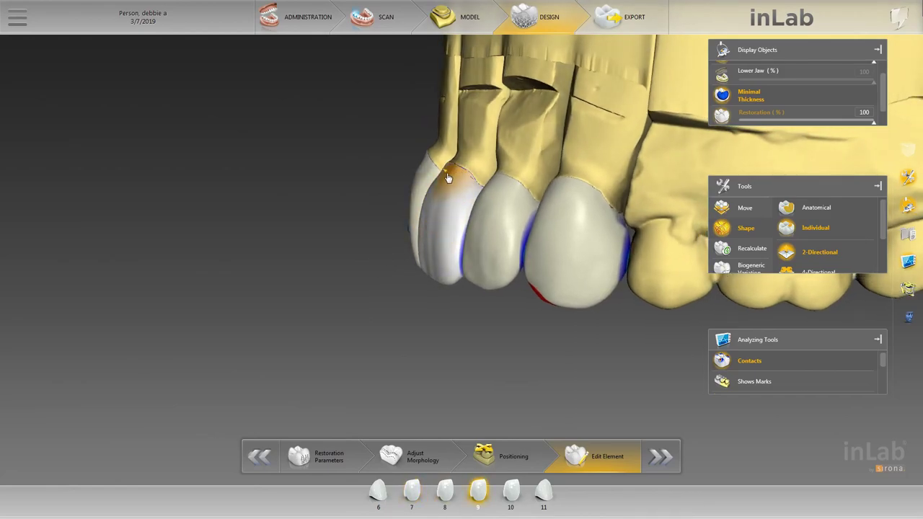
{"action": "left_click_drag", "start_coordinate": [402, 306], "coordinate": [414, 208]}
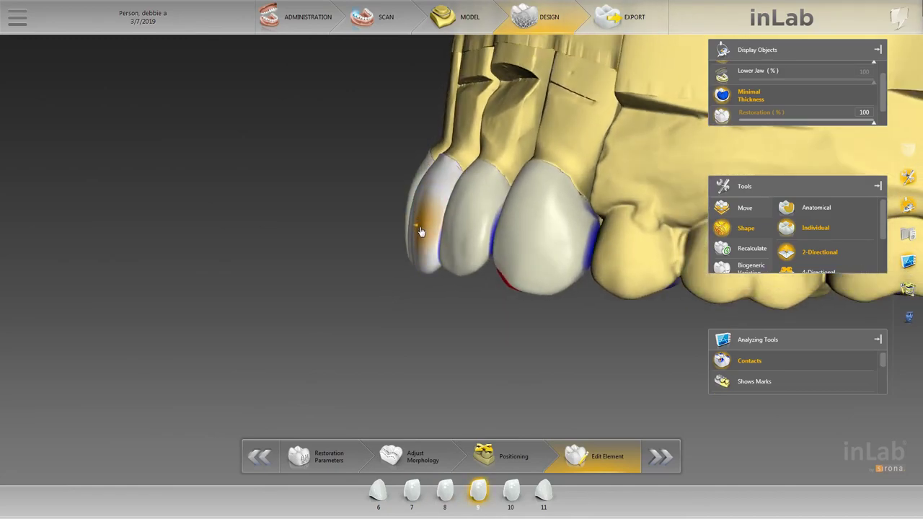
{"action": "left_click", "coordinate": [410, 205]}
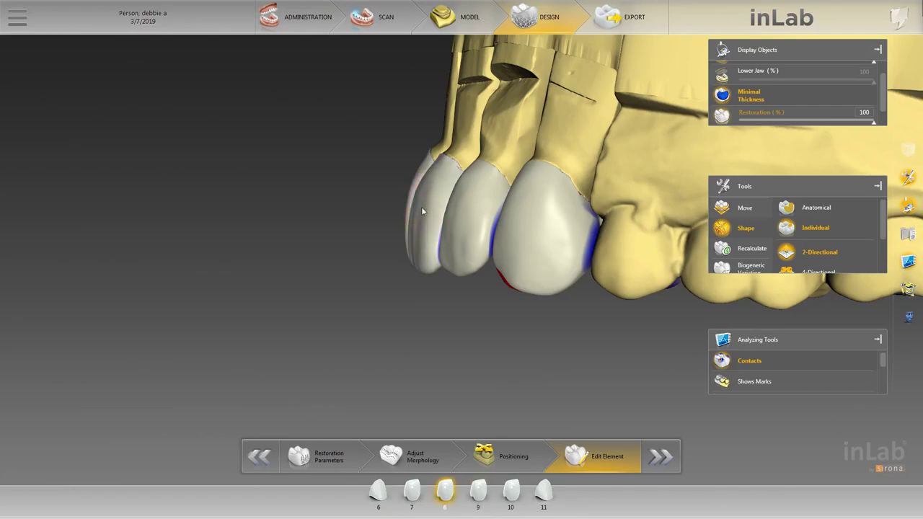
{"action": "left_click", "coordinate": [423, 220]}
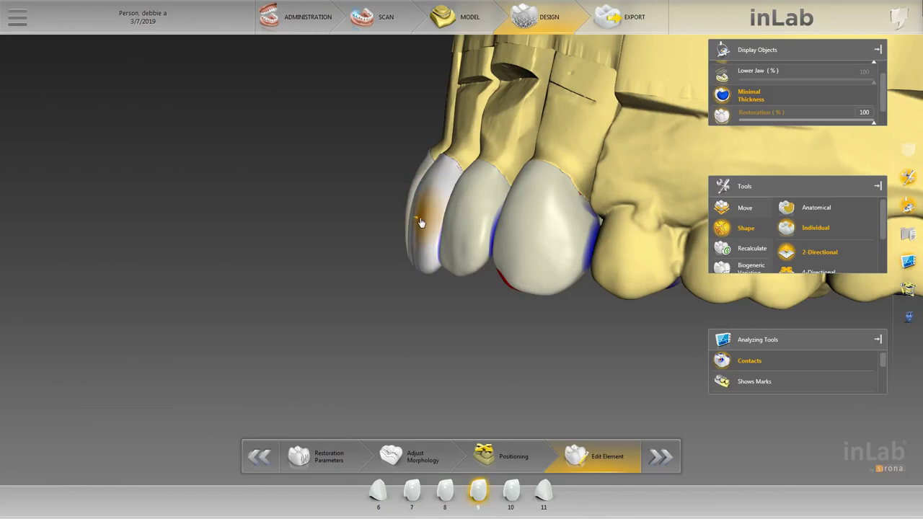
{"action": "left_click_drag", "start_coordinate": [398, 301], "coordinate": [397, 268]}
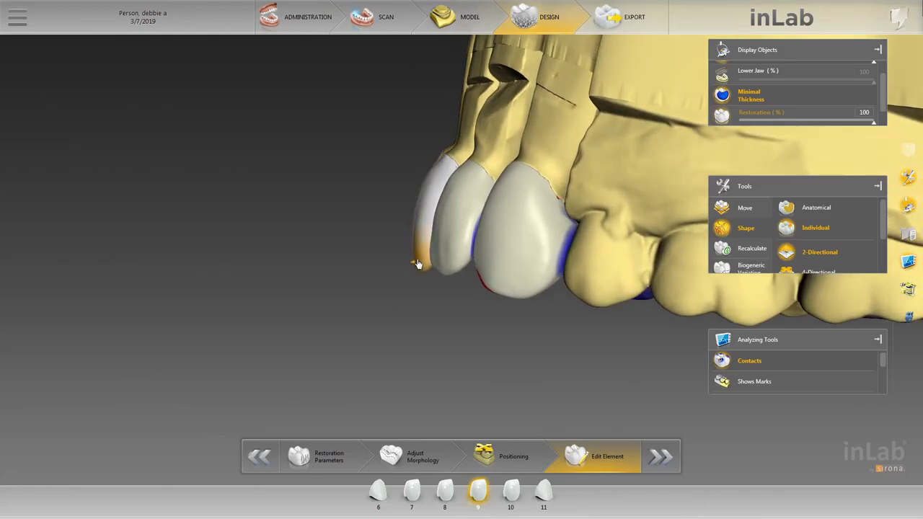
Step: Reshape the distal cervical contour of the tooth 9 crown with the 2-Directional tool and select the tooth 10 crown
{"action": "middle_click_drag", "start_coordinate": [421, 295], "coordinate": [481, 234]}
{"action": "middle_click_drag", "start_coordinate": [457, 303], "coordinate": [535, 282]}
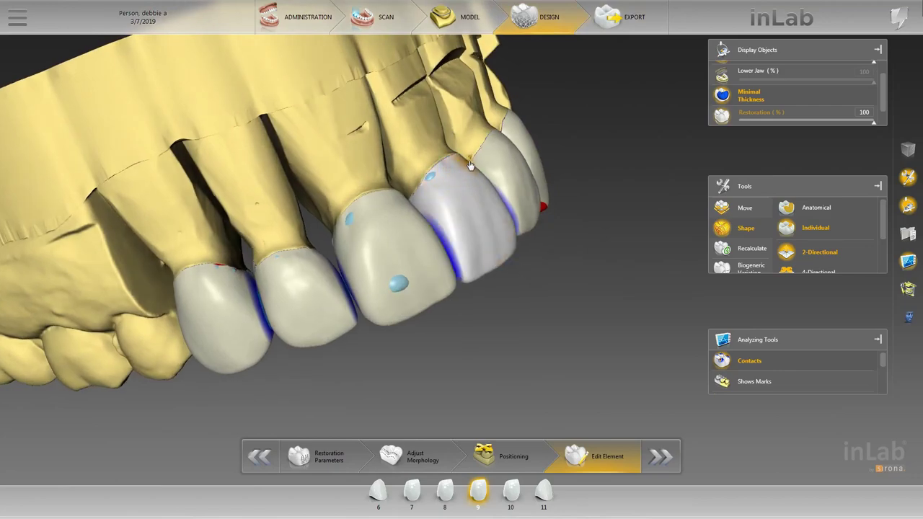
{"action": "left_click_drag", "start_coordinate": [541, 248], "coordinate": [552, 238]}
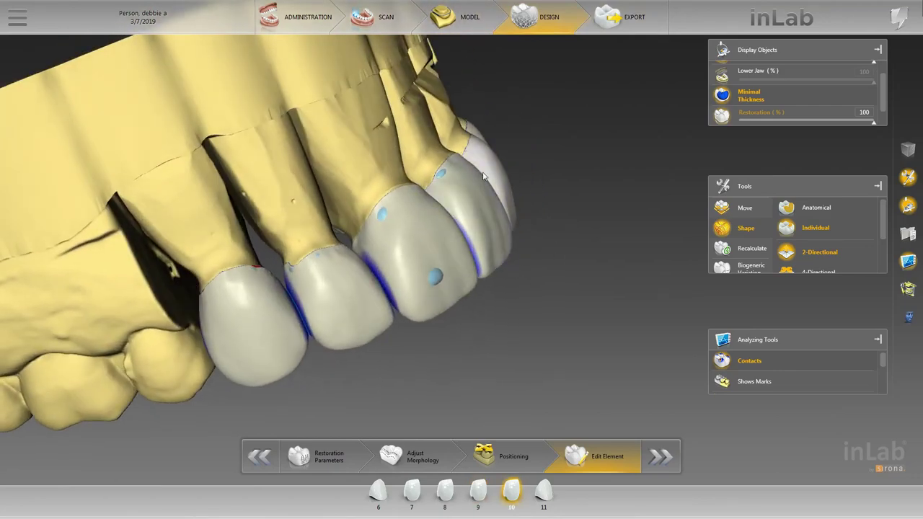
{"action": "left_click", "coordinate": [472, 165]}
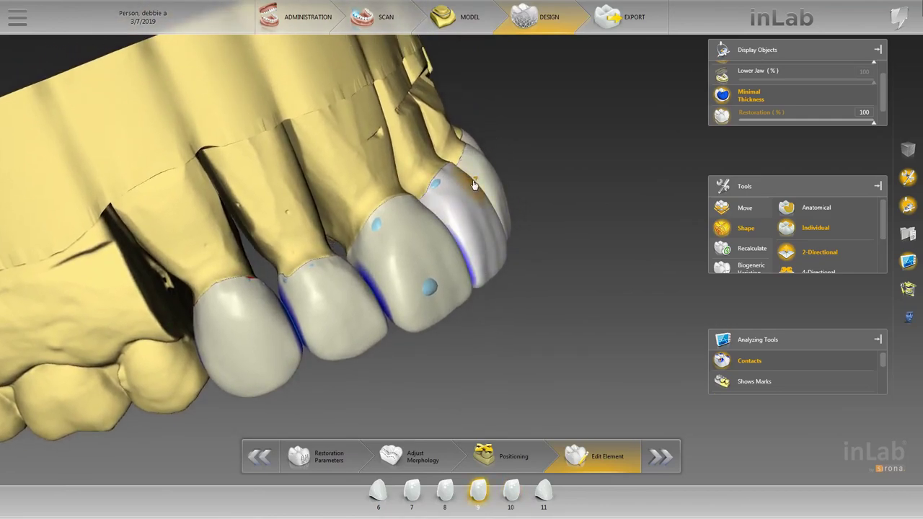
{"action": "left_click_drag", "start_coordinate": [473, 183], "coordinate": [473, 195]}
{"action": "left_click", "coordinate": [473, 183]}
{"action": "left_click", "coordinate": [492, 206]}
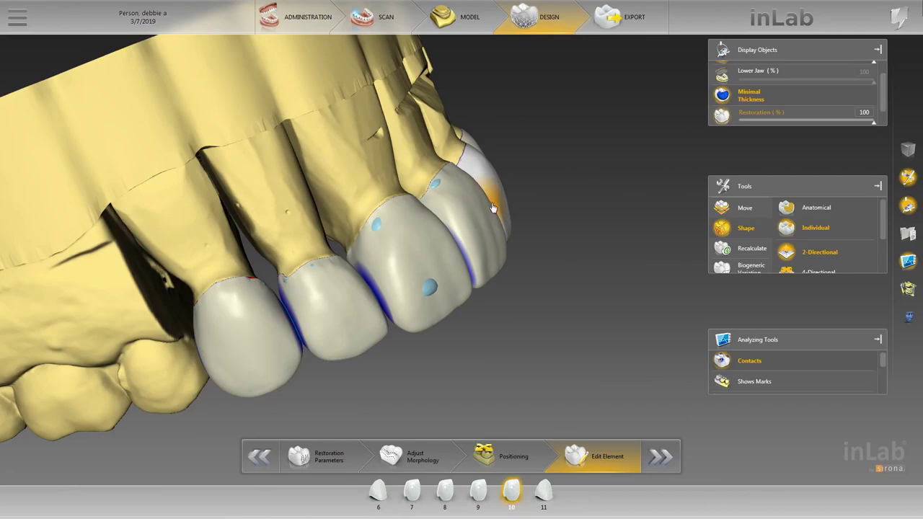
Step: Reshape the distal facial contour of the tooth 9 crown beside tooth 10 with the 2-Directional tool
{"action": "left_click", "coordinate": [492, 208]}
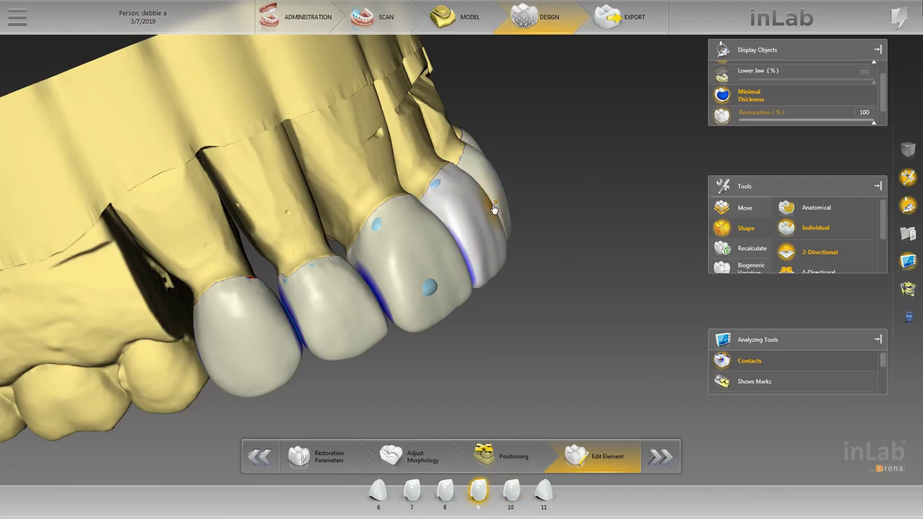
{"action": "mouse_move", "coordinate": [538, 237]}
{"action": "left_mouse_down"}
{"action": "mouse_move", "coordinate": [542, 228]}
{"action": "mouse_move", "coordinate": [529, 240]}
{"action": "left_mouse_up"}
{"action": "left_click", "coordinate": [499, 234]}
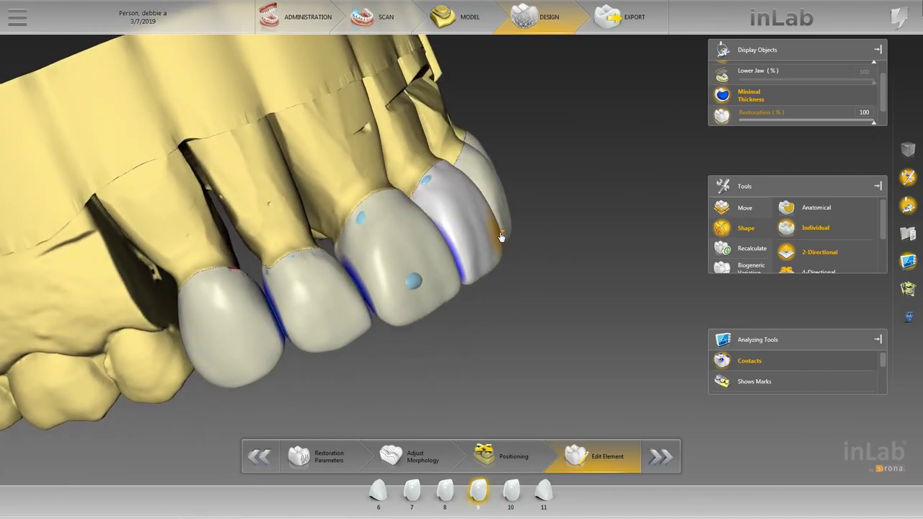
{"action": "left_click", "coordinate": [500, 232]}
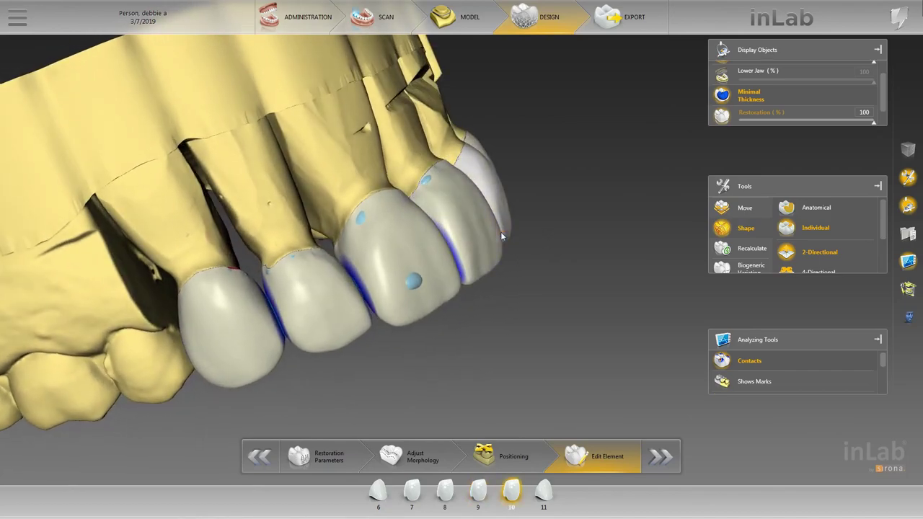
{"action": "left_click", "coordinate": [500, 233]}
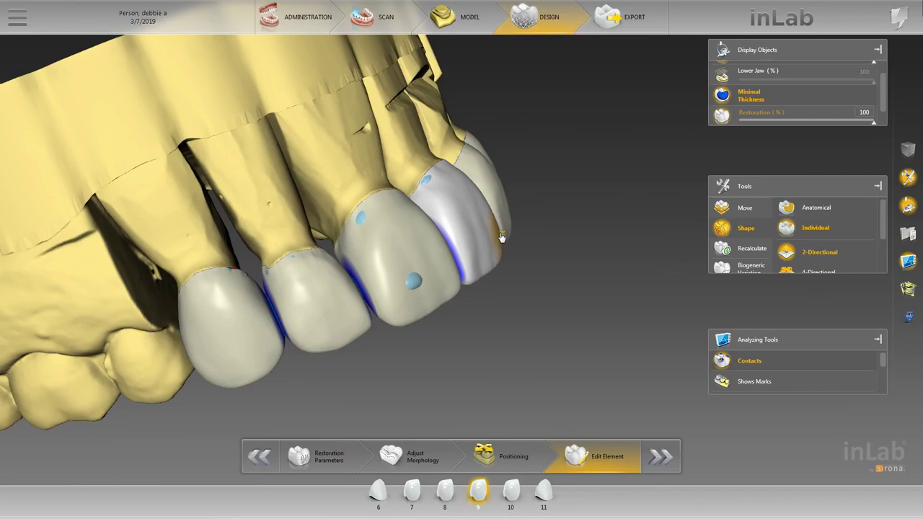
{"action": "left_click", "coordinate": [501, 236]}
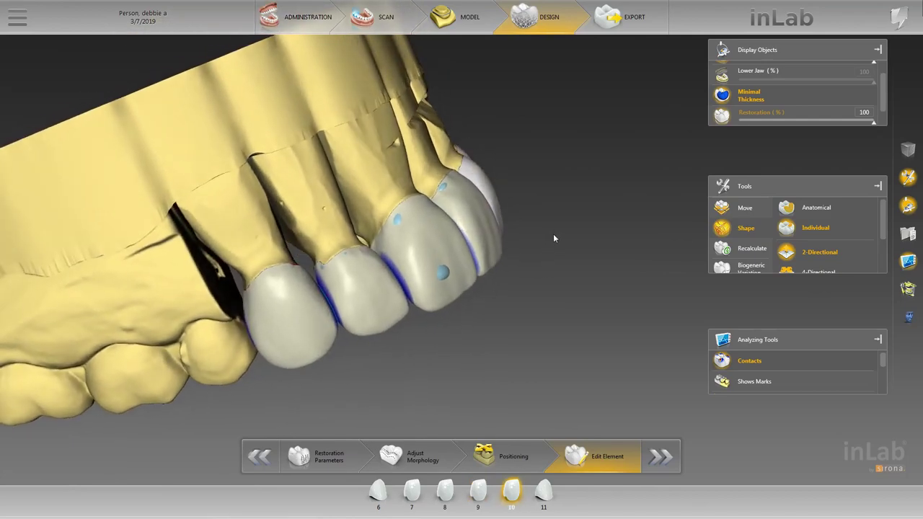
Step: Refine the facial profile of the tooth 9 crown at mid-crown and the cervical third in side view
{"action": "left_click", "coordinate": [468, 204]}
{"action": "left_click_drag", "start_coordinate": [509, 302], "coordinate": [586, 301]}
{"action": "middle_click_drag", "start_coordinate": [586, 301], "coordinate": [610, 237]}
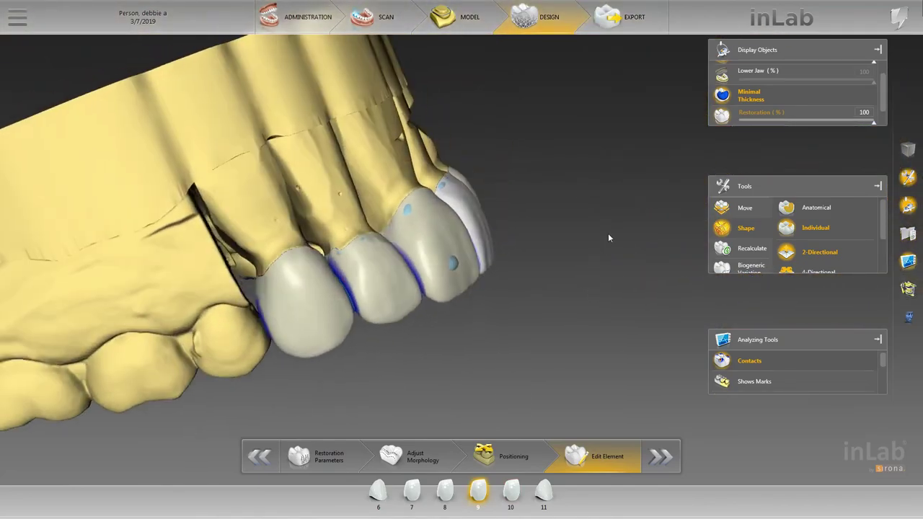
{"action": "scroll", "coordinate": [566, 228], "scroll_direction": "up", "scroll_amount": 3}
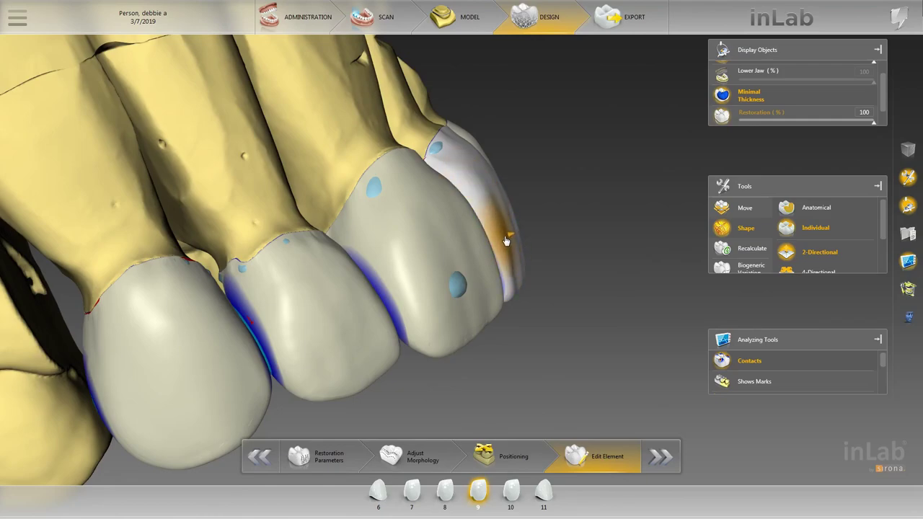
{"action": "middle_click_drag", "start_coordinate": [597, 216], "coordinate": [568, 228]}
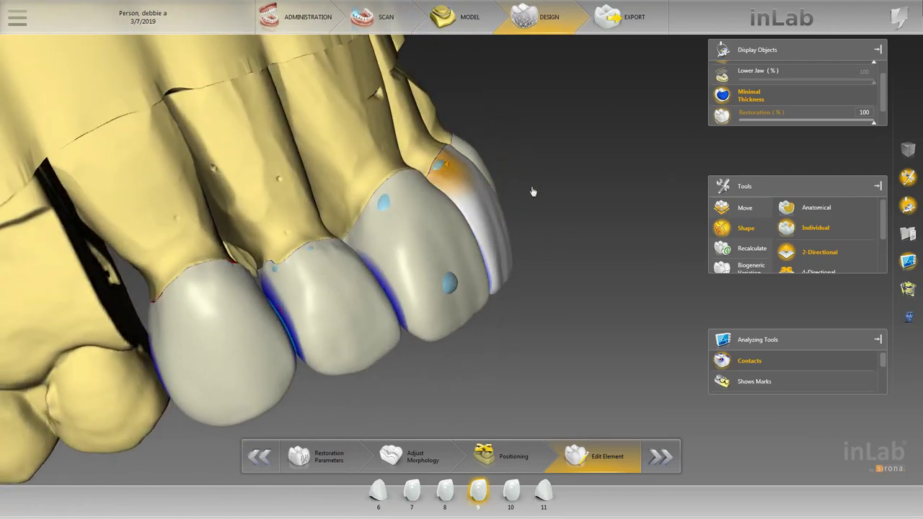
{"action": "middle_click_drag", "start_coordinate": [533, 191], "coordinate": [500, 198]}
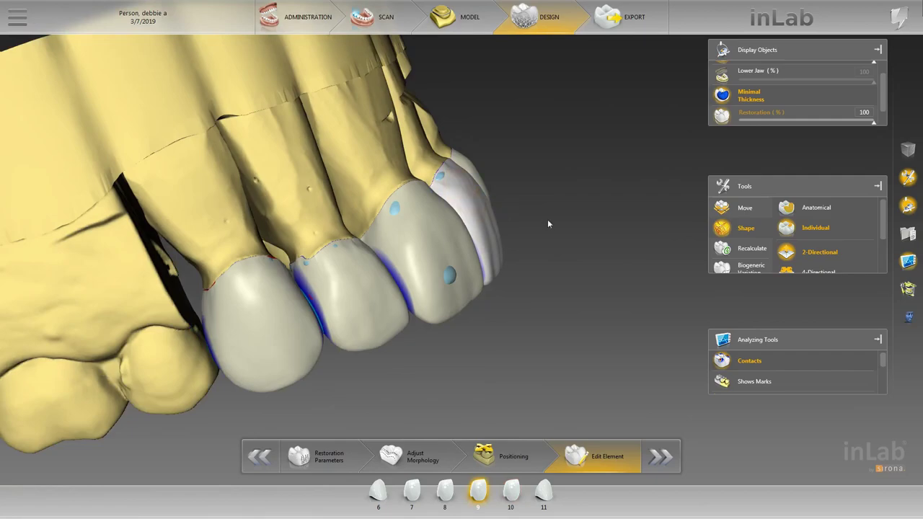
Step: Touch up the mid-crown facial profile of the tooth 9 crown with the 2-Directional tool, viewed from the opposite side
{"action": "middle_click_drag", "start_coordinate": [547, 219], "coordinate": [376, 294]}
{"action": "scroll", "coordinate": [386, 291], "scroll_direction": "up", "scroll_amount": 4}
{"action": "left_click", "coordinate": [376, 298]}
{"action": "left_click_drag", "start_coordinate": [371, 319], "coordinate": [359, 313]}
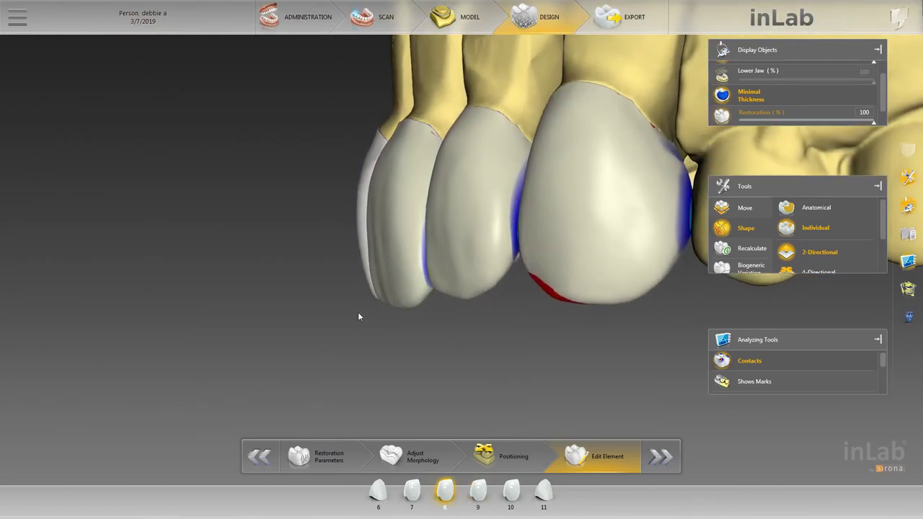
{"action": "left_click", "coordinate": [375, 250]}
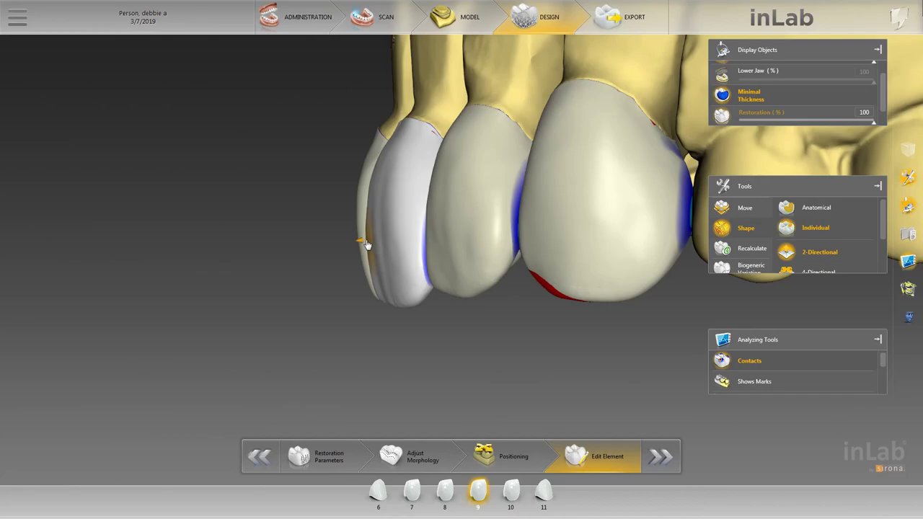
{"action": "mouse_move", "coordinate": [285, 211]}
{"action": "middle_mouse_down"}
{"action": "mouse_move", "coordinate": [353, 303]}
{"action": "mouse_move", "coordinate": [347, 328]}
{"action": "mouse_move", "coordinate": [385, 369]}
{"action": "mouse_move", "coordinate": [422, 373]}
{"action": "mouse_move", "coordinate": [452, 348]}
{"action": "mouse_move", "coordinate": [466, 372]}
{"action": "mouse_move", "coordinate": [454, 323]}
{"action": "mouse_move", "coordinate": [473, 354]}
{"action": "mouse_move", "coordinate": [457, 292]}
{"action": "mouse_move", "coordinate": [435, 273]}
{"action": "mouse_move", "coordinate": [425, 179]}
{"action": "middle_mouse_up"}
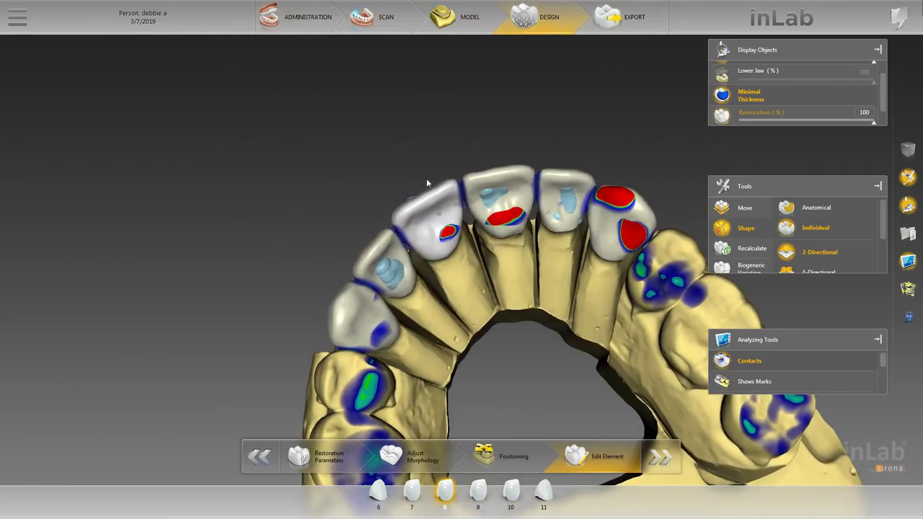
Step: Reshape the lingual surface of the tooth 9 crown around the red cingulum contact with the 2-Directional tool
{"action": "left_click", "coordinate": [488, 207]}
{"action": "middle_click_drag", "start_coordinate": [473, 261], "coordinate": [476, 327]}
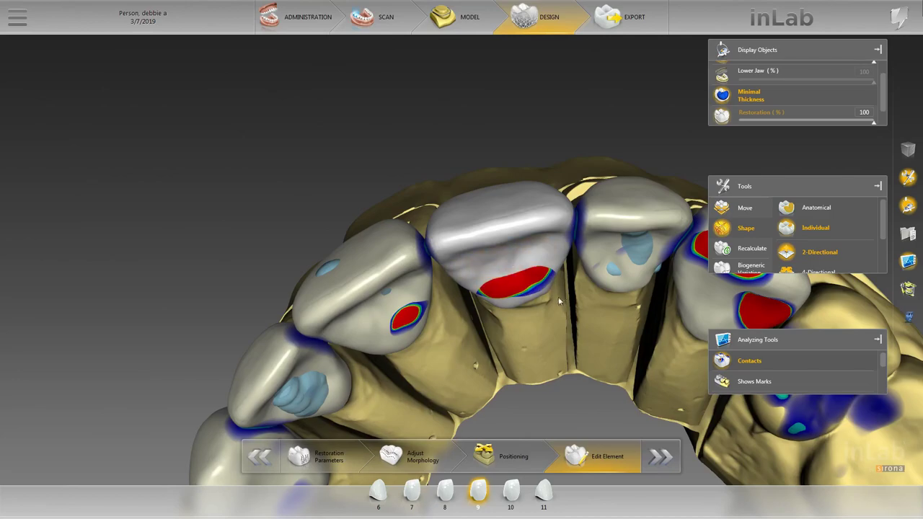
{"action": "left_click_drag", "start_coordinate": [558, 297], "coordinate": [546, 304]}
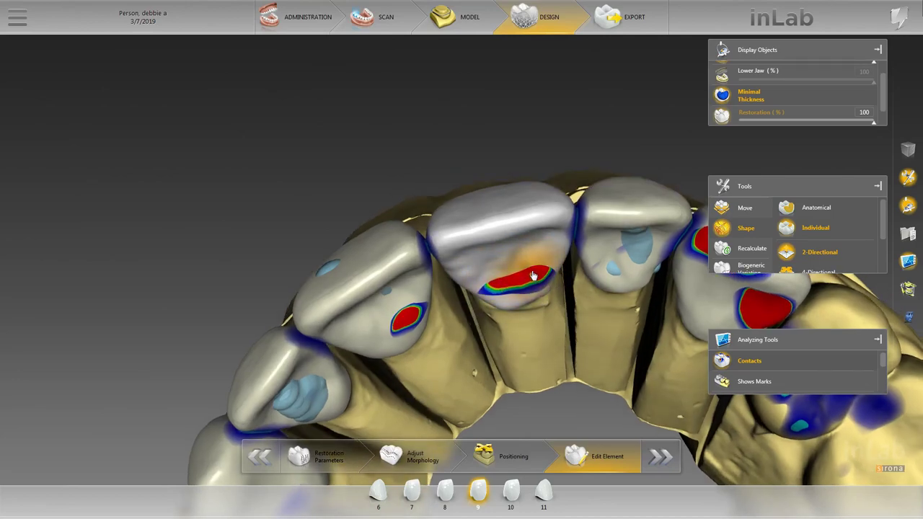
{"action": "right_click_drag", "start_coordinate": [537, 276], "coordinate": [534, 305]}
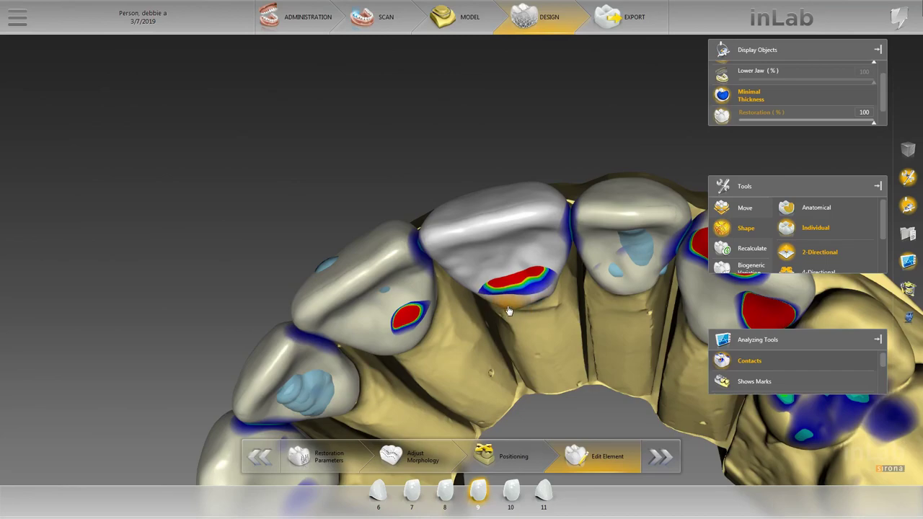
{"action": "right_click_drag", "start_coordinate": [502, 328], "coordinate": [451, 270]}
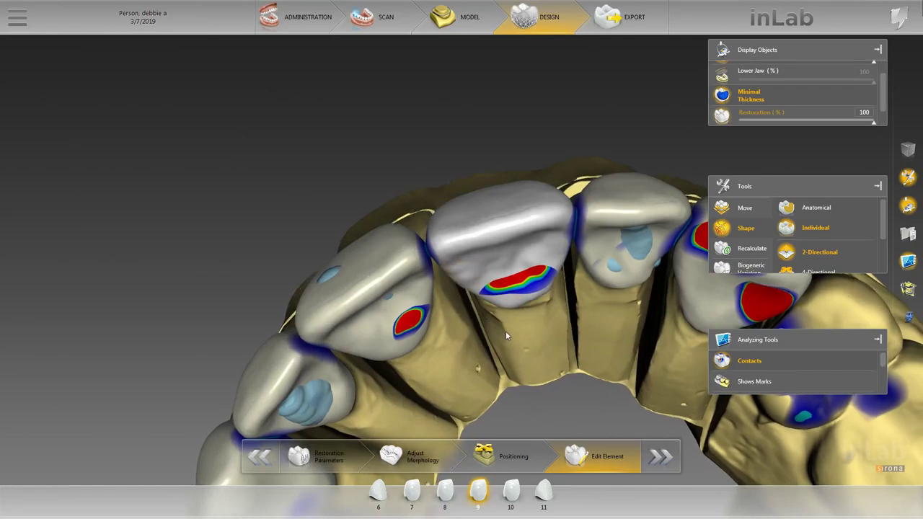
{"action": "right_click_drag", "start_coordinate": [506, 330], "coordinate": [493, 285]}
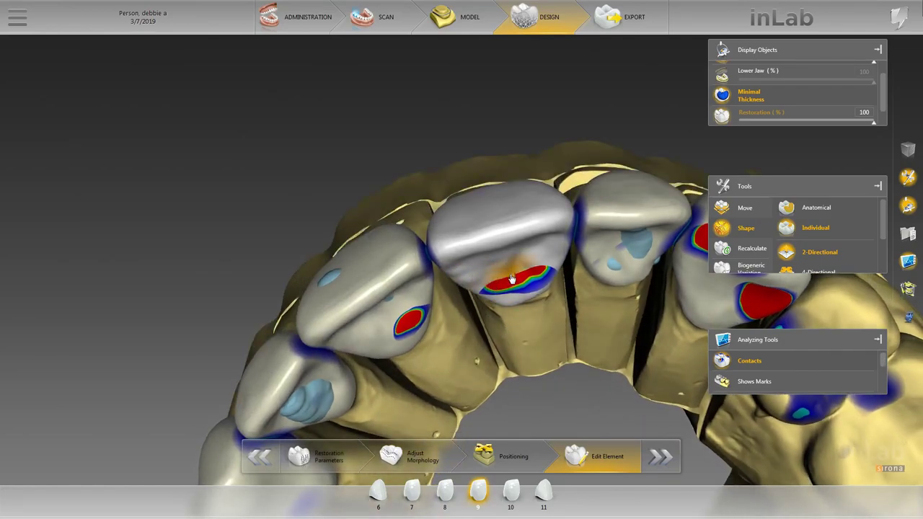
Step: Build out the mesiolingual cervical contour of the tooth 9 crown with the 2-Directional tool
{"action": "right_click_drag", "start_coordinate": [555, 338], "coordinate": [560, 268]}
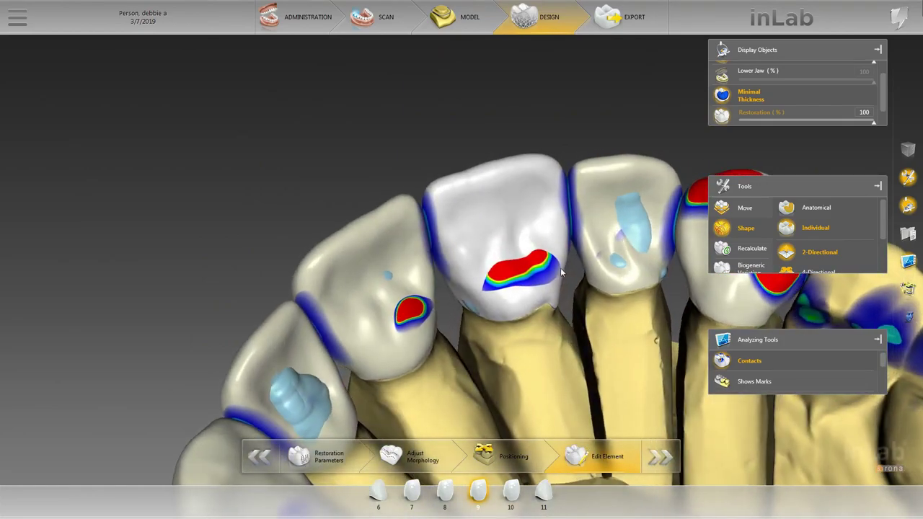
{"action": "left_click", "coordinate": [474, 310]}
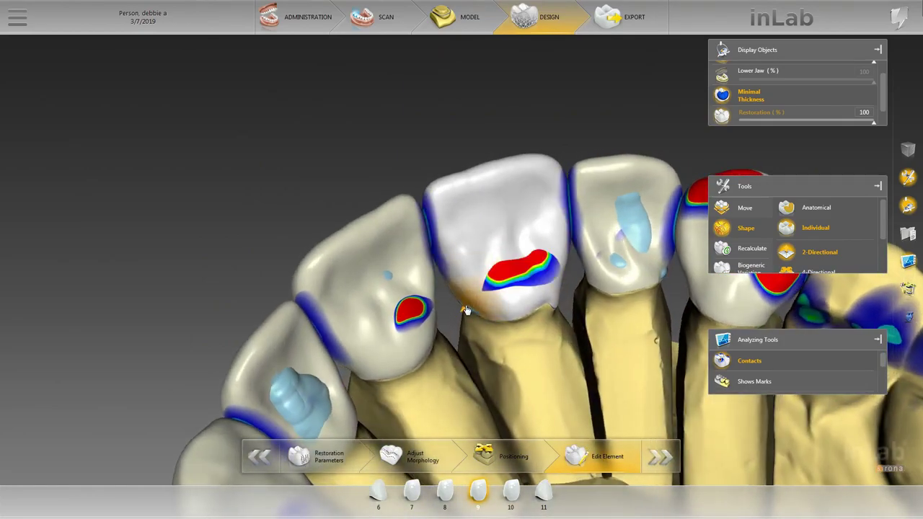
{"action": "right_click_drag", "start_coordinate": [465, 329], "coordinate": [462, 311]}
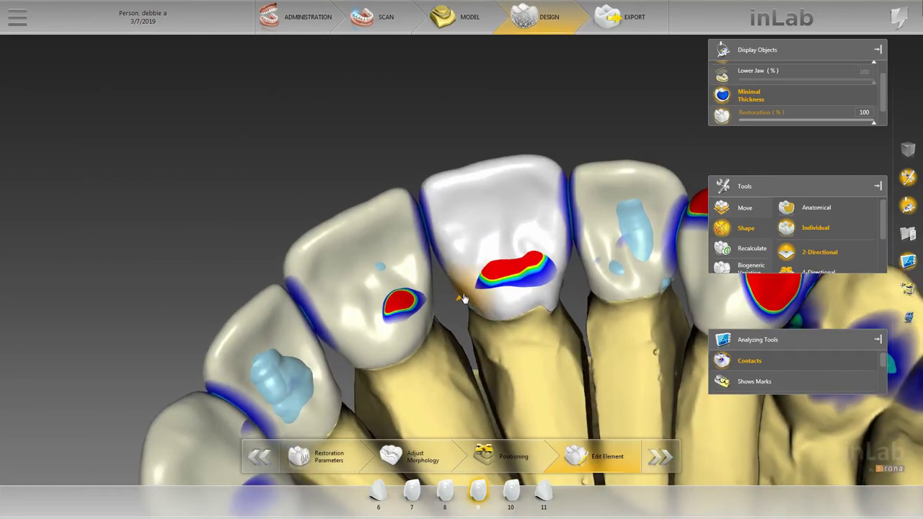
{"action": "left_click", "coordinate": [464, 299]}
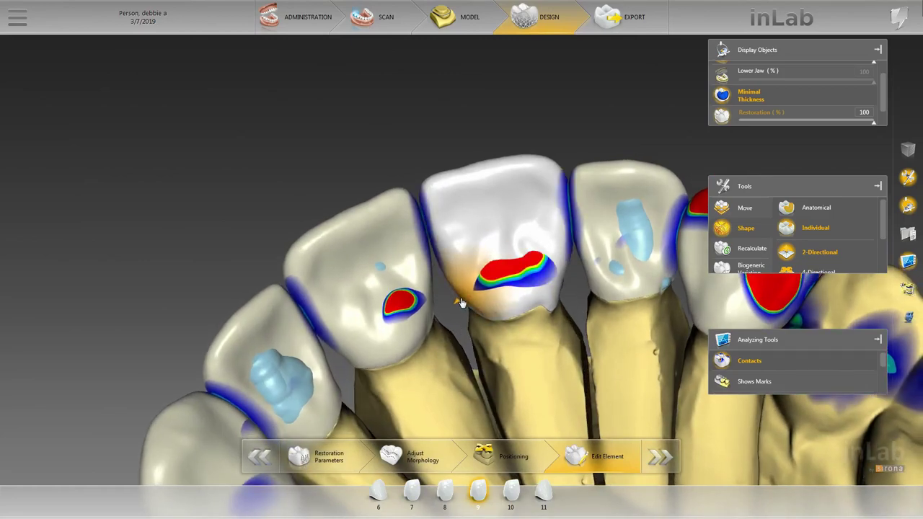
Step: Reshape the mesioincisal corner of the tooth 9 crown with the 2-Directional tool, then with the 4-Directional tool
{"action": "left_click", "coordinate": [423, 194]}
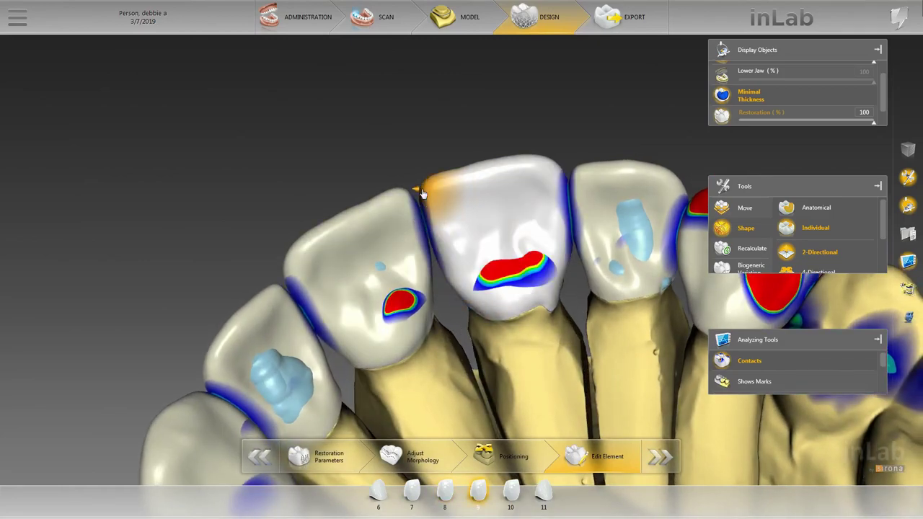
{"action": "left_click_drag", "start_coordinate": [402, 164], "coordinate": [413, 164]}
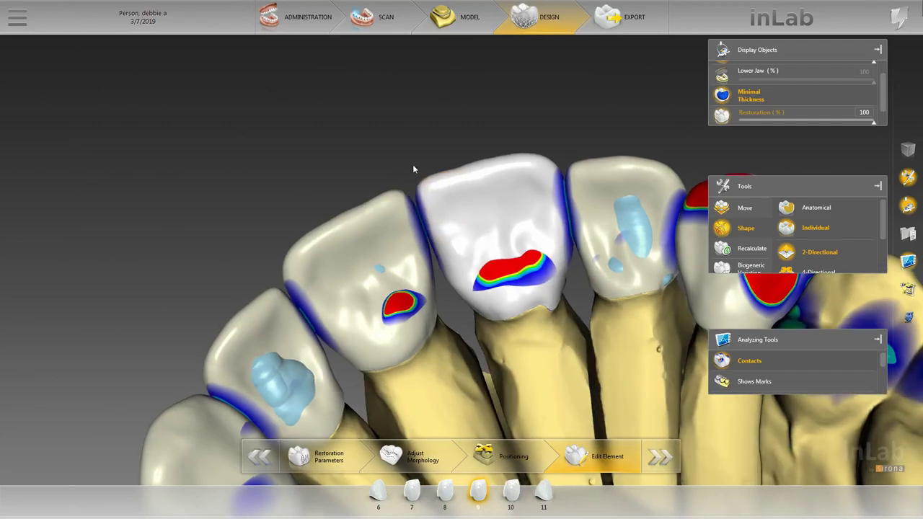
{"action": "left_click", "coordinate": [821, 272]}
{"action": "left_click", "coordinate": [423, 189]}
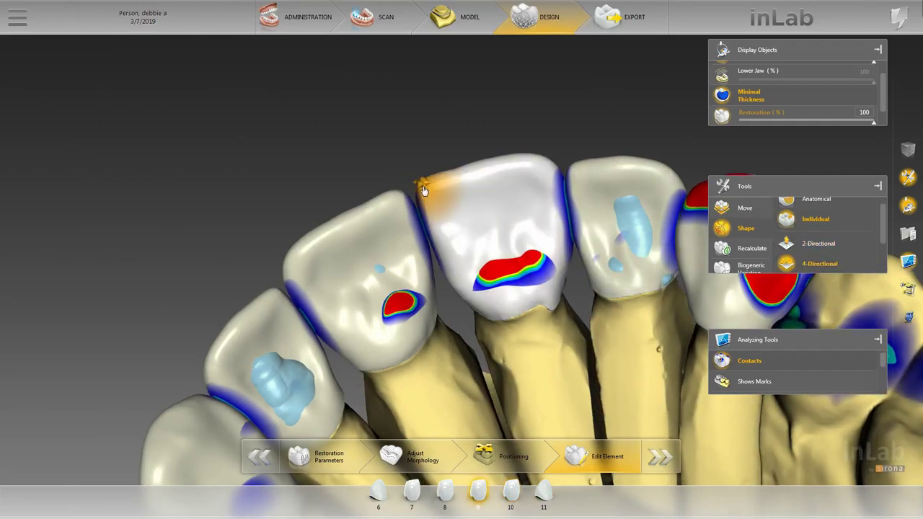
{"action": "left_click", "coordinate": [426, 184]}
Step: Adjust the distoincisal corner of the tooth 9 crown with the 4-Directional tool from the facial side
{"action": "right_click_drag", "start_coordinate": [426, 168], "coordinate": [488, 288]}
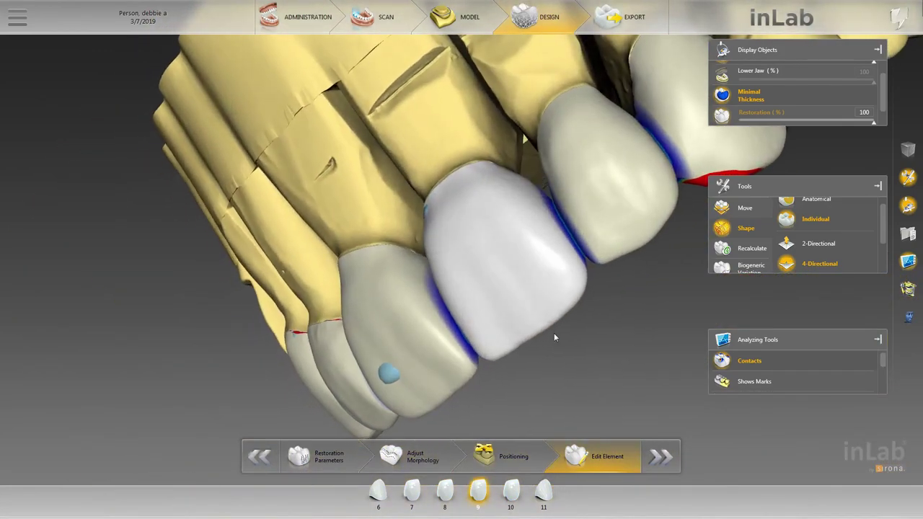
{"action": "right_click_drag", "start_coordinate": [553, 333], "coordinate": [537, 339]}
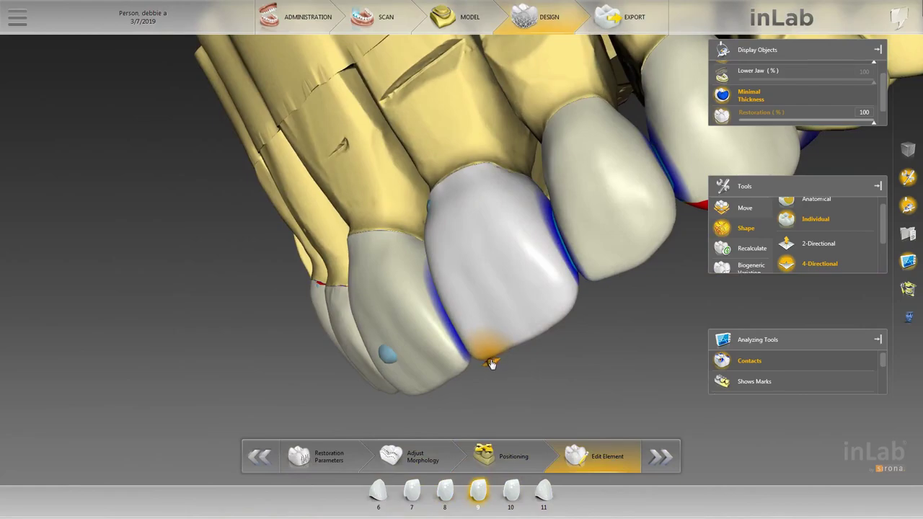
{"action": "right_click_drag", "start_coordinate": [533, 360], "coordinate": [591, 285]}
{"action": "left_click", "coordinate": [614, 108]}
{"action": "left_click", "coordinate": [636, 128]}
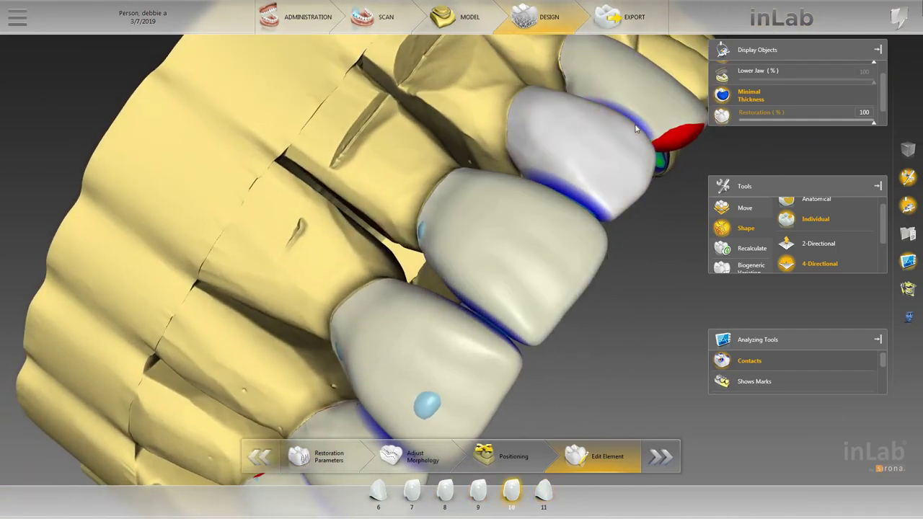
{"action": "left_click", "coordinate": [598, 265]}
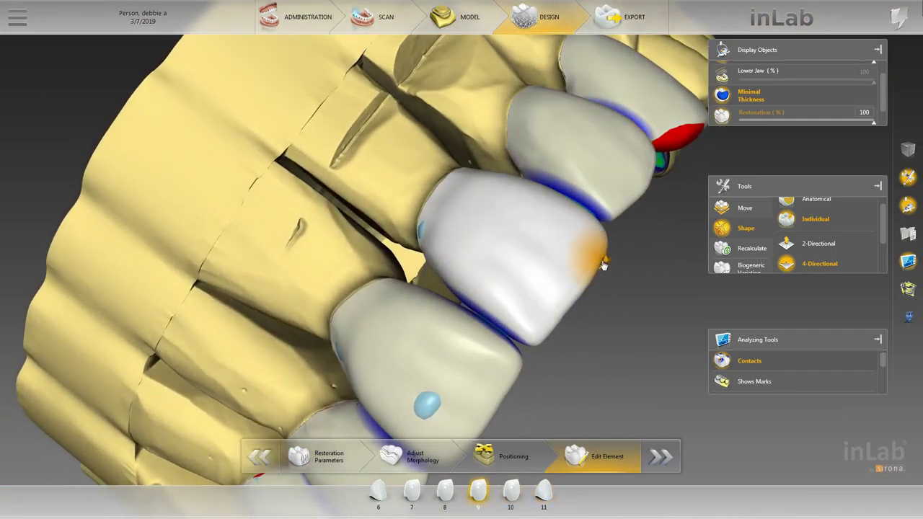
{"action": "scroll", "coordinate": [622, 243], "scroll_direction": "down", "scroll_amount": 2}
{"action": "right_click_drag", "start_coordinate": [622, 243], "coordinate": [588, 351]}
Step: Switch to the 2-Directional tool and refine the incisal edge and mesiolingual contour of the tooth 9 crown
{"action": "left_click", "coordinate": [804, 249]}
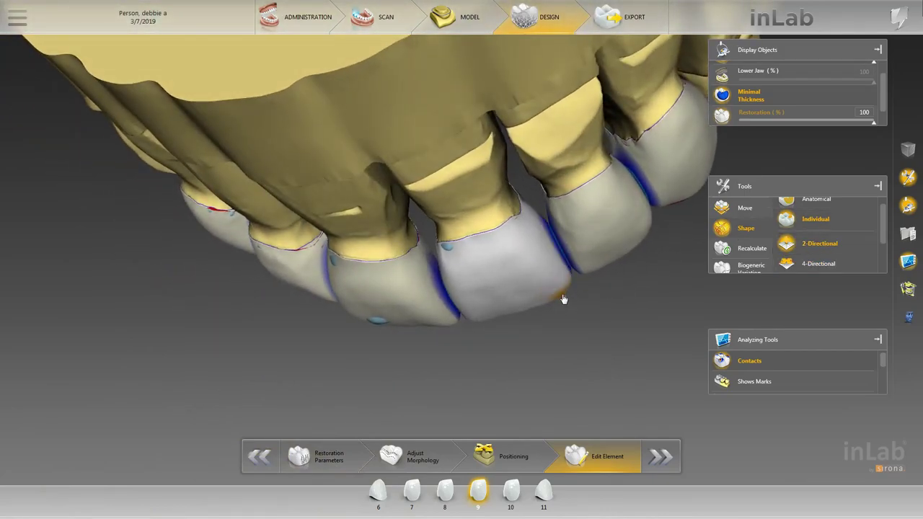
{"action": "scroll", "coordinate": [562, 302], "scroll_direction": "down", "scroll_amount": 4}
{"action": "right_click_drag", "start_coordinate": [561, 301], "coordinate": [432, 193]}
{"action": "scroll", "coordinate": [448, 216], "scroll_direction": "up", "scroll_amount": 6}
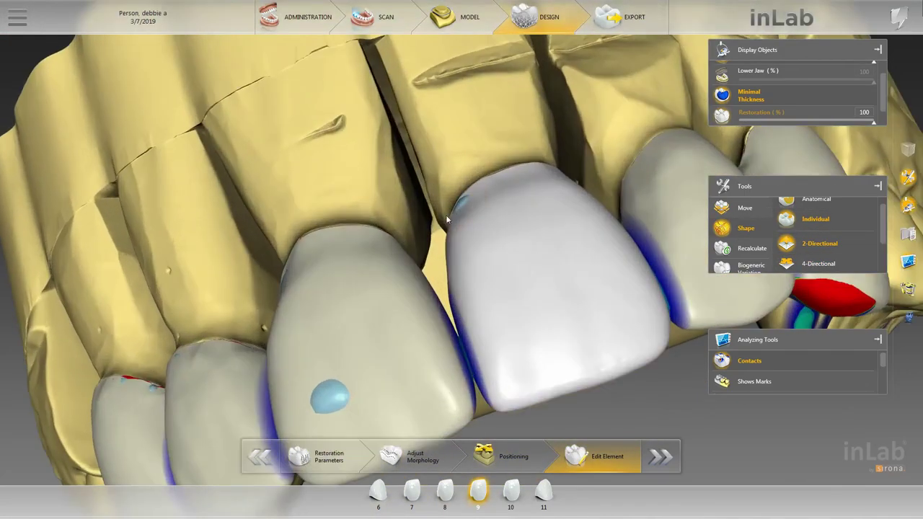
{"action": "scroll", "coordinate": [461, 204], "scroll_direction": "down", "scroll_amount": 3}
{"action": "right_click_drag", "start_coordinate": [515, 181], "coordinate": [442, 264]}
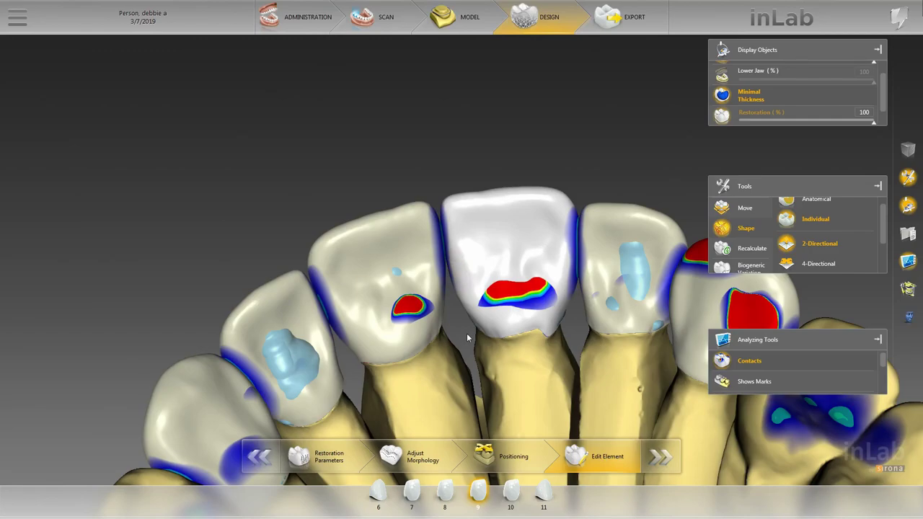
{"action": "left_click_drag", "start_coordinate": [443, 287], "coordinate": [503, 313]}
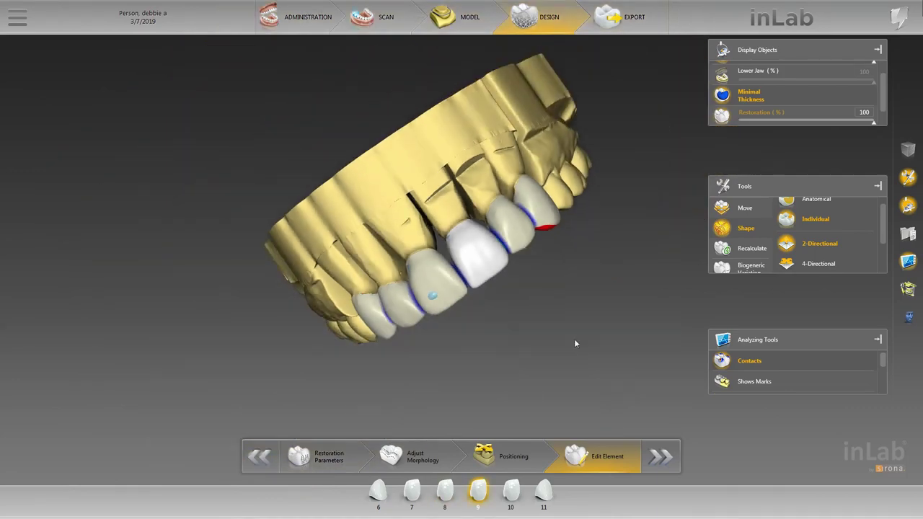
Step: Examine the facial contours and alignment of the six anterior crowns from several angles and reselect the tooth 9 crown
{"action": "middle_click_drag", "start_coordinate": [575, 343], "coordinate": [519, 292]}
{"action": "left_click", "coordinate": [540, 321]}
{"action": "left_click", "coordinate": [591, 242]}
{"action": "middle_click_drag", "start_coordinate": [591, 241], "coordinate": [497, 315]}
{"action": "left_click", "coordinate": [503, 354]}
{"action": "left_click", "coordinate": [504, 348]}
{"action": "scroll", "coordinate": [499, 339], "scroll_direction": "down", "scroll_amount": 5}
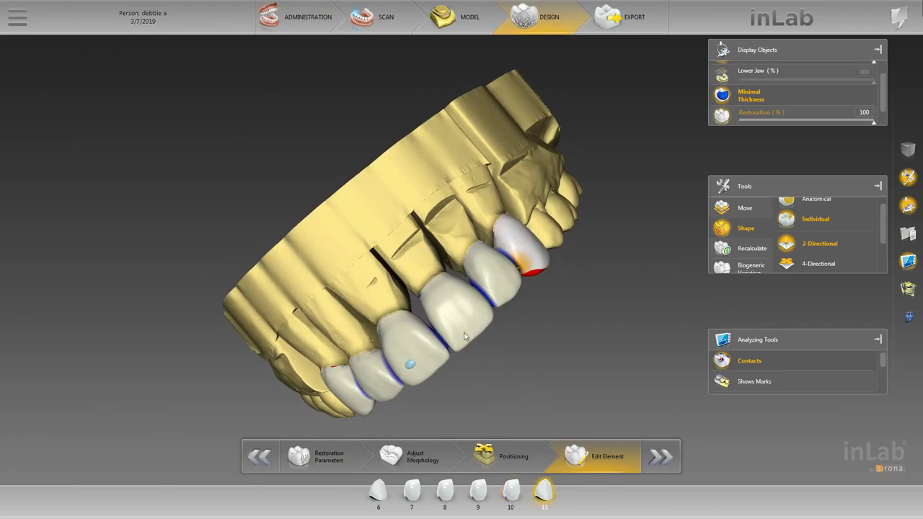
{"action": "left_click", "coordinate": [433, 301]}
{"action": "middle_click_drag", "start_coordinate": [414, 269], "coordinate": [426, 262]}
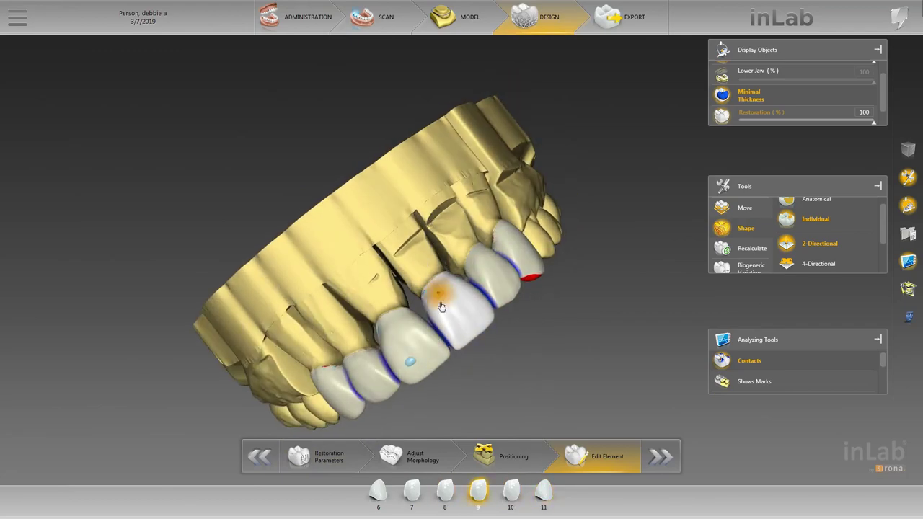
{"action": "scroll", "coordinate": [457, 360], "scroll_direction": "up", "scroll_amount": 4}
{"action": "right_click_drag", "start_coordinate": [510, 402], "coordinate": [524, 294]}
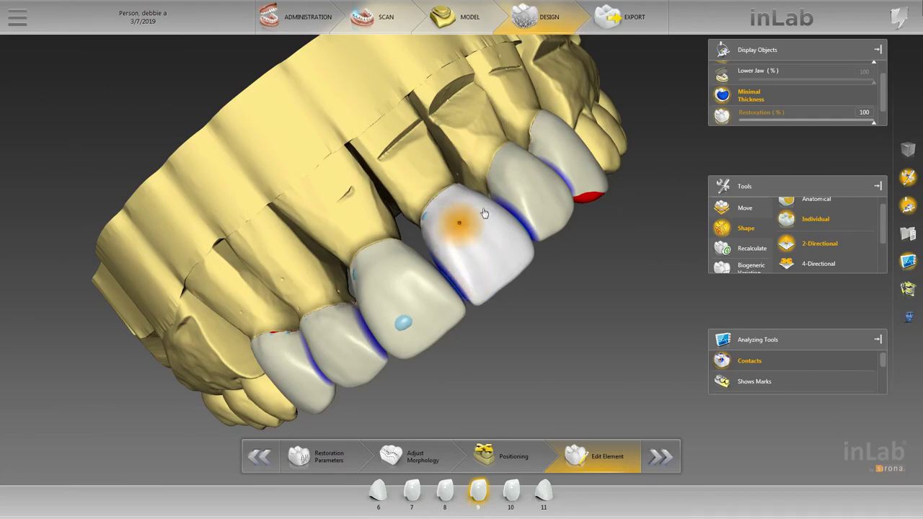
Step: Refine the mesial contour of the tooth 9 crown with the 4-Directional tool, then with the 2-Directional tool
{"action": "right_click_drag", "start_coordinate": [532, 224], "coordinate": [484, 278]}
{"action": "right_click_drag", "start_coordinate": [506, 315], "coordinate": [505, 288]}
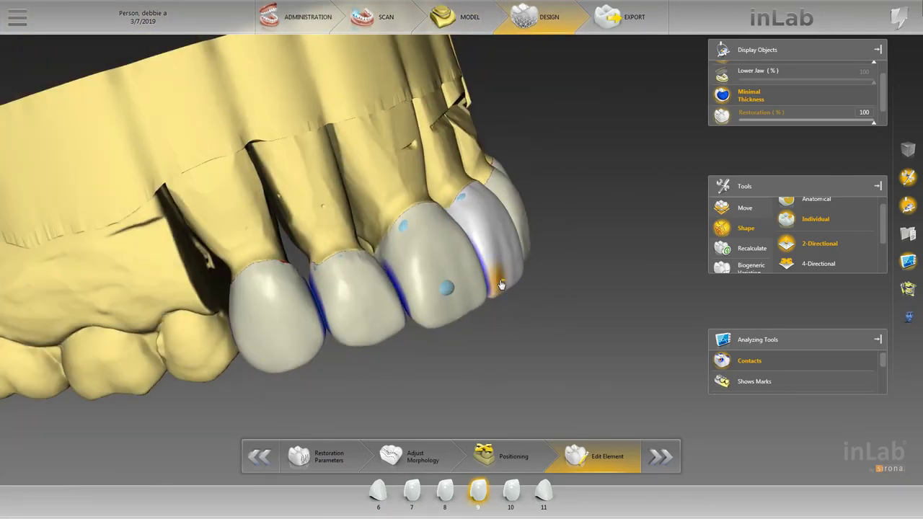
{"action": "scroll", "coordinate": [500, 287], "scroll_direction": "up", "scroll_amount": 3}
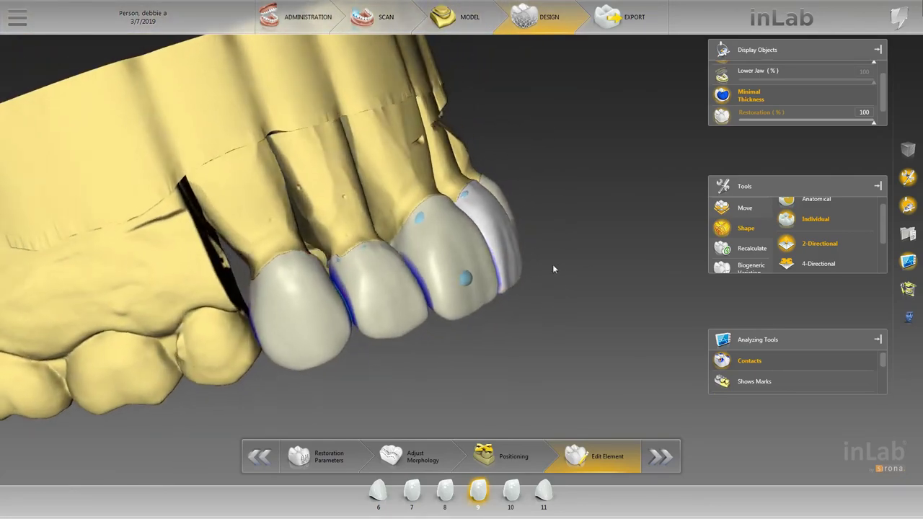
{"action": "right_click_drag", "start_coordinate": [581, 276], "coordinate": [573, 344]}
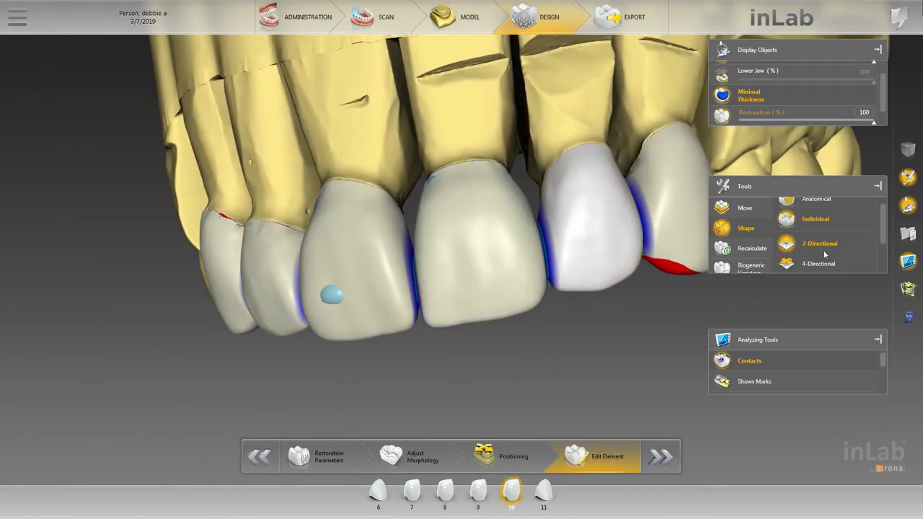
{"action": "left_click", "coordinate": [821, 261]}
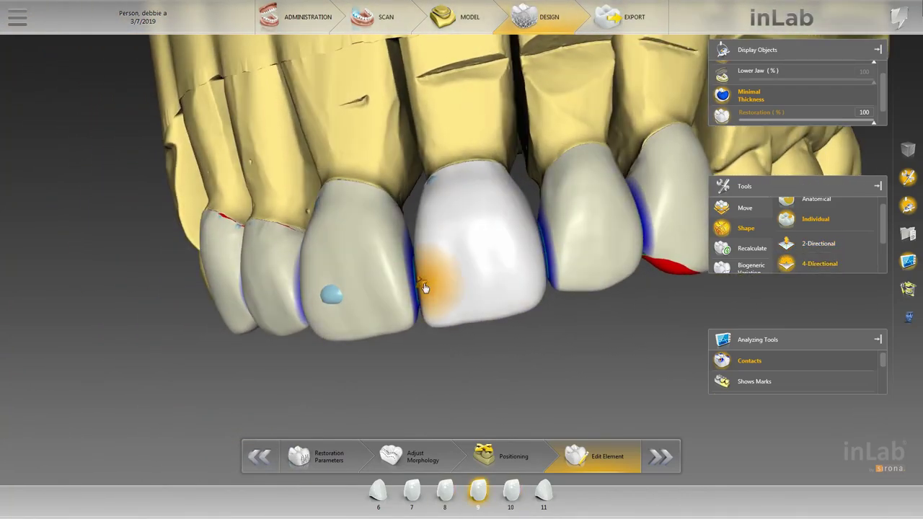
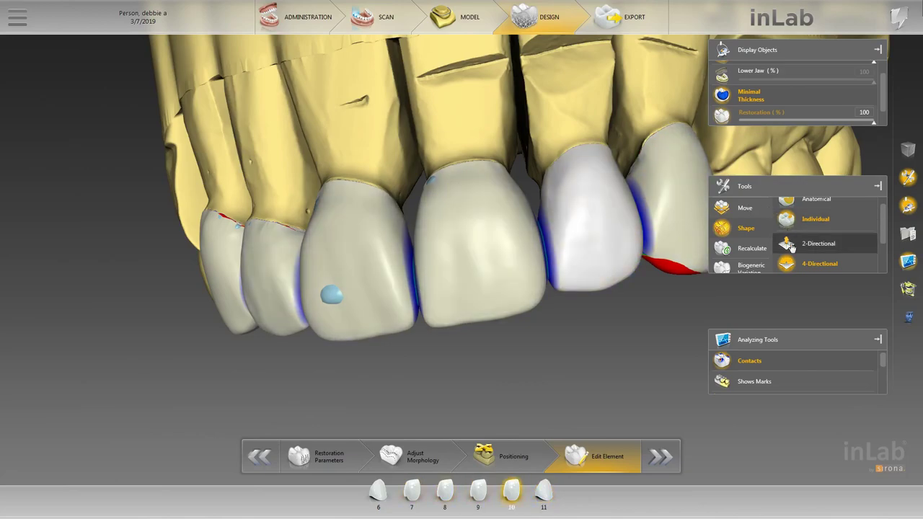
{"action": "left_click", "coordinate": [818, 243]}
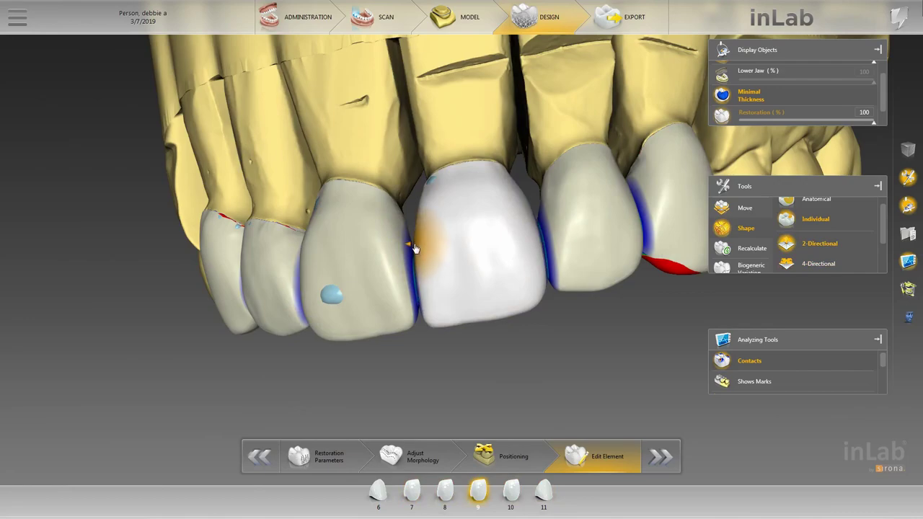
Step: Select the tooth 8 crown and reshape its mesioincisal corner with the 4-Directional tool from the facial side
{"action": "right_click_drag", "start_coordinate": [419, 253], "coordinate": [516, 283]}
{"action": "scroll", "coordinate": [541, 317], "scroll_direction": "down", "scroll_amount": 4}
{"action": "left_click", "coordinate": [467, 265]}
{"action": "scroll", "coordinate": [516, 288], "scroll_direction": "up", "scroll_amount": 6}
{"action": "left_click", "coordinate": [806, 263]}
{"action": "left_click", "coordinate": [448, 328]}
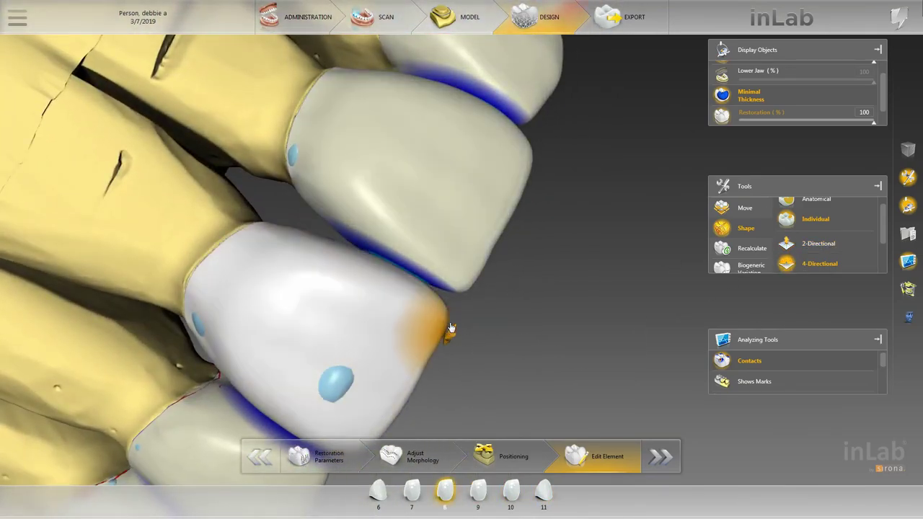
{"action": "right_click_drag", "start_coordinate": [448, 331], "coordinate": [398, 187]}
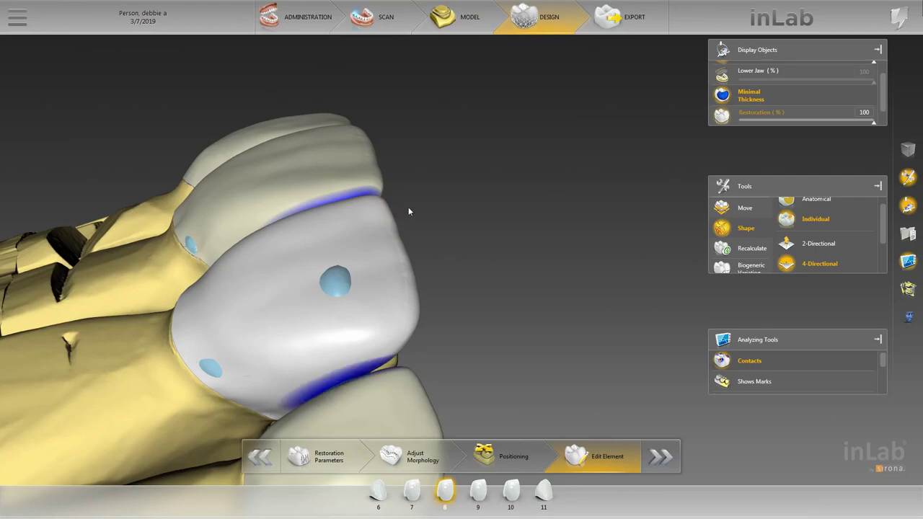
Step: Switch to the 2-Directional tool and refine the mesiofacial contour of the tooth 8 crown beside the contact with tooth 9
{"action": "right_click_drag", "start_coordinate": [408, 211], "coordinate": [412, 199]}
{"action": "left_click", "coordinate": [813, 243]}
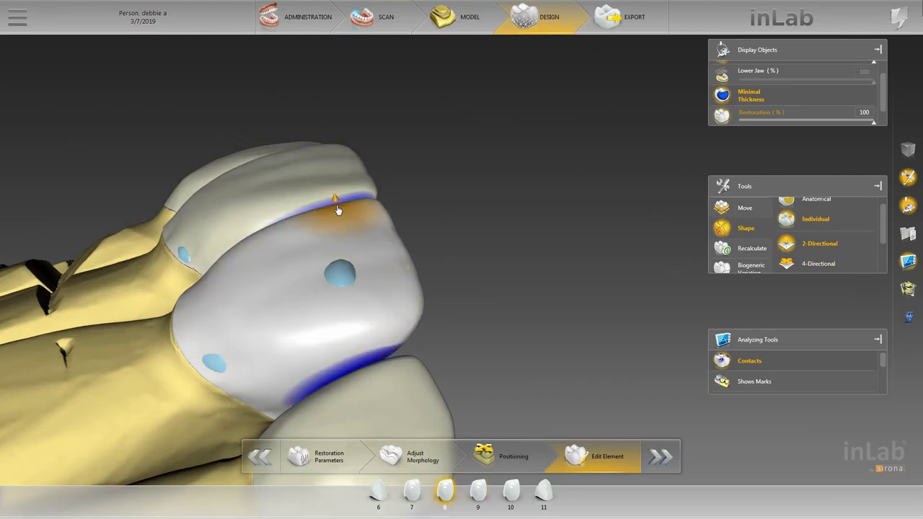
{"action": "right_click_drag", "start_coordinate": [375, 216], "coordinate": [445, 207]}
{"action": "scroll", "coordinate": [499, 252], "scroll_direction": "up", "scroll_amount": 5}
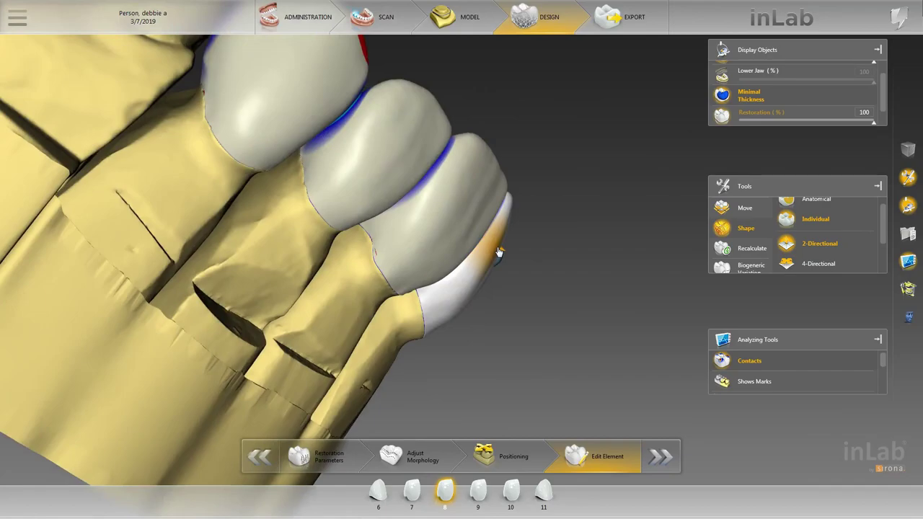
{"action": "right_click_drag", "start_coordinate": [497, 256], "coordinate": [448, 256]}
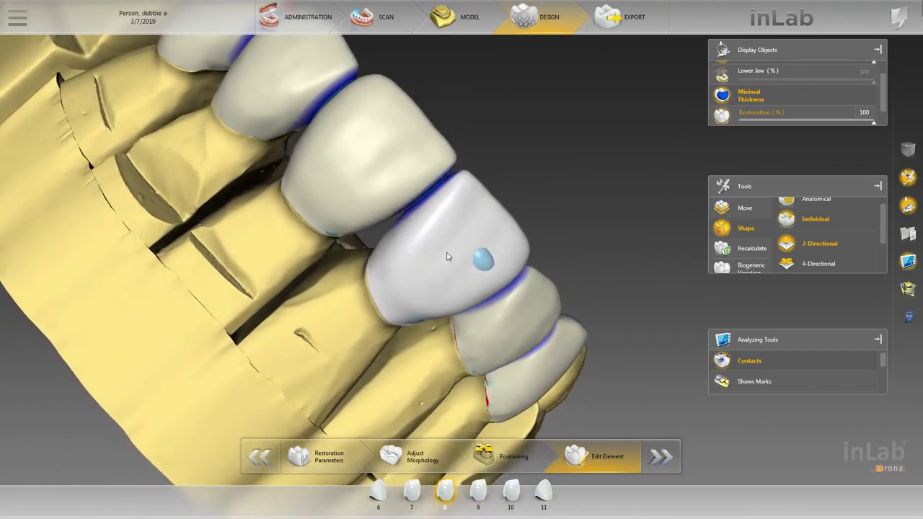
Step: Adjust the mesial edge of the tooth 8 crown near the incisal corner with the 4-Directional tool
{"action": "left_click", "coordinate": [818, 263]}
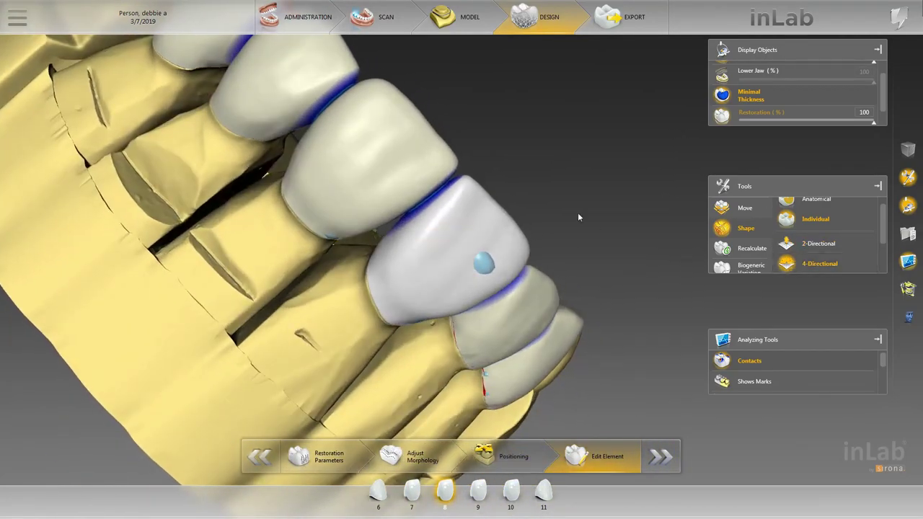
{"action": "scroll", "coordinate": [464, 190], "scroll_direction": "down", "scroll_amount": 2}
{"action": "mouse_move", "coordinate": [467, 191]}
{"action": "right_mouse_down"}
{"action": "mouse_move", "coordinate": [517, 200]}
{"action": "mouse_move", "coordinate": [439, 210]}
{"action": "right_mouse_up"}
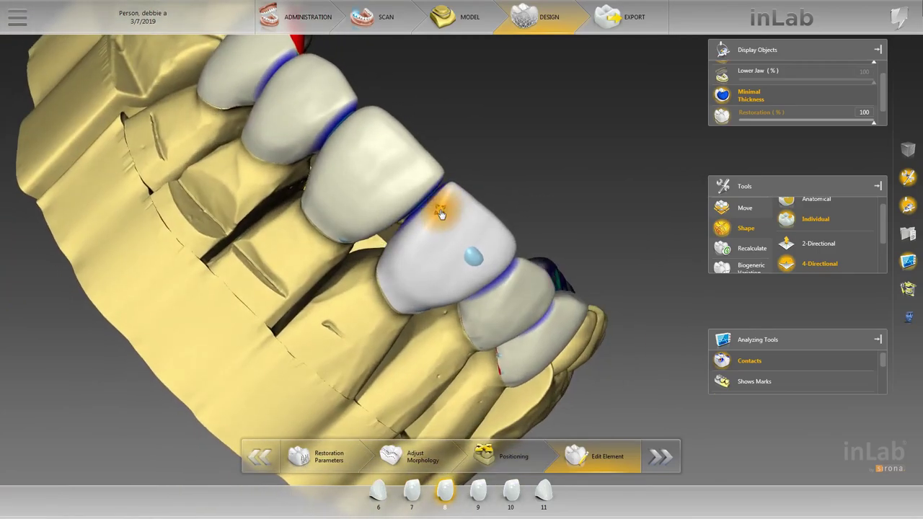
{"action": "scroll", "coordinate": [507, 201], "scroll_direction": "down", "scroll_amount": 2}
{"action": "mouse_move", "coordinate": [507, 201]}
{"action": "right_mouse_down"}
{"action": "mouse_move", "coordinate": [500, 179]}
{"action": "mouse_move", "coordinate": [463, 184]}
{"action": "mouse_move", "coordinate": [520, 190]}
{"action": "mouse_move", "coordinate": [484, 165]}
{"action": "mouse_move", "coordinate": [478, 209]}
{"action": "mouse_move", "coordinate": [453, 243]}
{"action": "mouse_move", "coordinate": [472, 273]}
{"action": "right_mouse_up"}
{"action": "scroll", "coordinate": [464, 184], "scroll_direction": "up", "scroll_amount": 3}
{"action": "right_click", "coordinate": [451, 196]}
{"action": "scroll", "coordinate": [452, 197], "scroll_direction": "down", "scroll_amount": 3}
Step: Reshape the mesiolingual contour of the tooth 8 crown with the 2-Directional tool
{"action": "left_click", "coordinate": [804, 245]}
{"action": "left_click", "coordinate": [423, 263]}
{"action": "scroll", "coordinate": [447, 268], "scroll_direction": "up", "scroll_amount": 3}
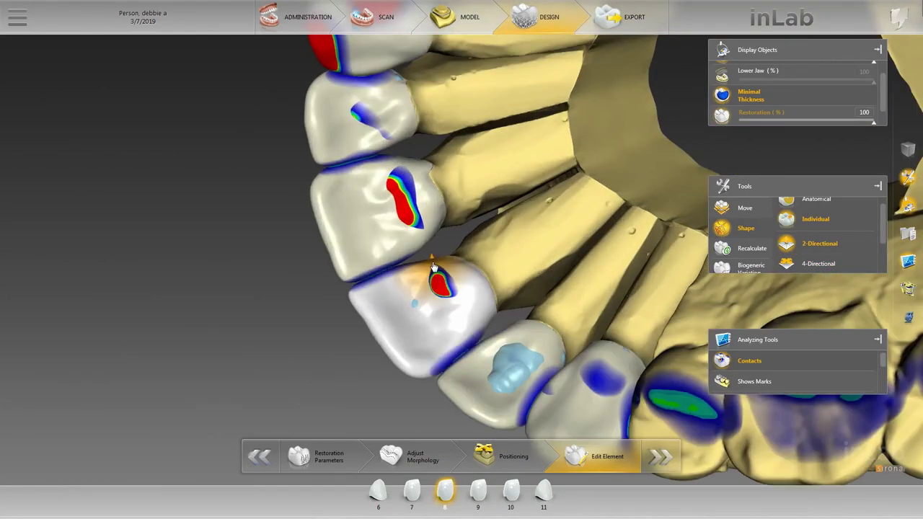
{"action": "left_click", "coordinate": [419, 253]}
{"action": "left_click", "coordinate": [420, 256]}
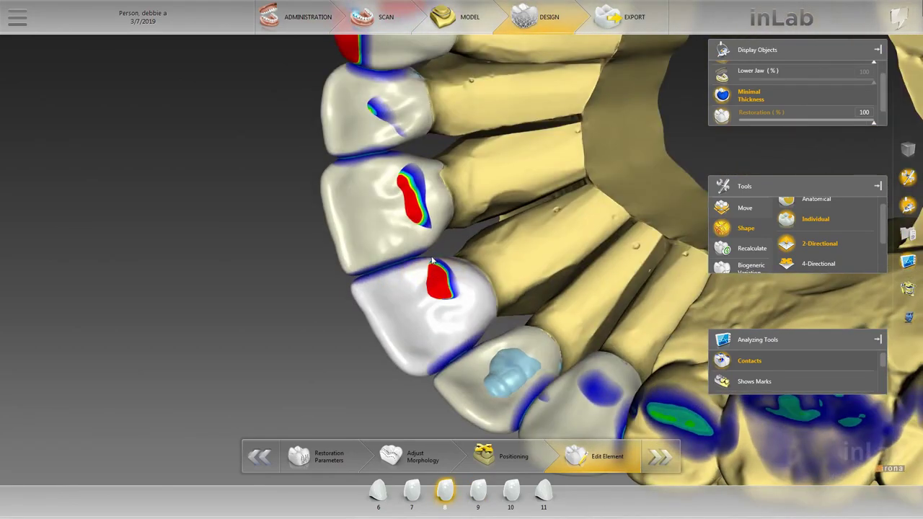
{"action": "right_click_drag", "start_coordinate": [469, 275], "coordinate": [463, 337]}
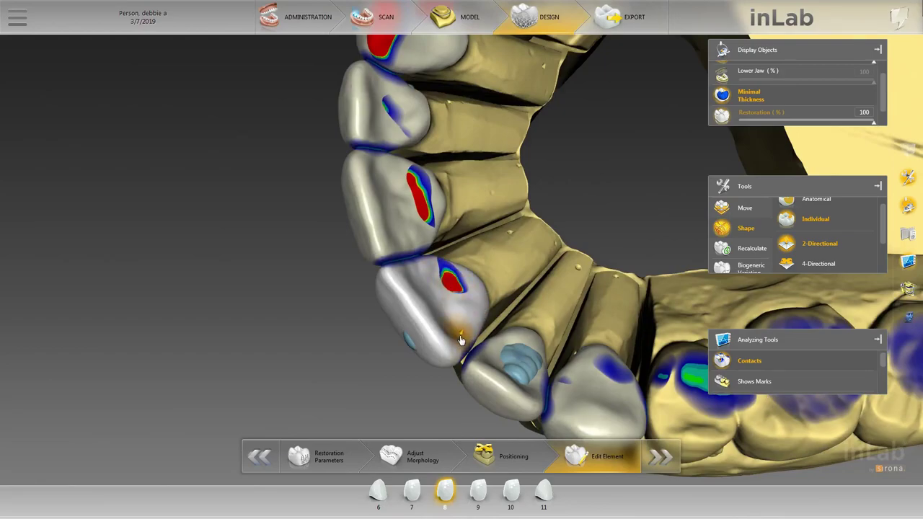
Step: Adjust the mesiolingual contour of the tooth 9 crown near the margin with the 2-Directional tool
{"action": "right_click_drag", "start_coordinate": [447, 283], "coordinate": [436, 249]}
{"action": "left_click", "coordinate": [423, 236]}
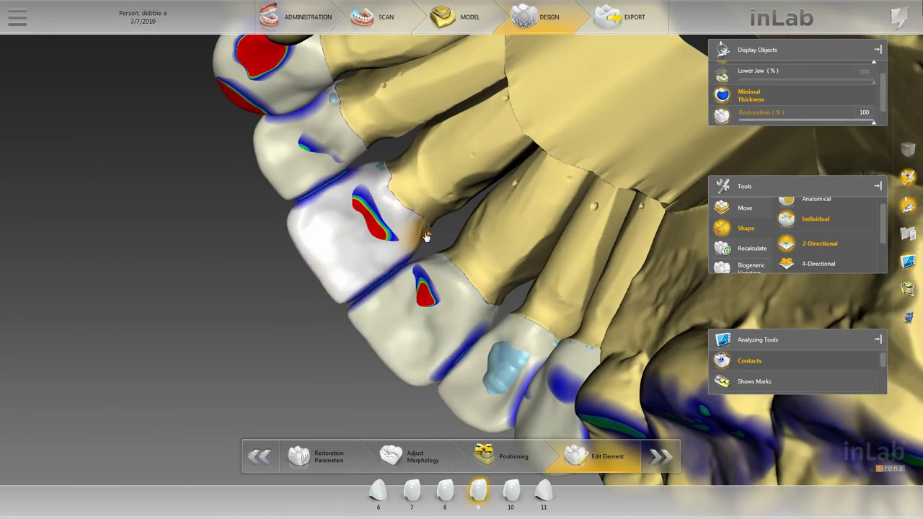
{"action": "left_click", "coordinate": [426, 265]}
{"action": "scroll", "coordinate": [427, 264], "scroll_direction": "down", "scroll_amount": 3}
Step: Reselect the tooth 8 crown and adjust its mesioincisal corner with the 4-Directional tool in a close facial view
{"action": "right_click_drag", "start_coordinate": [488, 253], "coordinate": [539, 296]}
{"action": "scroll", "coordinate": [520, 271], "scroll_direction": "down", "scroll_amount": 2}
{"action": "scroll", "coordinate": [554, 293], "scroll_direction": "up", "scroll_amount": 5}
{"action": "scroll", "coordinate": [544, 289], "scroll_direction": "up", "scroll_amount": 4}
{"action": "scroll", "coordinate": [541, 196], "scroll_direction": "down", "scroll_amount": 5}
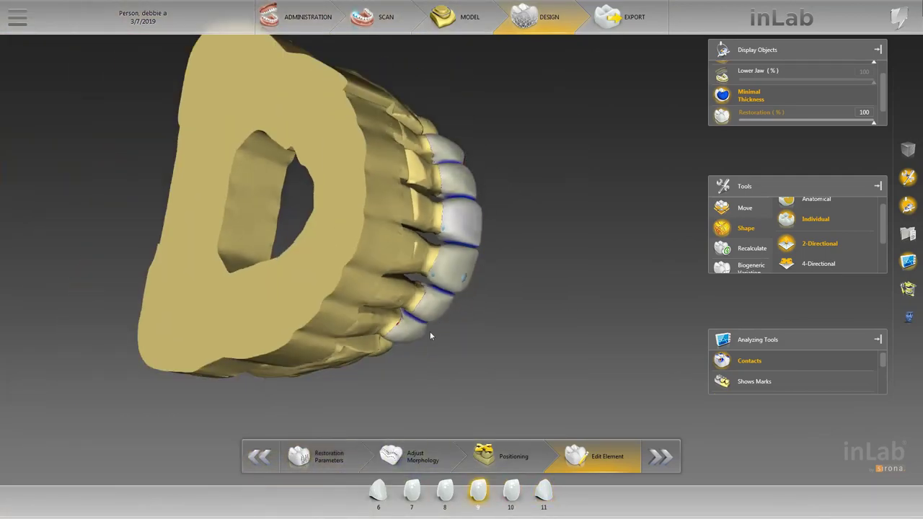
{"action": "scroll", "coordinate": [558, 141], "scroll_direction": "up", "scroll_amount": 5}
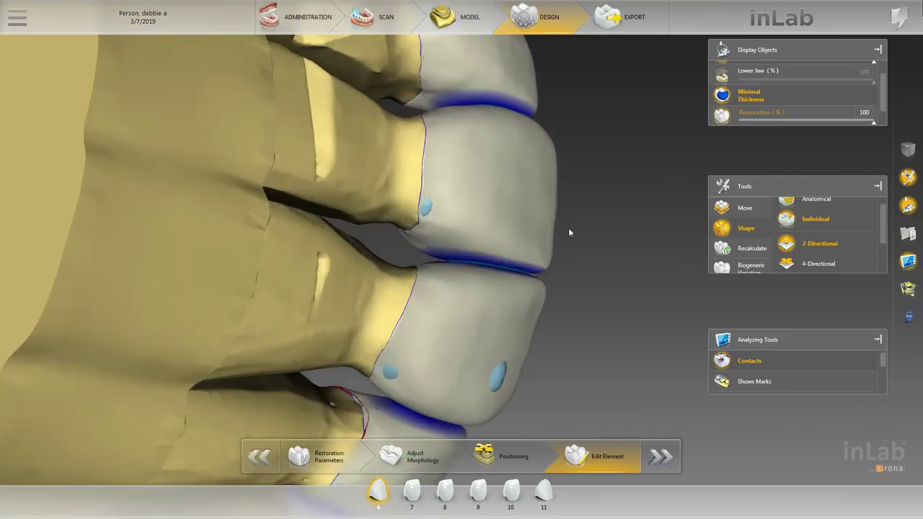
{"action": "left_click", "coordinate": [543, 287]}
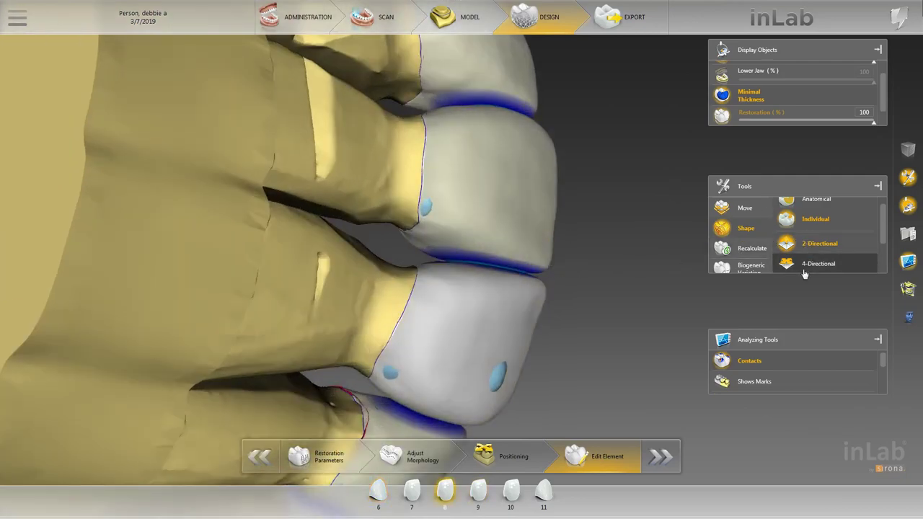
{"action": "left_click", "coordinate": [802, 268]}
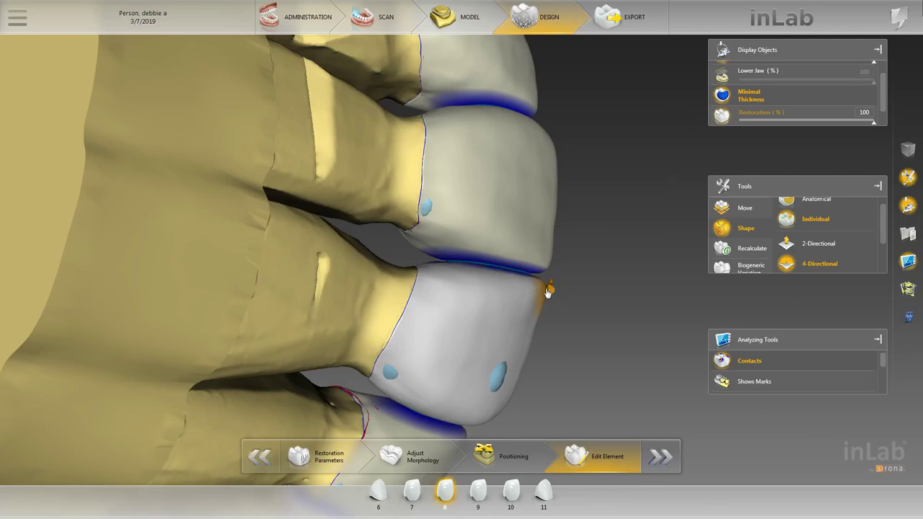
{"action": "right_click_drag", "start_coordinate": [587, 303], "coordinate": [583, 268]}
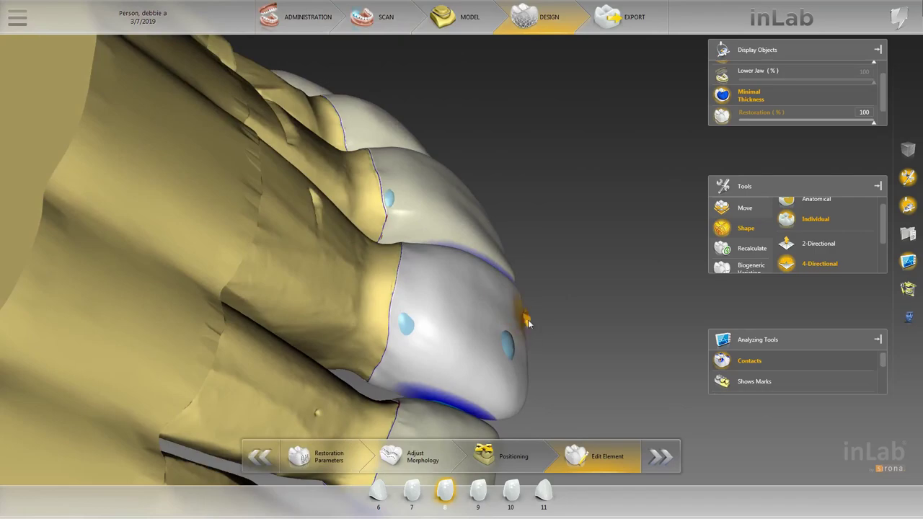
Step: Smooth the facial surface near the incisal edge of the tooth 8 crown with the 2-Directional tool
{"action": "left_click", "coordinate": [818, 243]}
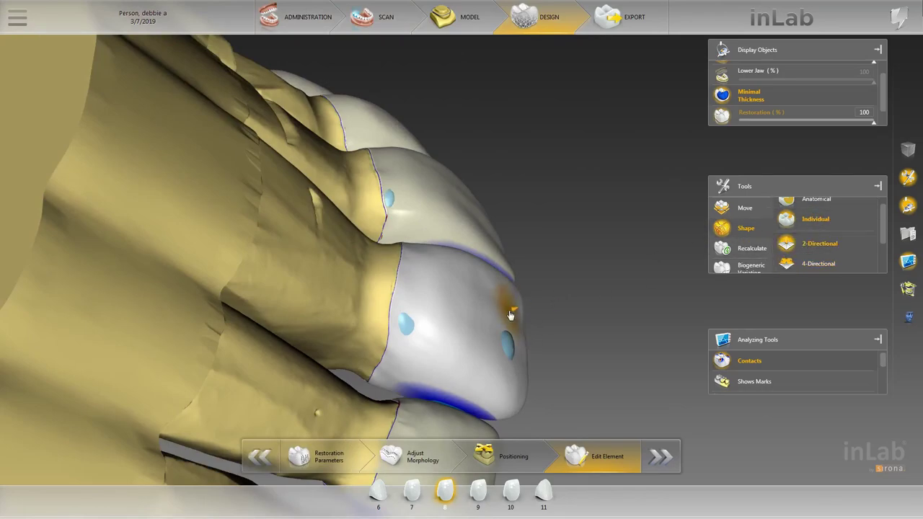
{"action": "left_click_drag", "start_coordinate": [513, 346], "coordinate": [514, 349]}
{"action": "left_click_drag", "start_coordinate": [517, 314], "coordinate": [517, 331]}
Step: Refine the mesial cervical contour of the tooth 8 crown near the margin with the 2-Directional tool
{"action": "right_click_drag", "start_coordinate": [558, 301], "coordinate": [447, 309]}
{"action": "scroll", "coordinate": [448, 309], "scroll_direction": "up", "scroll_amount": 4}
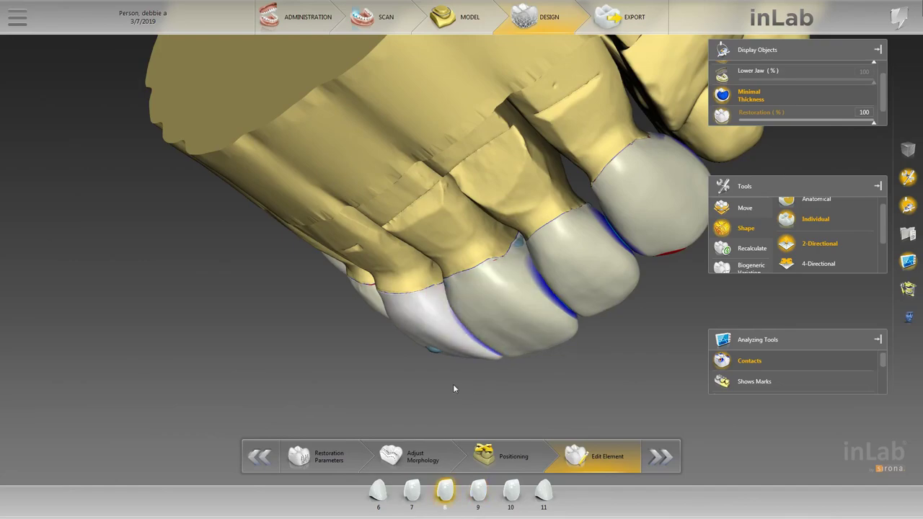
{"action": "left_click_drag", "start_coordinate": [454, 382], "coordinate": [560, 298]}
{"action": "key", "text": "Right"}
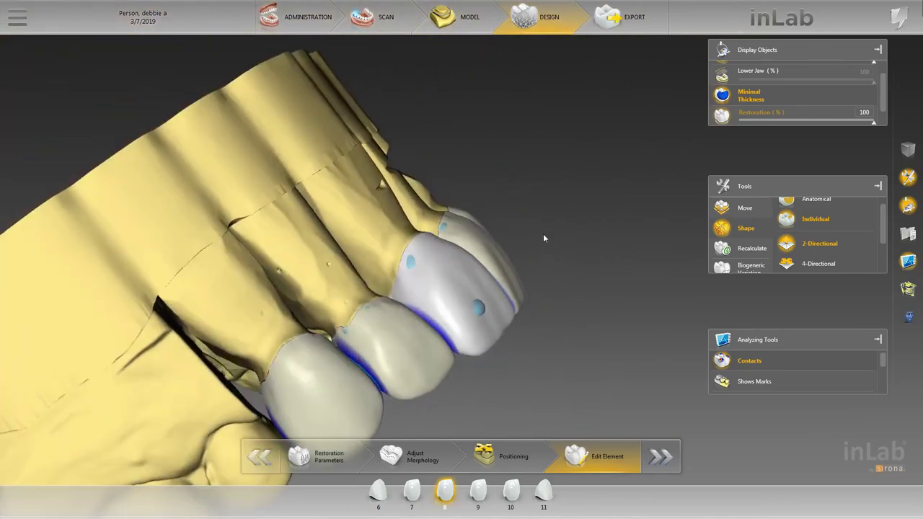
{"action": "scroll", "coordinate": [456, 241], "scroll_direction": "up", "scroll_amount": 3}
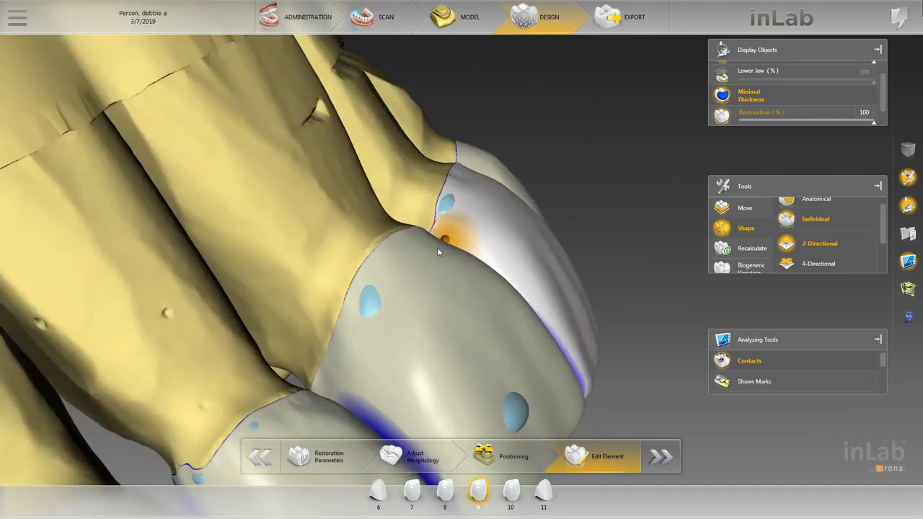
{"action": "left_click", "coordinate": [435, 240]}
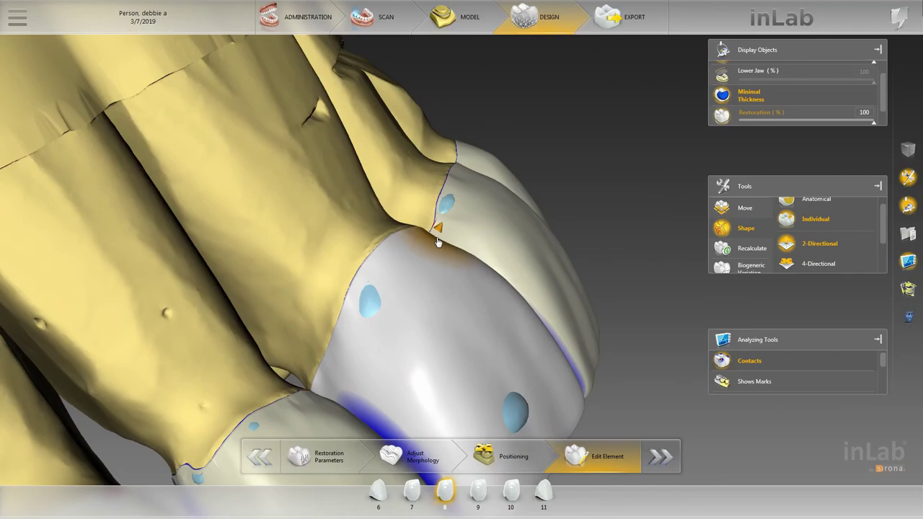
{"action": "key", "text": "Right"}
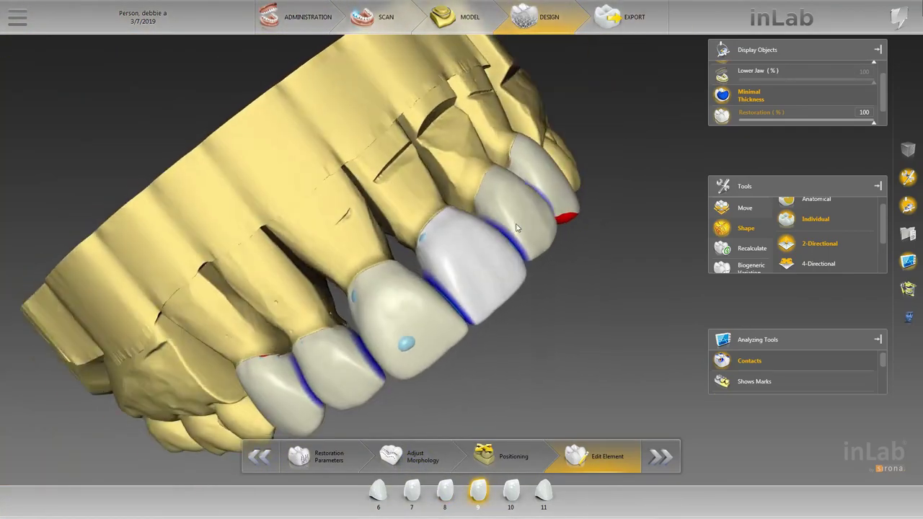
Step: Reshape the distal incisal edge of the tooth 8 crown with the 4-Directional tool, then refine its distofacial contour with the 2-Directional tool
{"action": "left_click", "coordinate": [516, 228]}
{"action": "scroll", "coordinate": [516, 228], "scroll_direction": "up", "scroll_amount": 3}
{"action": "left_click", "coordinate": [815, 266]}
{"action": "left_click", "coordinate": [464, 326]}
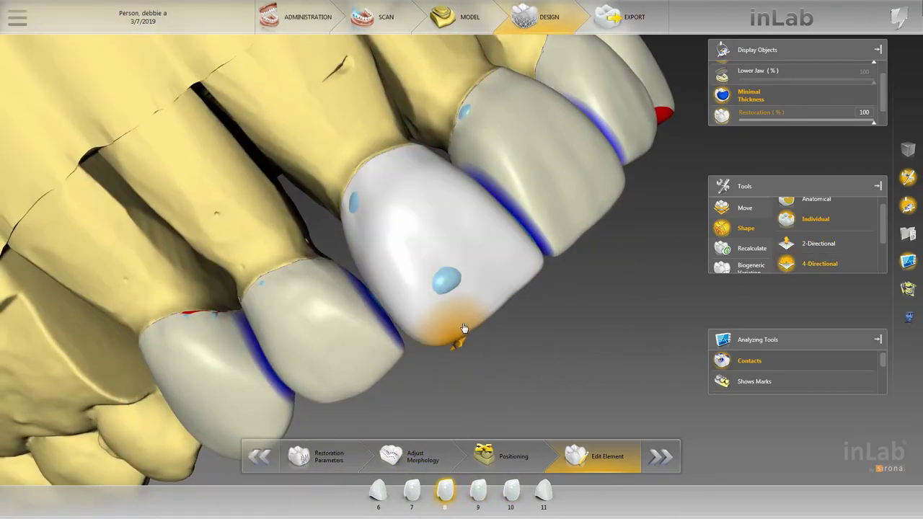
{"action": "left_click_drag", "start_coordinate": [455, 352], "coordinate": [465, 353]}
{"action": "key", "text": "space"}
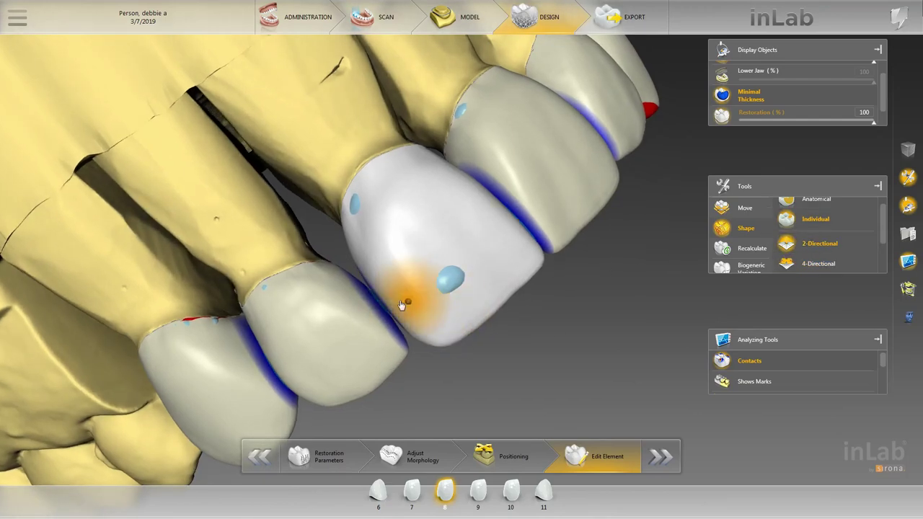
{"action": "scroll", "coordinate": [537, 298], "scroll_direction": "down", "scroll_amount": 5}
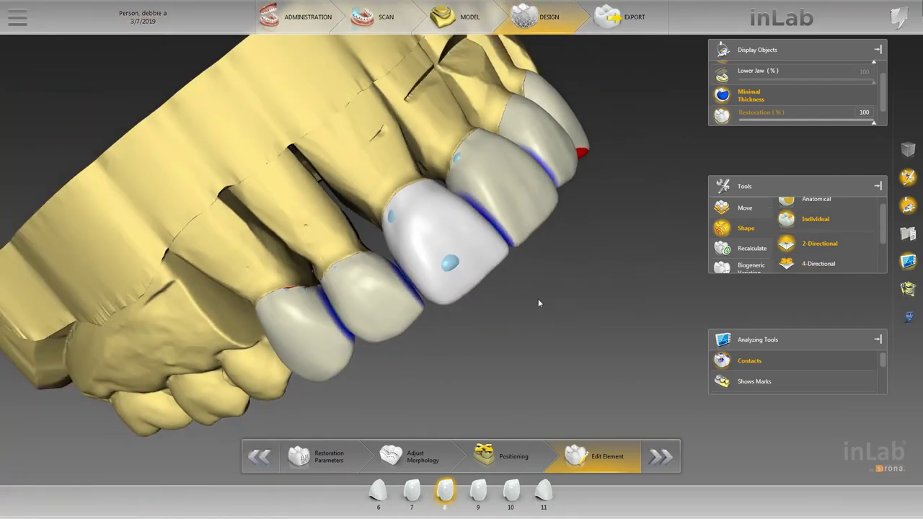
Step: Examine the incisal edge and outer contour of crown 8 from the front against the neighbouring crowns
{"action": "left_click_drag", "start_coordinate": [538, 298], "coordinate": [465, 328]}
{"action": "scroll", "coordinate": [446, 301], "scroll_direction": "down", "scroll_amount": 4}
{"action": "scroll", "coordinate": [445, 298], "scroll_direction": "up", "scroll_amount": 5}
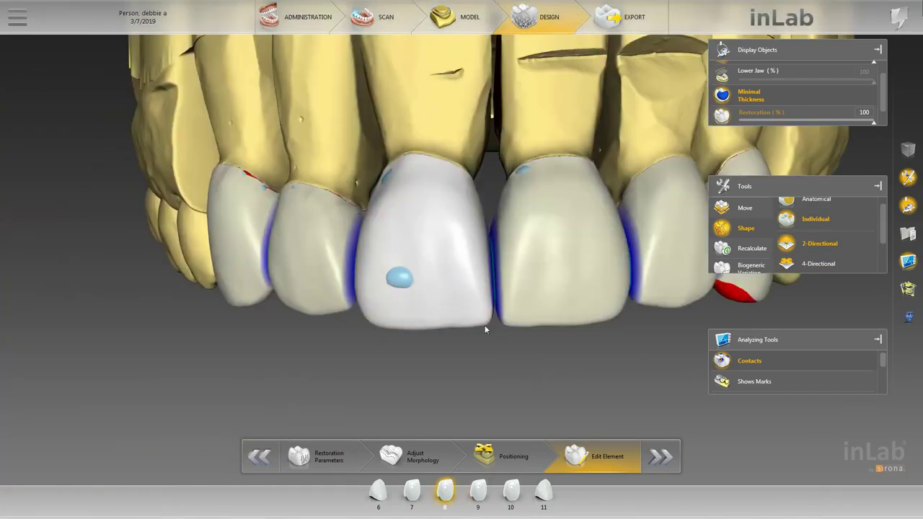
{"action": "scroll", "coordinate": [486, 330], "scroll_direction": "down", "scroll_amount": 5}
{"action": "scroll", "coordinate": [411, 208], "scroll_direction": "up", "scroll_amount": 5}
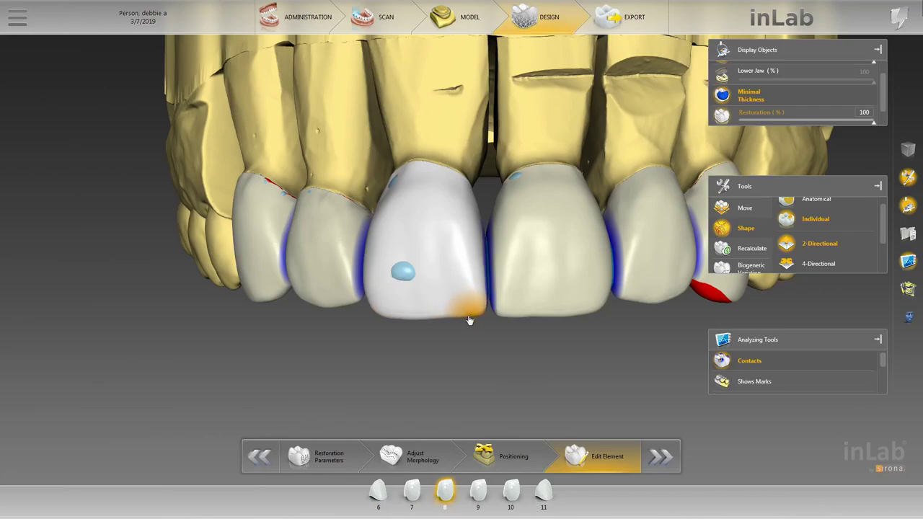
{"action": "scroll", "coordinate": [472, 322], "scroll_direction": "down", "scroll_amount": 5}
{"action": "scroll", "coordinate": [488, 324], "scroll_direction": "up", "scroll_amount": 5}
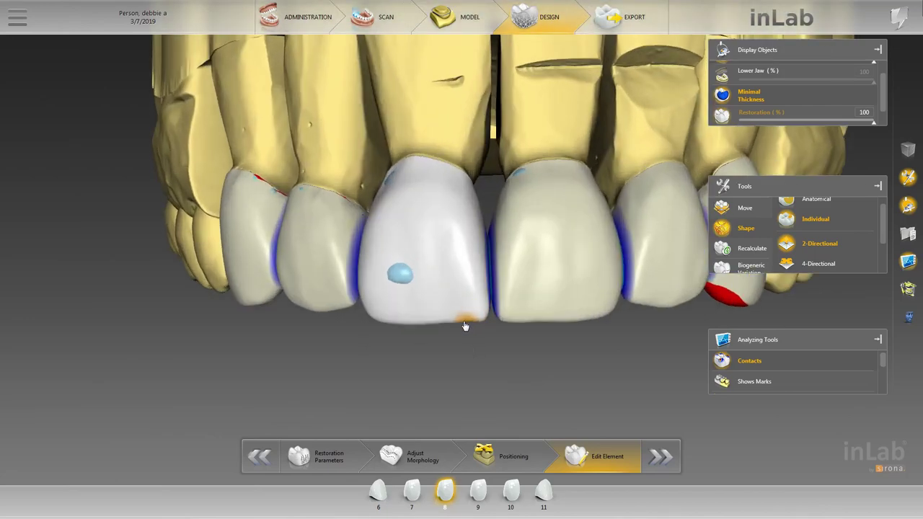
{"action": "scroll", "coordinate": [352, 321], "scroll_direction": "down", "scroll_amount": 3}
{"action": "scroll", "coordinate": [353, 321], "scroll_direction": "down", "scroll_amount": 3}
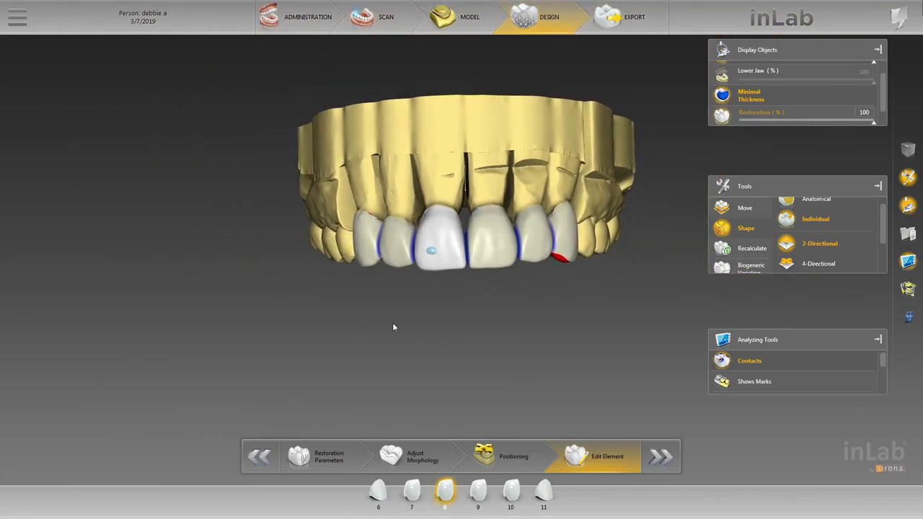
{"action": "scroll", "coordinate": [400, 290], "scroll_direction": "up", "scroll_amount": 5}
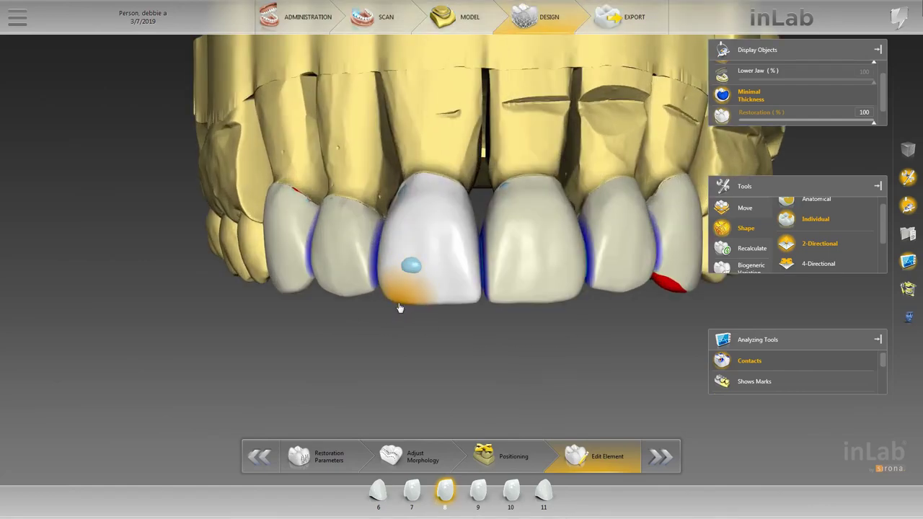
{"action": "scroll", "coordinate": [393, 370], "scroll_direction": "down", "scroll_amount": 3}
{"action": "scroll", "coordinate": [399, 327], "scroll_direction": "up", "scroll_amount": 3}
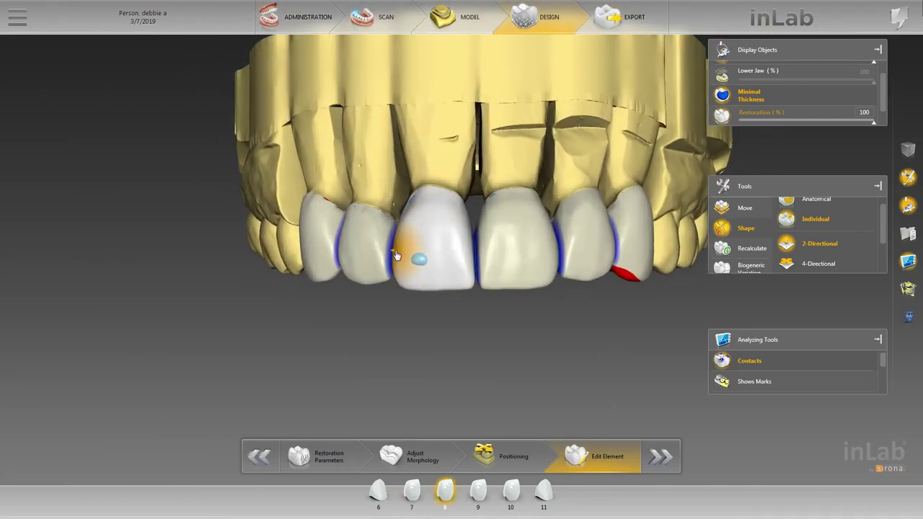
{"action": "scroll", "coordinate": [430, 315], "scroll_direction": "up", "scroll_amount": 2}
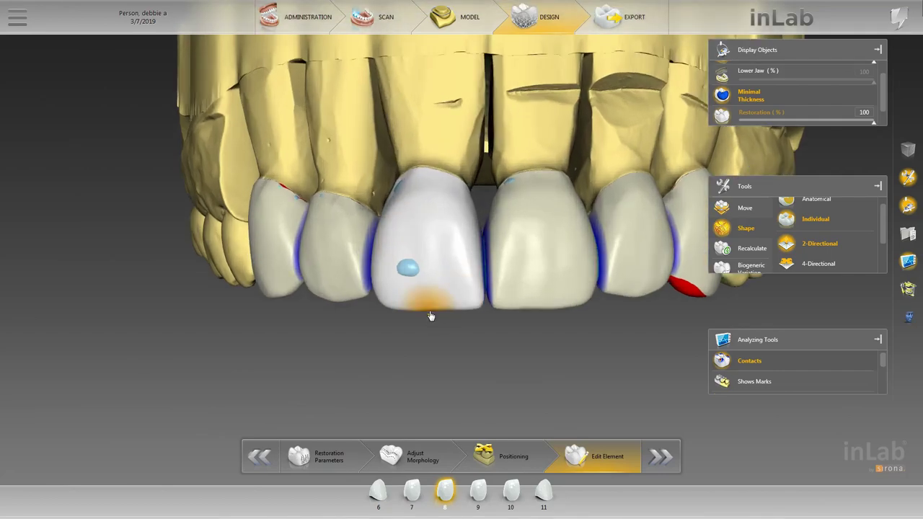
Step: Select crown 9 and display the lower jaw to compare the incisal edges with the opposing teeth
{"action": "left_click", "coordinate": [516, 309]}
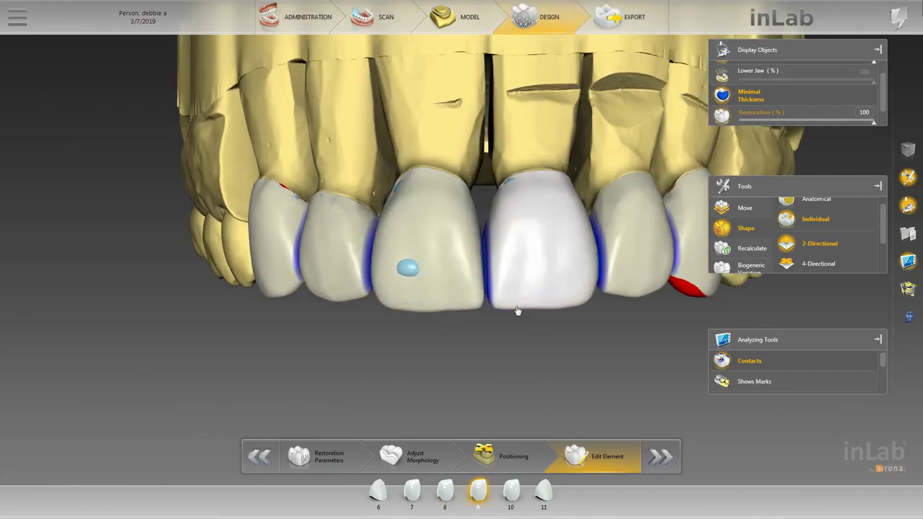
{"action": "scroll", "coordinate": [440, 298], "scroll_direction": "down", "scroll_amount": 5}
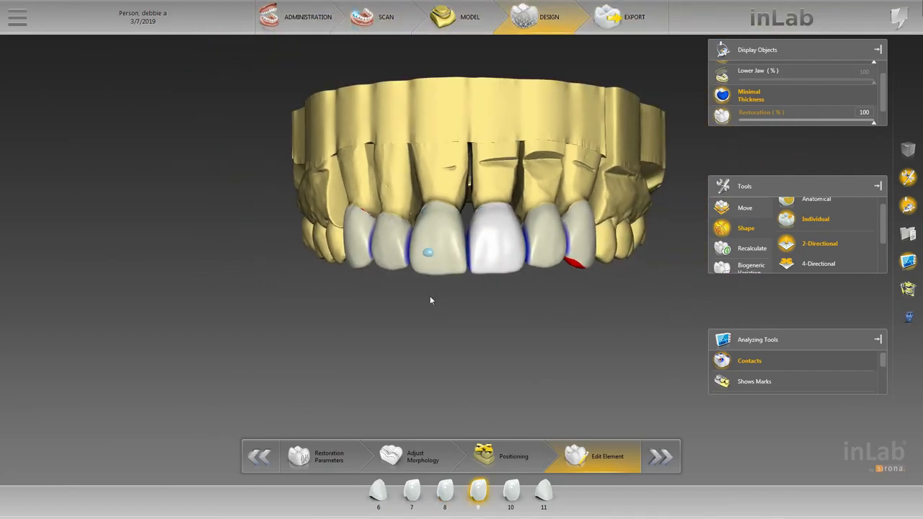
{"action": "left_click", "coordinate": [728, 73]}
{"action": "scroll", "coordinate": [630, 256], "scroll_direction": "down", "scroll_amount": 2}
{"action": "scroll", "coordinate": [506, 317], "scroll_direction": "up", "scroll_amount": 5}
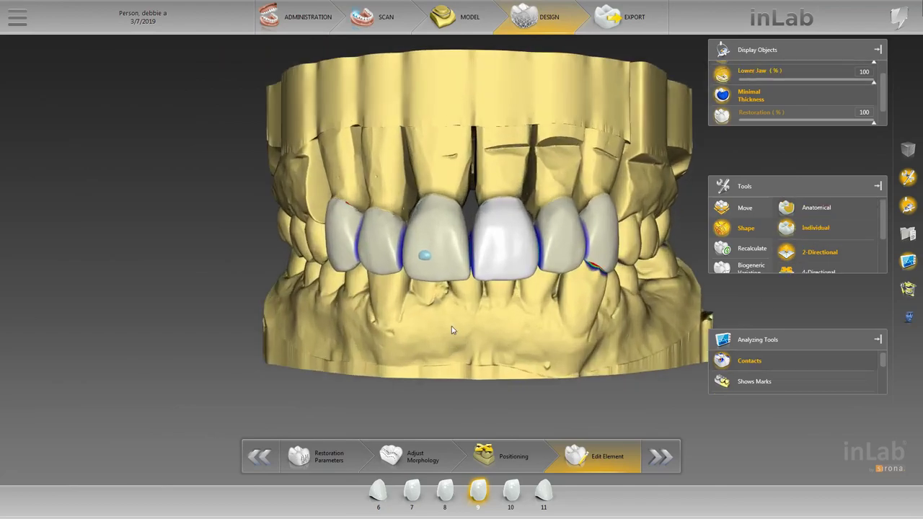
{"action": "scroll", "coordinate": [506, 317], "scroll_direction": "down", "scroll_amount": 6}
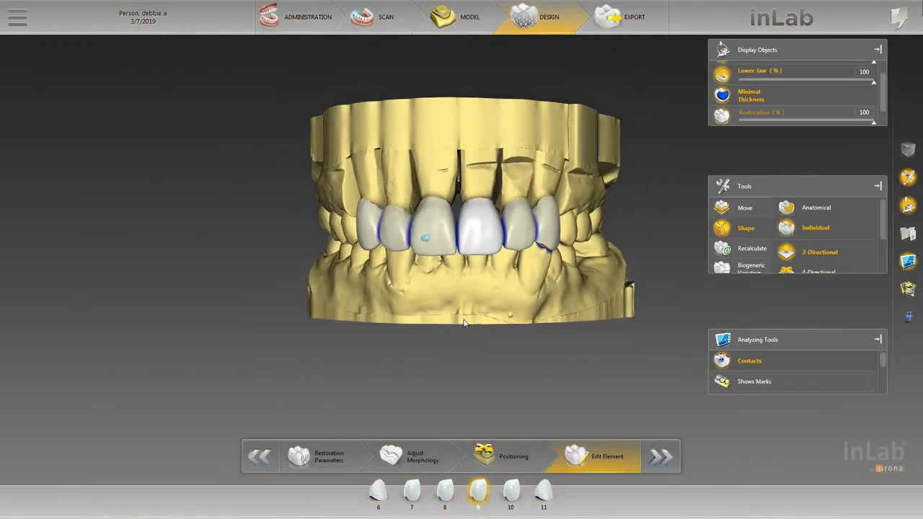
{"action": "scroll", "coordinate": [501, 273], "scroll_direction": "up", "scroll_amount": 2}
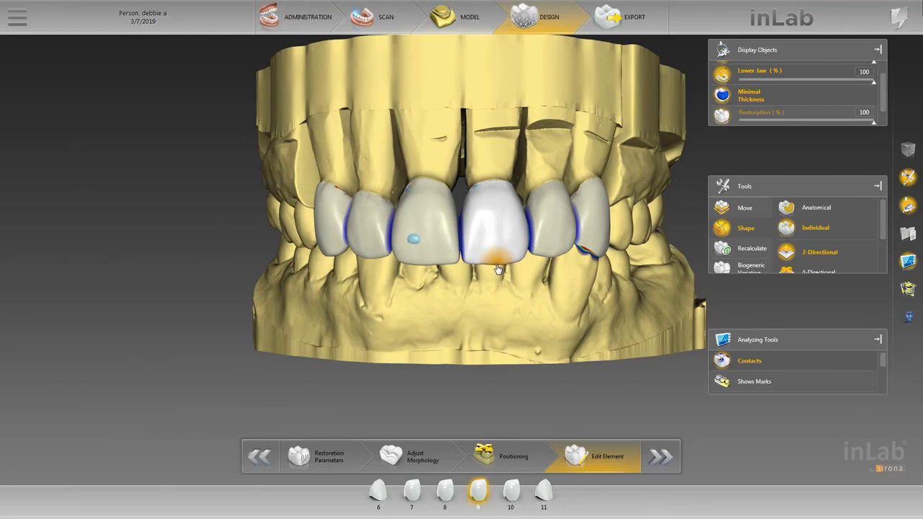
{"action": "scroll", "coordinate": [468, 325], "scroll_direction": "up", "scroll_amount": 5}
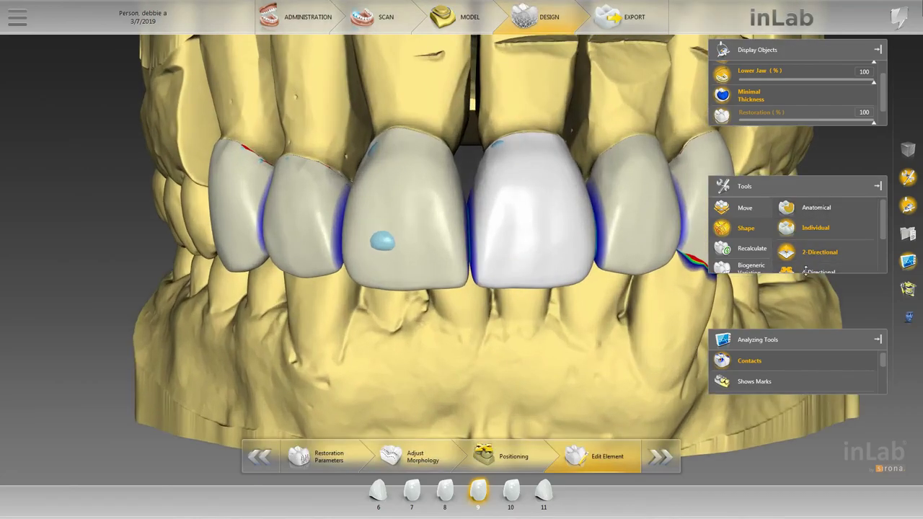
{"action": "scroll", "coordinate": [475, 294], "scroll_direction": "down", "scroll_amount": 5}
{"action": "scroll", "coordinate": [472, 274], "scroll_direction": "up", "scroll_amount": 5}
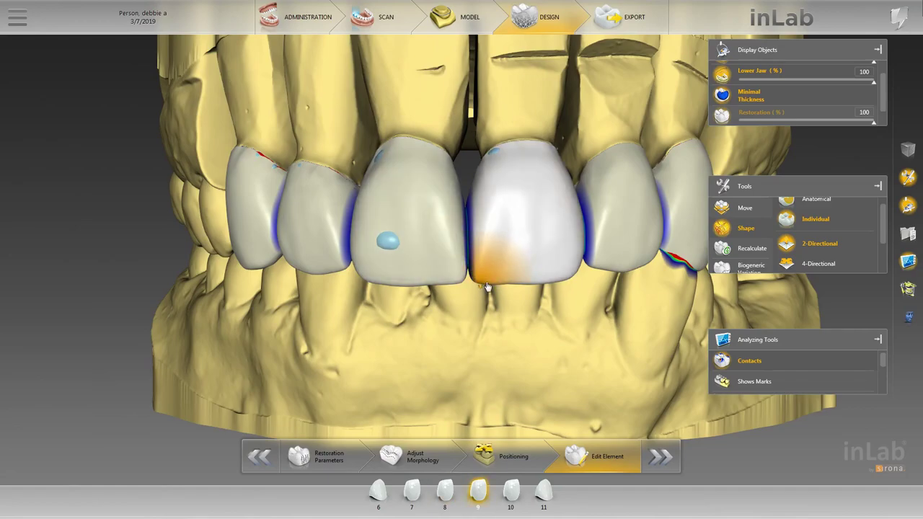
Step: Turn off the contact colouring on the crowns and make crown 8 the active restoration
{"action": "scroll", "coordinate": [482, 287], "scroll_direction": "down", "scroll_amount": 5}
{"action": "left_click", "coordinate": [749, 360]}
{"action": "scroll", "coordinate": [444, 315], "scroll_direction": "up", "scroll_amount": 4}
{"action": "scroll", "coordinate": [443, 315], "scroll_direction": "down", "scroll_amount": 5}
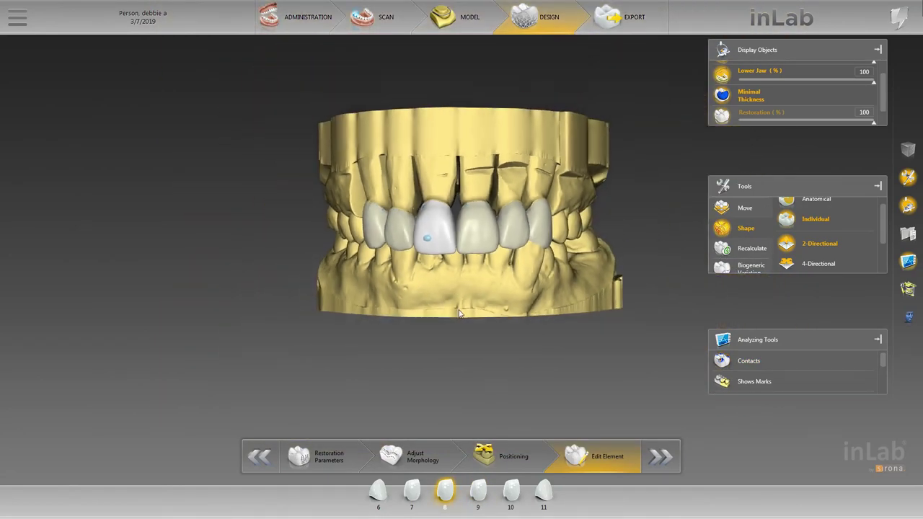
{"action": "scroll", "coordinate": [418, 307], "scroll_direction": "up", "scroll_amount": 4}
{"action": "left_click_drag", "start_coordinate": [412, 301], "coordinate": [461, 302]}
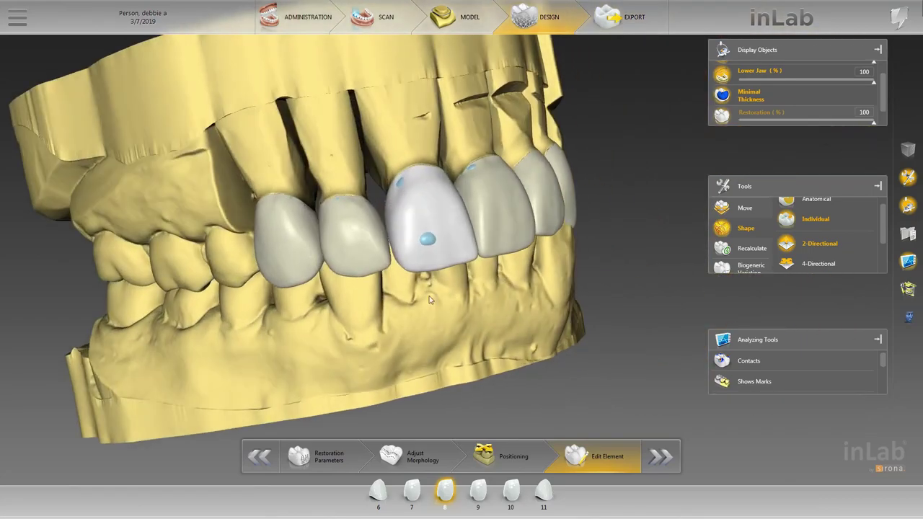
Step: Examine the mesial side of crown 7 and its transition to crown 8 from the side and from above
{"action": "scroll", "coordinate": [404, 296], "scroll_direction": "up", "scroll_amount": 5}
{"action": "left_click", "coordinate": [328, 284]}
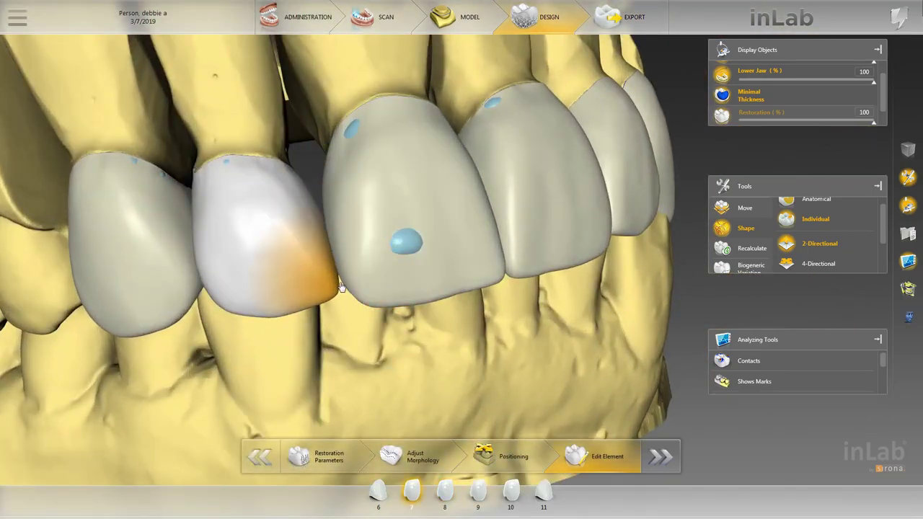
{"action": "scroll", "coordinate": [333, 286], "scroll_direction": "down", "scroll_amount": 5}
{"action": "left_click_drag", "start_coordinate": [542, 266], "coordinate": [523, 310]}
{"action": "left_click", "coordinate": [484, 252]}
{"action": "scroll", "coordinate": [437, 326], "scroll_direction": "up", "scroll_amount": 5}
{"action": "left_click_drag", "start_coordinate": [437, 325], "coordinate": [505, 309]}
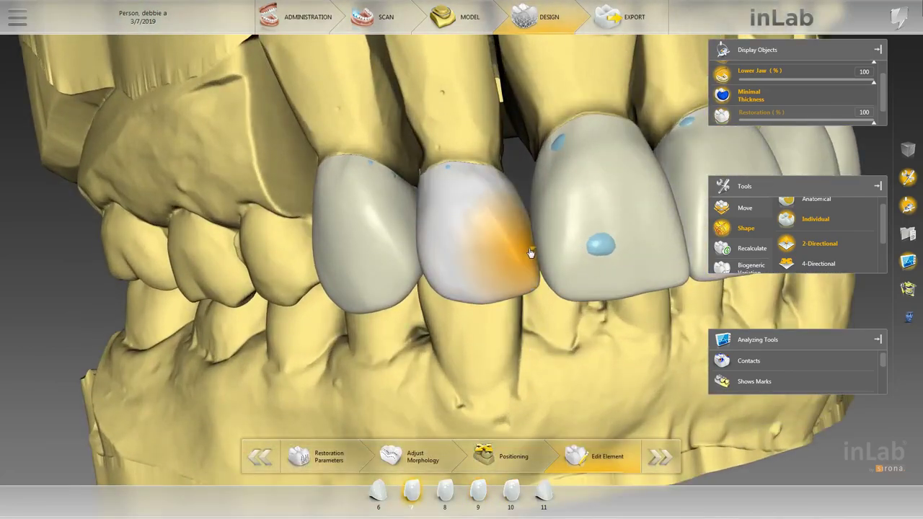
{"action": "left_click_drag", "start_coordinate": [548, 290], "coordinate": [558, 306]}
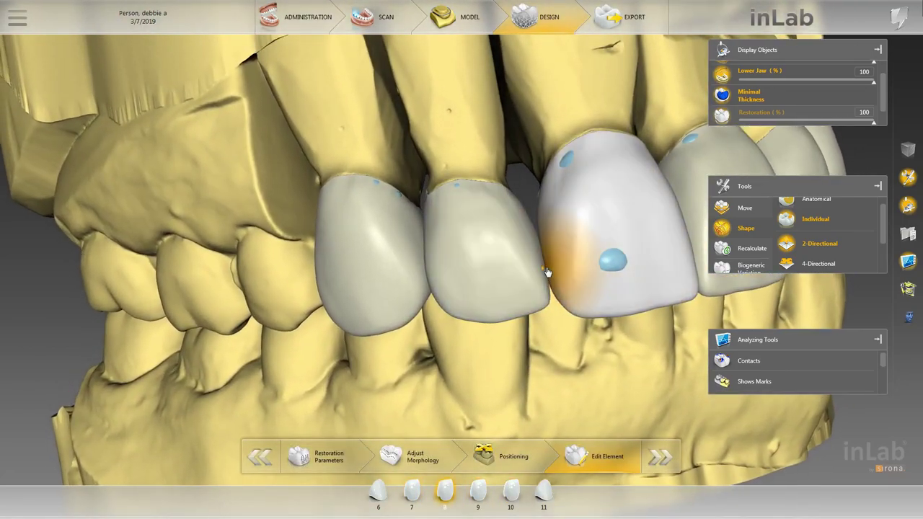
{"action": "left_click_drag", "start_coordinate": [548, 272], "coordinate": [491, 294]}
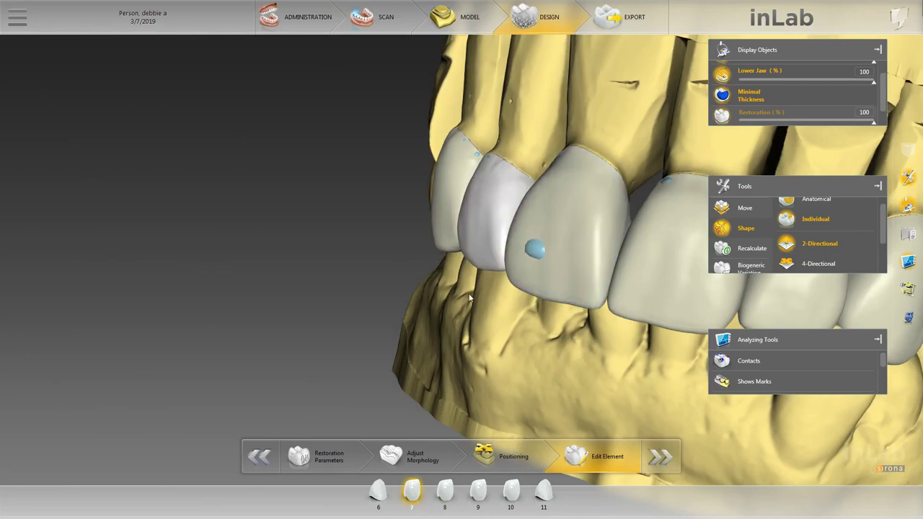
{"action": "right_click_drag", "start_coordinate": [519, 229], "coordinate": [479, 247]}
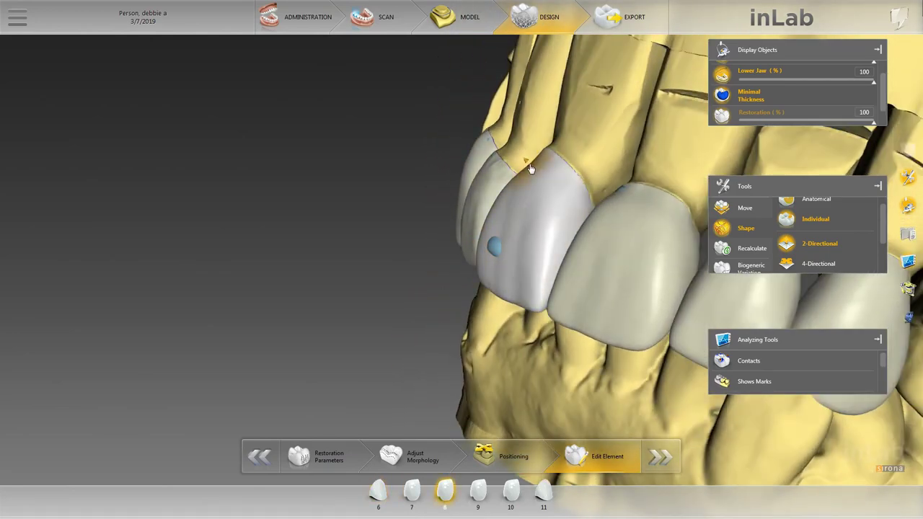
{"action": "left_click_drag", "start_coordinate": [592, 158], "coordinate": [487, 167]}
{"action": "right_click_drag", "start_coordinate": [486, 166], "coordinate": [610, 283]}
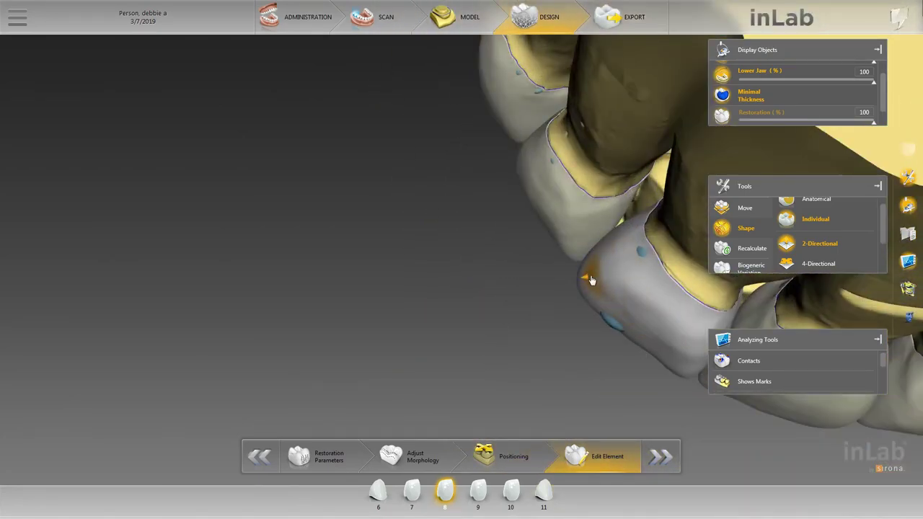
Step: Examine all six anterior crowns in relation to the lower jaw from the front and both sides
{"action": "scroll", "coordinate": [576, 361], "scroll_direction": "down", "scroll_amount": 5}
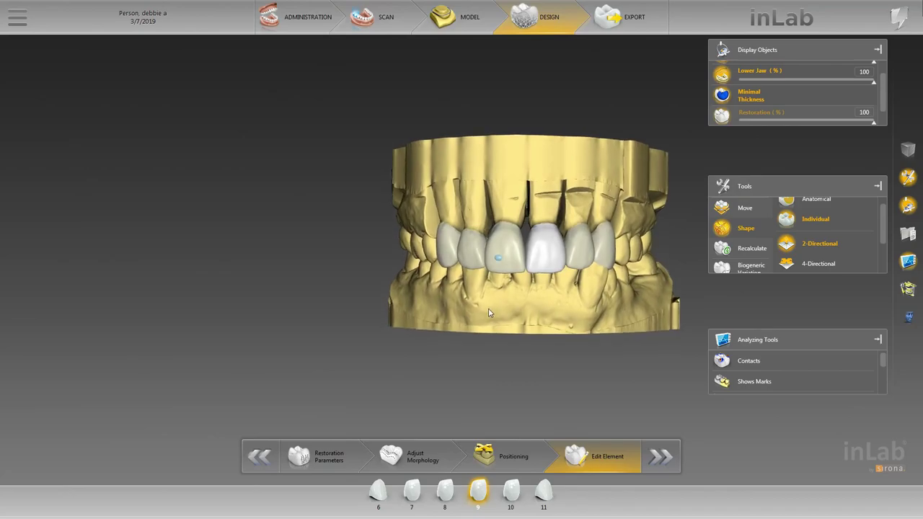
{"action": "left_click", "coordinate": [519, 228]}
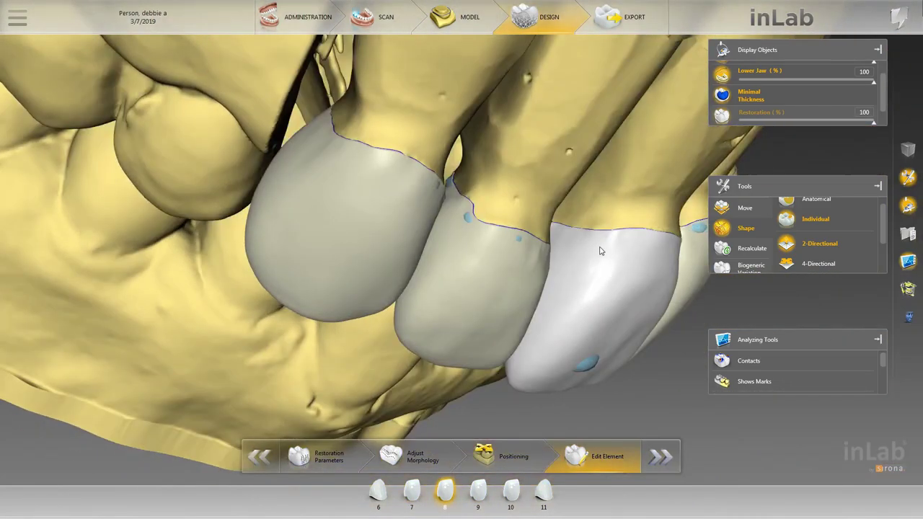
{"action": "middle_click_drag", "start_coordinate": [601, 252], "coordinate": [656, 267]}
{"action": "middle_click_drag", "start_coordinate": [635, 319], "coordinate": [558, 290]}
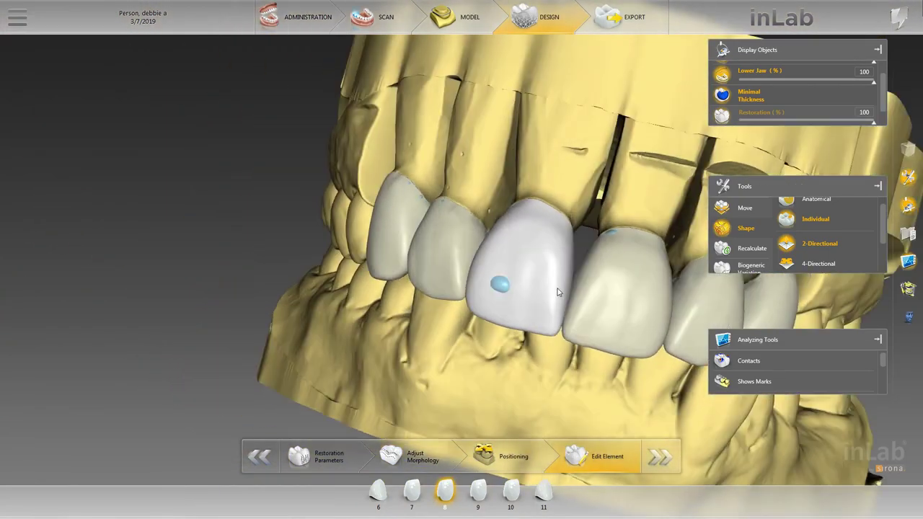
{"action": "left_click", "coordinate": [606, 286]}
{"action": "middle_click_drag", "start_coordinate": [552, 371], "coordinate": [497, 302]}
{"action": "scroll", "coordinate": [484, 267], "scroll_direction": "up", "scroll_amount": 6}
{"action": "scroll", "coordinate": [497, 302], "scroll_direction": "down", "scroll_amount": 2}
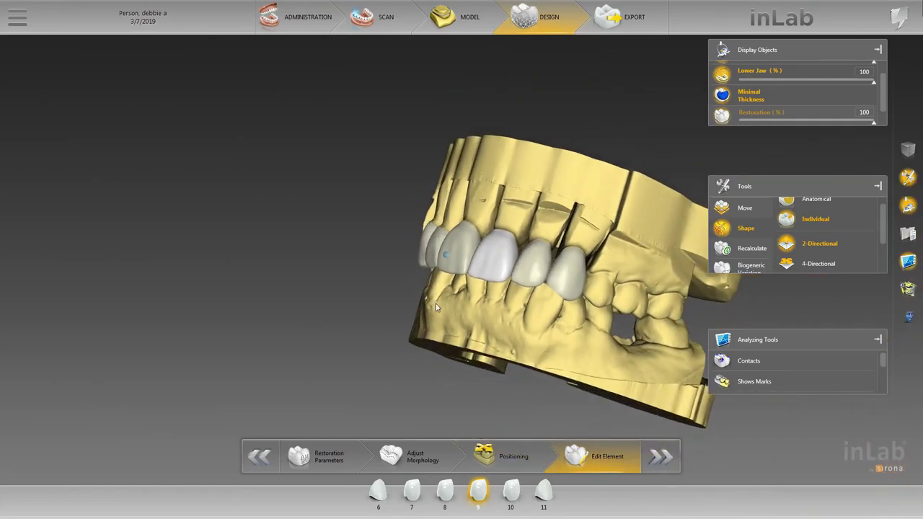
{"action": "right_click_drag", "start_coordinate": [435, 303], "coordinate": [545, 291]}
{"action": "scroll", "coordinate": [544, 291], "scroll_direction": "up", "scroll_amount": 5}
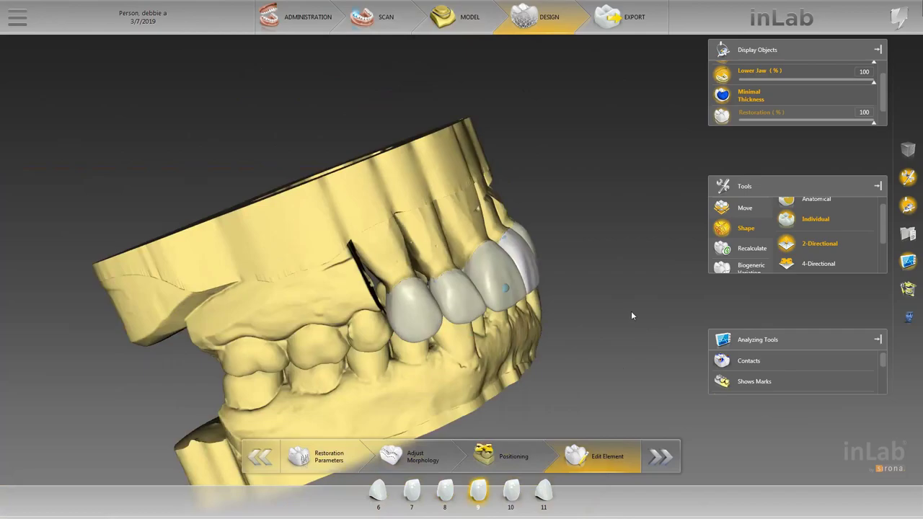
{"action": "right_click_drag", "start_coordinate": [631, 311], "coordinate": [401, 252]}
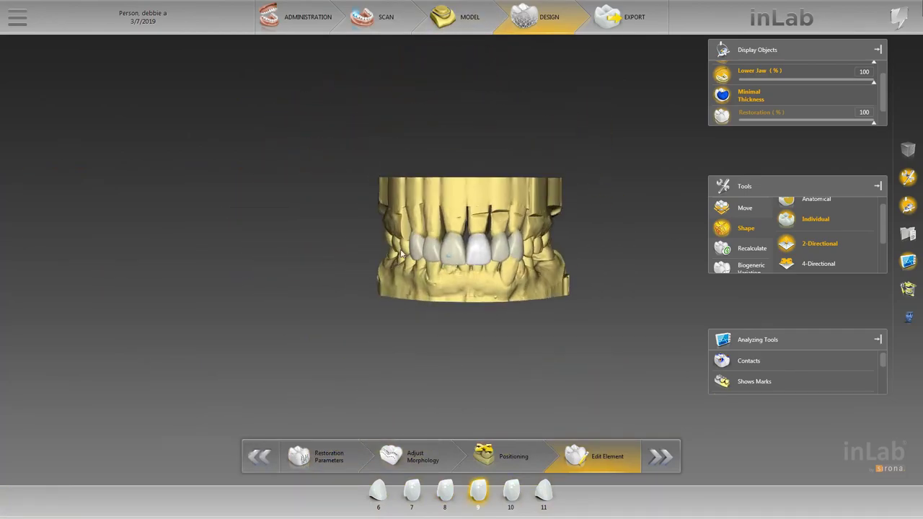
{"action": "scroll", "coordinate": [496, 322], "scroll_direction": "up", "scroll_amount": 4}
{"action": "left_click_drag", "start_coordinate": [514, 321], "coordinate": [517, 311]}
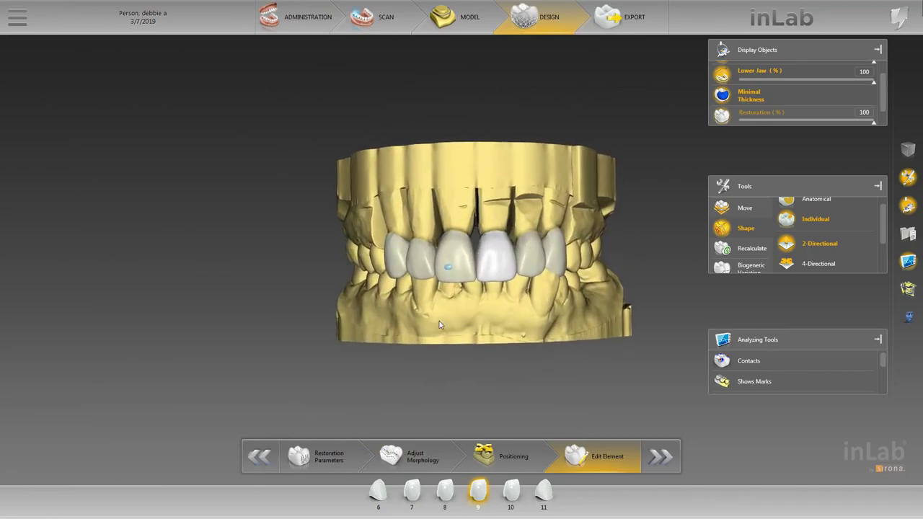
Step: Use the Incisal Variation tool on crown 7 with a strength of 96% and variation 3
{"action": "scroll", "coordinate": [443, 327], "scroll_direction": "up", "scroll_amount": 3}
{"action": "scroll", "coordinate": [737, 267], "scroll_direction": "down", "scroll_amount": 3}
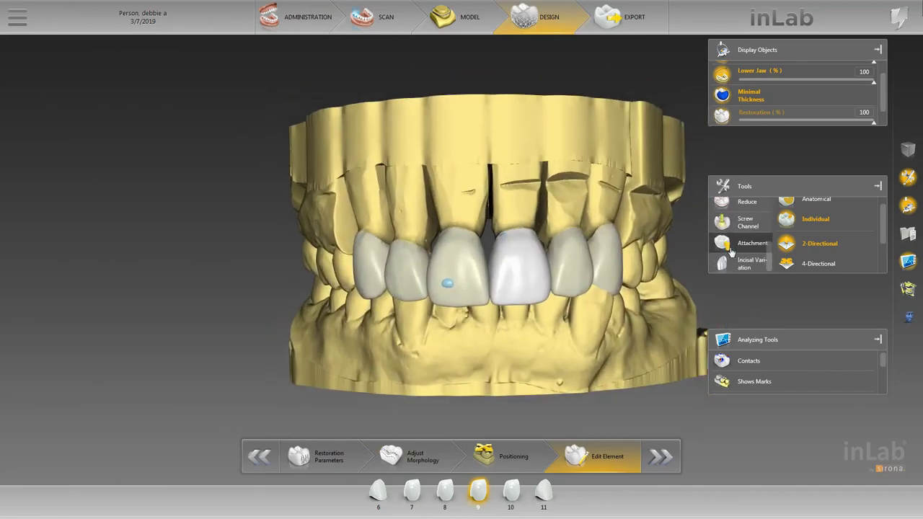
{"action": "left_click", "coordinate": [737, 268]}
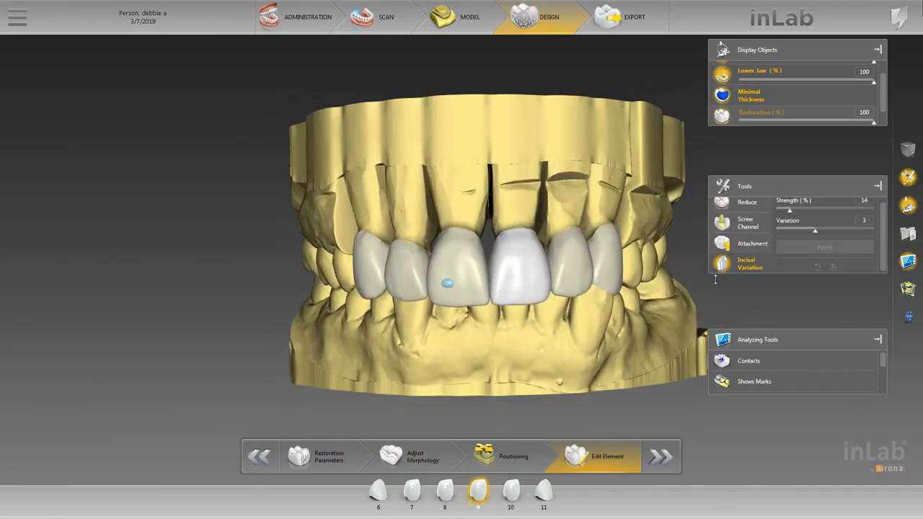
{"action": "left_click", "coordinate": [403, 280]}
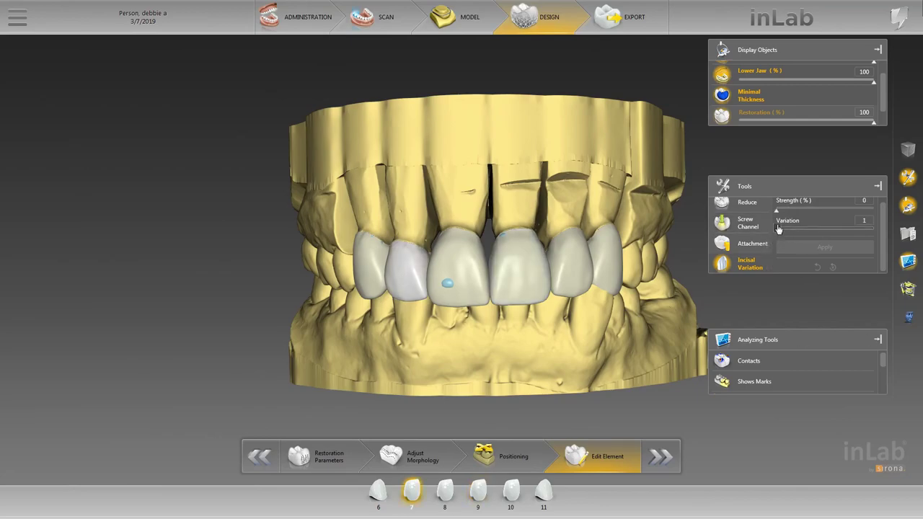
{"action": "left_click_drag", "start_coordinate": [777, 228], "coordinate": [870, 236]}
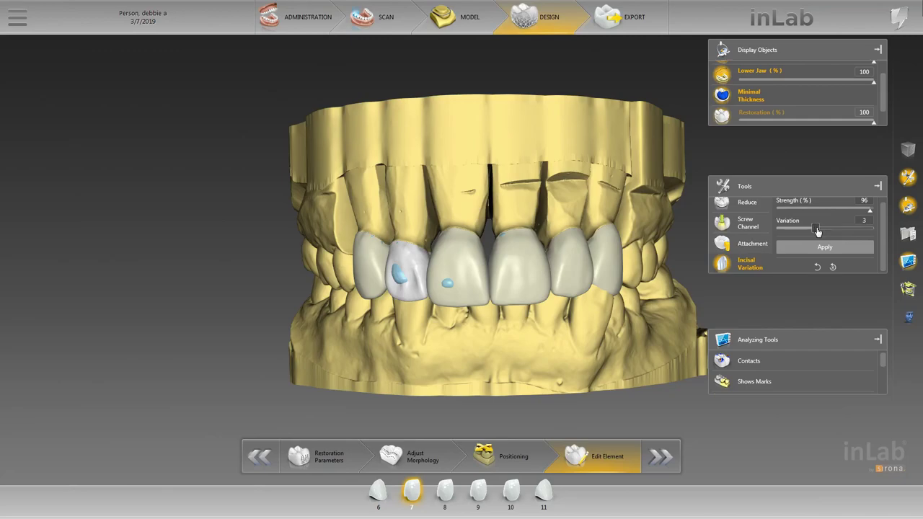
Step: Set crown 7's incisal variation to type 2 and its strength to 22%
{"action": "left_click_drag", "start_coordinate": [815, 230], "coordinate": [801, 235]}
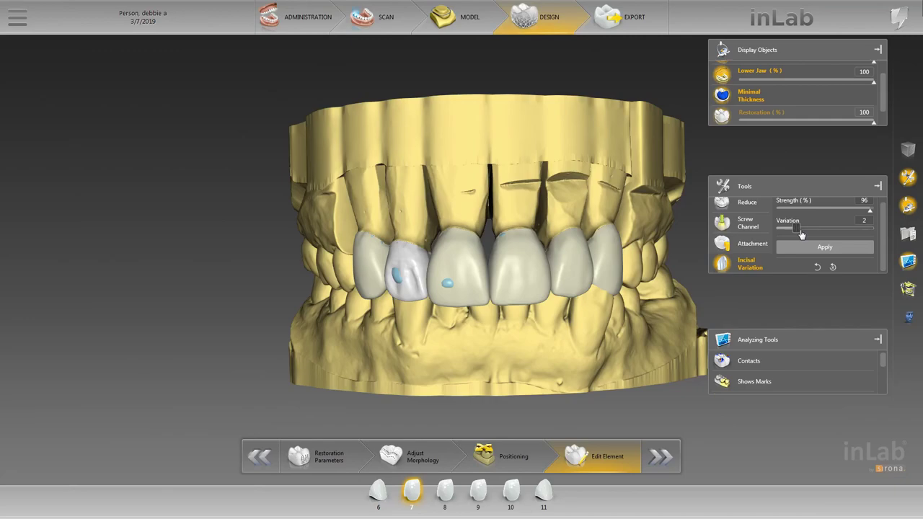
{"action": "mouse_move", "coordinate": [793, 229]}
{"action": "left_mouse_down"}
{"action": "mouse_move", "coordinate": [788, 243]}
{"action": "mouse_move", "coordinate": [803, 238]}
{"action": "left_mouse_up"}
{"action": "left_click_drag", "start_coordinate": [861, 219], "coordinate": [805, 222]}
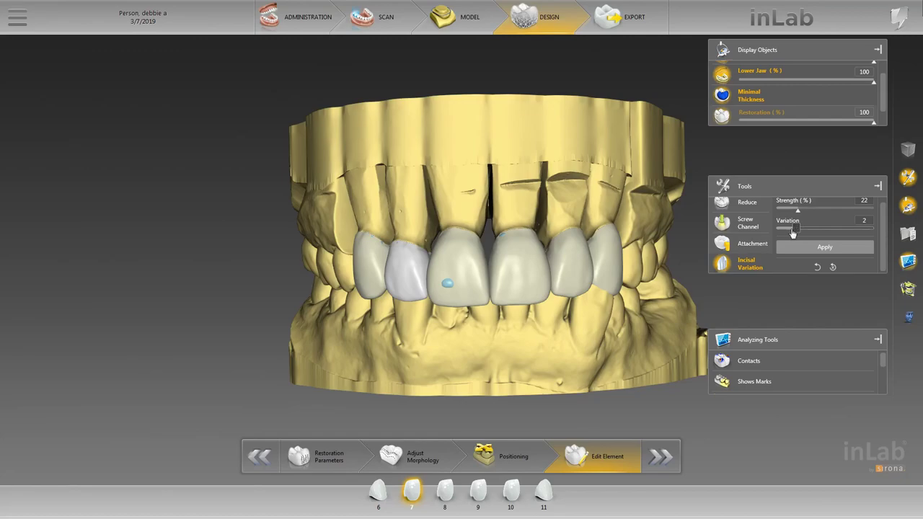
Step: Change crown 7's incisal variation to type 1, checking its labial surface from the side
{"action": "mouse_move", "coordinate": [792, 235]}
{"action": "left_mouse_down"}
{"action": "mouse_move", "coordinate": [816, 233]}
{"action": "mouse_move", "coordinate": [775, 236]}
{"action": "mouse_move", "coordinate": [795, 236]}
{"action": "left_mouse_up"}
{"action": "middle_click_drag", "start_coordinate": [425, 330], "coordinate": [534, 268]}
{"action": "scroll", "coordinate": [537, 267], "scroll_direction": "up", "scroll_amount": 5}
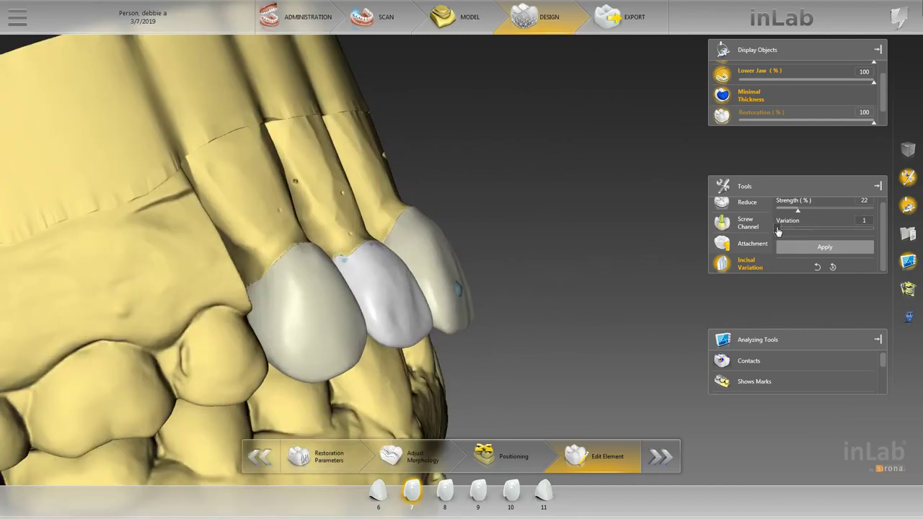
{"action": "left_click_drag", "start_coordinate": [801, 229], "coordinate": [783, 241]}
Step: Shape the mesial labial edge of crown 7 with the individual, 2-directional Shape tool
{"action": "right_click", "coordinate": [405, 300]}
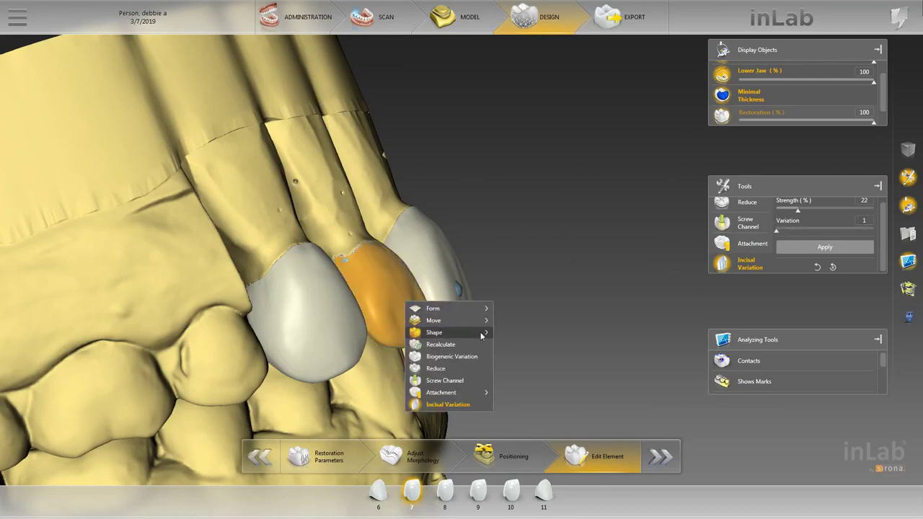
{"action": "mouse_move", "coordinate": [447, 326]}
{"action": "left_click", "coordinate": [530, 344]}
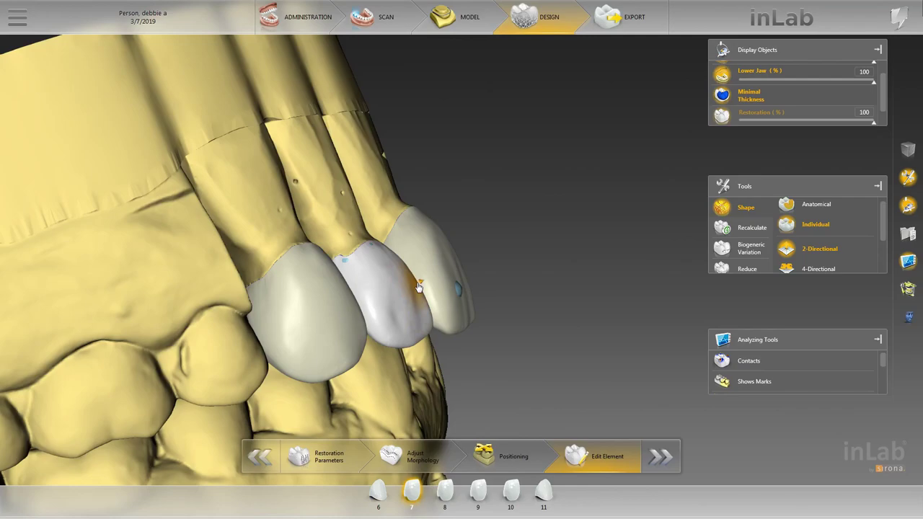
{"action": "left_click", "coordinate": [451, 328]}
{"action": "left_click_drag", "start_coordinate": [524, 343], "coordinate": [579, 318]}
{"action": "left_click", "coordinate": [433, 306]}
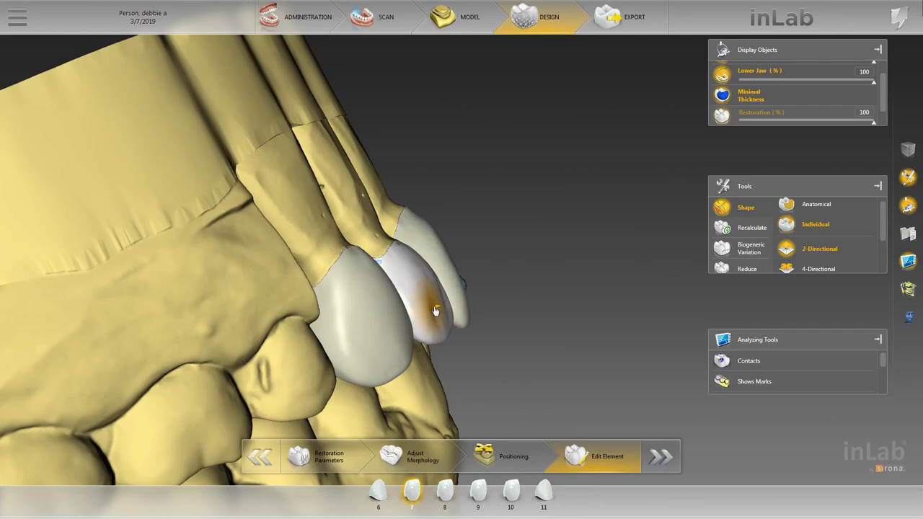
{"action": "left_click", "coordinate": [458, 303]}
Step: Examine crown 7's contour from the side and from above, and compare it with the other anterior crowns from the front
{"action": "left_click_drag", "start_coordinate": [469, 322], "coordinate": [491, 385]}
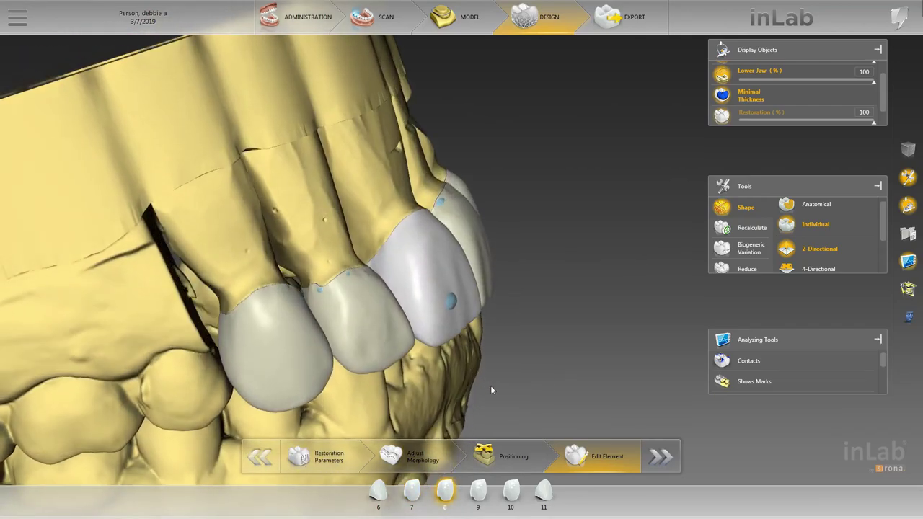
{"action": "scroll", "coordinate": [491, 384], "scroll_direction": "down", "scroll_amount": 3}
{"action": "left_click_drag", "start_coordinate": [495, 331], "coordinate": [467, 391]}
{"action": "scroll", "coordinate": [364, 361], "scroll_direction": "up", "scroll_amount": 3}
{"action": "left_click", "coordinate": [364, 366]}
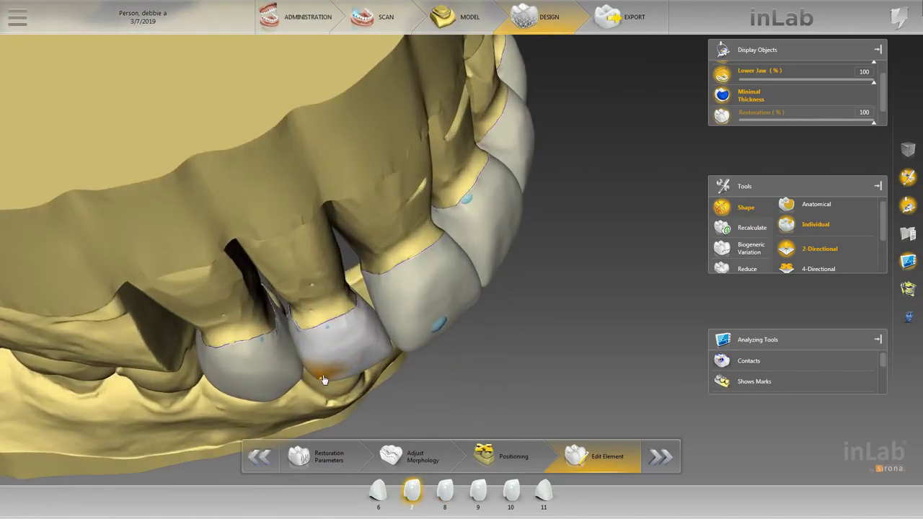
{"action": "right_click_drag", "start_coordinate": [324, 379], "coordinate": [362, 337]}
{"action": "left_click_drag", "start_coordinate": [516, 329], "coordinate": [518, 333]}
{"action": "scroll", "coordinate": [518, 333], "scroll_direction": "up", "scroll_amount": 2}
{"action": "scroll", "coordinate": [517, 332], "scroll_direction": "up", "scroll_amount": 3}
{"action": "double_click", "coordinate": [365, 301]}
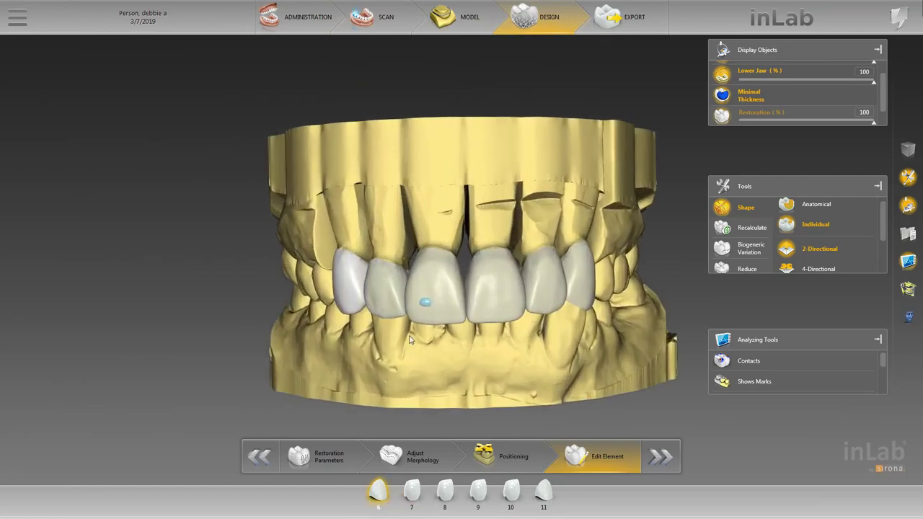
{"action": "left_click", "coordinate": [381, 288]}
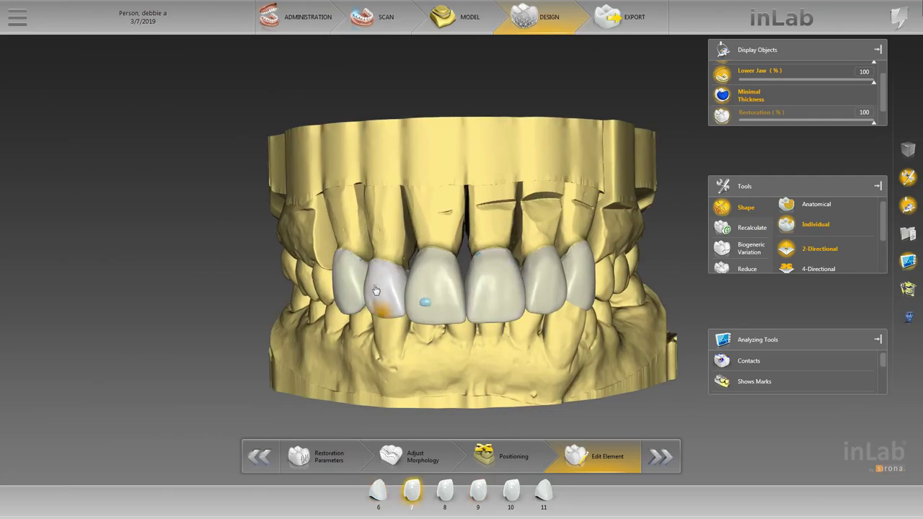
{"action": "scroll", "coordinate": [384, 290], "scroll_direction": "up", "scroll_amount": 2}
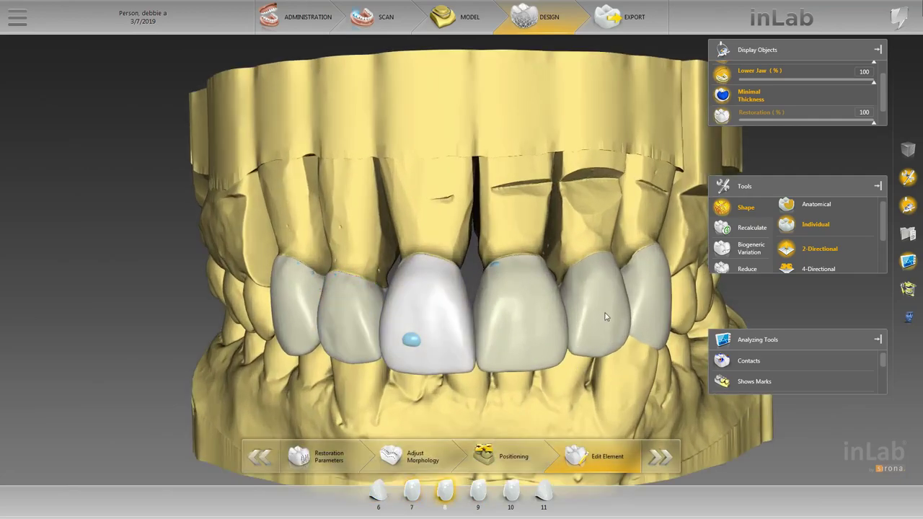
{"action": "left_click", "coordinate": [586, 288]}
{"action": "scroll", "coordinate": [624, 267], "scroll_direction": "down", "scroll_amount": 3}
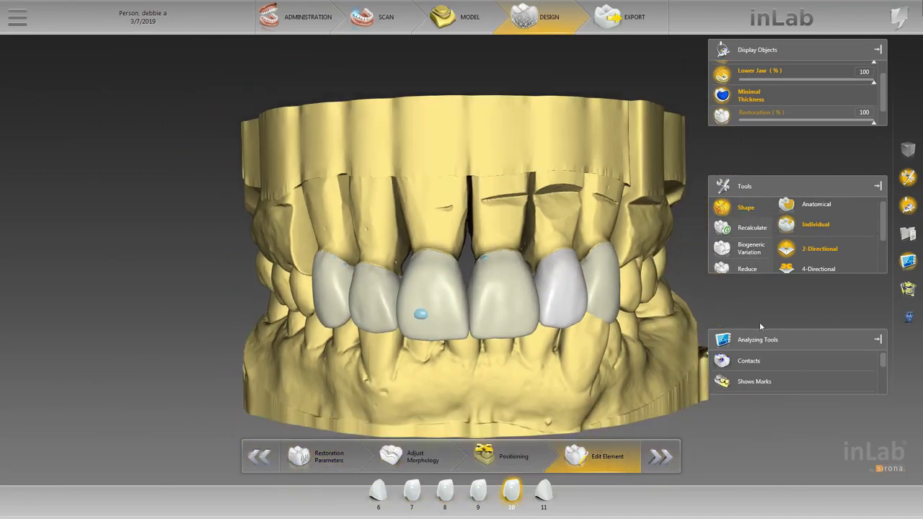
{"action": "left_click", "coordinate": [563, 284]}
{"action": "scroll", "coordinate": [566, 284], "scroll_direction": "down", "scroll_amount": 1}
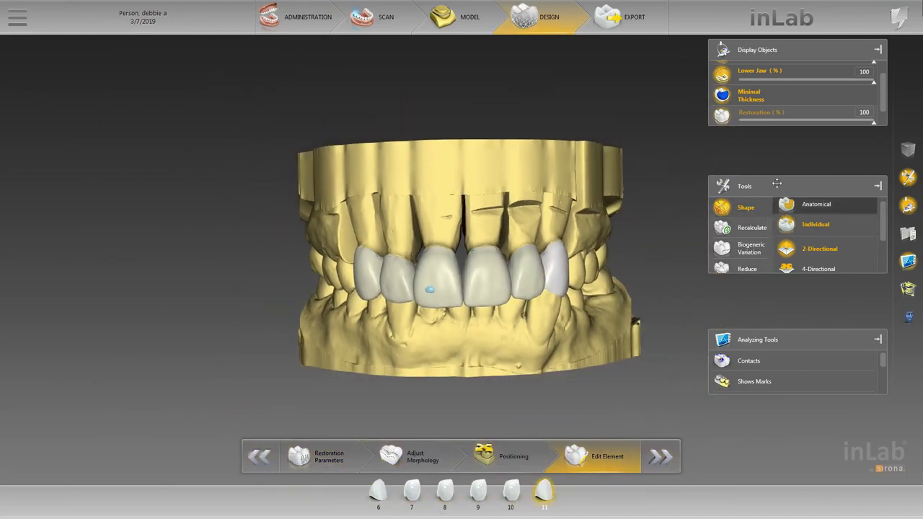
{"action": "scroll", "coordinate": [810, 223], "scroll_direction": "down", "scroll_amount": 2}
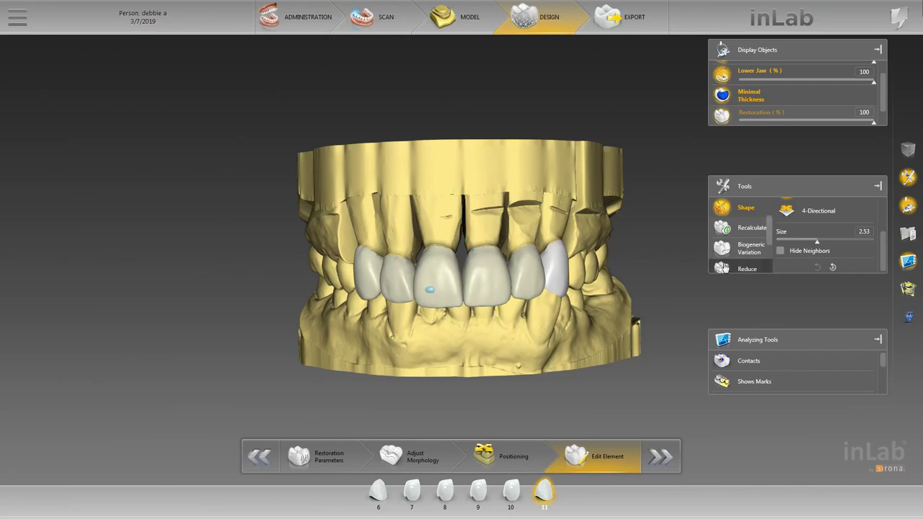
{"action": "scroll", "coordinate": [725, 260], "scroll_direction": "down", "scroll_amount": 3}
{"action": "left_click", "coordinate": [726, 262]}
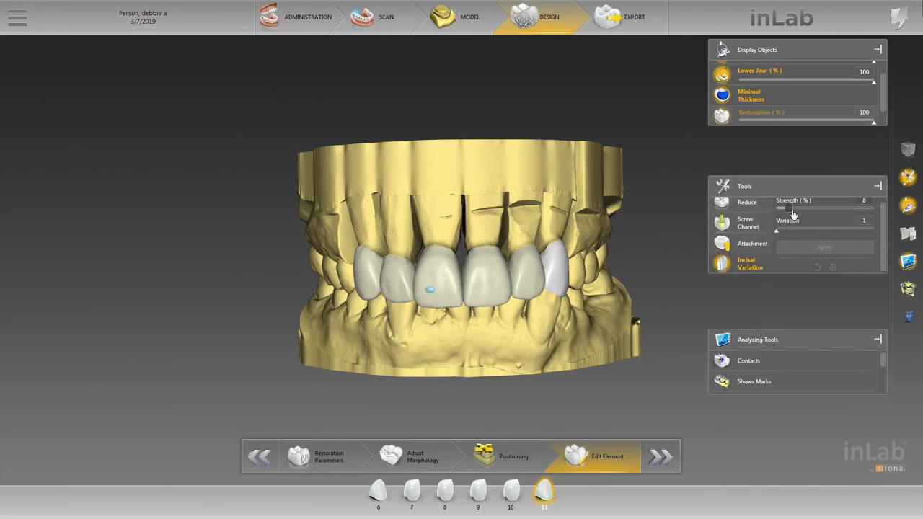
{"action": "left_click_drag", "start_coordinate": [791, 213], "coordinate": [813, 216]}
{"action": "scroll", "coordinate": [635, 331], "scroll_direction": "up", "scroll_amount": 3}
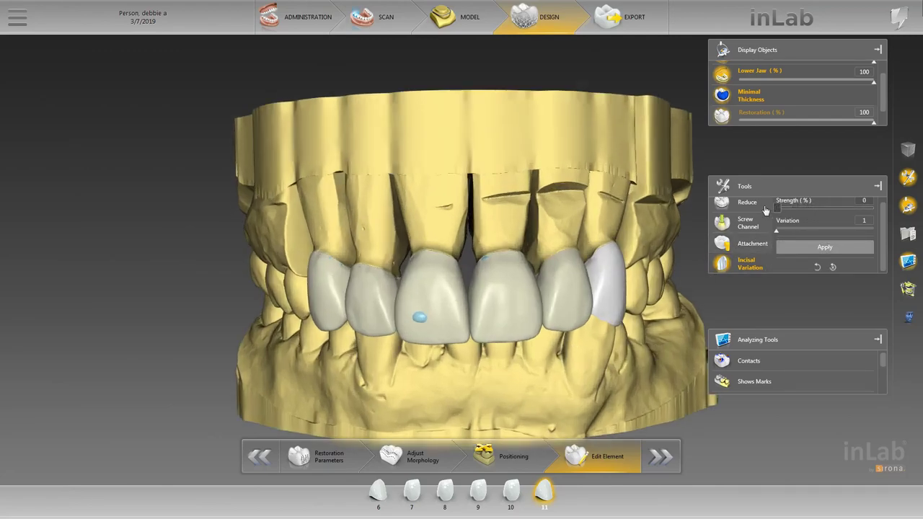
Step: Give crown 10 an incisal variation of type 1 with a strength of 14%
{"action": "left_click", "coordinate": [562, 293]}
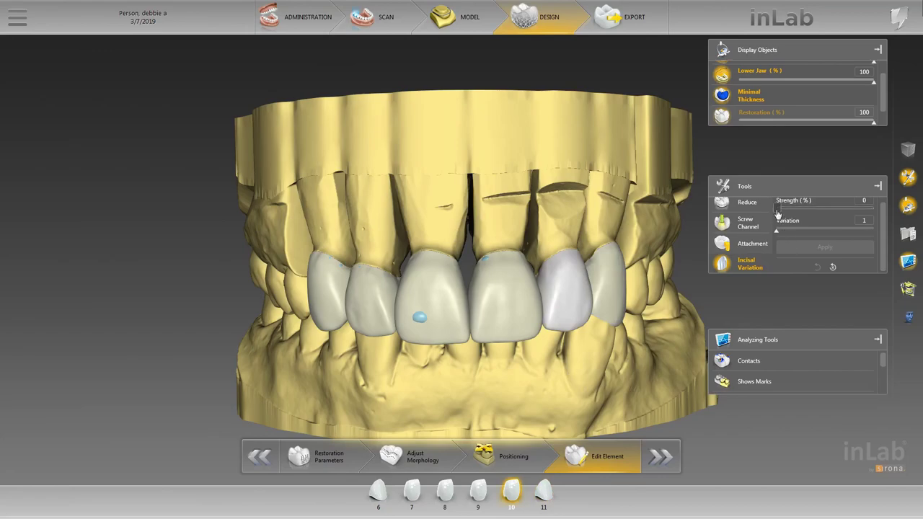
{"action": "left_click_drag", "start_coordinate": [777, 214], "coordinate": [820, 212]}
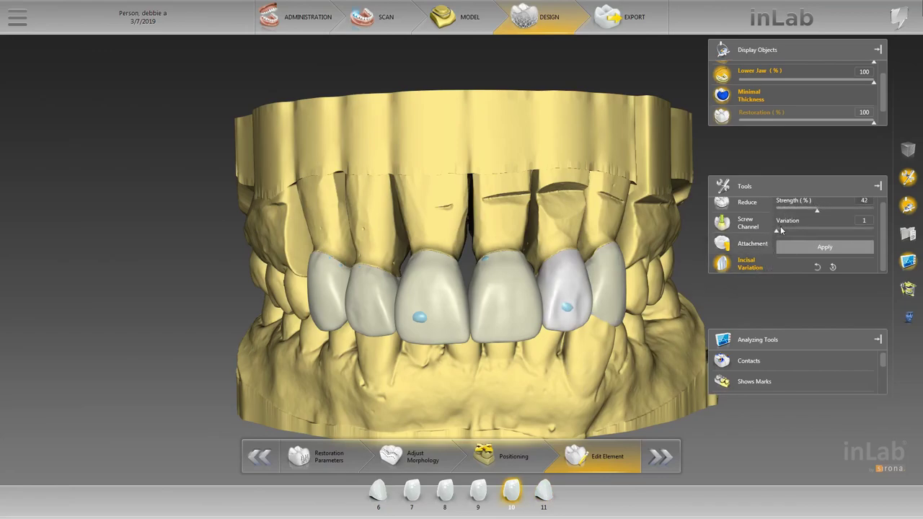
{"action": "left_click_drag", "start_coordinate": [783, 234], "coordinate": [799, 236]}
{"action": "mouse_move", "coordinate": [795, 229]}
{"action": "left_mouse_down"}
{"action": "mouse_move", "coordinate": [779, 230]}
{"action": "mouse_move", "coordinate": [810, 211]}
{"action": "mouse_move", "coordinate": [793, 220]}
{"action": "left_mouse_up"}
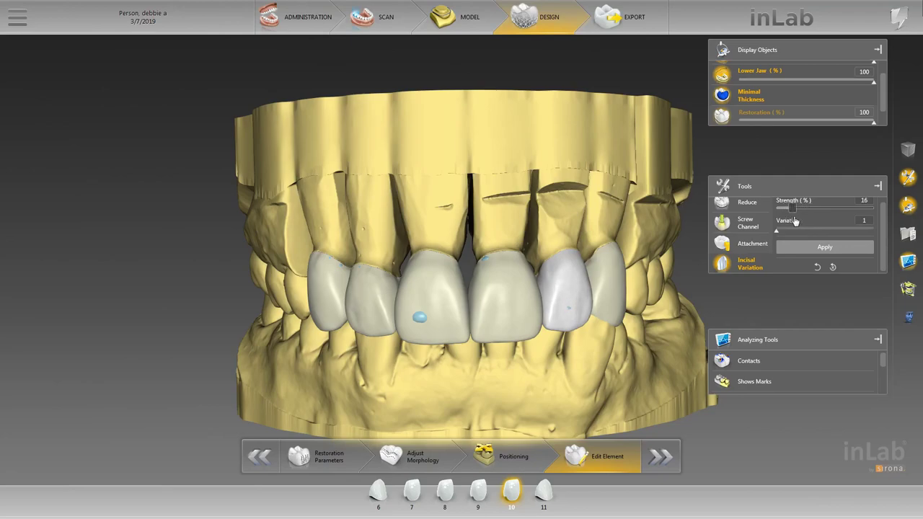
{"action": "left_click_drag", "start_coordinate": [793, 222], "coordinate": [791, 223]}
Step: Shape the mesial side of crown 10 with the individual, 2-directional Shape tool
{"action": "left_click_drag", "start_coordinate": [651, 331], "coordinate": [539, 337]}
{"action": "scroll", "coordinate": [540, 333], "scroll_direction": "up", "scroll_amount": 5}
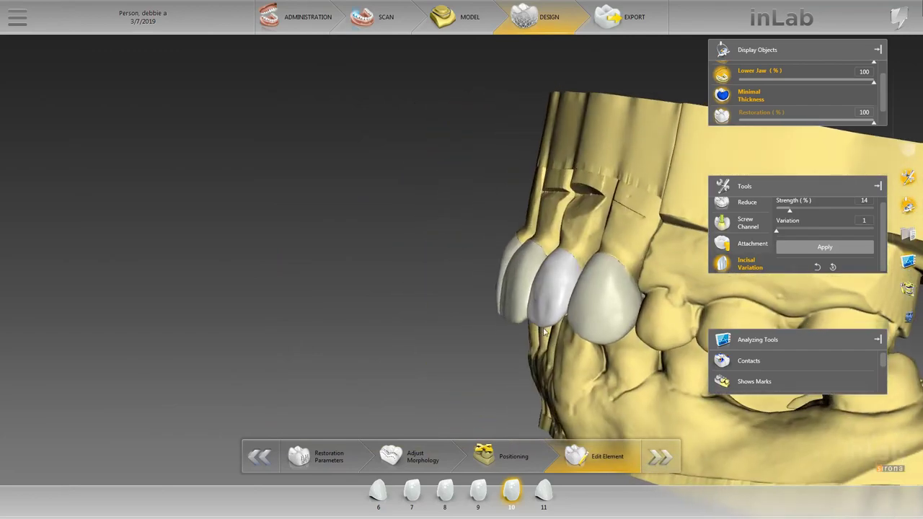
{"action": "right_click", "coordinate": [616, 376]}
{"action": "mouse_move", "coordinate": [653, 407]}
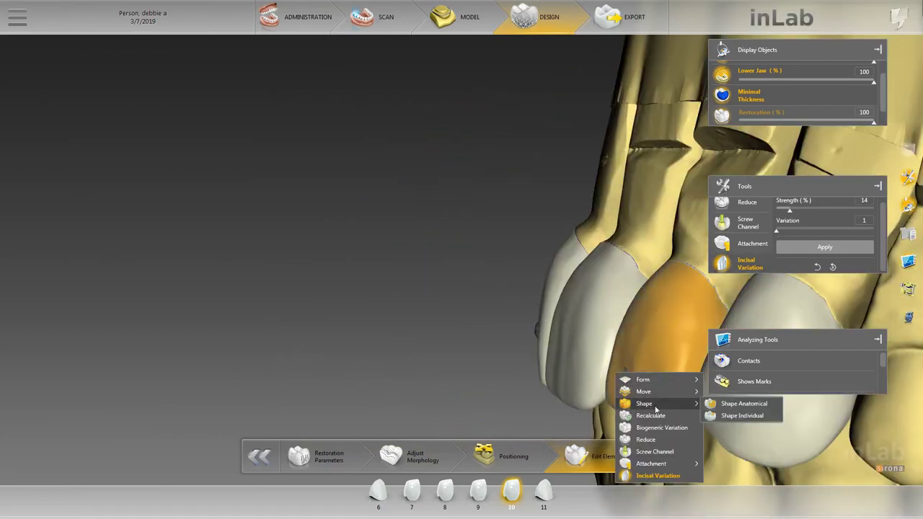
{"action": "left_click", "coordinate": [738, 420]}
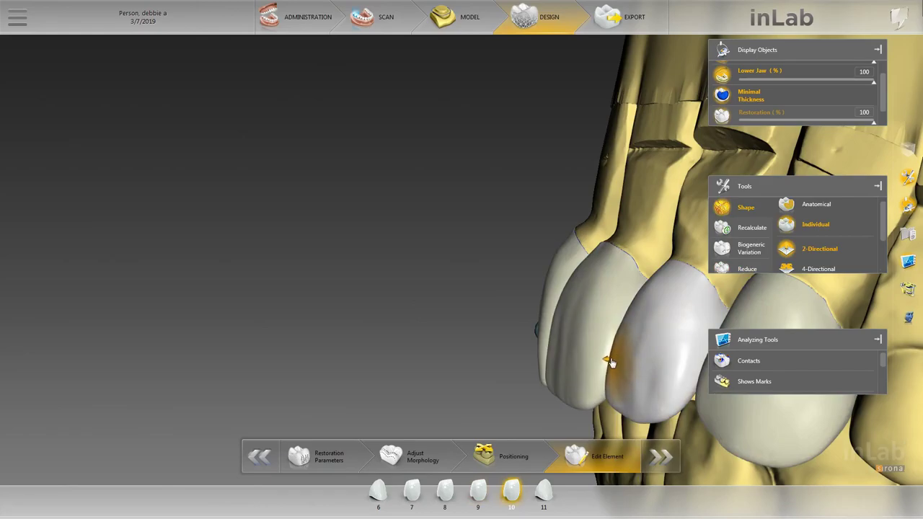
{"action": "left_click", "coordinate": [587, 374]}
Step: Examine the labial contours of crowns 9, 10 and 11 from the opposite side and from above
{"action": "scroll", "coordinate": [530, 396], "scroll_direction": "down", "scroll_amount": 3}
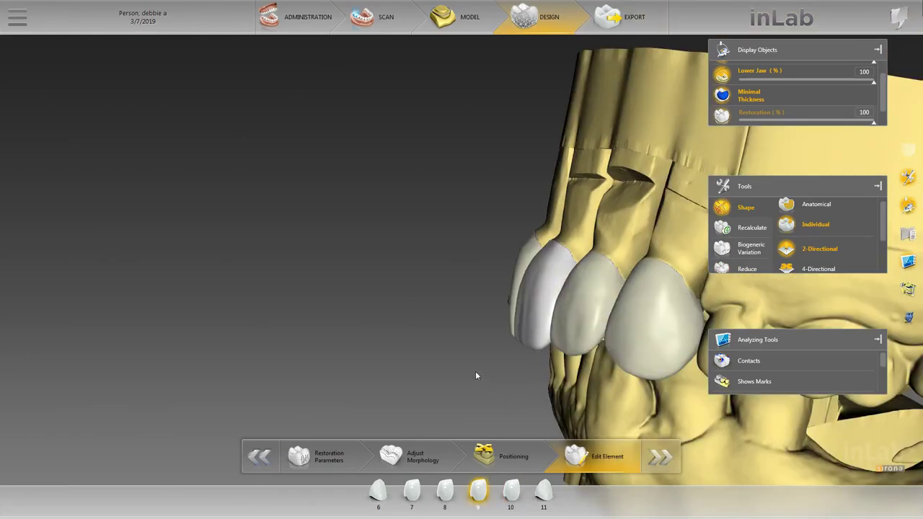
{"action": "left_click_drag", "start_coordinate": [475, 373], "coordinate": [661, 316]}
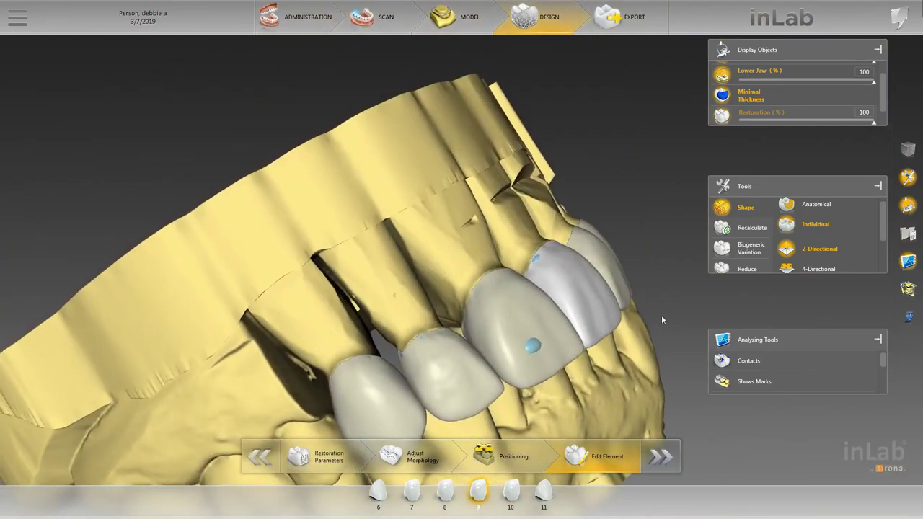
{"action": "right_click_drag", "start_coordinate": [661, 317], "coordinate": [595, 355]}
{"action": "scroll", "coordinate": [595, 355], "scroll_direction": "up", "scroll_amount": 2}
{"action": "left_click", "coordinate": [548, 375]}
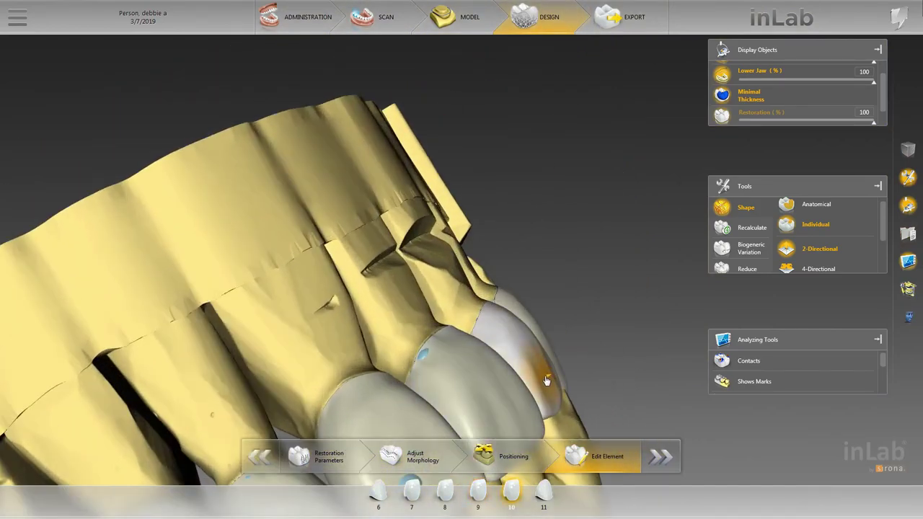
{"action": "right_click_drag", "start_coordinate": [613, 346], "coordinate": [537, 352]}
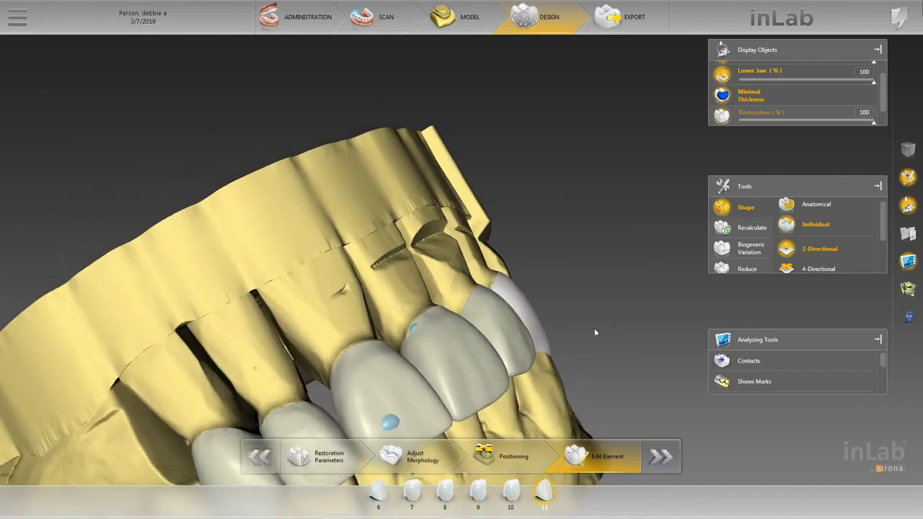
{"action": "left_click_drag", "start_coordinate": [594, 330], "coordinate": [447, 363]}
Step: Refine the mesial labial edge of crown 10 with the Shape tool in side view
{"action": "left_click", "coordinate": [446, 362]}
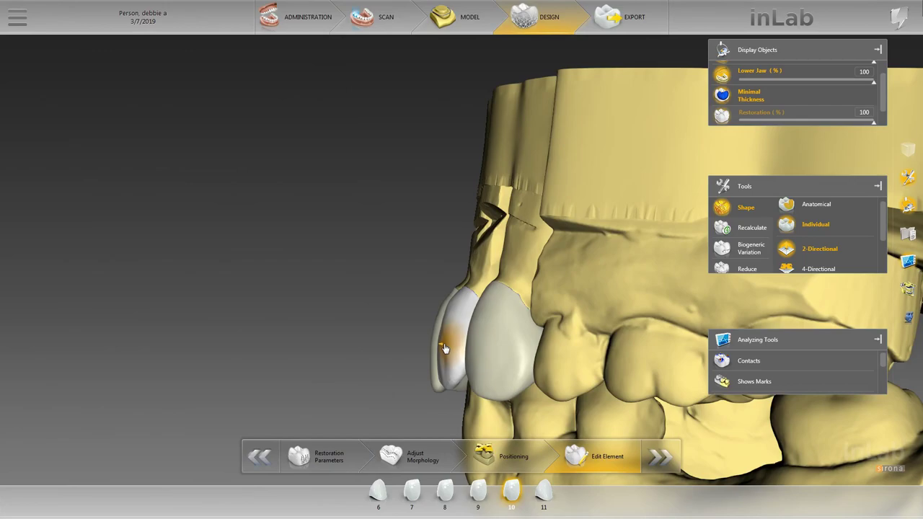
{"action": "left_click_drag", "start_coordinate": [396, 300], "coordinate": [421, 302]}
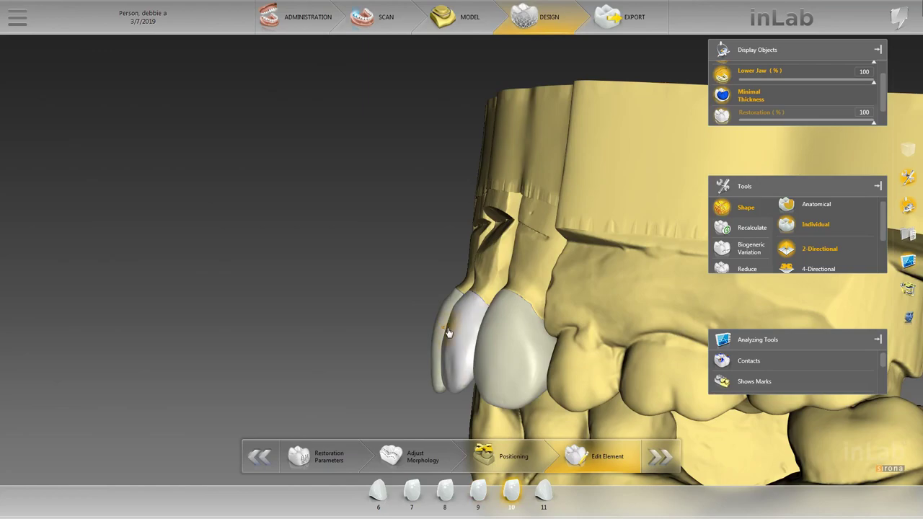
{"action": "left_click", "coordinate": [446, 332]}
{"action": "left_click_drag", "start_coordinate": [394, 271], "coordinate": [407, 279]}
{"action": "left_click", "coordinate": [460, 338]}
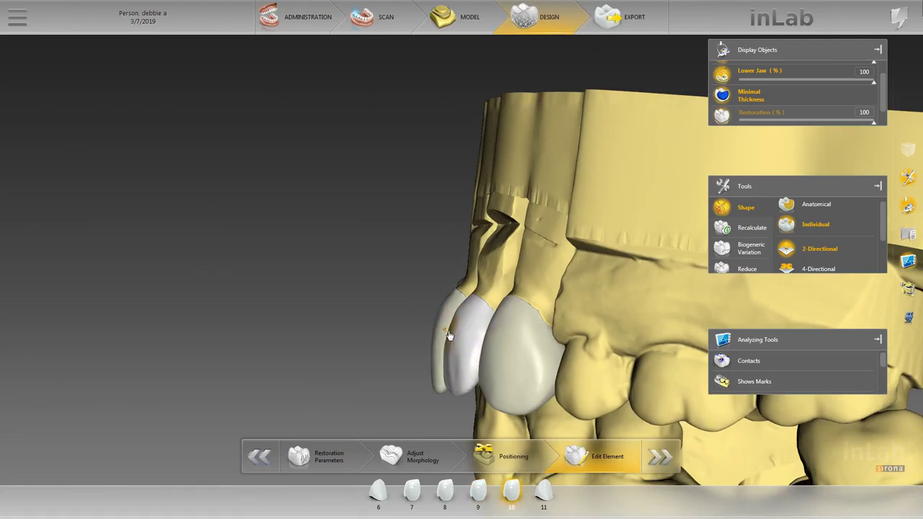
Step: Shape the transition between the distal side of crown 9 and the mesial side of crown 10
{"action": "left_click", "coordinate": [439, 339]}
{"action": "left_click_drag", "start_coordinate": [382, 312], "coordinate": [394, 313]}
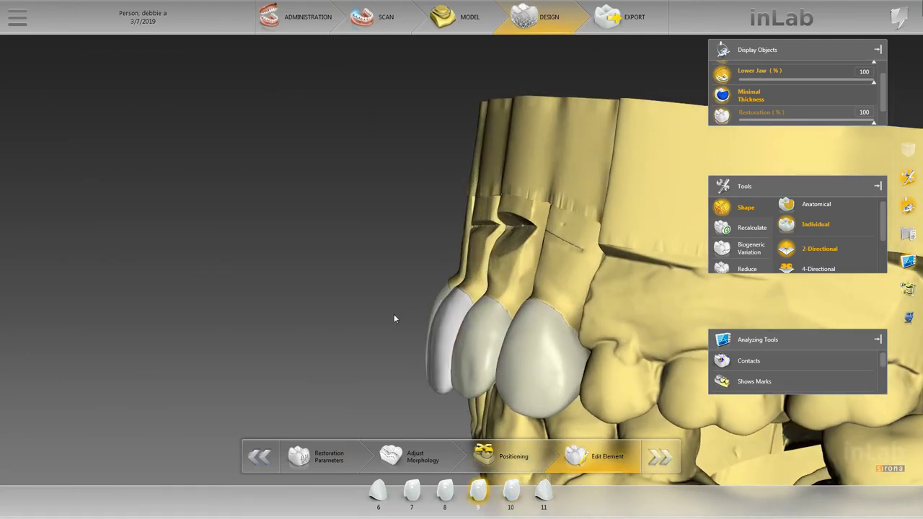
{"action": "scroll", "coordinate": [470, 374], "scroll_direction": "up", "scroll_amount": 2}
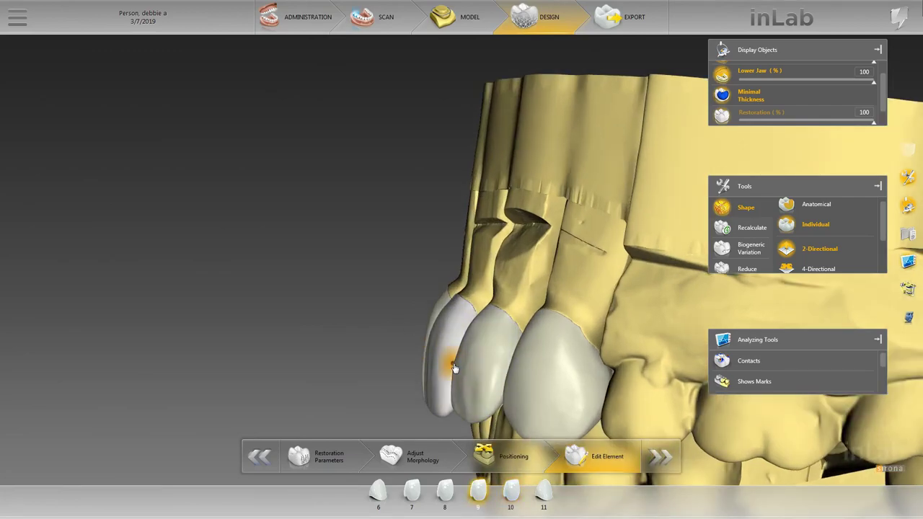
{"action": "left_click", "coordinate": [454, 367]}
{"action": "left_click", "coordinate": [468, 371]}
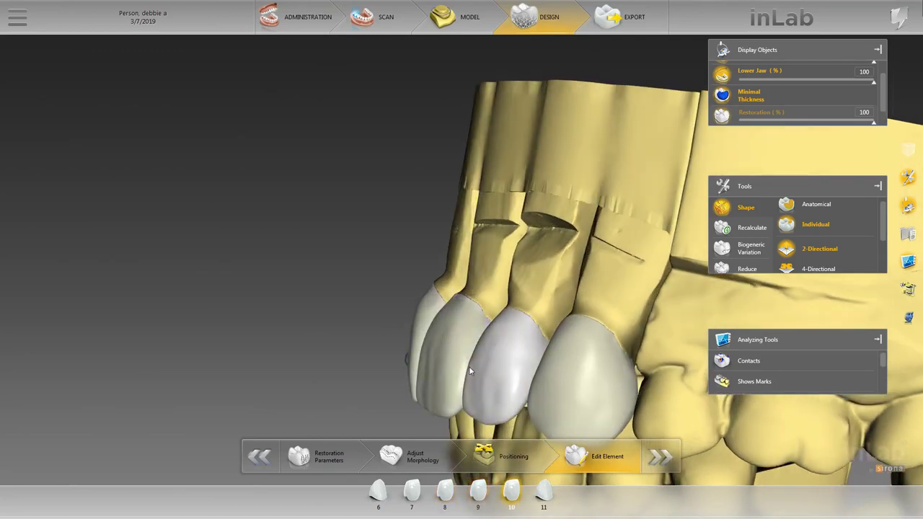
{"action": "left_click", "coordinate": [470, 368]}
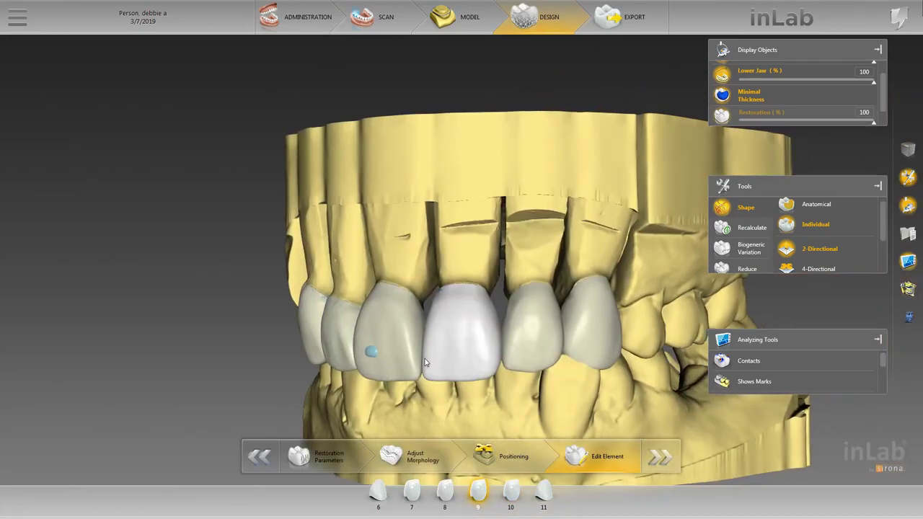
Step: Apply the Incisal Variation tool to crown 9 with a strength of 58% and variation 1
{"action": "middle_click_drag", "start_coordinate": [459, 356], "coordinate": [469, 376]}
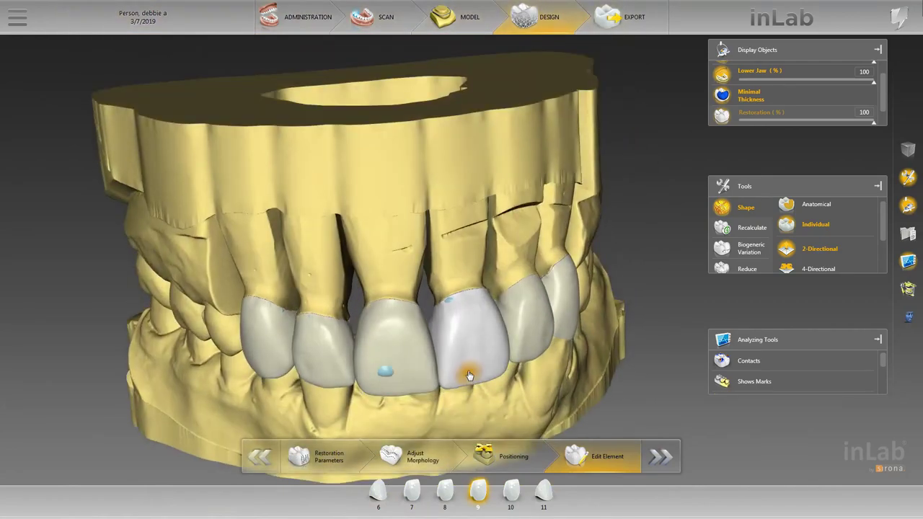
{"action": "scroll", "coordinate": [746, 260], "scroll_direction": "down", "scroll_amount": 3}
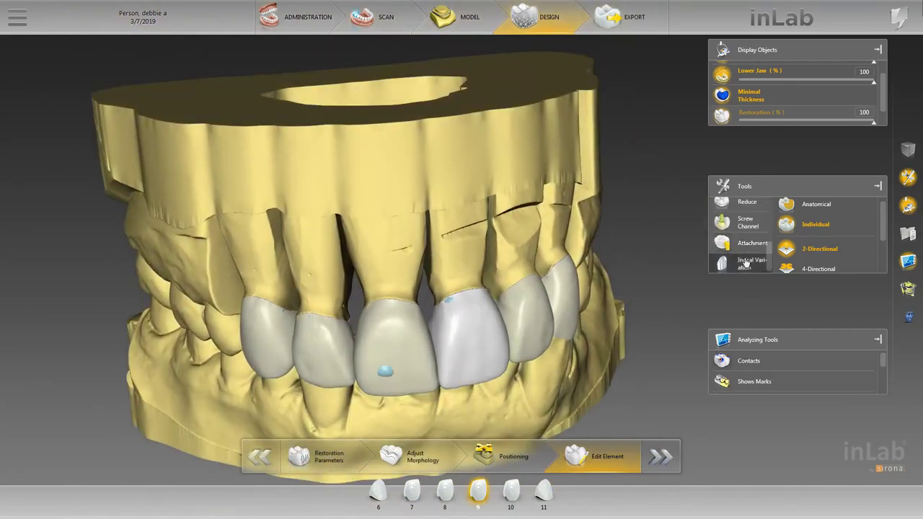
{"action": "left_click", "coordinate": [745, 266]}
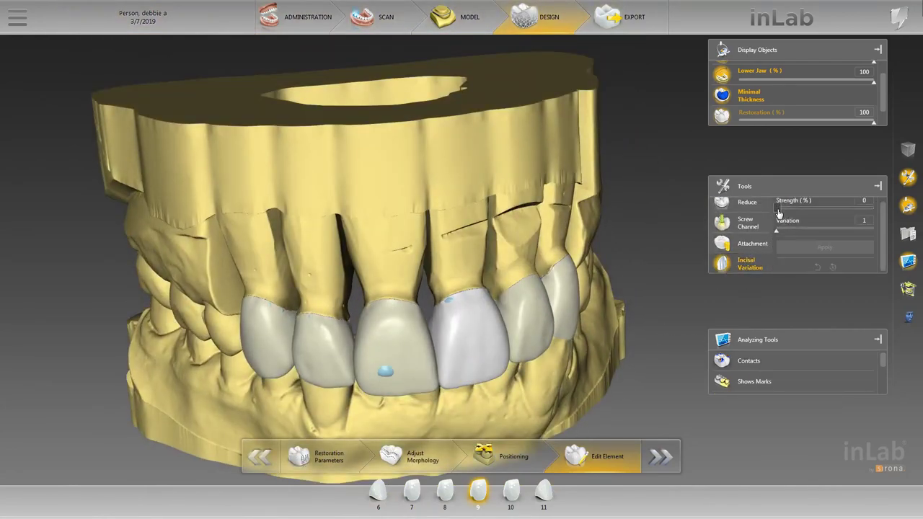
{"action": "left_click_drag", "start_coordinate": [778, 214], "coordinate": [834, 228]}
{"action": "left_click_drag", "start_coordinate": [610, 235], "coordinate": [565, 309]}
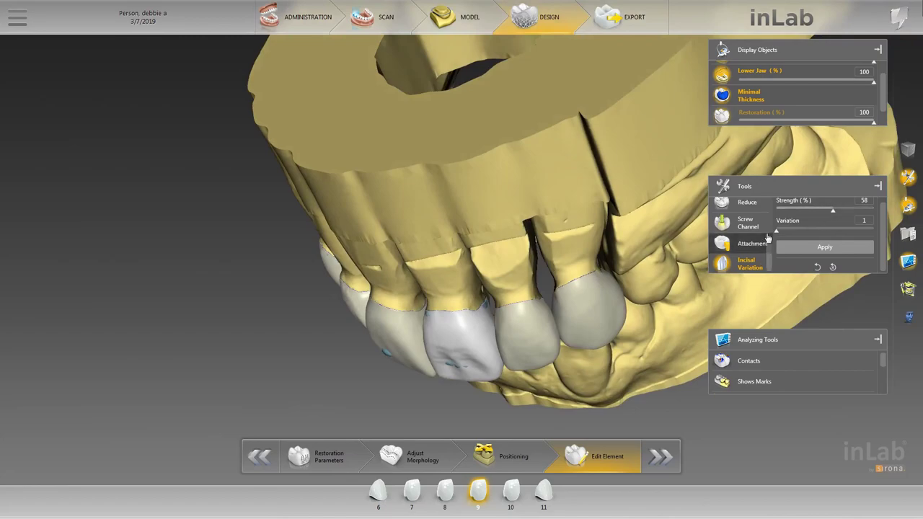
Step: Apply the Incisal Variation tool to crown 9 with a strength of 11% and variation 2
{"action": "left_click_drag", "start_coordinate": [795, 232], "coordinate": [813, 229]}
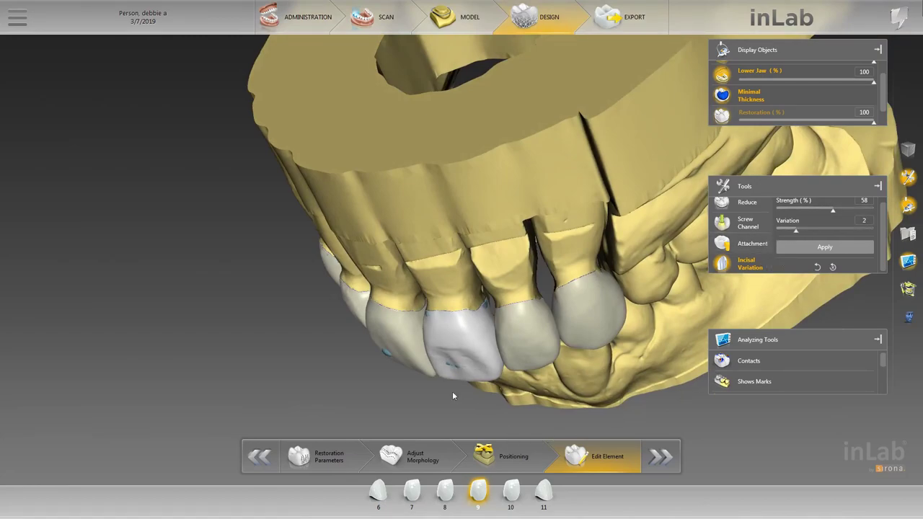
{"action": "right_click_drag", "start_coordinate": [452, 395], "coordinate": [408, 365]}
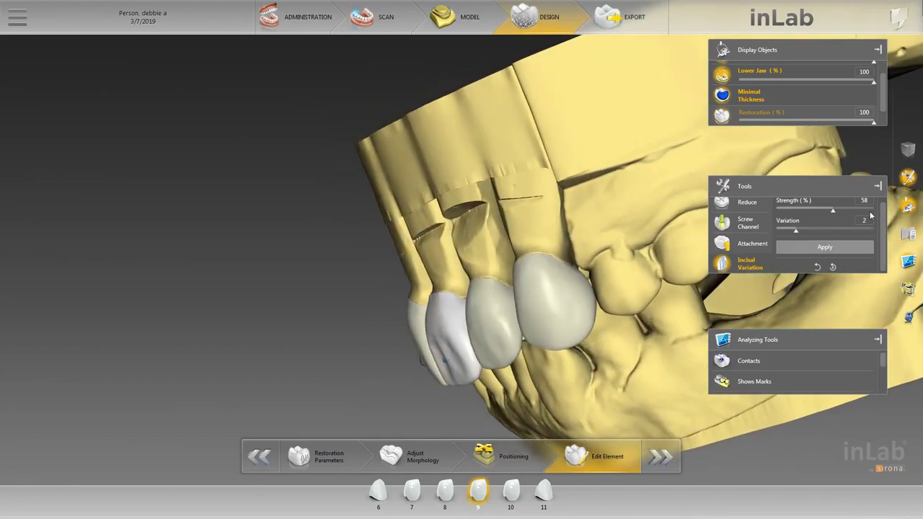
{"action": "left_click_drag", "start_coordinate": [830, 213], "coordinate": [787, 210]}
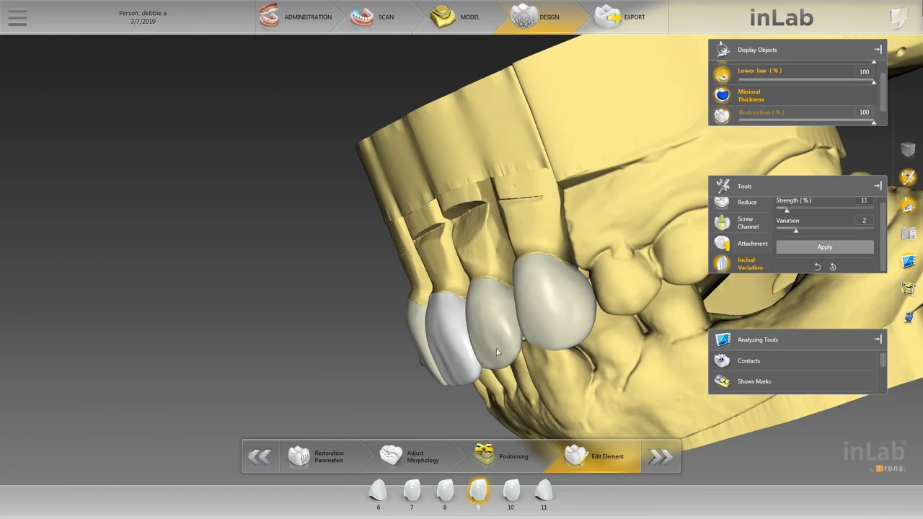
{"action": "right_click_drag", "start_coordinate": [402, 370], "coordinate": [660, 290]}
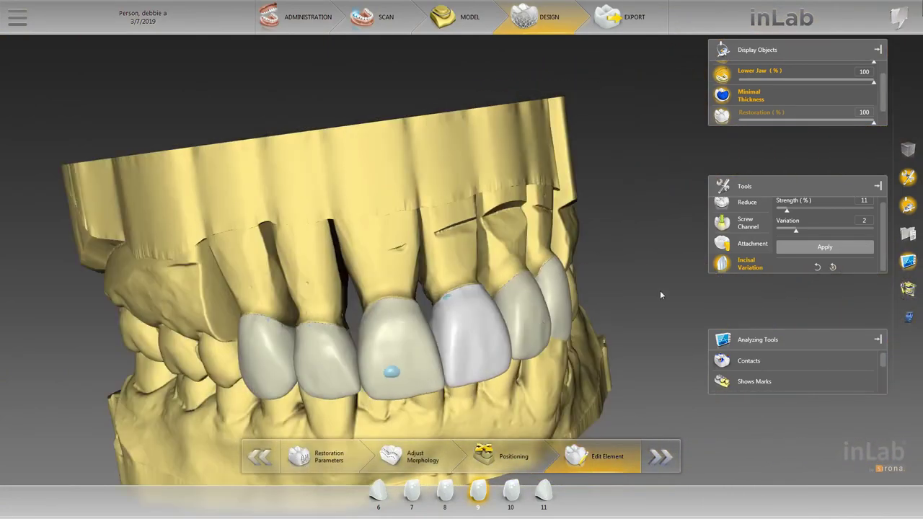
{"action": "left_click", "coordinate": [815, 247]}
Step: Set the incisal variation of crown 8 to a strength of 12% and variation 2
{"action": "right_click_drag", "start_coordinate": [585, 362], "coordinate": [626, 314]}
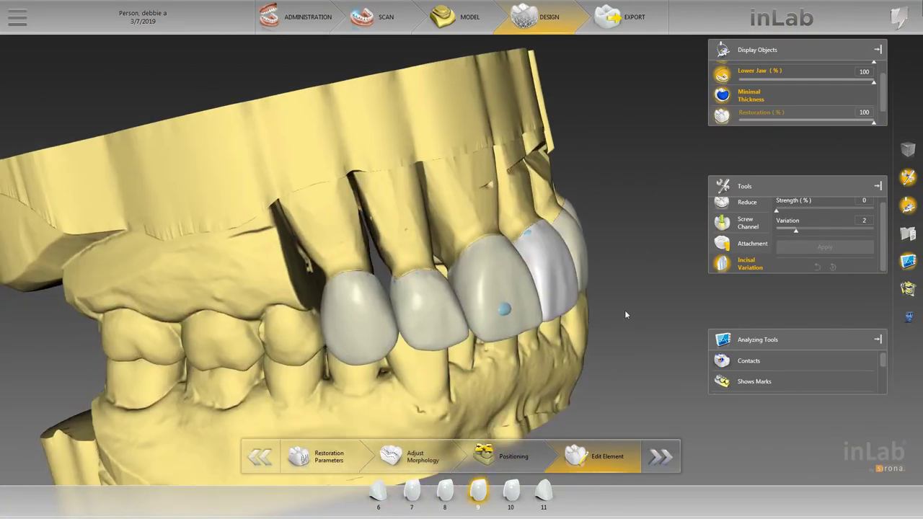
{"action": "left_click", "coordinate": [525, 297]}
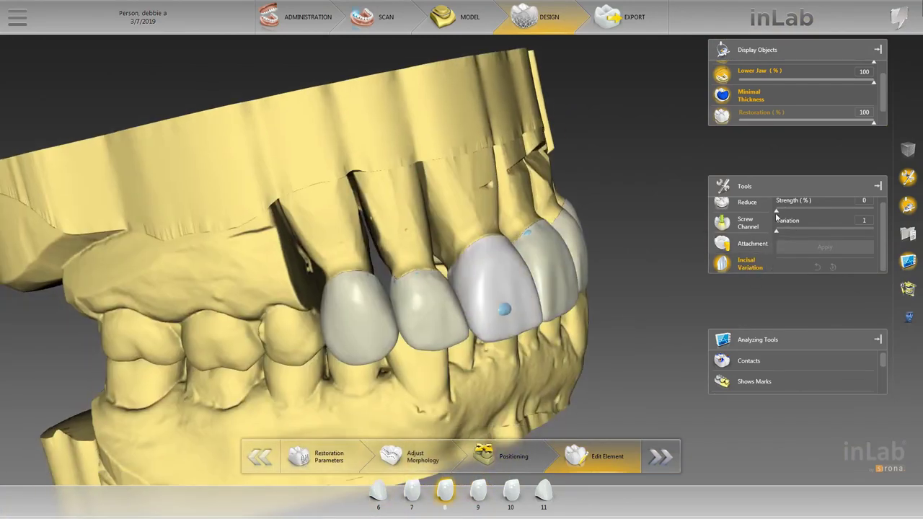
{"action": "left_click_drag", "start_coordinate": [791, 214], "coordinate": [785, 223]}
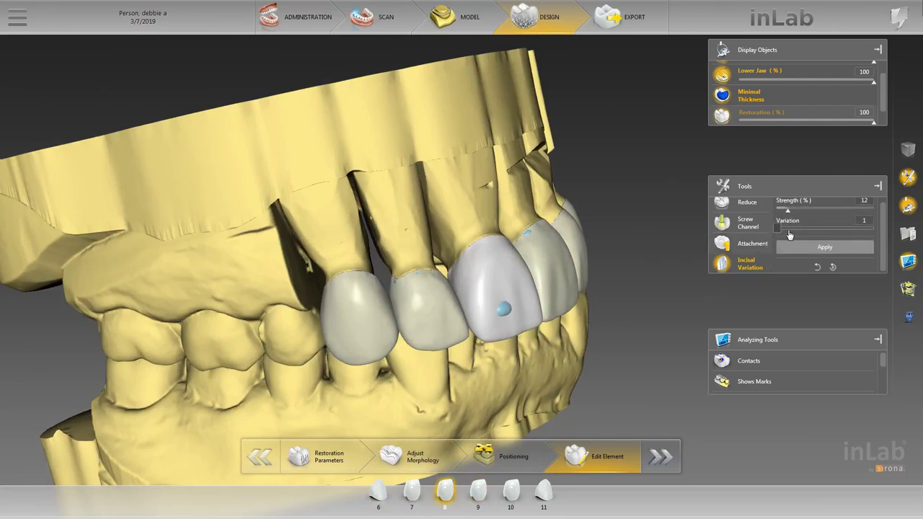
{"action": "left_click_drag", "start_coordinate": [650, 281], "coordinate": [687, 263]}
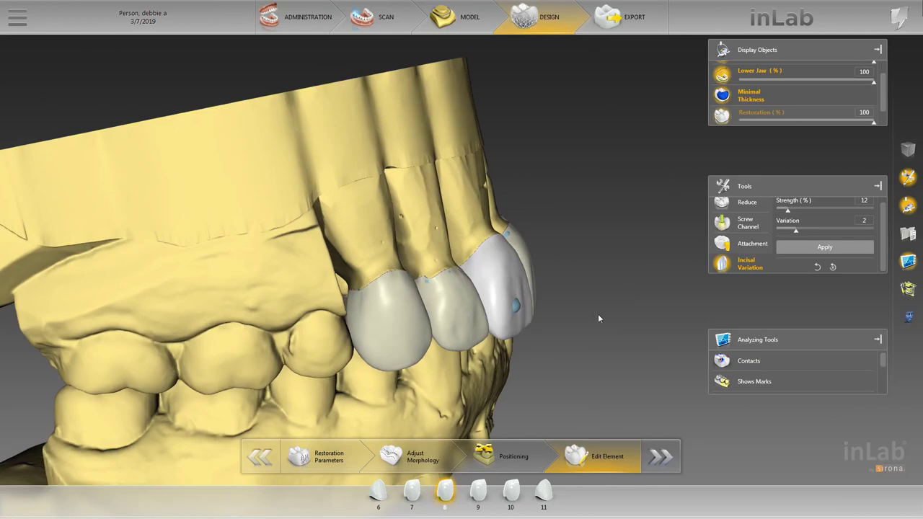
Step: Reshape the labial surface of crown 8 in side view with the Individual option of the Shape tool
{"action": "scroll", "coordinate": [598, 318], "scroll_direction": "up", "scroll_amount": 4}
{"action": "right_click", "coordinate": [536, 333]}
{"action": "mouse_move", "coordinate": [596, 368]}
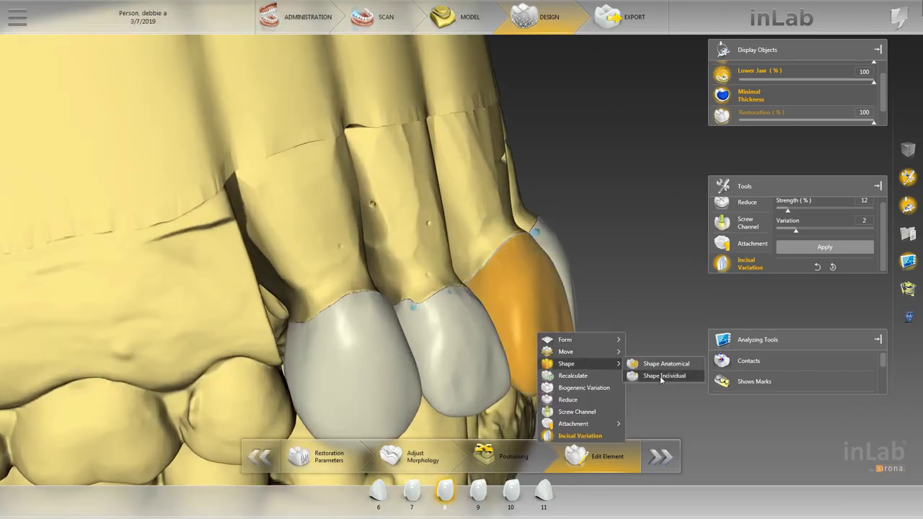
{"action": "left_click", "coordinate": [659, 376]}
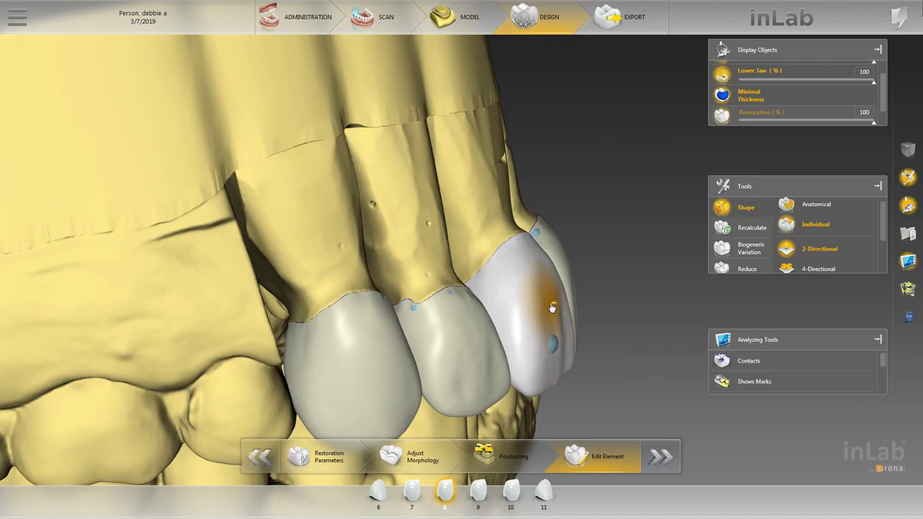
{"action": "mouse_move", "coordinate": [561, 323]}
{"action": "middle_mouse_down"}
{"action": "mouse_move", "coordinate": [552, 339]}
{"action": "mouse_move", "coordinate": [663, 336]}
{"action": "mouse_move", "coordinate": [651, 323]}
{"action": "mouse_move", "coordinate": [570, 333]}
{"action": "middle_mouse_up"}
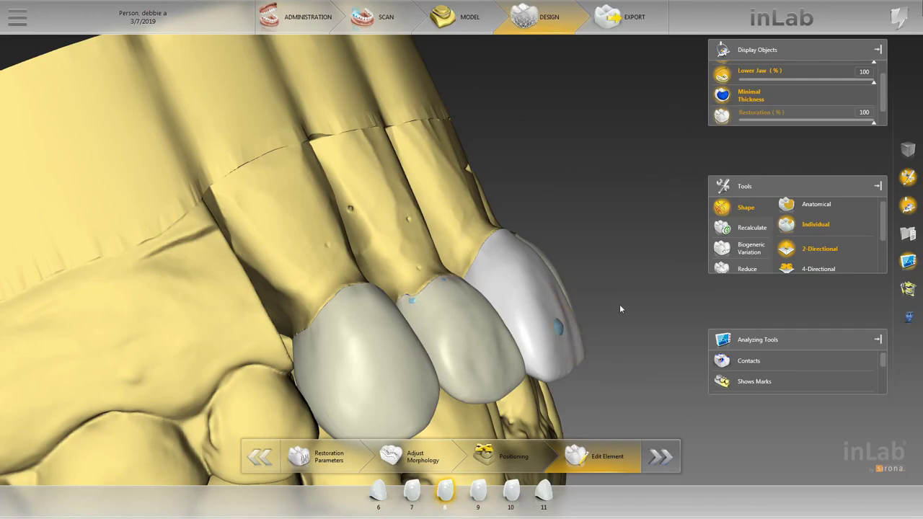
Step: Refine the distal incisal corner of crown 8 with individual 2-directional shaping
{"action": "middle_click_drag", "start_coordinate": [619, 308], "coordinate": [426, 354]}
{"action": "scroll", "coordinate": [454, 381], "scroll_direction": "up", "scroll_amount": 2}
{"action": "left_click", "coordinate": [474, 377]}
{"action": "left_click", "coordinate": [476, 376]}
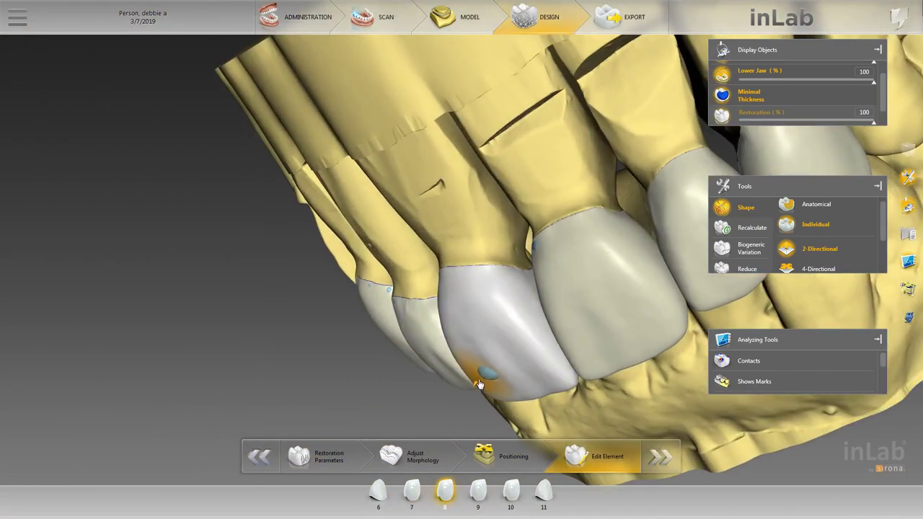
{"action": "middle_click_drag", "start_coordinate": [466, 394], "coordinate": [534, 382]}
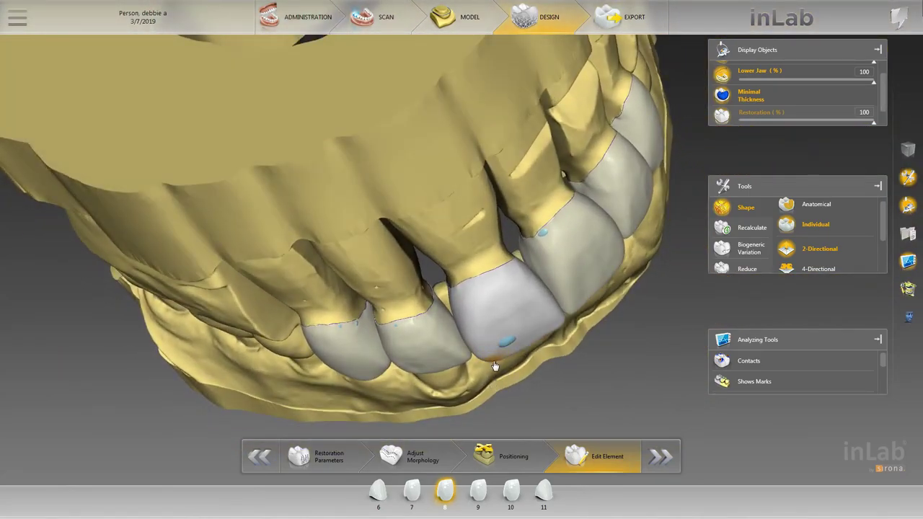
Step: Try Incisal Variation on crown 11 with a strength of 100% and variation 3
{"action": "middle_click_drag", "start_coordinate": [524, 403], "coordinate": [549, 247]}
{"action": "left_click", "coordinate": [540, 225]}
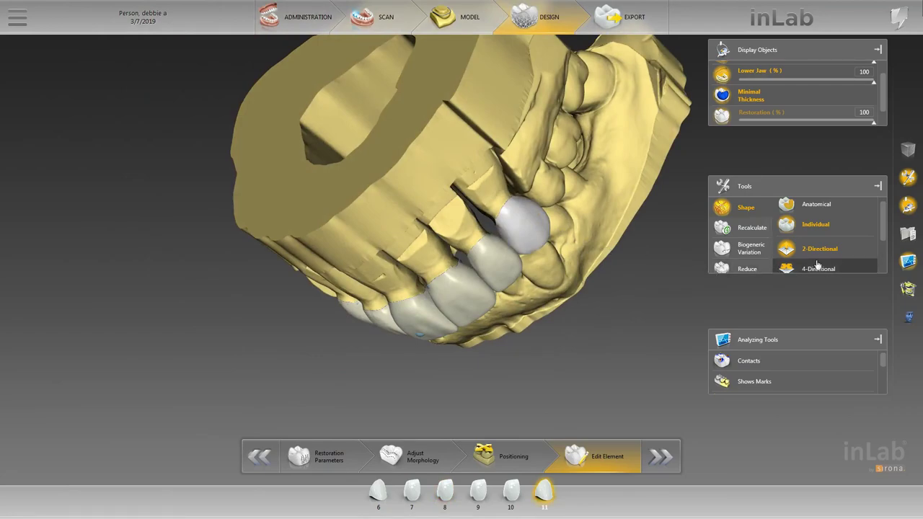
{"action": "scroll", "coordinate": [733, 262], "scroll_direction": "down", "scroll_amount": 3}
{"action": "left_click", "coordinate": [735, 263]}
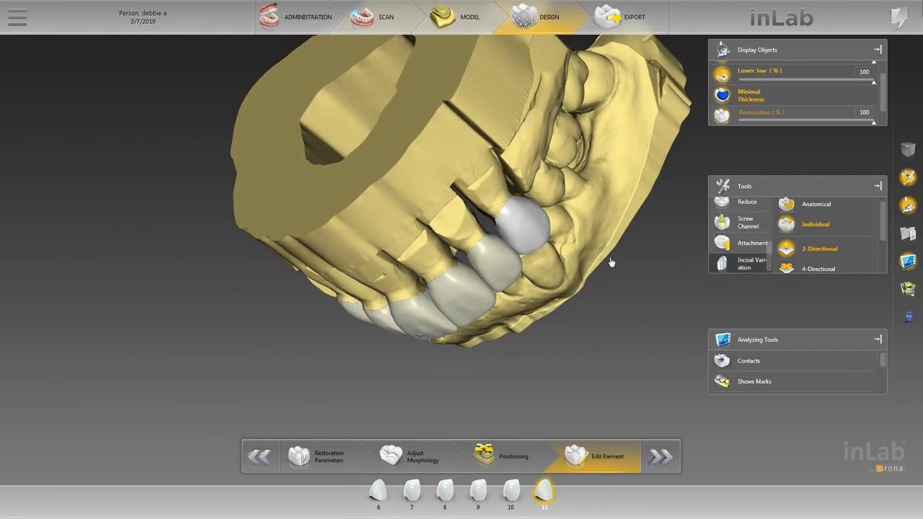
{"action": "middle_click_drag", "start_coordinate": [611, 263], "coordinate": [644, 170]}
{"action": "scroll", "coordinate": [643, 169], "scroll_direction": "up", "scroll_amount": 3}
{"action": "left_click_drag", "start_coordinate": [776, 210], "coordinate": [885, 219]}
{"action": "middle_click_drag", "start_coordinate": [648, 230], "coordinate": [638, 205]}
{"action": "left_click_drag", "start_coordinate": [778, 232], "coordinate": [821, 232]}
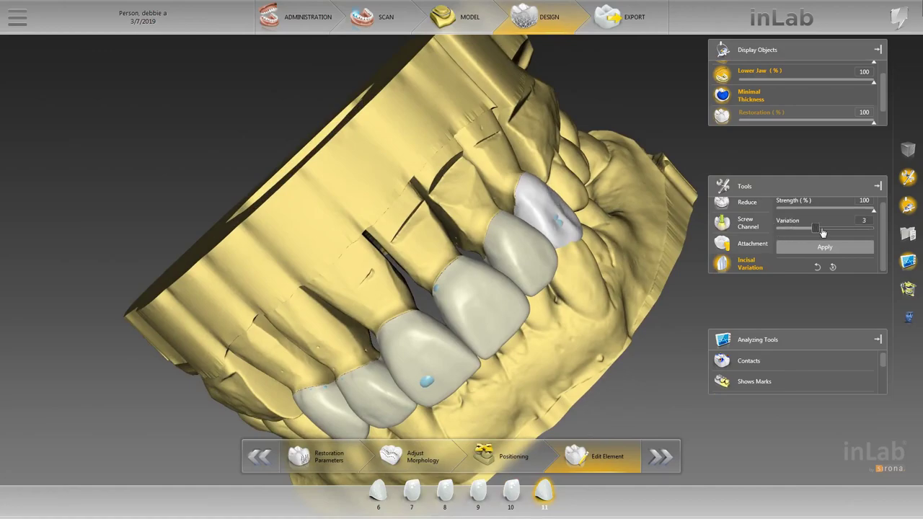
Step: Reduce the incisal variation strength on crown 11 gradually to zero while comparing its shape
{"action": "left_click_drag", "start_coordinate": [872, 210], "coordinate": [812, 214]}
{"action": "middle_click_drag", "start_coordinate": [644, 234], "coordinate": [651, 184]}
{"action": "left_click_drag", "start_coordinate": [812, 209], "coordinate": [789, 211]}
{"action": "mouse_move", "coordinate": [644, 199]}
{"action": "middle_mouse_down"}
{"action": "mouse_move", "coordinate": [614, 304]}
{"action": "mouse_move", "coordinate": [655, 170]}
{"action": "mouse_move", "coordinate": [644, 189]}
{"action": "middle_mouse_up"}
{"action": "left_click_drag", "start_coordinate": [788, 213], "coordinate": [776, 215]}
Step: Hide the lower jaw and touch up crowns 11 and 10 with individual shaping, checking them from the front
{"action": "scroll", "coordinate": [663, 256], "scroll_direction": "up", "scroll_amount": 2}
{"action": "right_click", "coordinate": [663, 256]}
{"action": "left_click", "coordinate": [591, 208]}
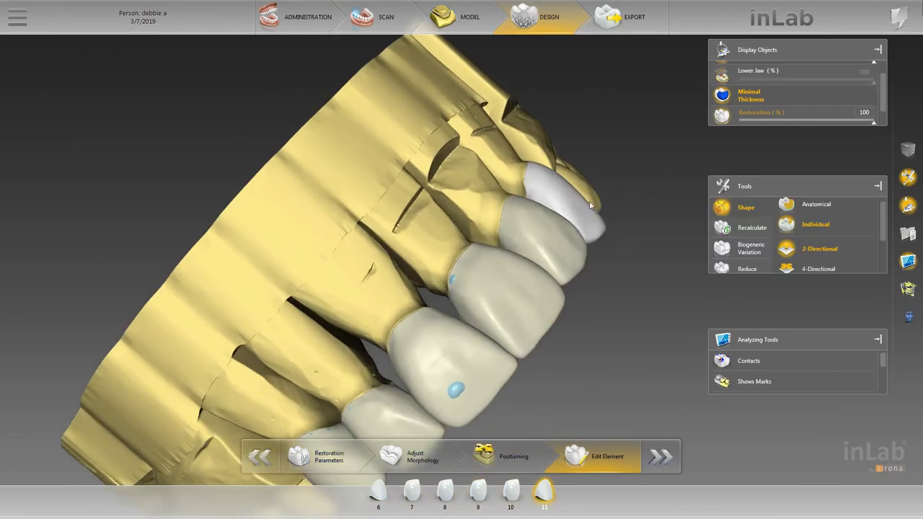
{"action": "middle_click_drag", "start_coordinate": [590, 209], "coordinate": [526, 241]}
{"action": "left_click", "coordinate": [532, 252]}
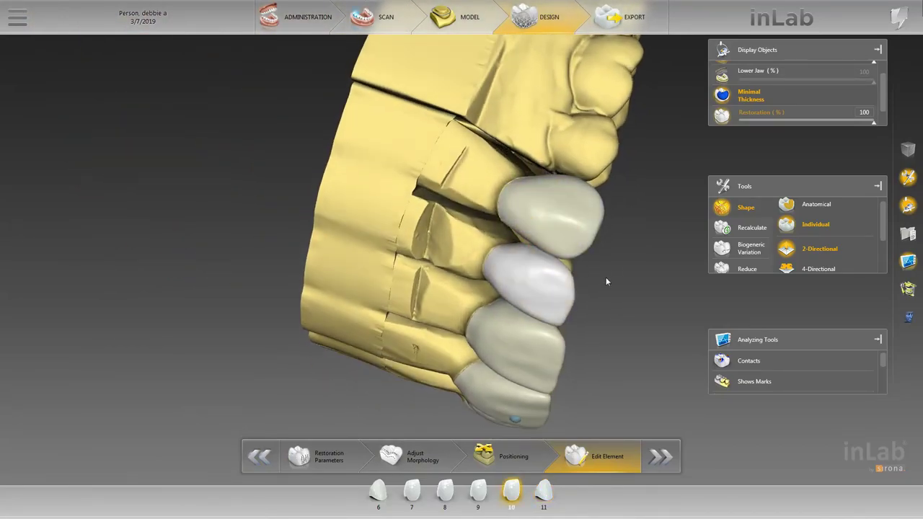
{"action": "middle_click_drag", "start_coordinate": [607, 279], "coordinate": [463, 312]}
{"action": "scroll", "coordinate": [616, 269], "scroll_direction": "down", "scroll_amount": 5}
{"action": "scroll", "coordinate": [462, 312], "scroll_direction": "up", "scroll_amount": 5}
{"action": "right_click_drag", "start_coordinate": [472, 310], "coordinate": [443, 320]}
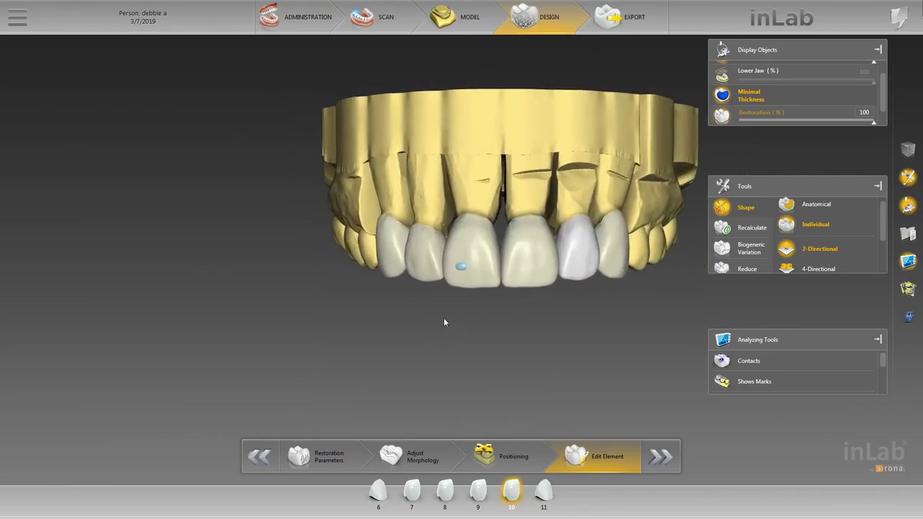
Step: Try Incisal Variation on crown 6 with variation 3 and return its strength to zero
{"action": "left_click", "coordinate": [394, 249]}
{"action": "scroll", "coordinate": [768, 271], "scroll_direction": "down", "scroll_amount": 3}
{"action": "left_click", "coordinate": [750, 263]}
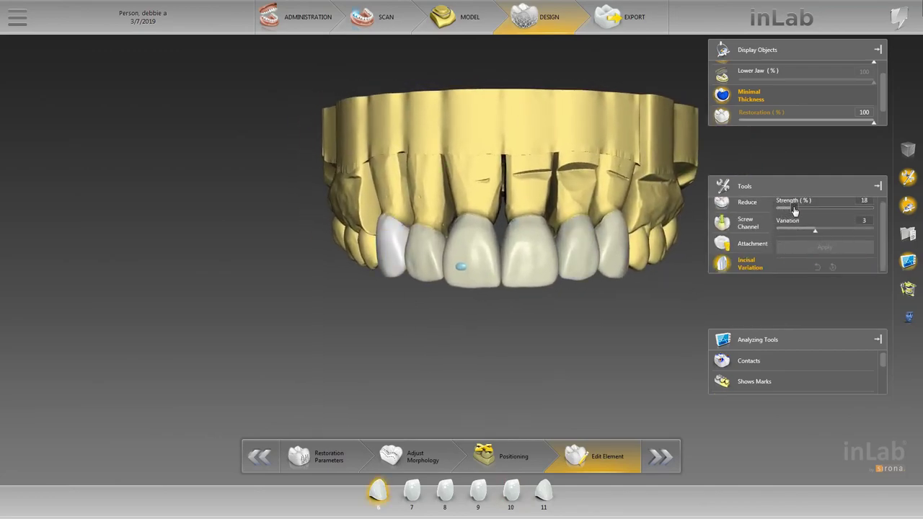
{"action": "left_click_drag", "start_coordinate": [795, 208], "coordinate": [775, 210]}
Step: Shape the distal side of crown 6 with the Individual option of the Shape tool
{"action": "middle_click_drag", "start_coordinate": [461, 303], "coordinate": [361, 288]}
{"action": "scroll", "coordinate": [360, 289], "scroll_direction": "up", "scroll_amount": 4}
{"action": "right_click", "coordinate": [337, 263]}
{"action": "left_click", "coordinate": [371, 305]}
{"action": "right_click", "coordinate": [338, 291]}
{"action": "left_click", "coordinate": [458, 334]}
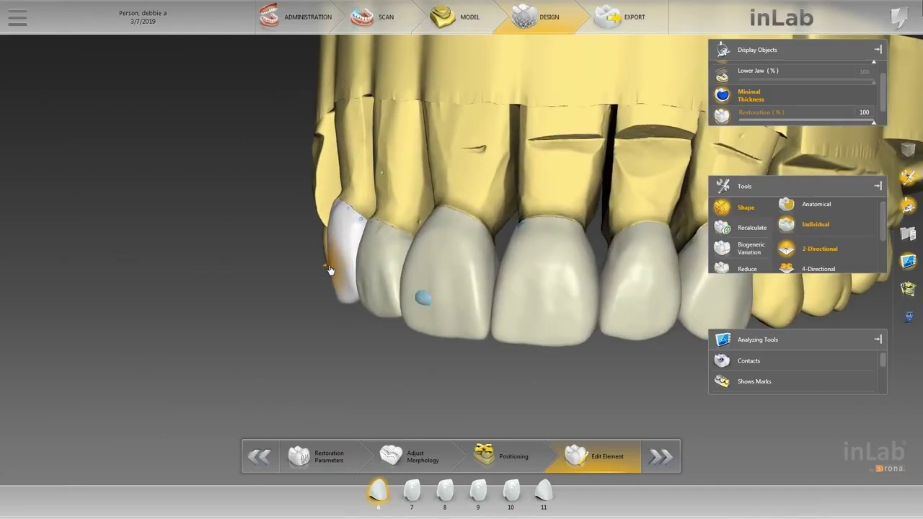
{"action": "right_click_drag", "start_coordinate": [326, 264], "coordinate": [465, 201]}
{"action": "scroll", "coordinate": [465, 197], "scroll_direction": "down", "scroll_amount": 5}
{"action": "middle_click_drag", "start_coordinate": [465, 197], "coordinate": [455, 329]}
Step: Refine the mesial side of crown 7 in front view with individual shaping
{"action": "scroll", "coordinate": [437, 290], "scroll_direction": "up", "scroll_amount": 5}
{"action": "left_click", "coordinate": [432, 287]}
{"action": "left_click", "coordinate": [396, 268]}
{"action": "scroll", "coordinate": [418, 306], "scroll_direction": "down", "scroll_amount": 5}
{"action": "scroll", "coordinate": [454, 330], "scroll_direction": "up", "scroll_amount": 5}
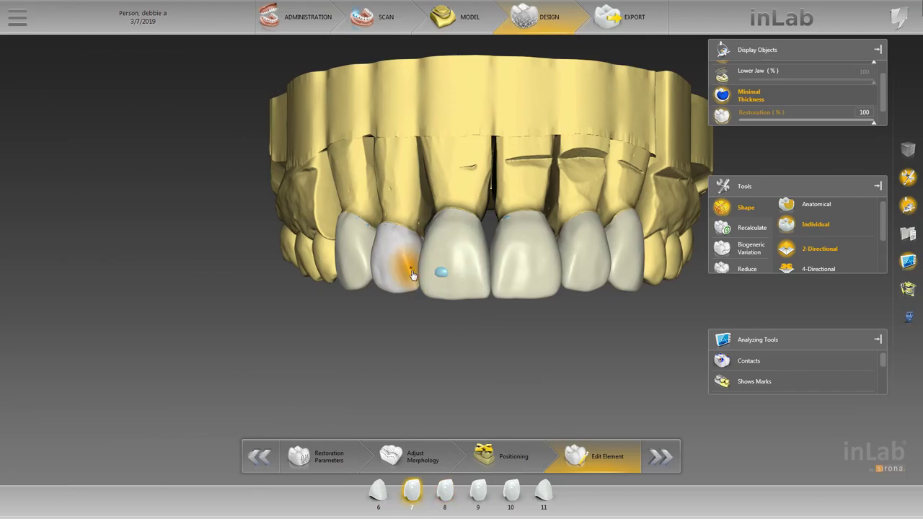
Step: Adjust the distal side of crown 8 with the Anatomical option of the Shape tool
{"action": "right_click", "coordinate": [424, 258]}
{"action": "mouse_move", "coordinate": [471, 287]}
{"action": "left_click", "coordinate": [552, 286]}
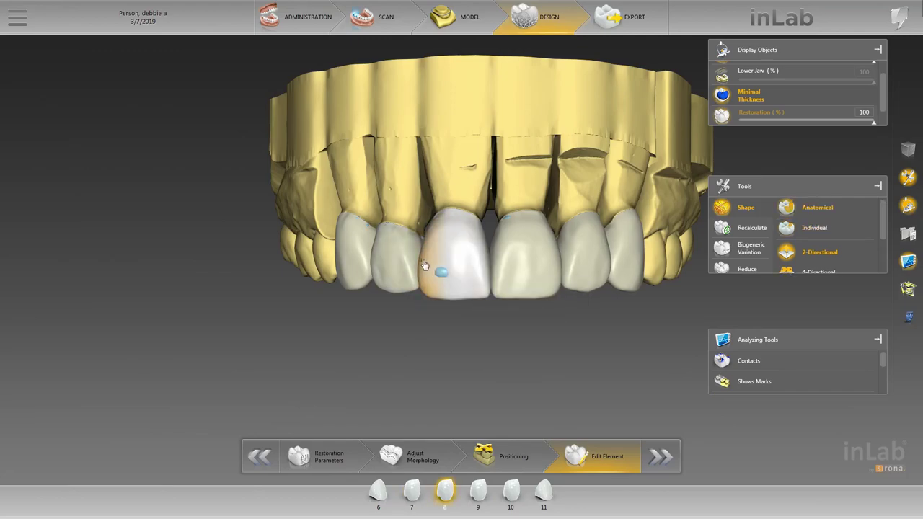
Step: Show the lower jaw again and orient both models to the global Front view
{"action": "scroll", "coordinate": [462, 345], "scroll_direction": "down", "scroll_amount": 3}
{"action": "left_click", "coordinate": [722, 74]}
{"action": "left_click", "coordinate": [497, 249]}
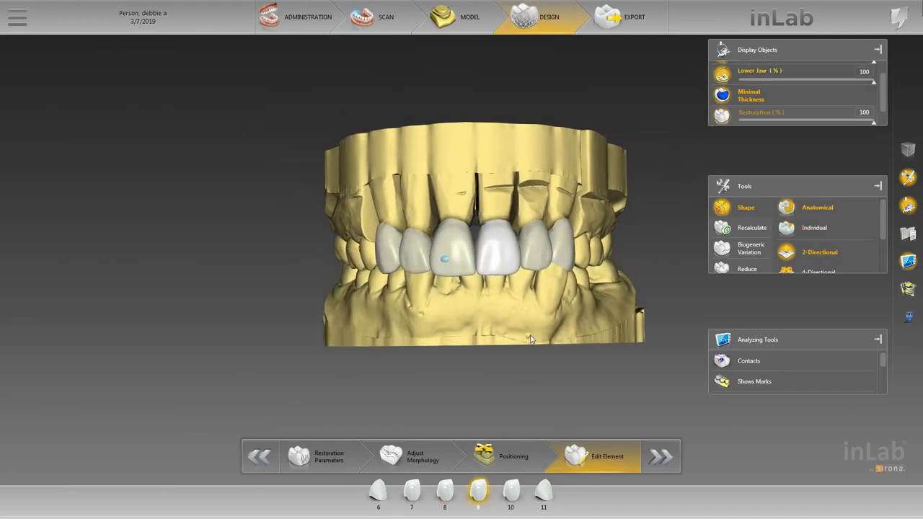
{"action": "scroll", "coordinate": [731, 116], "scroll_direction": "up", "scroll_amount": 1}
{"action": "left_click", "coordinate": [722, 71]}
{"action": "scroll", "coordinate": [589, 146], "scroll_direction": "down", "scroll_amount": 2}
{"action": "left_click", "coordinate": [722, 71]}
{"action": "left_click", "coordinate": [907, 149]}
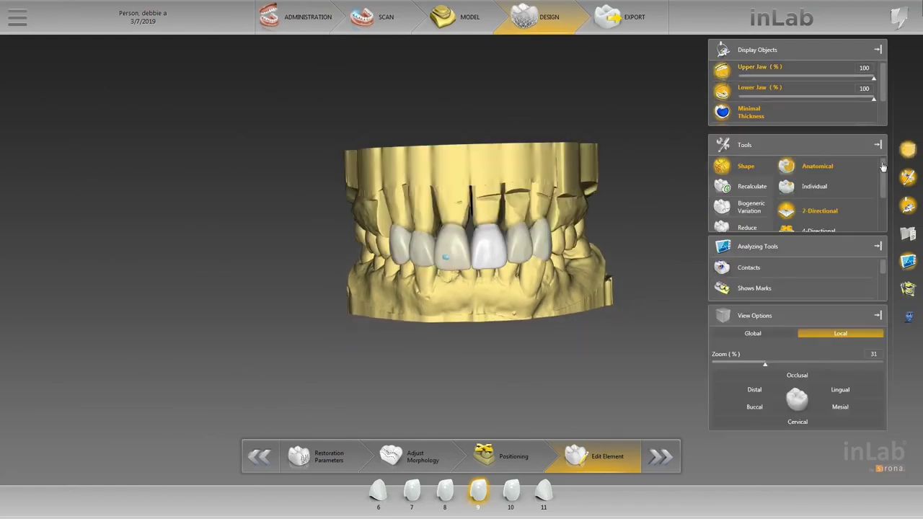
{"action": "left_click", "coordinate": [753, 333]}
{"action": "left_click", "coordinate": [840, 407]}
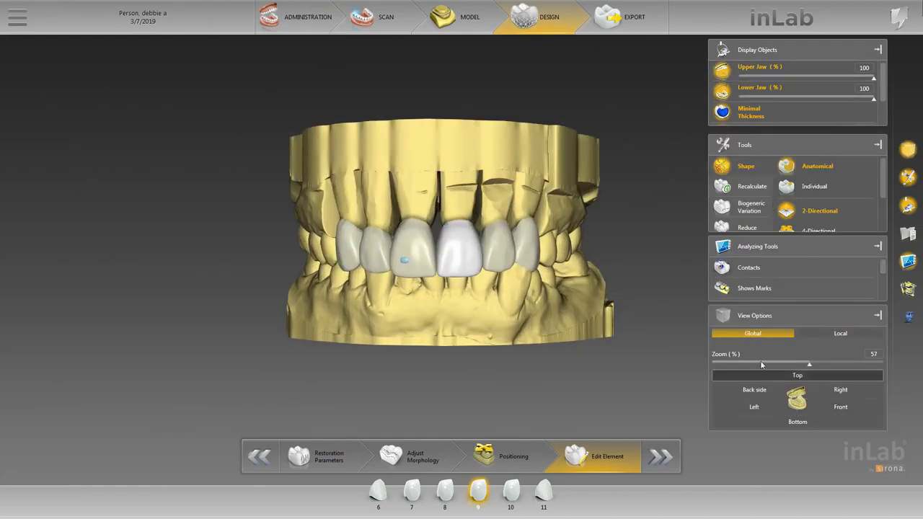
Step: Examine the six crowns from several angles with the upper jaw hidden and shown
{"action": "left_click", "coordinate": [727, 72]}
{"action": "right_click_drag", "start_coordinate": [511, 229], "coordinate": [529, 239]}
{"action": "left_click_drag", "start_coordinate": [446, 321], "coordinate": [452, 325]}
{"action": "left_click", "coordinate": [721, 72]}
{"action": "left_click_drag", "start_coordinate": [440, 159], "coordinate": [447, 155]}
{"action": "middle_click_drag", "start_coordinate": [446, 158], "coordinate": [588, 307]}
{"action": "left_click_drag", "start_coordinate": [588, 306], "coordinate": [512, 349]}
{"action": "scroll", "coordinate": [618, 299], "scroll_direction": "down", "scroll_amount": 2}
Step: Shape the labial surface of crown 7 in side view with individual 2-directional shaping
{"action": "middle_click_drag", "start_coordinate": [511, 349], "coordinate": [614, 272]}
{"action": "mouse_move", "coordinate": [433, 281]}
{"action": "middle_mouse_down"}
{"action": "mouse_move", "coordinate": [523, 220]}
{"action": "mouse_move", "coordinate": [449, 278]}
{"action": "middle_mouse_up"}
{"action": "scroll", "coordinate": [440, 289], "scroll_direction": "up", "scroll_amount": 5}
{"action": "left_click", "coordinate": [789, 211]}
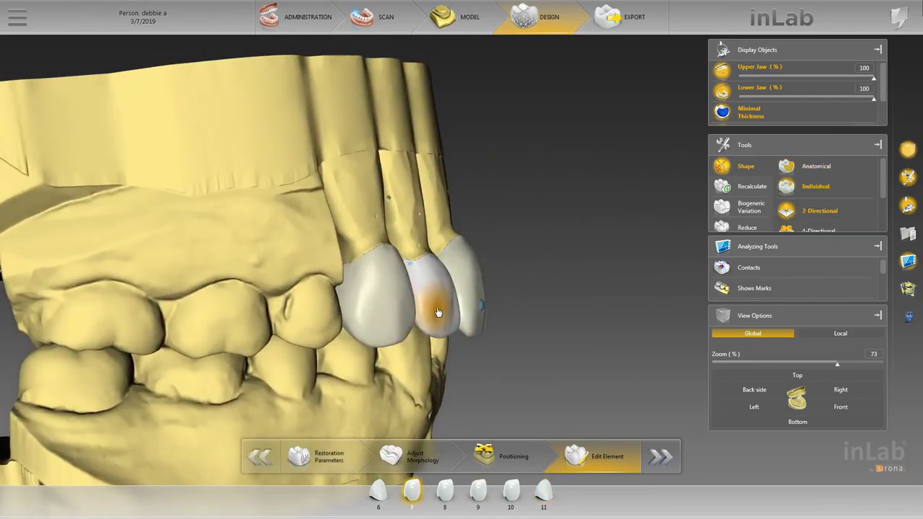
Step: Activate the Smooth option of the Form tool on crown 6 and isolate it by hiding both jaws
{"action": "middle_click_drag", "start_coordinate": [576, 334], "coordinate": [418, 303]}
{"action": "left_click", "coordinate": [354, 214]}
{"action": "right_click", "coordinate": [354, 214]}
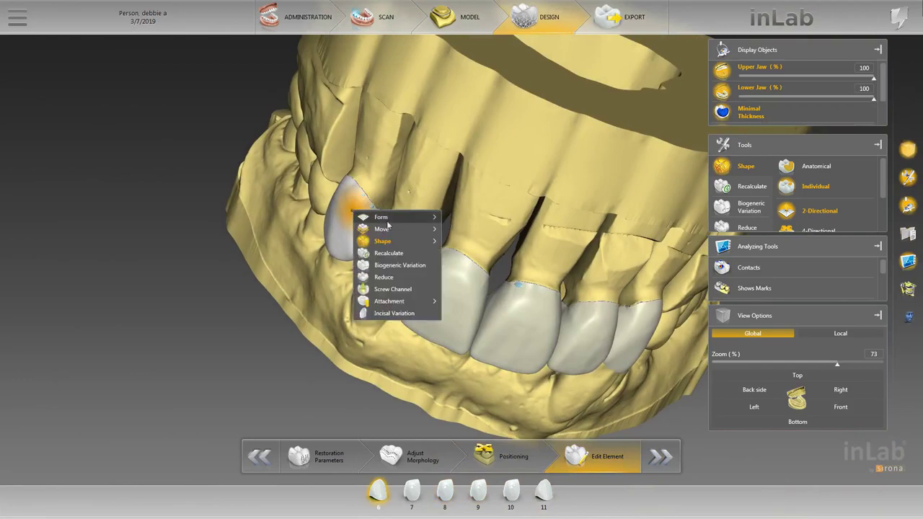
{"action": "mouse_move", "coordinate": [399, 221]}
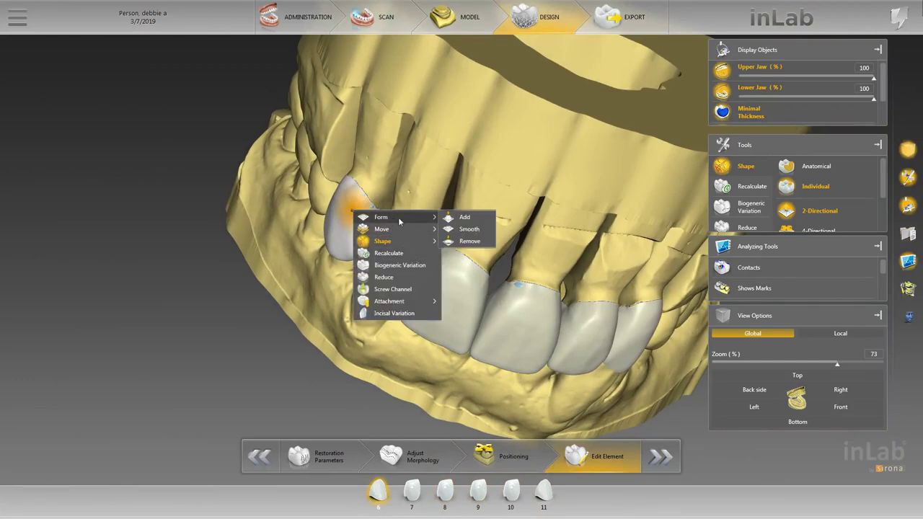
{"action": "left_click", "coordinate": [454, 229]}
{"action": "left_click", "coordinate": [723, 90]}
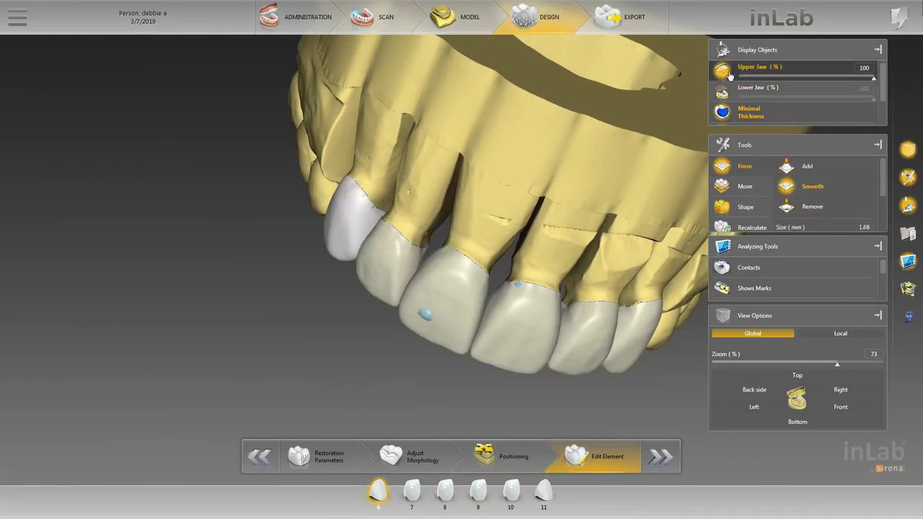
{"action": "left_click", "coordinate": [727, 72]}
{"action": "scroll", "coordinate": [796, 198], "scroll_direction": "down", "scroll_amount": 2}
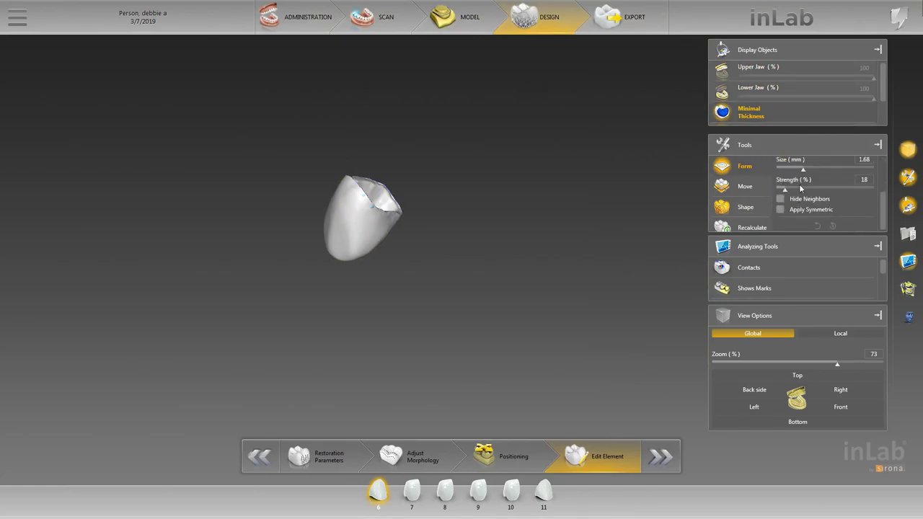
Step: Smooth the surface of crown 6 with a tool size of 1.63 mm and a strength of 18%
{"action": "scroll", "coordinate": [514, 223], "scroll_direction": "up", "scroll_amount": 3}
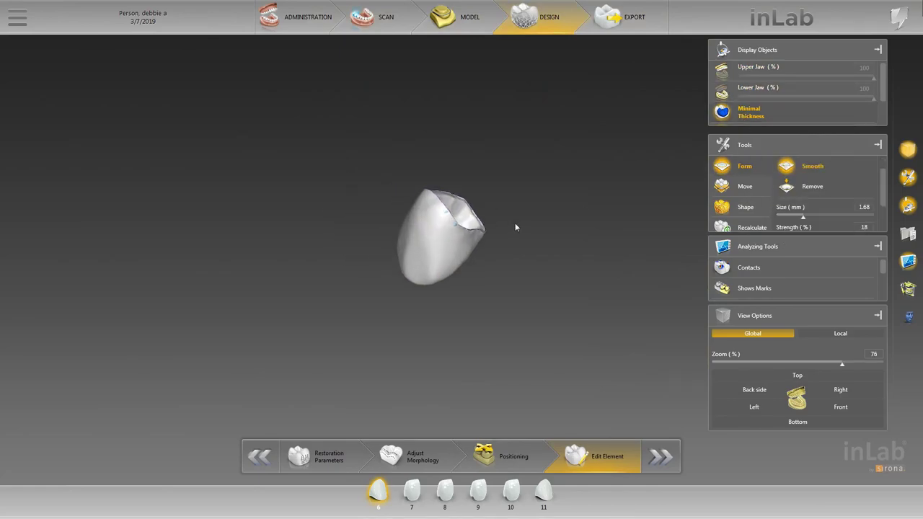
{"action": "scroll", "coordinate": [414, 215], "scroll_direction": "up", "scroll_amount": 1}
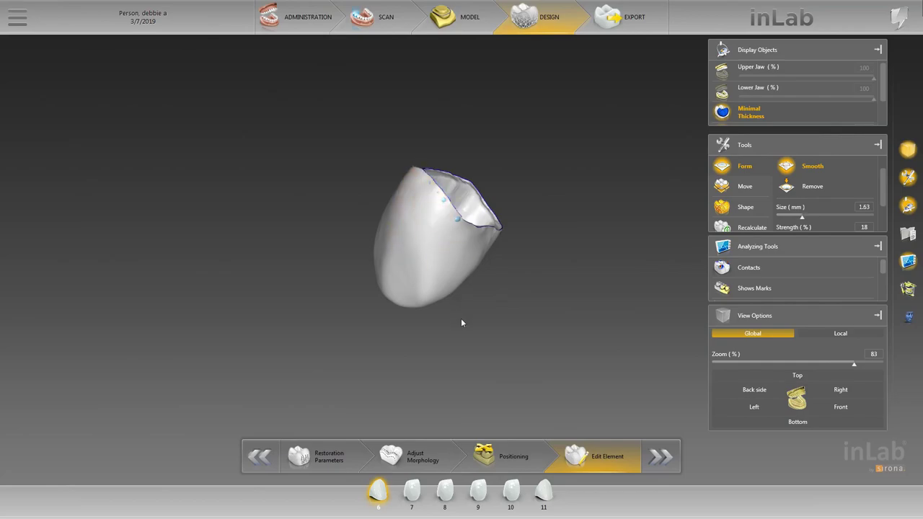
{"action": "mouse_move", "coordinate": [461, 319]}
{"action": "middle_mouse_down"}
{"action": "mouse_move", "coordinate": [471, 257]}
{"action": "mouse_move", "coordinate": [453, 270]}
{"action": "middle_mouse_up"}
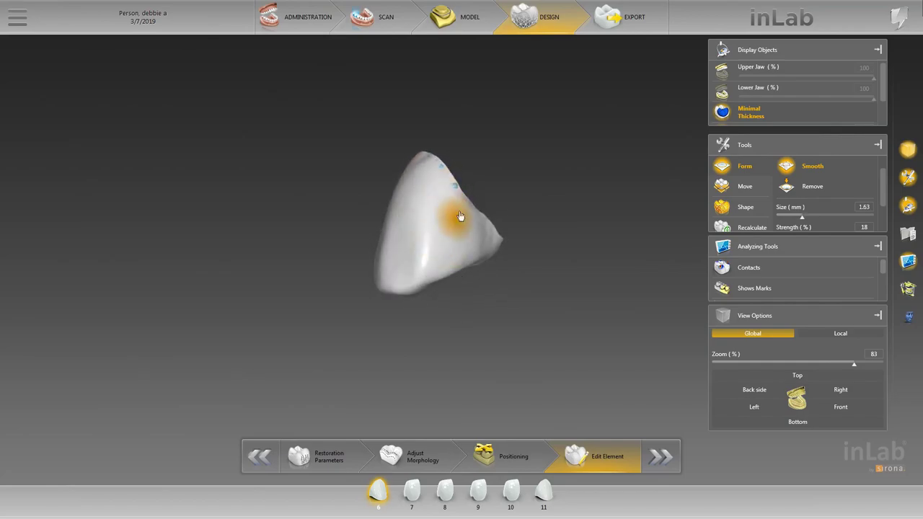
Step: Display the contact areas on crown 6 and turn the crown to inspect its proximal contact
{"action": "left_click", "coordinate": [719, 269]}
{"action": "mouse_move", "coordinate": [530, 222]}
{"action": "left_mouse_down"}
{"action": "mouse_move", "coordinate": [551, 231]}
{"action": "mouse_move", "coordinate": [508, 225]}
{"action": "left_mouse_up"}
{"action": "middle_click_drag", "start_coordinate": [442, 185], "coordinate": [462, 179]}
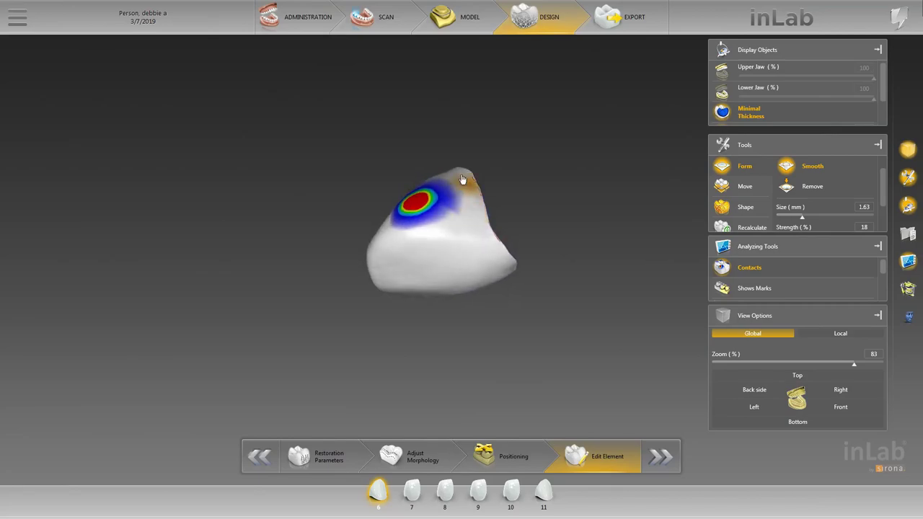
{"action": "middle_click_drag", "start_coordinate": [433, 151], "coordinate": [456, 197]}
{"action": "middle_click_drag", "start_coordinate": [493, 247], "coordinate": [411, 192]}
Step: Smooth down the strong proximal contact area on crown 6 with a tool size of 1.00 mm and a strength of 37%
{"action": "scroll", "coordinate": [415, 202], "scroll_direction": "down", "scroll_amount": 7}
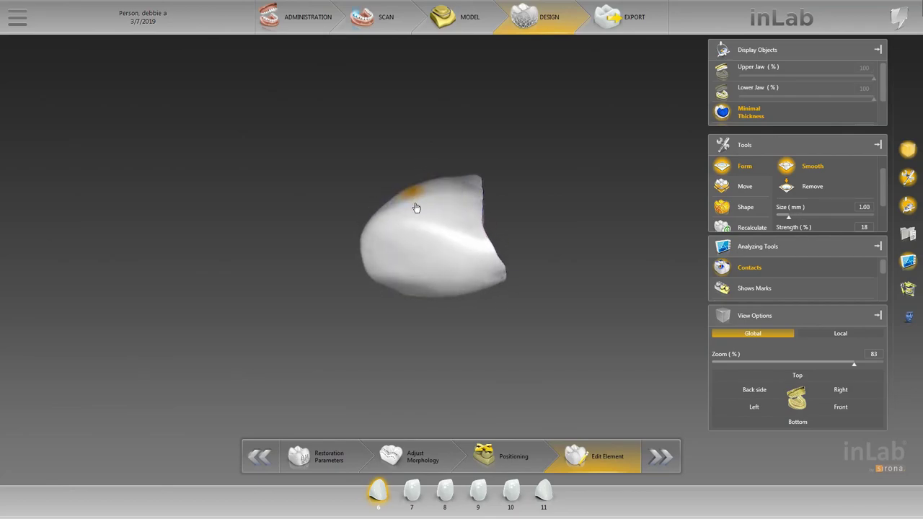
{"action": "mouse_move", "coordinate": [406, 157]}
{"action": "middle_mouse_down"}
{"action": "mouse_move", "coordinate": [411, 123]}
{"action": "mouse_move", "coordinate": [426, 120]}
{"action": "middle_mouse_up"}
{"action": "scroll", "coordinate": [426, 120], "scroll_direction": "up", "scroll_amount": 3}
{"action": "scroll", "coordinate": [425, 120], "scroll_direction": "up", "scroll_amount": 3}
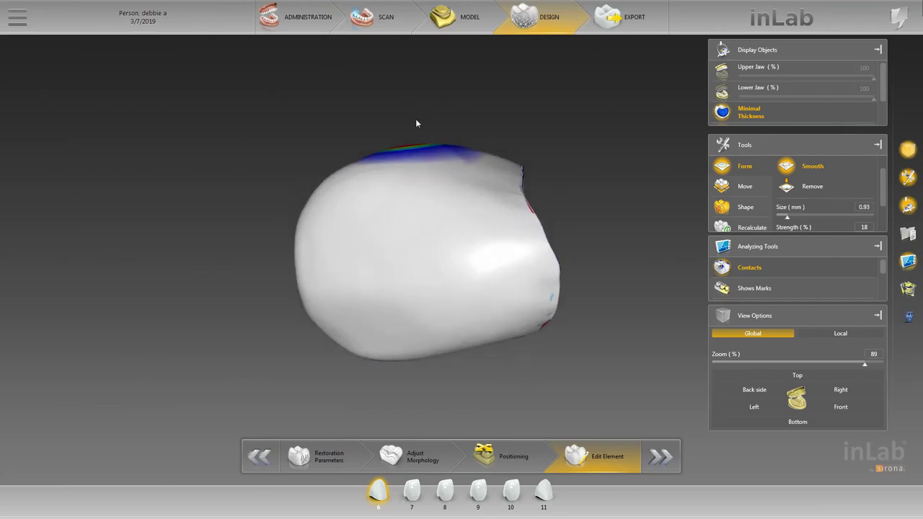
{"action": "right_click_drag", "start_coordinate": [416, 120], "coordinate": [433, 149]}
{"action": "middle_click_drag", "start_coordinate": [433, 148], "coordinate": [442, 139]}
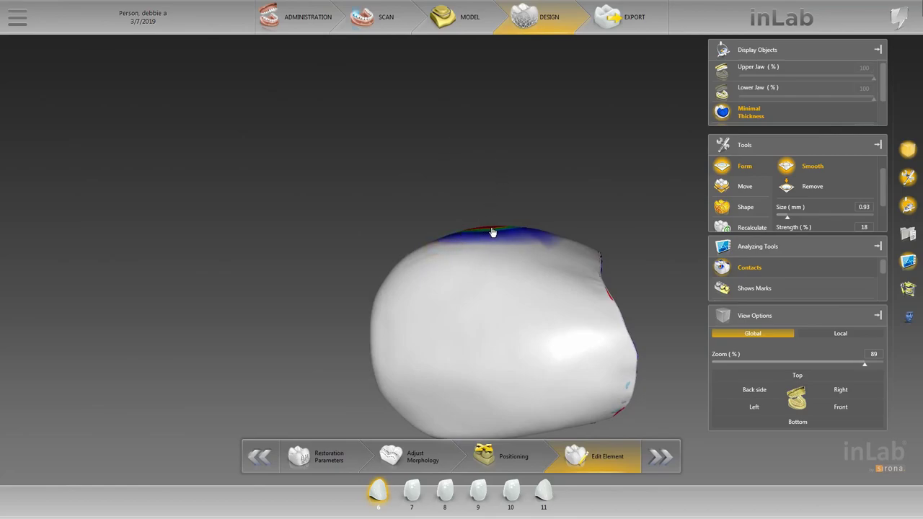
{"action": "mouse_move", "coordinate": [493, 204]}
{"action": "middle_mouse_down"}
{"action": "mouse_move", "coordinate": [502, 227]}
{"action": "mouse_move", "coordinate": [496, 258]}
{"action": "middle_mouse_up"}
{"action": "scroll", "coordinate": [496, 256], "scroll_direction": "up", "scroll_amount": 1, "text": "shift"}
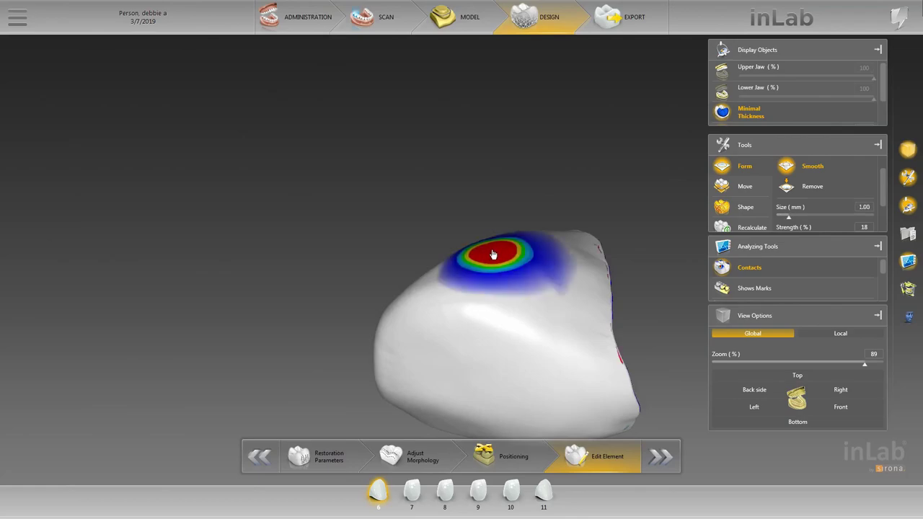
{"action": "scroll", "coordinate": [787, 196], "scroll_direction": "down", "scroll_amount": 1}
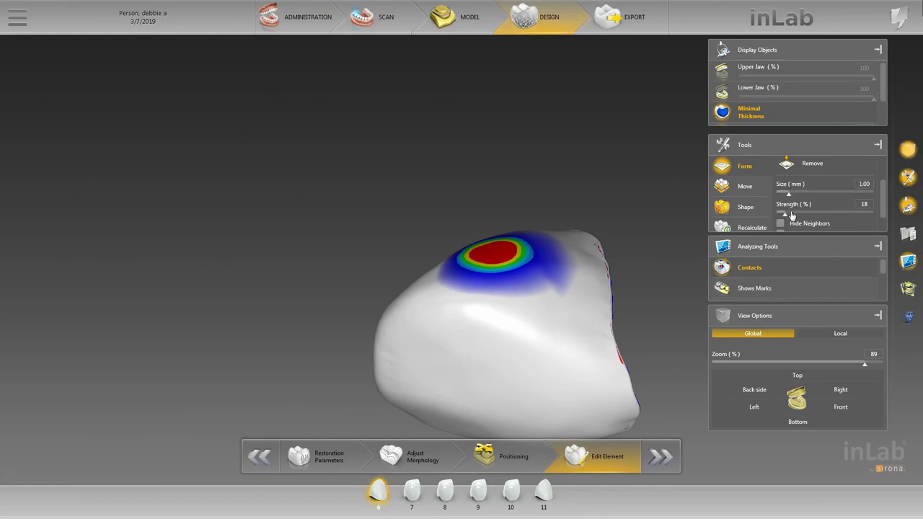
{"action": "key", "text": "space"}
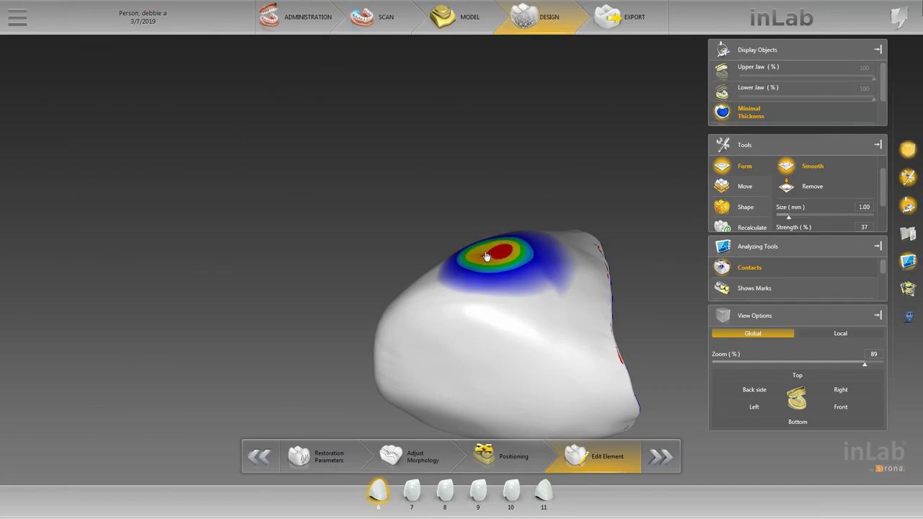
{"action": "left_click_drag", "start_coordinate": [480, 200], "coordinate": [482, 236]}
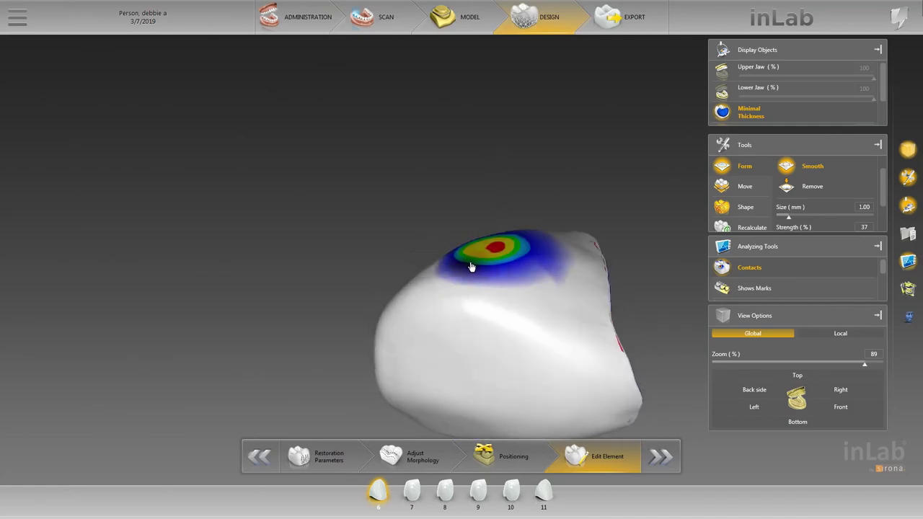
{"action": "left_click_drag", "start_coordinate": [470, 266], "coordinate": [497, 266]}
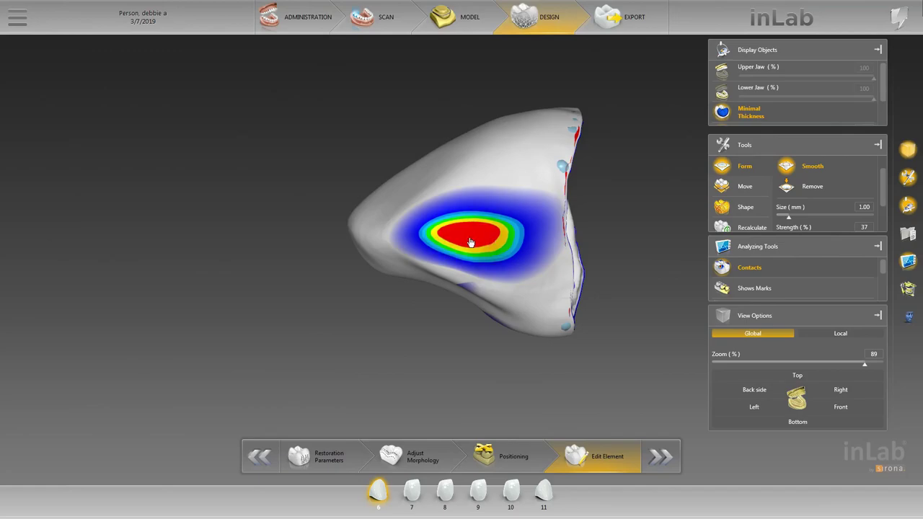
Step: Smooth the surface around the proximal contacts and near the margin of crown 6, enlarging the tool size to 1.25 mm and 1.53 mm
{"action": "left_click_drag", "start_coordinate": [470, 116], "coordinate": [475, 307]}
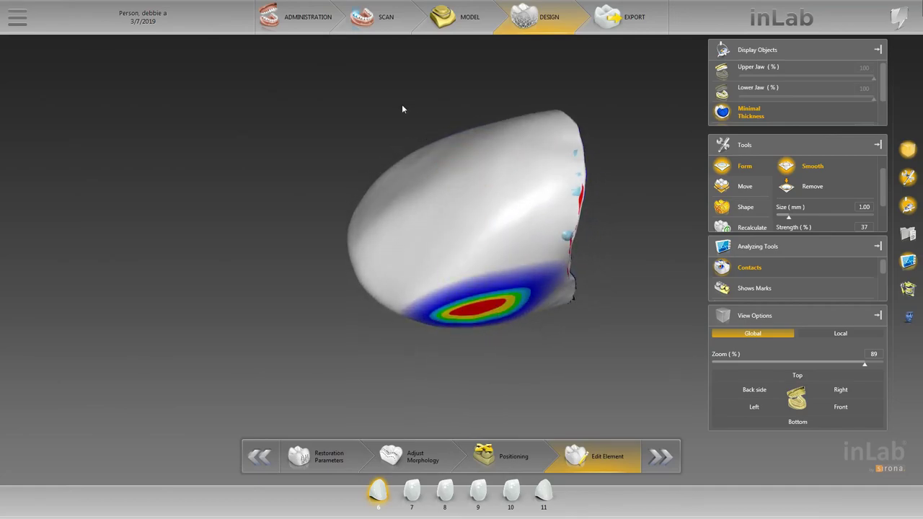
{"action": "left_click_drag", "start_coordinate": [402, 108], "coordinate": [420, 160]}
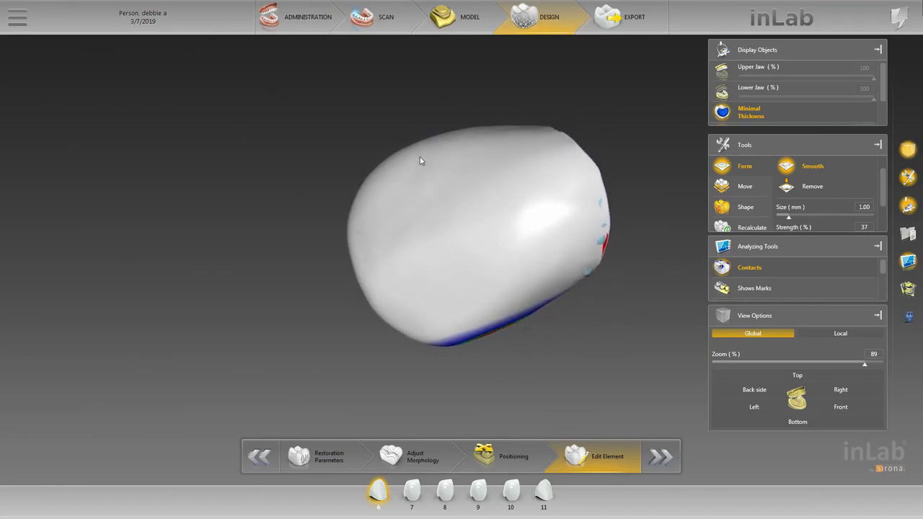
{"action": "scroll", "coordinate": [512, 351], "scroll_direction": "down", "scroll_amount": 2}
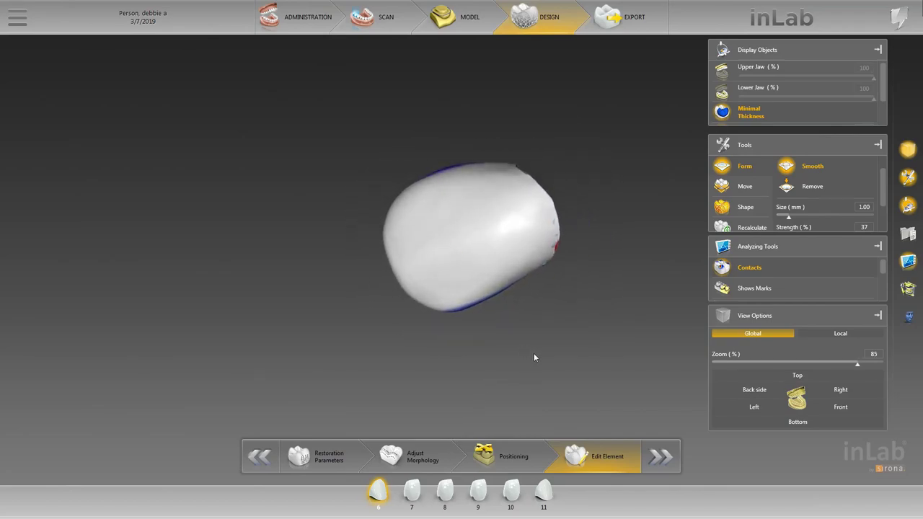
{"action": "left_click_drag", "start_coordinate": [534, 355], "coordinate": [503, 289]}
{"action": "mouse_move", "coordinate": [488, 388]}
{"action": "left_mouse_down"}
{"action": "mouse_move", "coordinate": [506, 292]}
{"action": "mouse_move", "coordinate": [556, 318]}
{"action": "mouse_move", "coordinate": [511, 257]}
{"action": "mouse_move", "coordinate": [528, 250]}
{"action": "mouse_move", "coordinate": [539, 218]}
{"action": "mouse_move", "coordinate": [541, 239]}
{"action": "left_mouse_up"}
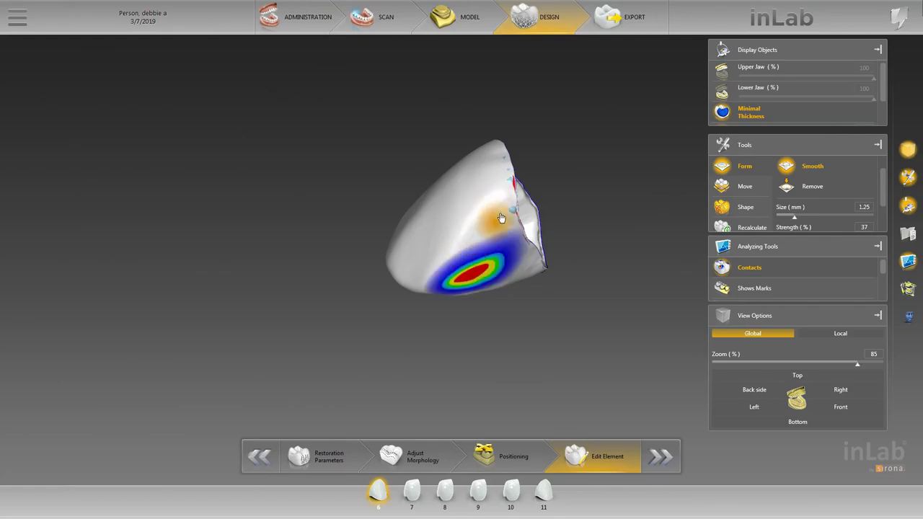
{"action": "mouse_move", "coordinate": [534, 140]}
{"action": "left_mouse_down"}
{"action": "mouse_move", "coordinate": [517, 219]}
{"action": "mouse_move", "coordinate": [531, 303]}
{"action": "mouse_move", "coordinate": [525, 292]}
{"action": "left_mouse_up"}
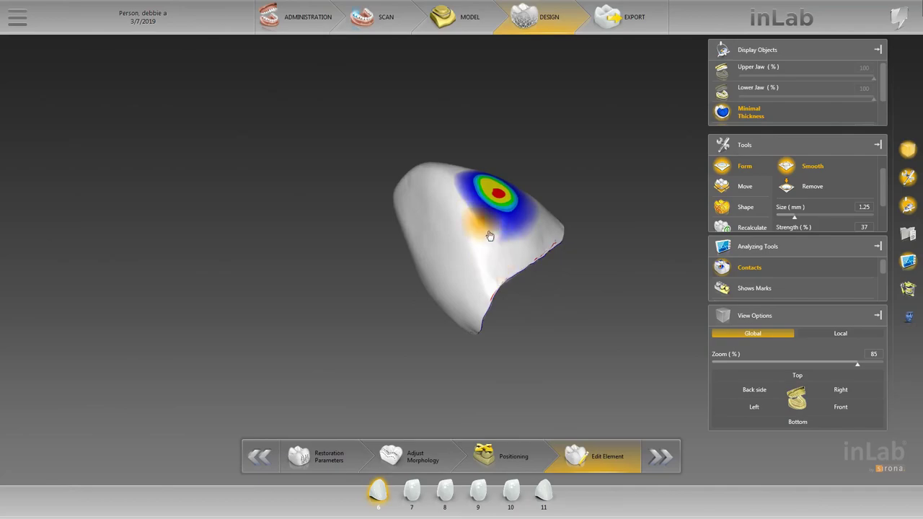
{"action": "mouse_move", "coordinate": [531, 307]}
{"action": "left_mouse_down"}
{"action": "mouse_move", "coordinate": [573, 251]}
{"action": "mouse_move", "coordinate": [526, 289]}
{"action": "left_mouse_up"}
{"action": "scroll", "coordinate": [574, 242], "scroll_direction": "down", "scroll_amount": 3}
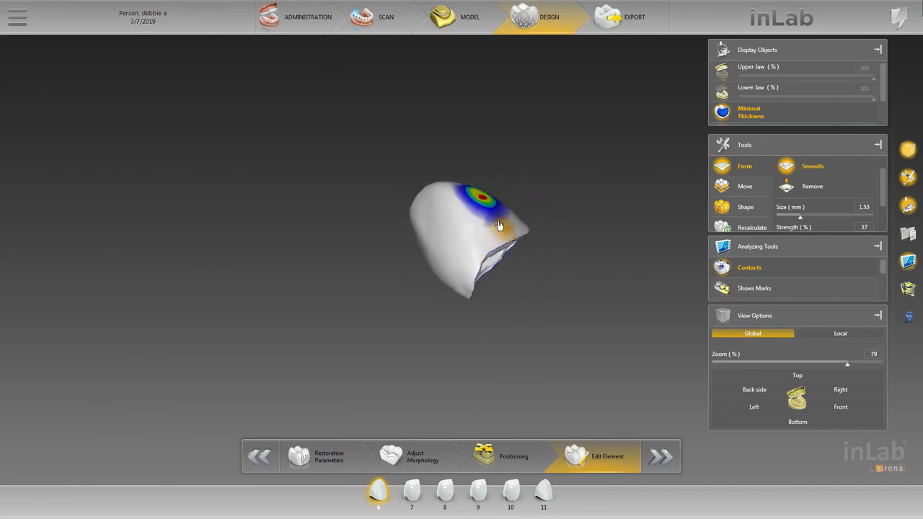
{"action": "middle_click_drag", "start_coordinate": [545, 228], "coordinate": [502, 429]}
Step: Select crown 7 and smooth its surface between the proximal contact and the margin with tool sizes between 1.23 and 1.95 mm
{"action": "left_click", "coordinate": [412, 490]}
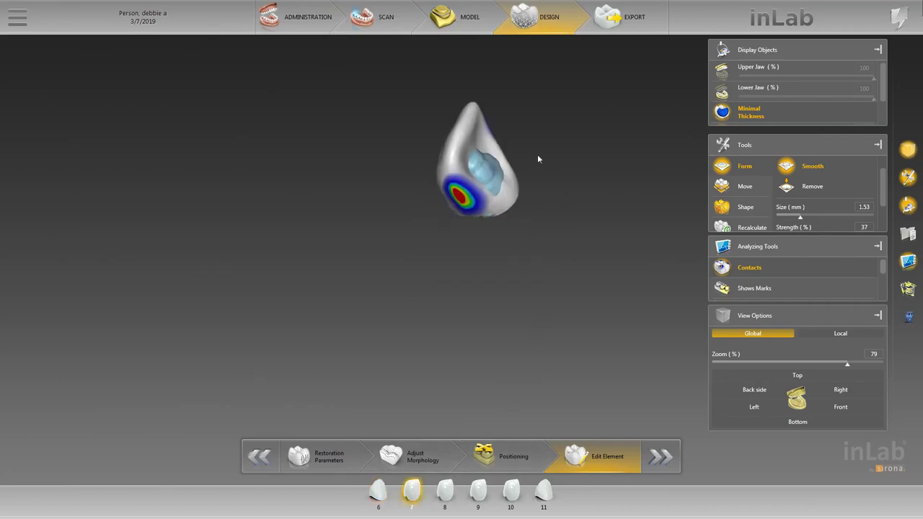
{"action": "middle_click_drag", "start_coordinate": [537, 154], "coordinate": [521, 244]}
{"action": "scroll", "coordinate": [517, 247], "scroll_direction": "up", "scroll_amount": 4}
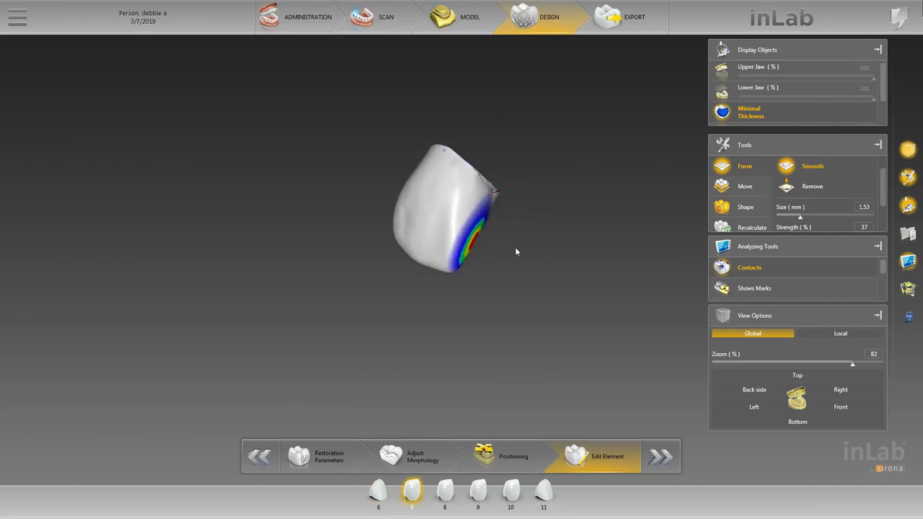
{"action": "left_click", "coordinate": [469, 243]}
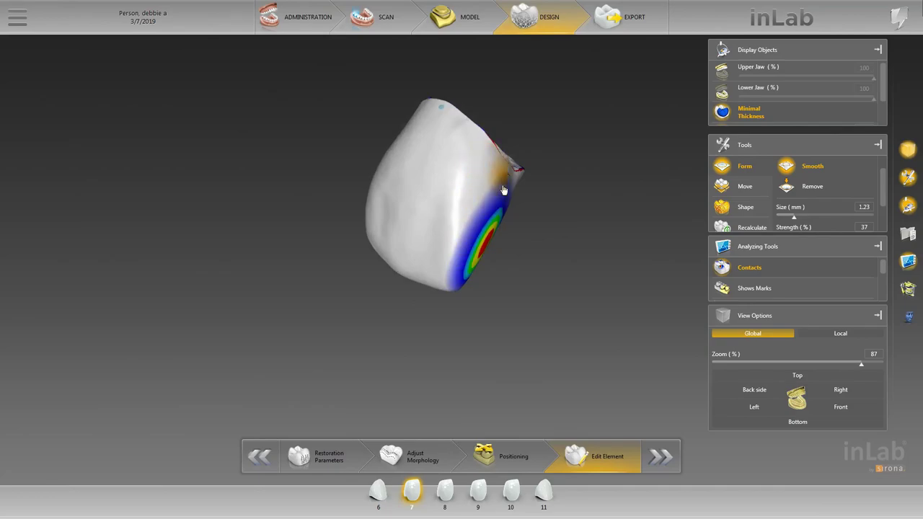
{"action": "mouse_move", "coordinate": [500, 229]}
{"action": "middle_mouse_down"}
{"action": "mouse_move", "coordinate": [491, 236]}
{"action": "mouse_move", "coordinate": [462, 216]}
{"action": "middle_mouse_up"}
{"action": "left_click", "coordinate": [460, 179]}
{"action": "scroll", "coordinate": [462, 173], "scroll_direction": "up", "scroll_amount": 2, "text": "ctrl"}
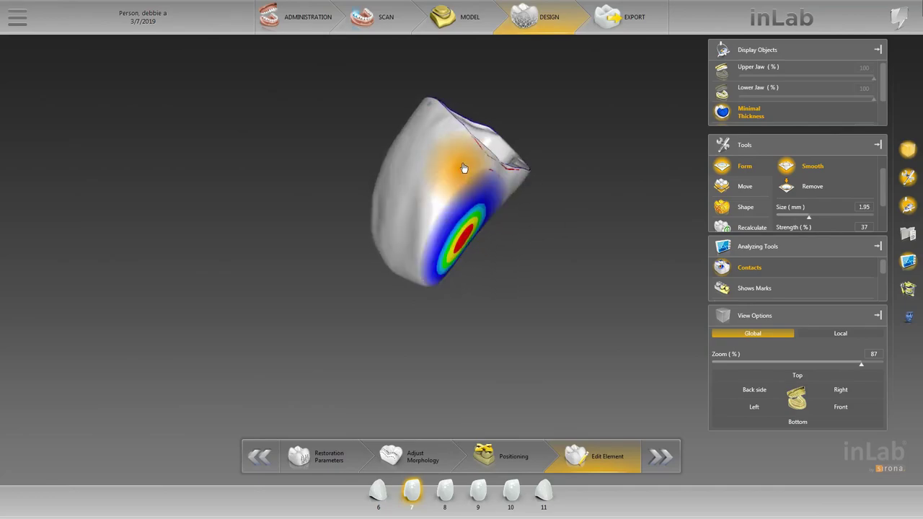
{"action": "left_click", "coordinate": [466, 180]}
{"action": "left_click_drag", "start_coordinate": [467, 180], "coordinate": [464, 160]}
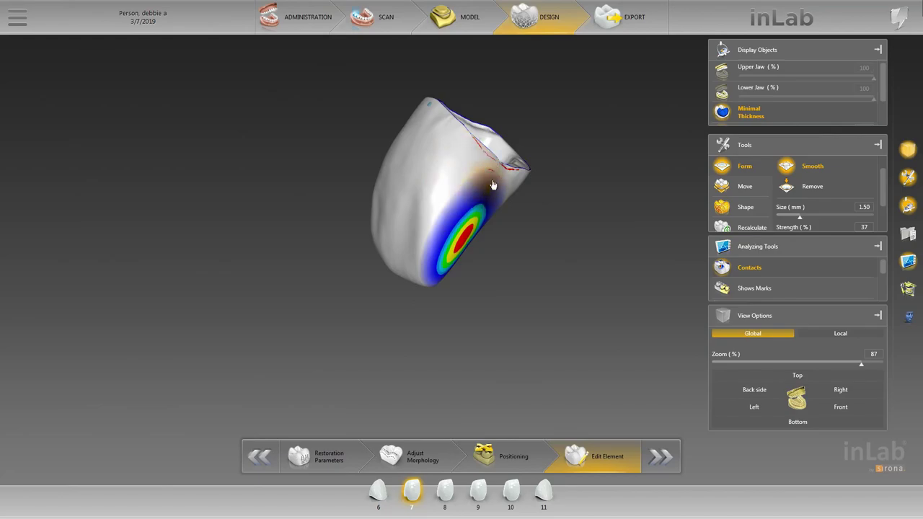
Step: Shape the labial side contour of crown 7 with individual 2-directional shaping at a size of 1.75
{"action": "mouse_move", "coordinate": [502, 263]}
{"action": "right_mouse_down"}
{"action": "mouse_move", "coordinate": [573, 253]}
{"action": "mouse_move", "coordinate": [602, 264]}
{"action": "mouse_move", "coordinate": [608, 243]}
{"action": "mouse_move", "coordinate": [538, 214]}
{"action": "right_mouse_up"}
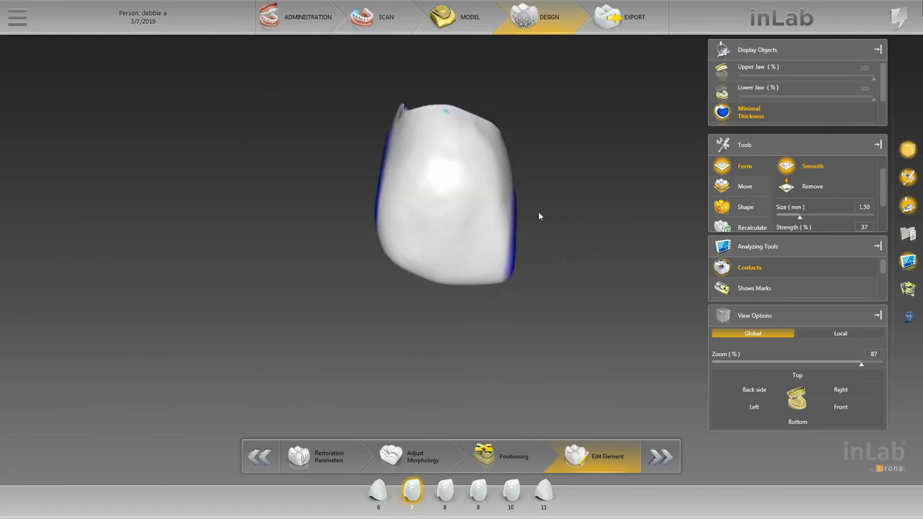
{"action": "mouse_move", "coordinate": [557, 250]}
{"action": "right_mouse_down"}
{"action": "mouse_move", "coordinate": [585, 239]}
{"action": "mouse_move", "coordinate": [552, 214]}
{"action": "right_mouse_up"}
{"action": "scroll", "coordinate": [552, 214], "scroll_direction": "up", "scroll_amount": 2}
{"action": "right_click", "coordinate": [510, 199]}
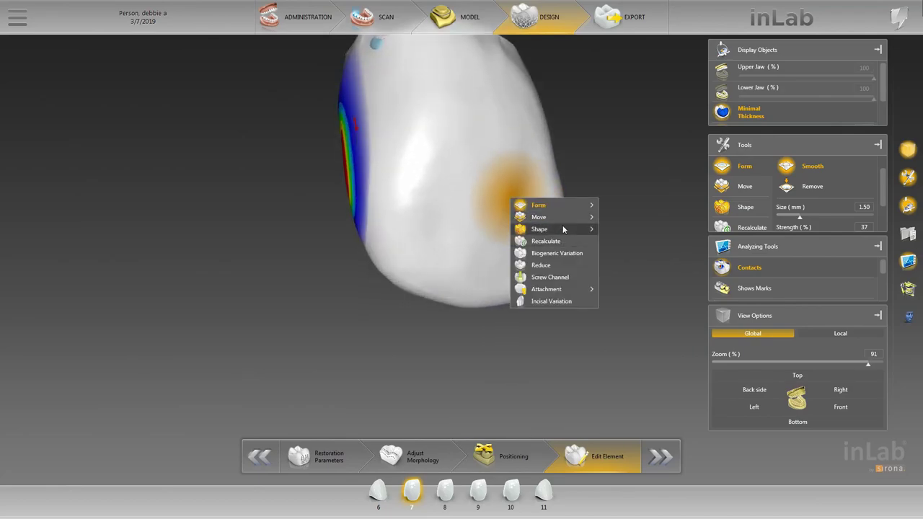
{"action": "mouse_move", "coordinate": [562, 229]}
{"action": "left_click", "coordinate": [641, 242]}
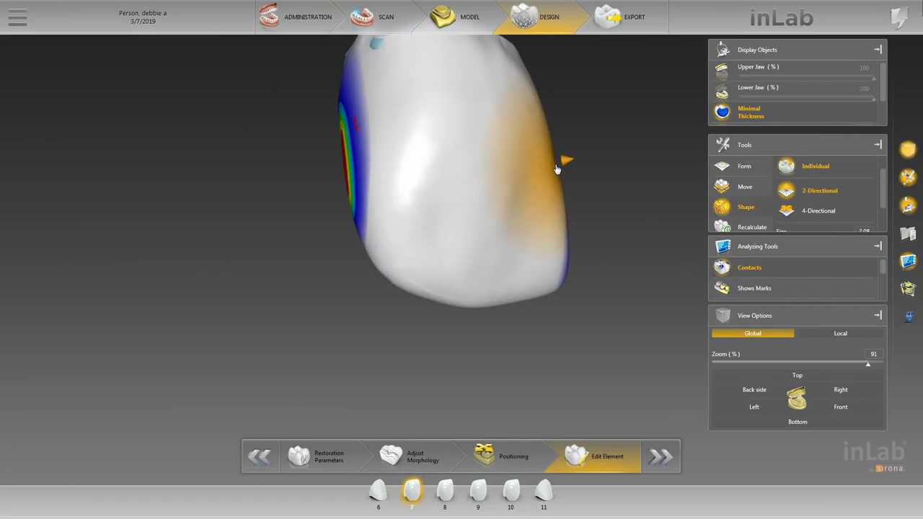
{"action": "scroll", "coordinate": [555, 163], "scroll_direction": "down", "scroll_amount": 3}
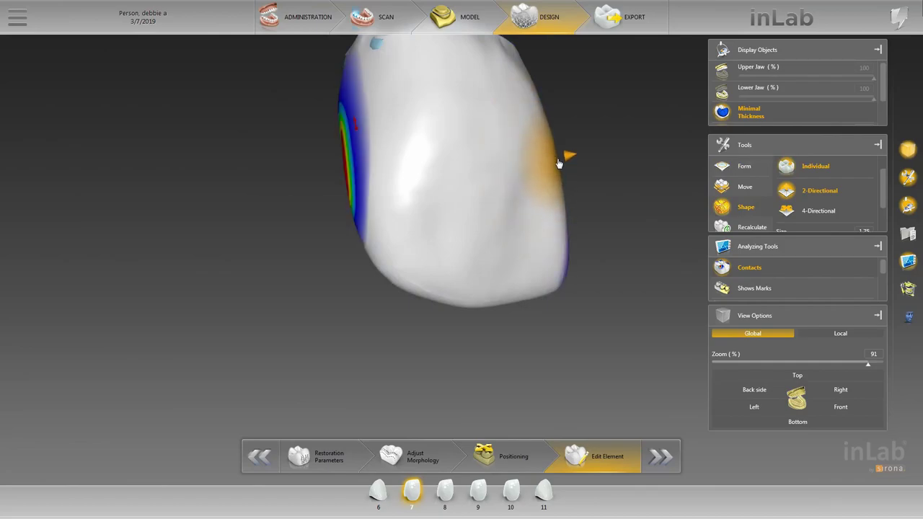
{"action": "scroll", "coordinate": [604, 146], "scroll_direction": "down", "scroll_amount": 1}
{"action": "mouse_move", "coordinate": [561, 172]}
{"action": "right_mouse_down"}
{"action": "mouse_move", "coordinate": [548, 202]}
{"action": "mouse_move", "coordinate": [587, 237]}
{"action": "mouse_move", "coordinate": [601, 219]}
{"action": "mouse_move", "coordinate": [569, 172]}
{"action": "mouse_move", "coordinate": [558, 182]}
{"action": "right_mouse_up"}
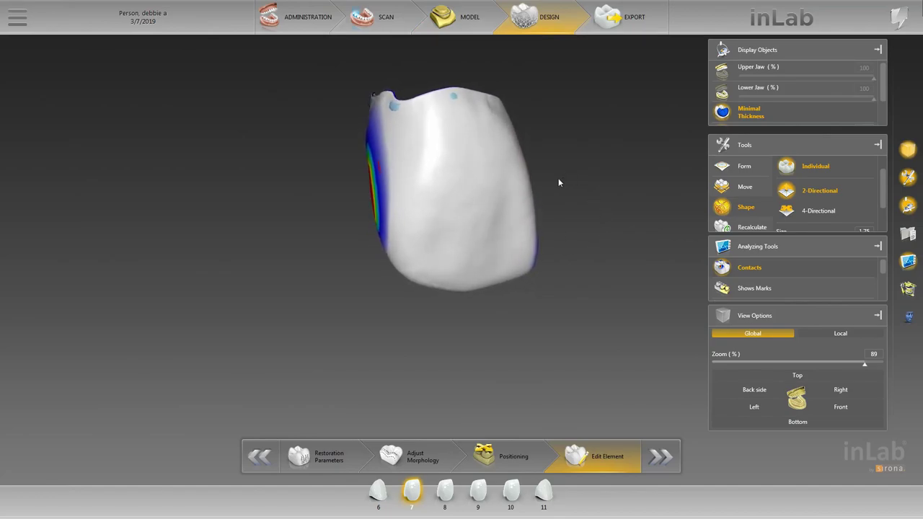
{"action": "right_click_drag", "start_coordinate": [520, 146], "coordinate": [603, 185]}
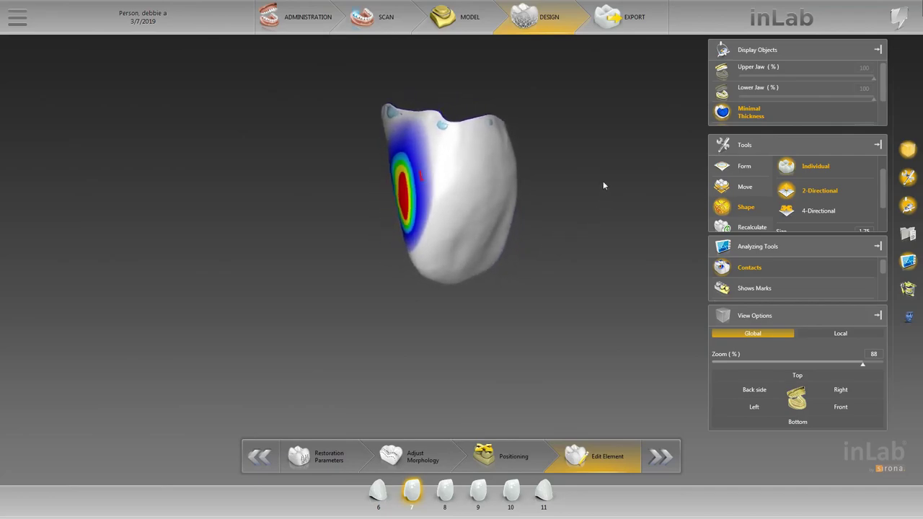
Step: Smooth down the strong proximal contact area on crown 7 with a tool size of 1.30 mm and a strength of 37%
{"action": "right_click", "coordinate": [401, 193]}
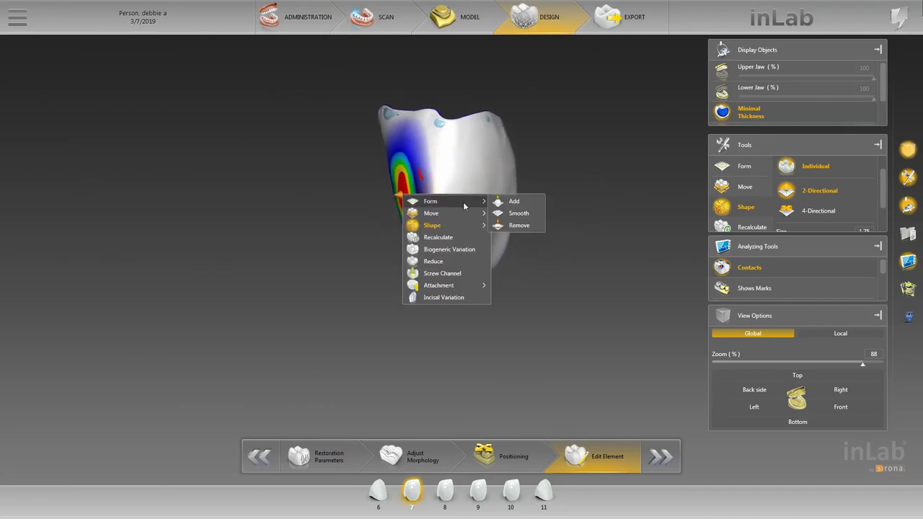
{"action": "left_click", "coordinate": [513, 213]}
{"action": "scroll", "coordinate": [408, 195], "scroll_direction": "up", "scroll_amount": 2}
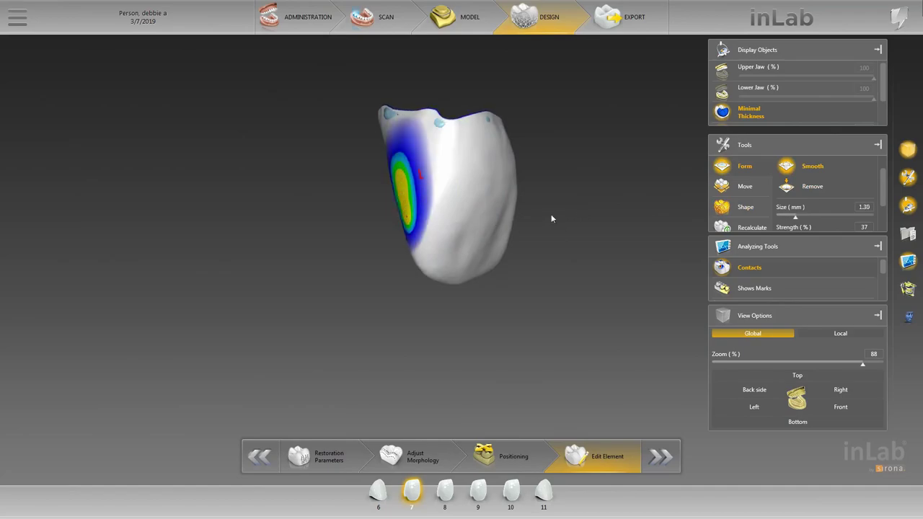
{"action": "mouse_move", "coordinate": [551, 218]}
{"action": "right_mouse_down"}
{"action": "mouse_move", "coordinate": [519, 220]}
{"action": "mouse_move", "coordinate": [558, 208]}
{"action": "right_mouse_up"}
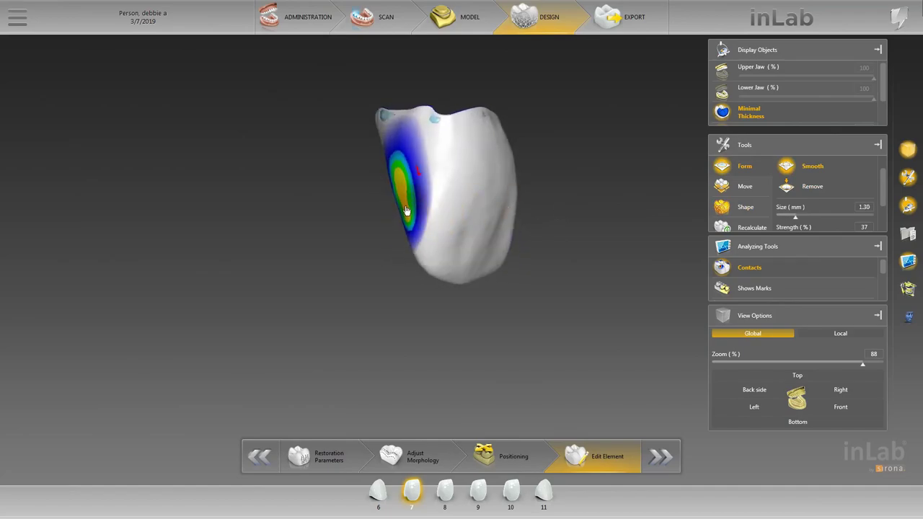
{"action": "scroll", "coordinate": [406, 209], "scroll_direction": "down", "scroll_amount": 3}
{"action": "right_click_drag", "start_coordinate": [397, 182], "coordinate": [456, 167]}
{"action": "scroll", "coordinate": [419, 159], "scroll_direction": "up", "scroll_amount": 3}
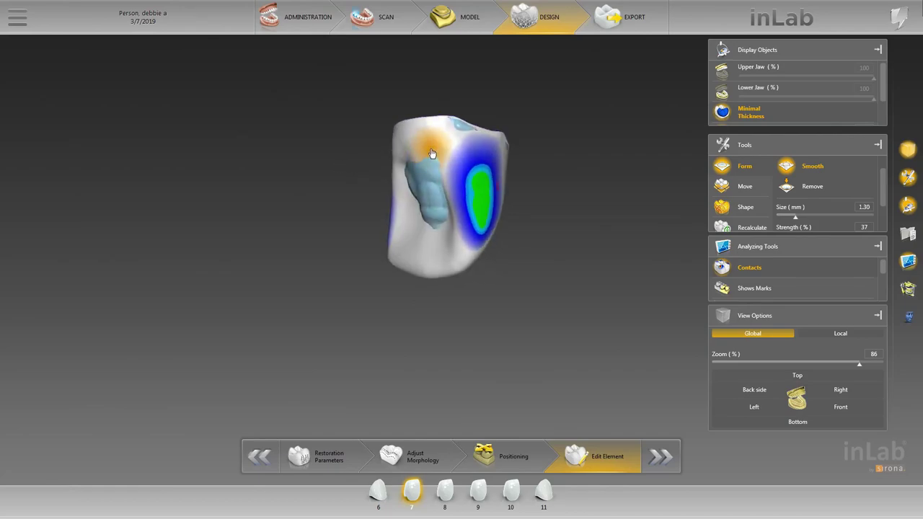
Step: Smooth the cervical area of crown 7 around the margin with a tool size of 1.75 mm
{"action": "scroll", "coordinate": [446, 137], "scroll_direction": "up", "scroll_amount": 5}
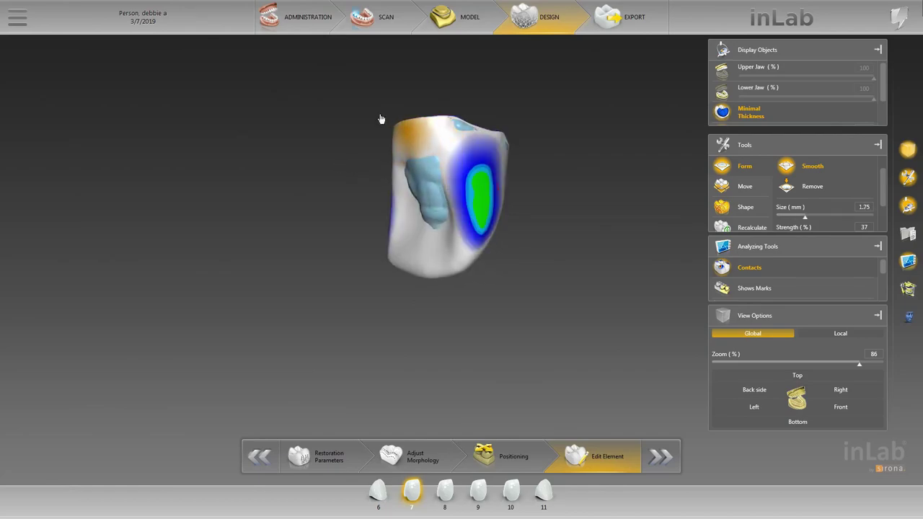
{"action": "right_click_drag", "start_coordinate": [381, 118], "coordinate": [537, 159]}
{"action": "right_click_drag", "start_coordinate": [356, 108], "coordinate": [485, 148]}
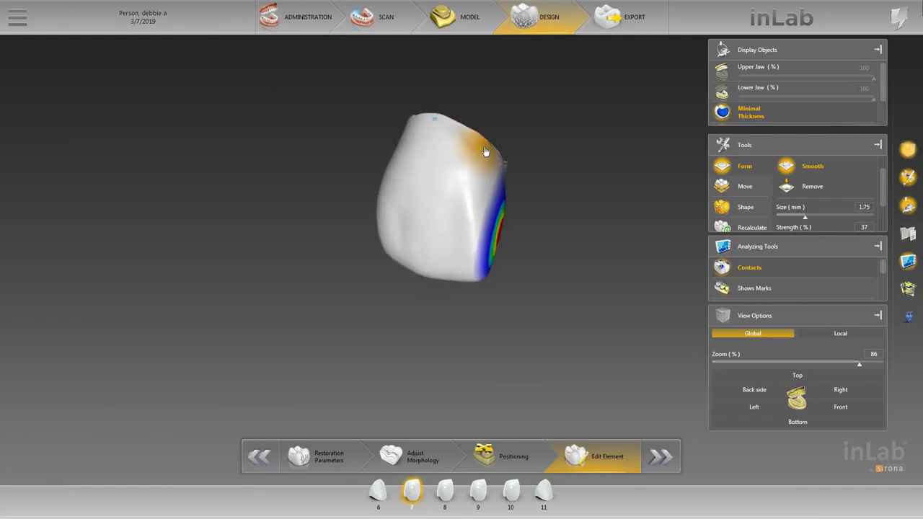
{"action": "mouse_move", "coordinate": [412, 134]}
{"action": "right_mouse_down"}
{"action": "mouse_move", "coordinate": [530, 187]}
{"action": "mouse_move", "coordinate": [590, 129]}
{"action": "right_mouse_up"}
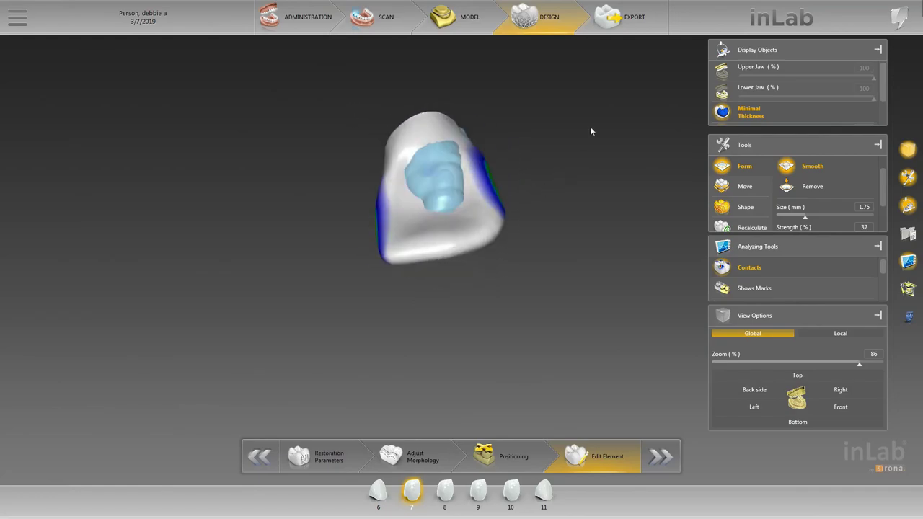
Step: Shape the lingual side of crown 7 beside the thin area with individual 2-directional shaping
{"action": "right_click", "coordinate": [444, 178]}
{"action": "left_click", "coordinate": [478, 212]}
{"action": "right_click_drag", "start_coordinate": [490, 217], "coordinate": [405, 208]}
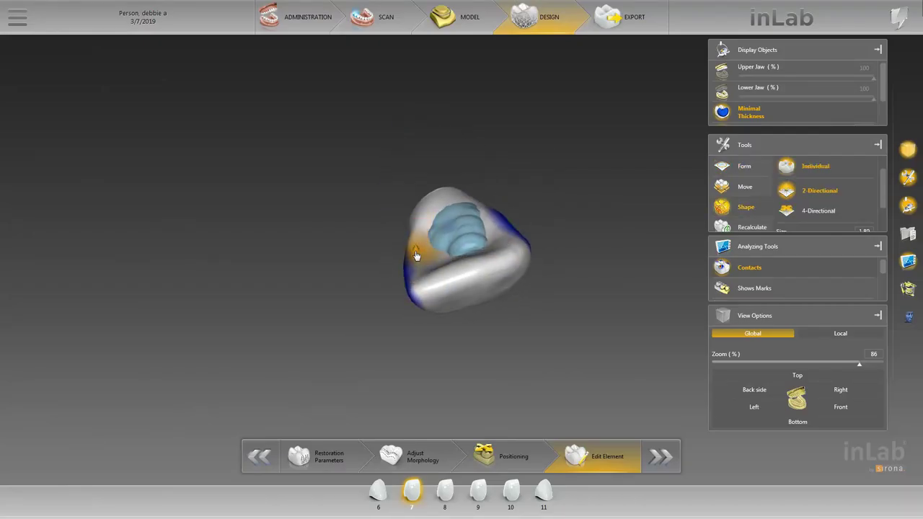
{"action": "left_click_drag", "start_coordinate": [422, 276], "coordinate": [502, 237]}
{"action": "mouse_move", "coordinate": [482, 206]}
{"action": "left_mouse_down"}
{"action": "mouse_move", "coordinate": [445, 233]}
{"action": "mouse_move", "coordinate": [471, 241]}
{"action": "mouse_move", "coordinate": [469, 228]}
{"action": "mouse_move", "coordinate": [460, 241]}
{"action": "left_mouse_up"}
{"action": "left_click_drag", "start_coordinate": [559, 236], "coordinate": [518, 243]}
Step: Smooth the labial surface of crown 7 near the margin with a tool size of 1.93 mm
{"action": "right_click", "coordinate": [488, 277]}
{"action": "mouse_move", "coordinate": [534, 287]}
{"action": "left_click", "coordinate": [587, 297]}
{"action": "left_click_drag", "start_coordinate": [581, 311], "coordinate": [541, 324]}
{"action": "left_click_drag", "start_coordinate": [471, 295], "coordinate": [480, 305]}
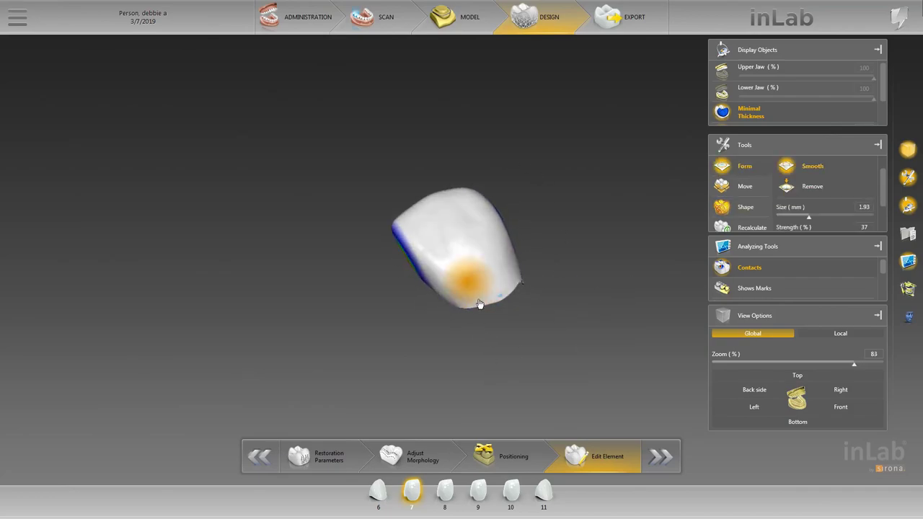
Step: Shape the cervical edge of crown 7 with individual 2-directional shaping
{"action": "left_click_drag", "start_coordinate": [520, 207], "coordinate": [513, 240]}
{"action": "right_click", "coordinate": [460, 302]}
{"action": "mouse_move", "coordinate": [519, 332]}
{"action": "left_click", "coordinate": [576, 344]}
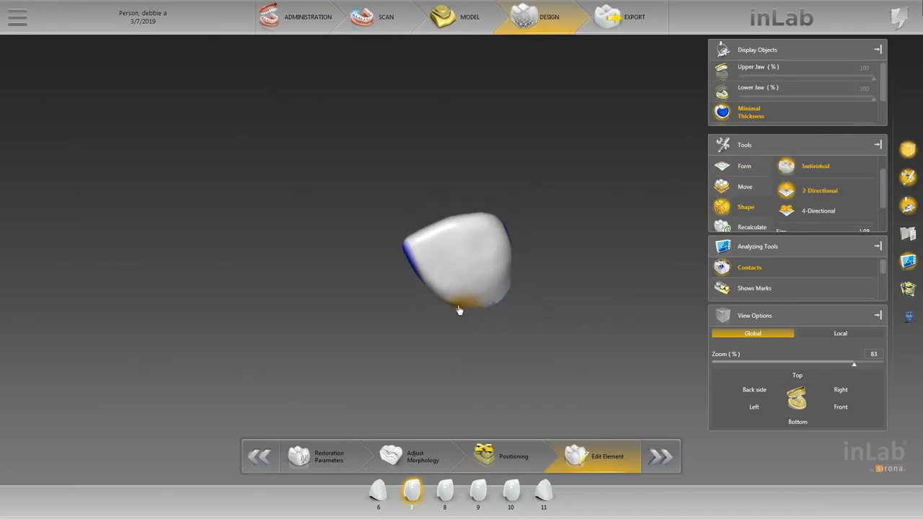
{"action": "mouse_move", "coordinate": [459, 311]}
{"action": "left_mouse_down"}
{"action": "mouse_move", "coordinate": [485, 304]}
{"action": "mouse_move", "coordinate": [504, 275]}
{"action": "mouse_move", "coordinate": [476, 276]}
{"action": "mouse_move", "coordinate": [497, 277]}
{"action": "left_mouse_up"}
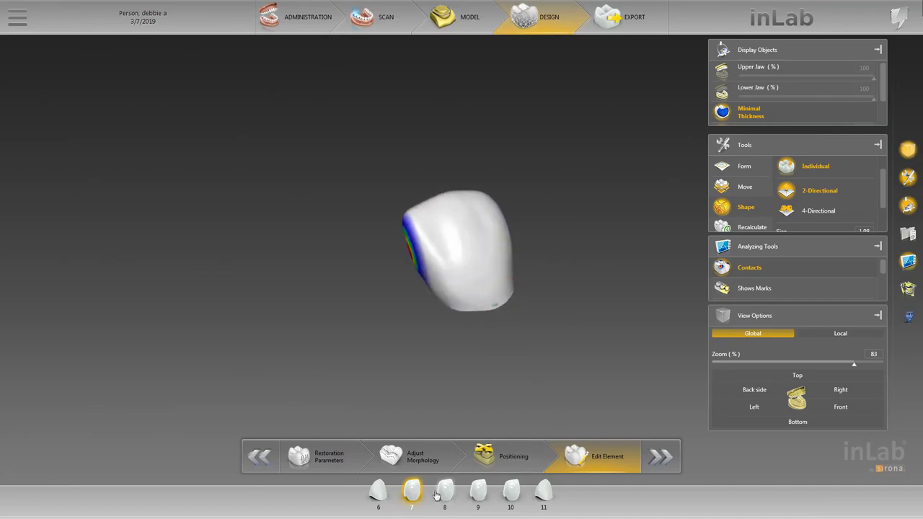
Step: Adjust the strong proximal contact side of crown 7 with individual 2-directional shaping
{"action": "left_click", "coordinate": [438, 495]}
{"action": "left_click", "coordinate": [411, 492]}
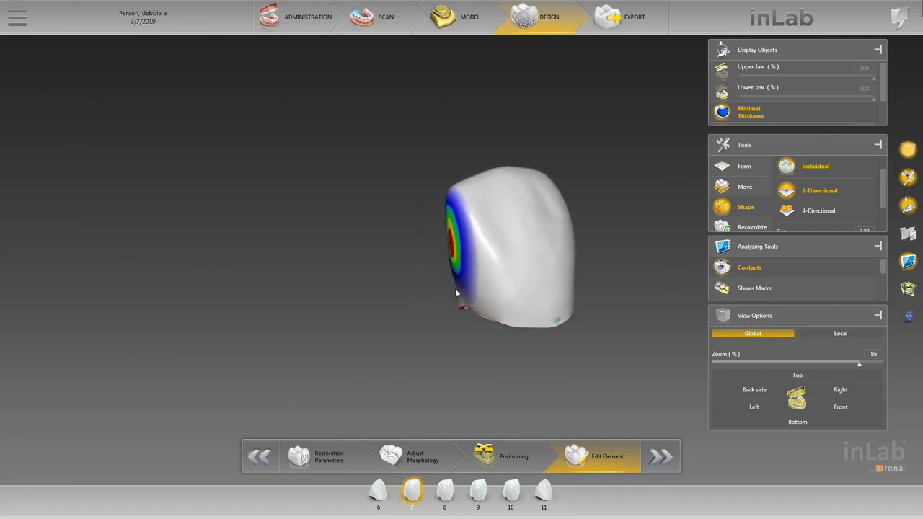
{"action": "left_click_drag", "start_coordinate": [457, 295], "coordinate": [424, 244]}
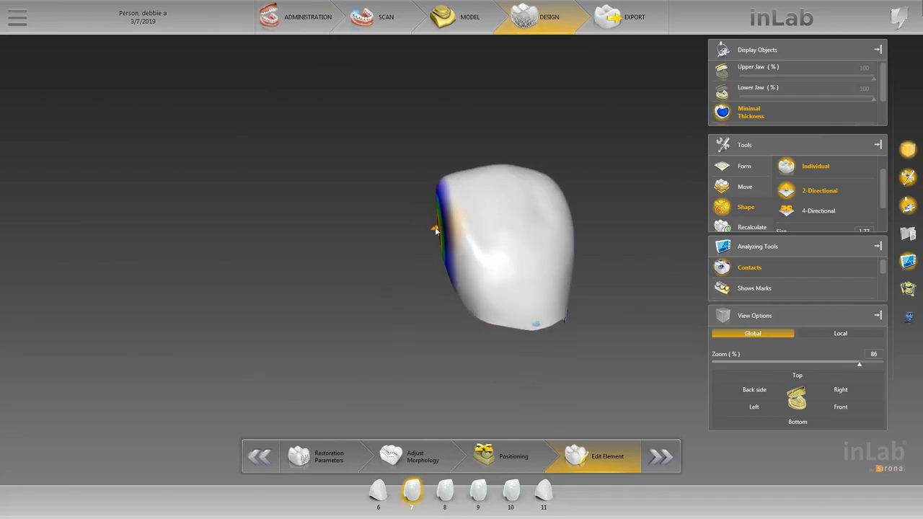
{"action": "scroll", "coordinate": [433, 232], "scroll_direction": "up", "scroll_amount": 3}
Step: Reduce the strong proximal contact on crown 8 with individual 2-directional shaping
{"action": "left_click", "coordinate": [446, 492]}
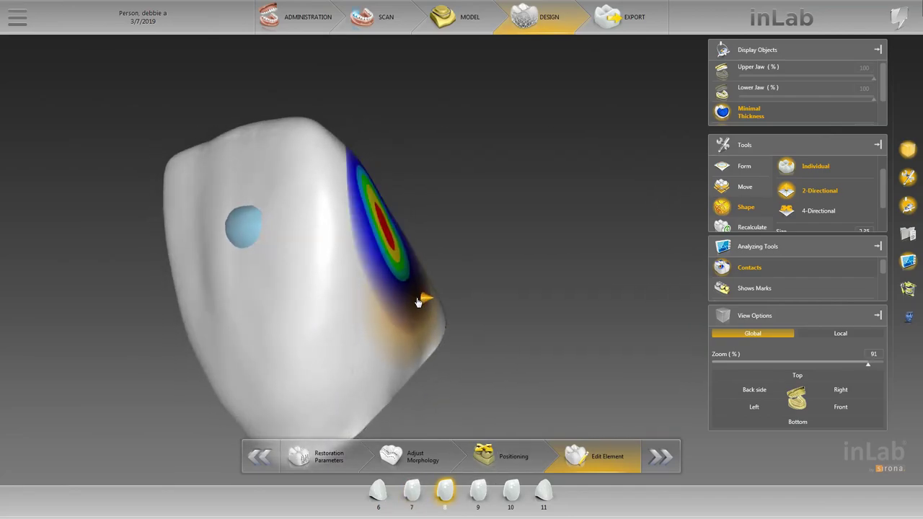
{"action": "left_click_drag", "start_coordinate": [382, 211], "coordinate": [393, 233]}
{"action": "scroll", "coordinate": [816, 209], "scroll_direction": "down", "scroll_amount": 2}
{"action": "left_click", "coordinate": [817, 227]}
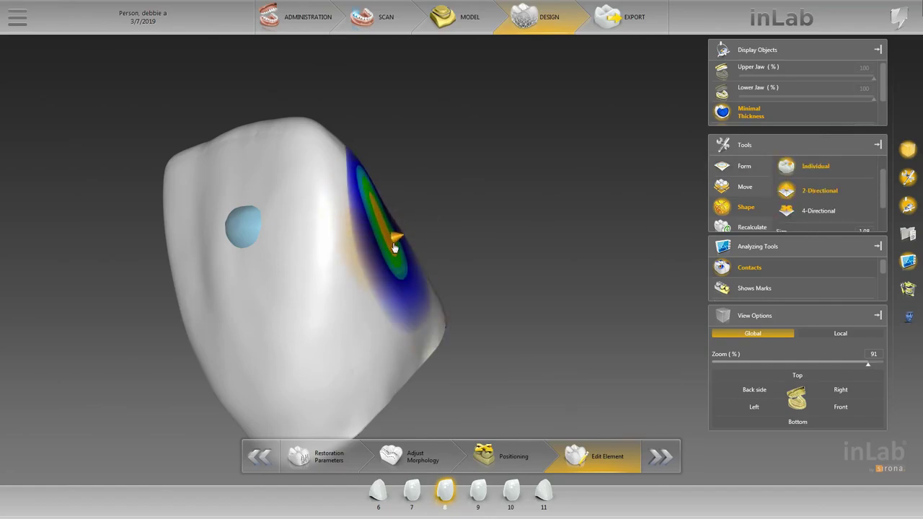
{"action": "scroll", "coordinate": [395, 248], "scroll_direction": "down", "scroll_amount": 3}
{"action": "left_click_drag", "start_coordinate": [418, 277], "coordinate": [397, 232]}
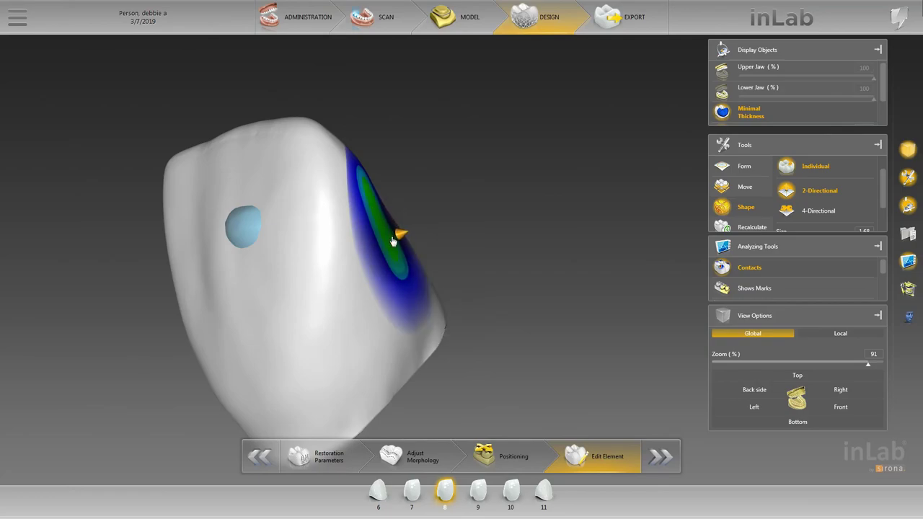
{"action": "mouse_move", "coordinate": [392, 242]}
{"action": "left_mouse_down"}
{"action": "mouse_move", "coordinate": [406, 265]}
{"action": "mouse_move", "coordinate": [395, 229]}
{"action": "left_mouse_up"}
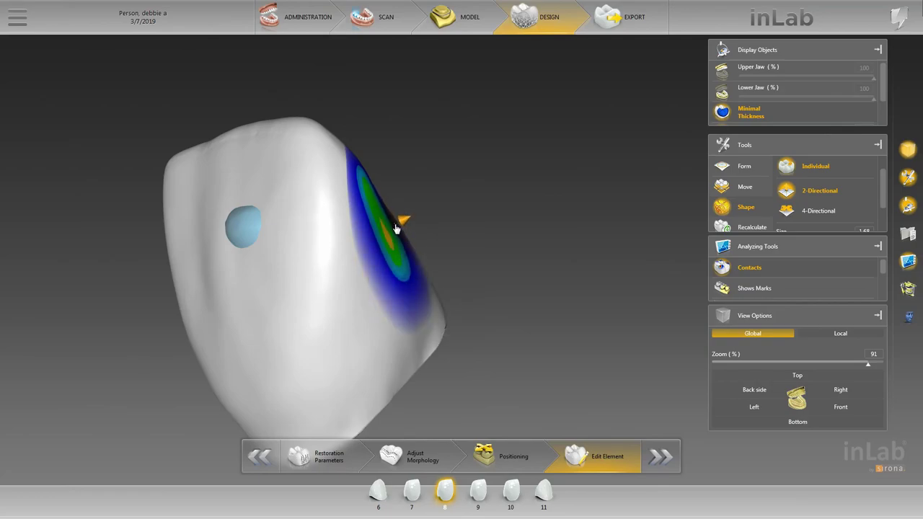
Step: Smooth the proximal contact of crown 7 with a tool size of 0.90 mm and a strength of 26%
{"action": "left_click", "coordinate": [413, 493]}
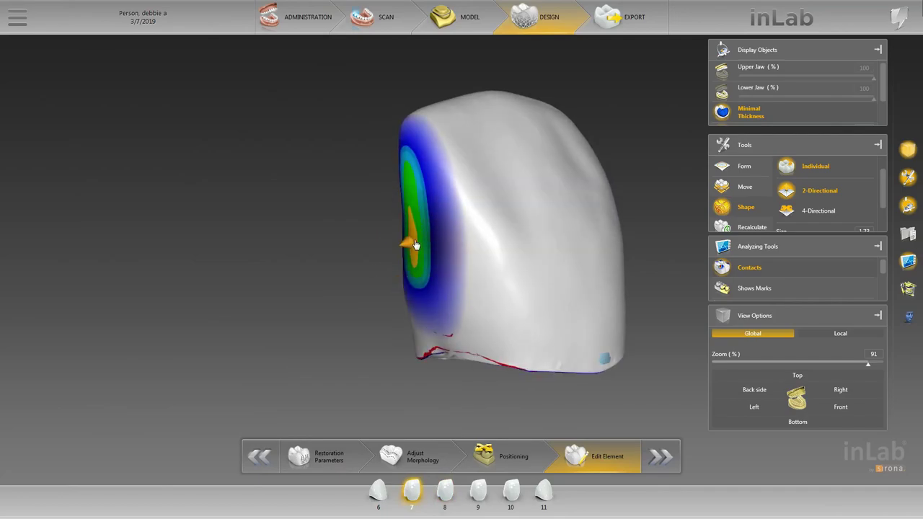
{"action": "left_click", "coordinate": [744, 166]}
{"action": "left_click", "coordinate": [811, 166]}
{"action": "left_click_drag", "start_coordinate": [807, 217], "coordinate": [786, 217]}
{"action": "mouse_move", "coordinate": [412, 234]}
{"action": "left_mouse_down"}
{"action": "mouse_move", "coordinate": [410, 263]}
{"action": "mouse_move", "coordinate": [503, 252]}
{"action": "left_mouse_up"}
{"action": "scroll", "coordinate": [503, 252], "scroll_direction": "down", "scroll_amount": 2}
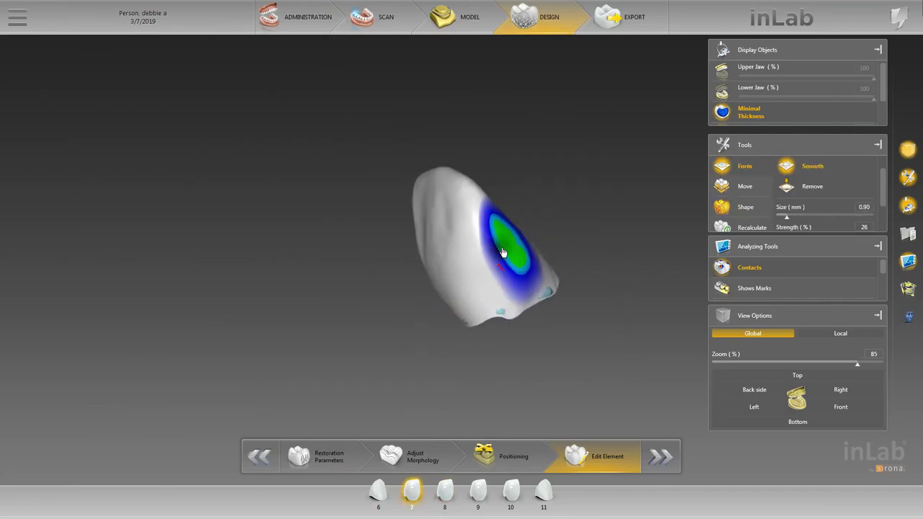
Step: Reduce the proximal contact of crown 6 with individual 2-directional shaping
{"action": "right_click", "coordinate": [547, 297]}
{"action": "left_click", "coordinate": [573, 329]}
{"action": "left_click", "coordinate": [377, 493]}
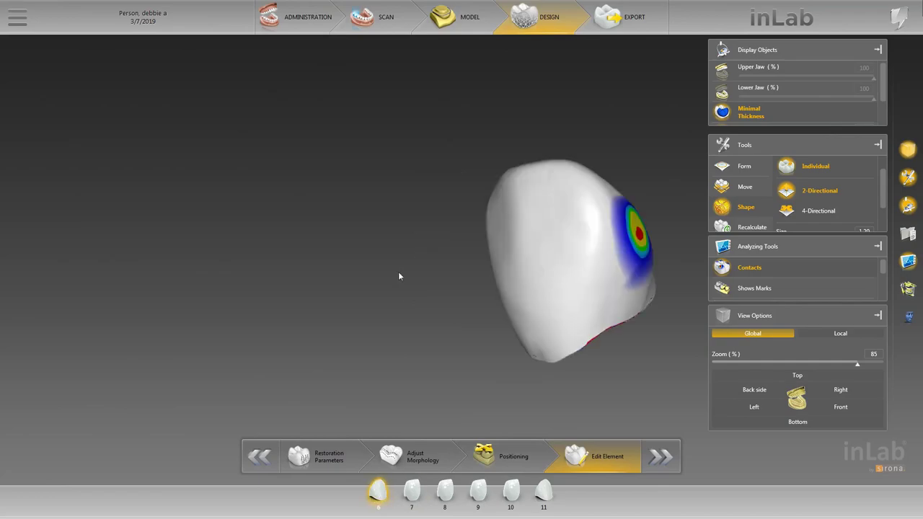
{"action": "left_click_drag", "start_coordinate": [398, 274], "coordinate": [369, 273]}
{"action": "left_click_drag", "start_coordinate": [609, 240], "coordinate": [624, 232]}
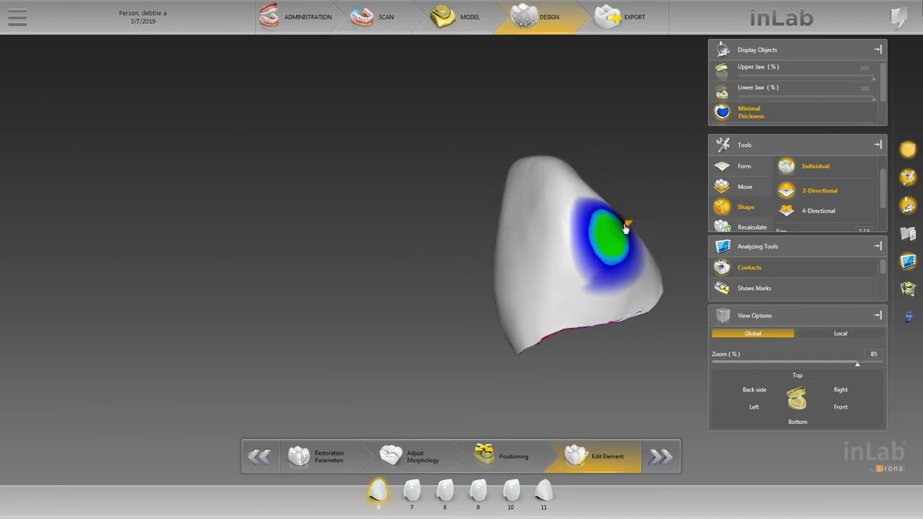
Step: Smooth the cervical area of crown 8 with a tool size of 1.70 mm and a strength of 26%
{"action": "left_click", "coordinate": [478, 493]}
{"action": "left_click_drag", "start_coordinate": [476, 269], "coordinate": [533, 285]}
{"action": "left_click", "coordinate": [445, 493]}
{"action": "left_click_drag", "start_coordinate": [415, 255], "coordinate": [375, 245]}
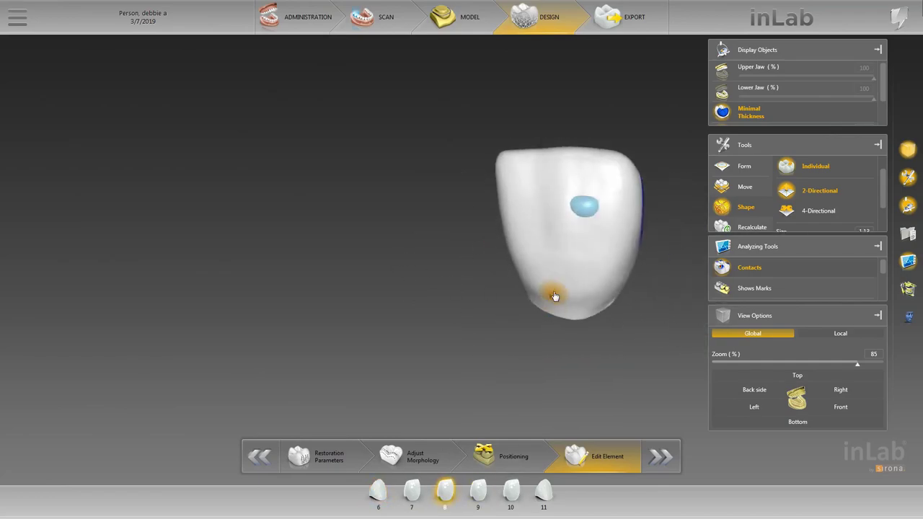
{"action": "right_click", "coordinate": [554, 296]}
{"action": "left_click", "coordinate": [678, 313]}
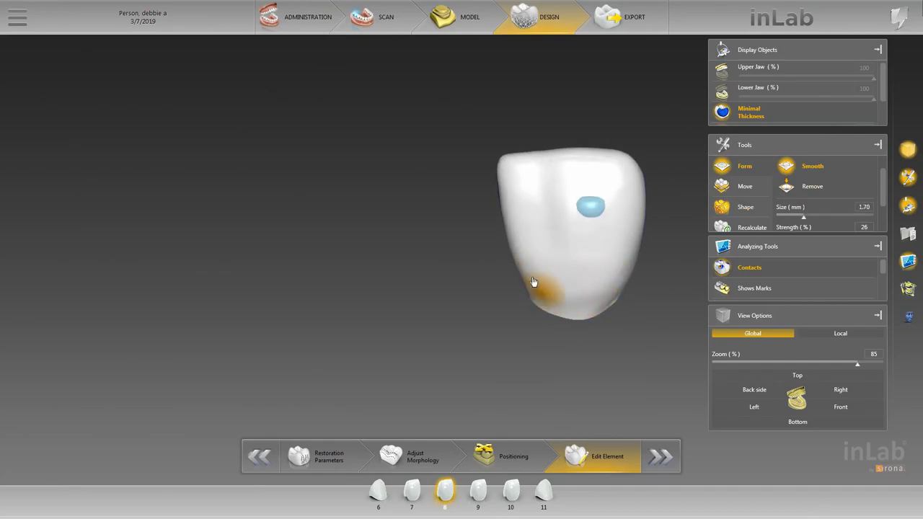
{"action": "mouse_move", "coordinate": [521, 322]}
{"action": "left_mouse_down"}
{"action": "mouse_move", "coordinate": [489, 315]}
{"action": "mouse_move", "coordinate": [502, 308]}
{"action": "left_mouse_up"}
{"action": "middle_click_drag", "start_coordinate": [509, 300], "coordinate": [540, 288]}
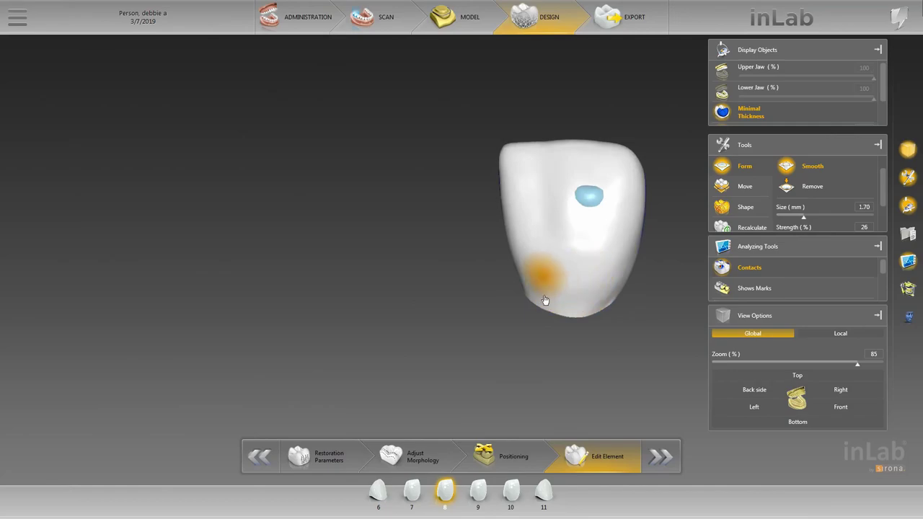
{"action": "middle_click_drag", "start_coordinate": [523, 322], "coordinate": [509, 305]}
Step: Smooth the proximal side of crown 8 between the contact and the neck with a tool size of 1.70 mm
{"action": "right_click", "coordinate": [510, 246]}
{"action": "left_click", "coordinate": [511, 255]}
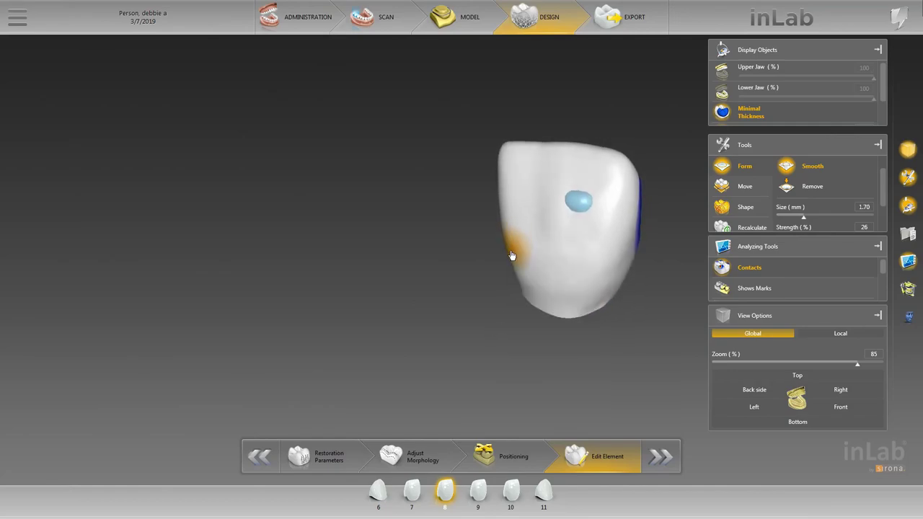
{"action": "right_click", "coordinate": [511, 257]}
{"action": "left_click", "coordinate": [498, 256]}
{"action": "right_click_drag", "start_coordinate": [499, 256], "coordinate": [553, 250]}
{"action": "right_click", "coordinate": [546, 250]}
{"action": "left_click", "coordinate": [510, 245]}
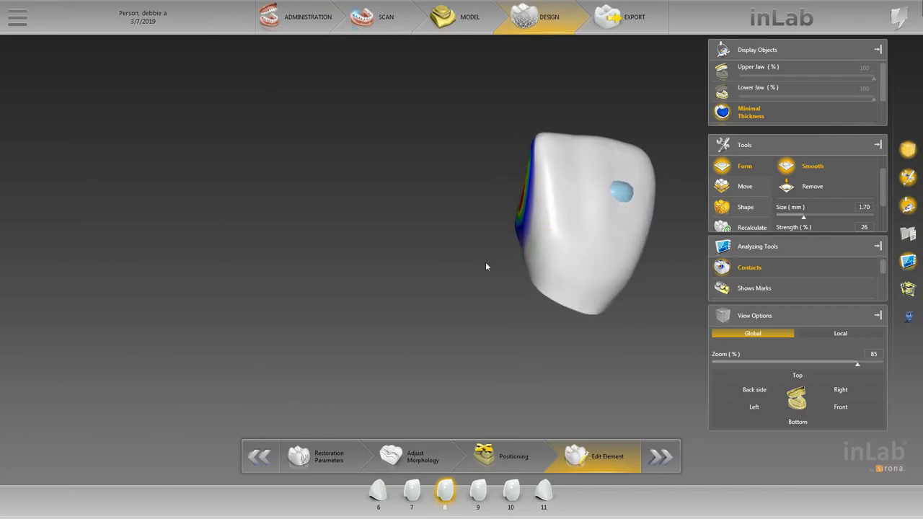
Step: Smooth the surface around the proximal contacts of crown 8 with tool sizes of 1.25 and 1.35 mm
{"action": "right_click_drag", "start_coordinate": [486, 263], "coordinate": [498, 266]}
{"action": "mouse_move", "coordinate": [498, 267]}
{"action": "left_mouse_down"}
{"action": "mouse_move", "coordinate": [483, 270]}
{"action": "mouse_move", "coordinate": [506, 268]}
{"action": "left_mouse_up"}
{"action": "scroll", "coordinate": [559, 253], "scroll_direction": "down", "scroll_amount": 3}
{"action": "mouse_move", "coordinate": [559, 253]}
{"action": "left_mouse_down"}
{"action": "mouse_move", "coordinate": [558, 214]}
{"action": "mouse_move", "coordinate": [549, 226]}
{"action": "left_mouse_up"}
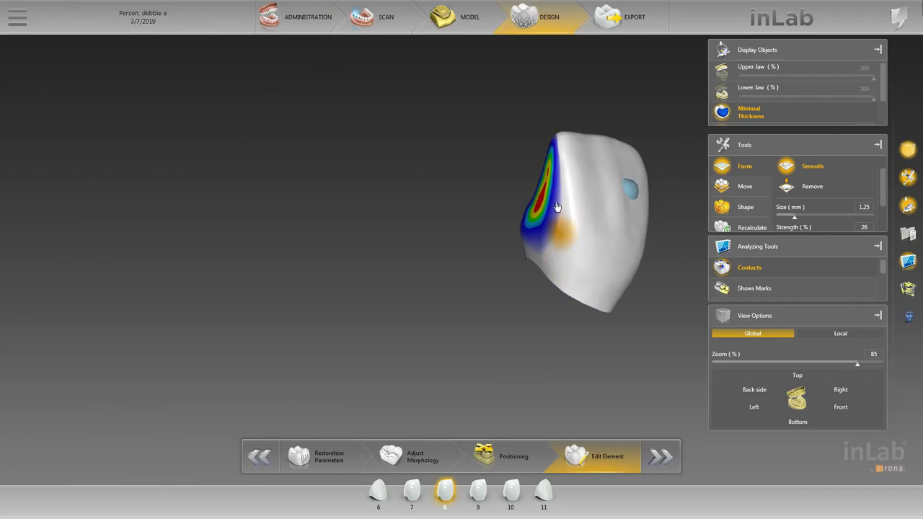
{"action": "middle_click_drag", "start_coordinate": [548, 248], "coordinate": [598, 243]}
{"action": "scroll", "coordinate": [597, 242], "scroll_direction": "up", "scroll_amount": 1}
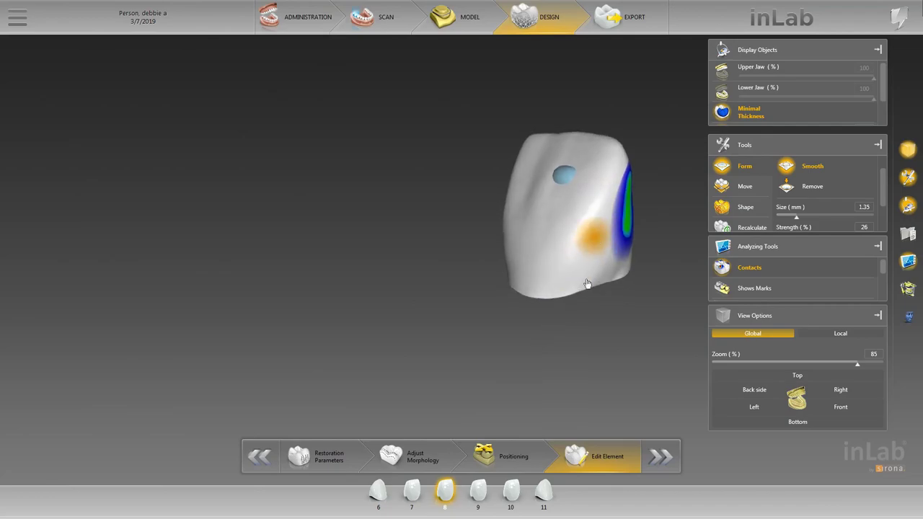
Step: Smooth crown 8 with a tool size of 1.68 mm and reshape its outer edge with individual 2-directional shaping
{"action": "middle_click_drag", "start_coordinate": [586, 282], "coordinate": [586, 244]}
{"action": "scroll", "coordinate": [586, 243], "scroll_direction": "up", "scroll_amount": 3}
{"action": "middle_click_drag", "start_coordinate": [631, 290], "coordinate": [492, 348]}
{"action": "scroll", "coordinate": [492, 346], "scroll_direction": "up", "scroll_amount": 2}
{"action": "right_click", "coordinate": [552, 276]}
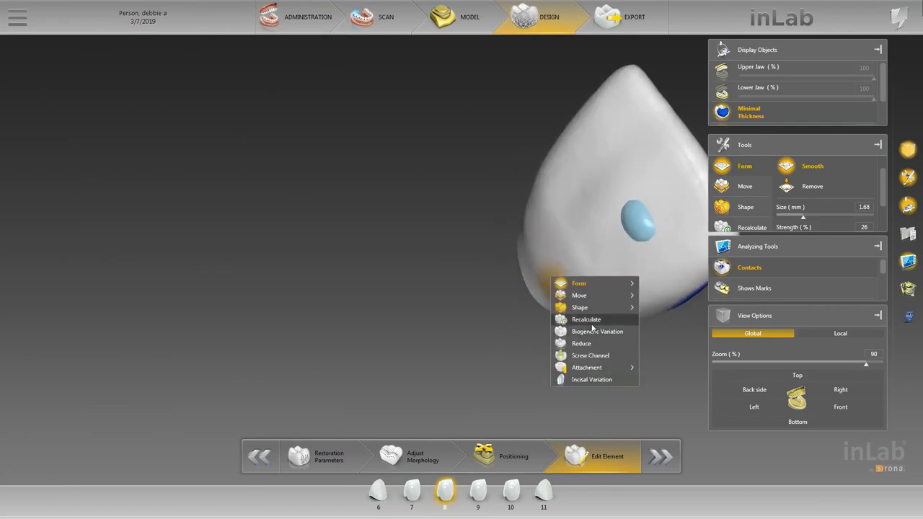
{"action": "left_click", "coordinate": [581, 308]}
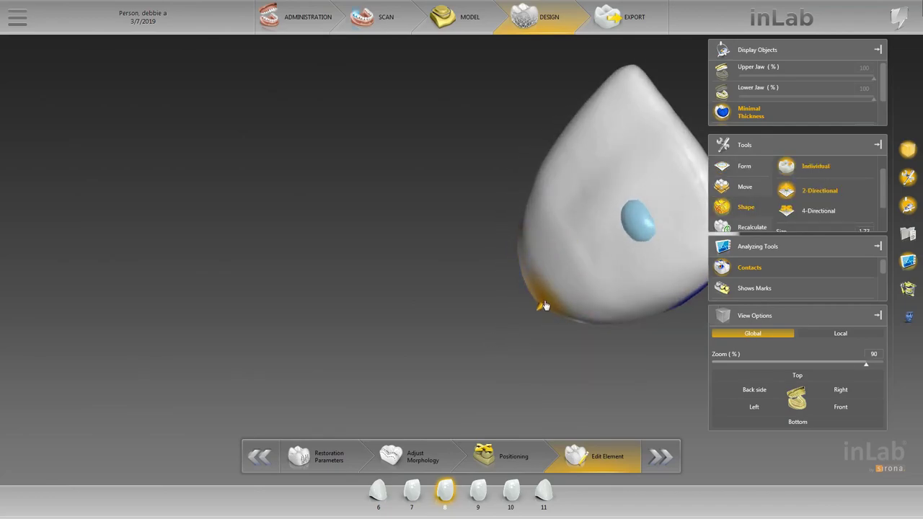
{"action": "scroll", "coordinate": [544, 305], "scroll_direction": "down", "scroll_amount": 2}
{"action": "middle_click_drag", "start_coordinate": [544, 305], "coordinate": [656, 286]}
{"action": "scroll", "coordinate": [590, 290], "scroll_direction": "down", "scroll_amount": 1}
Step: Shape the labial surface of crown 9 beside its neighbouring crowns with individual 2-directional shaping
{"action": "left_click", "coordinate": [477, 491]}
{"action": "scroll", "coordinate": [472, 322], "scroll_direction": "down", "scroll_amount": 4}
{"action": "middle_click_drag", "start_coordinate": [472, 322], "coordinate": [524, 300]}
{"action": "scroll", "coordinate": [532, 330], "scroll_direction": "up", "scroll_amount": 1}
{"action": "left_click", "coordinate": [517, 269]}
{"action": "left_click", "coordinate": [568, 239]}
{"action": "scroll", "coordinate": [529, 202], "scroll_direction": "up", "scroll_amount": 3}
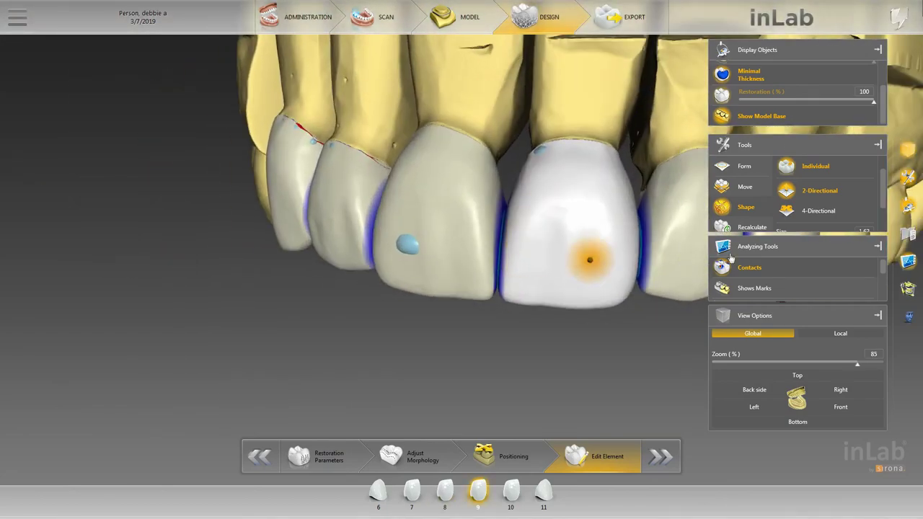
Step: Isolate crown 9 and smooth its cervical area at 1.78 mm and the surface beside the contact at 1.20 mm
{"action": "double_click", "coordinate": [676, 238]}
{"action": "left_click", "coordinate": [513, 459]}
{"action": "left_click", "coordinate": [479, 491]}
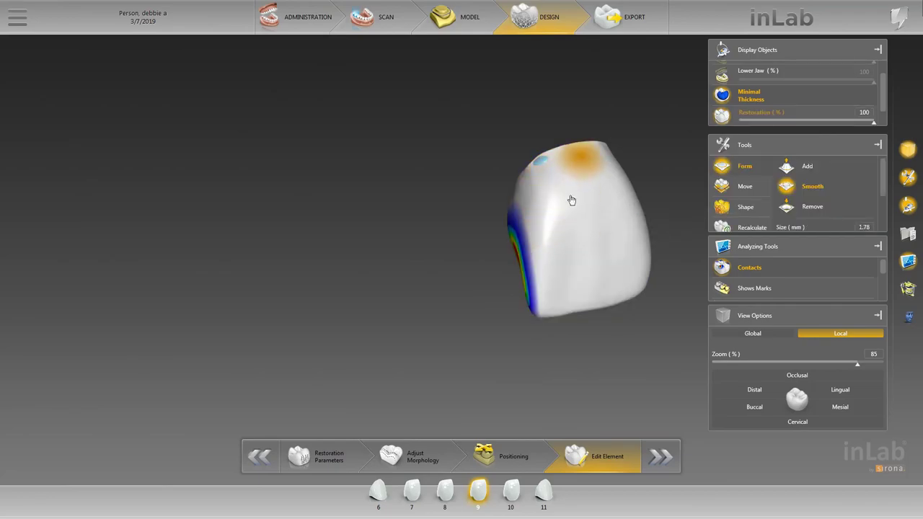
{"action": "middle_click_drag", "start_coordinate": [571, 200], "coordinate": [591, 159]}
{"action": "middle_click_drag", "start_coordinate": [566, 222], "coordinate": [655, 177]}
{"action": "scroll", "coordinate": [564, 190], "scroll_direction": "down", "scroll_amount": 3}
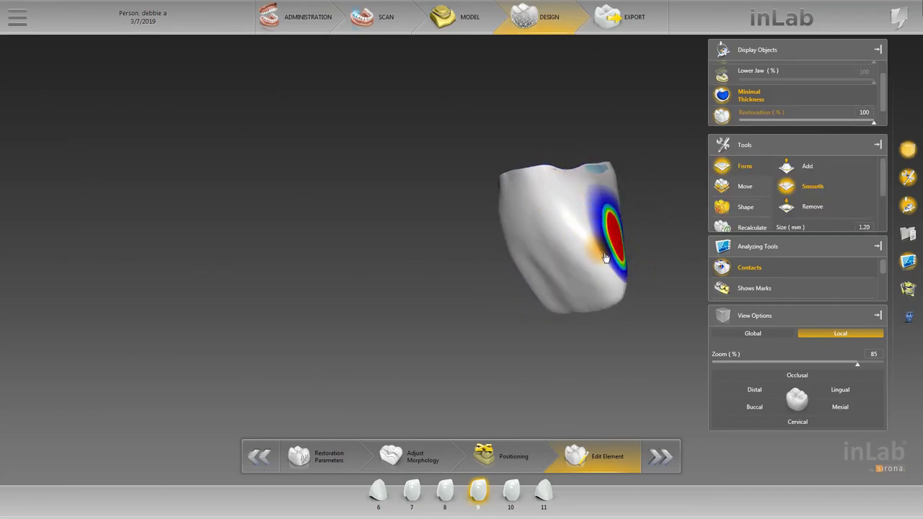
{"action": "scroll", "coordinate": [595, 202], "scroll_direction": "up", "scroll_amount": 3}
{"action": "mouse_move", "coordinate": [605, 258]}
{"action": "middle_mouse_down"}
{"action": "mouse_move", "coordinate": [596, 202]}
{"action": "mouse_move", "coordinate": [570, 185]}
{"action": "mouse_move", "coordinate": [584, 189]}
{"action": "mouse_move", "coordinate": [584, 179]}
{"action": "mouse_move", "coordinate": [674, 157]}
{"action": "mouse_move", "coordinate": [572, 220]}
{"action": "mouse_move", "coordinate": [581, 208]}
{"action": "mouse_move", "coordinate": [516, 193]}
{"action": "mouse_move", "coordinate": [552, 257]}
{"action": "mouse_move", "coordinate": [459, 296]}
{"action": "middle_mouse_up"}
Step: Shape crown 9 between the margin and the proximal contact with individual 2-directional shaping
{"action": "right_click", "coordinate": [477, 260]}
{"action": "left_click", "coordinate": [597, 303]}
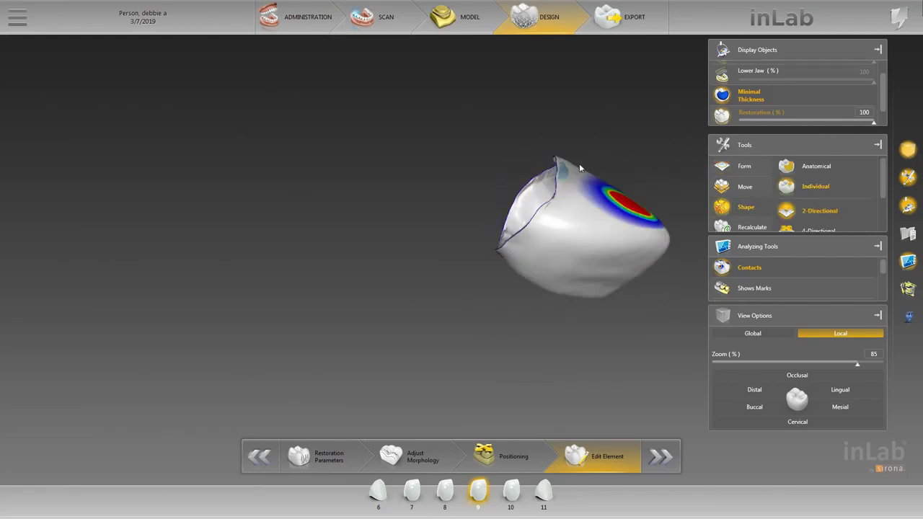
{"action": "middle_click_drag", "start_coordinate": [664, 171], "coordinate": [596, 252]}
{"action": "middle_click_drag", "start_coordinate": [648, 191], "coordinate": [529, 264]}
{"action": "scroll", "coordinate": [639, 218], "scroll_direction": "down", "scroll_amount": 2}
{"action": "scroll", "coordinate": [598, 261], "scroll_direction": "up", "scroll_amount": 1}
{"action": "scroll", "coordinate": [608, 247], "scroll_direction": "up", "scroll_amount": 1}
{"action": "scroll", "coordinate": [597, 260], "scroll_direction": "up", "scroll_amount": 1}
Step: Smooth the strong proximal contact of crown 9 with a tool size of 1.18 mm
{"action": "right_click", "coordinate": [529, 264]}
{"action": "left_click", "coordinate": [558, 275]}
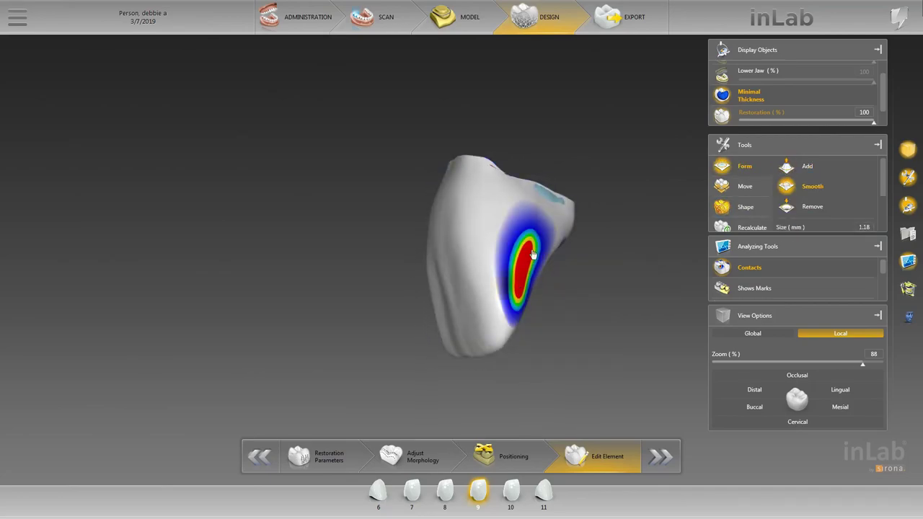
{"action": "middle_click_drag", "start_coordinate": [579, 248], "coordinate": [543, 253]}
Step: Smooth the proximal side of crown 10 with a tool size of 1.03 mm
{"action": "left_click", "coordinate": [512, 492]}
{"action": "middle_click_drag", "start_coordinate": [457, 248], "coordinate": [524, 287]}
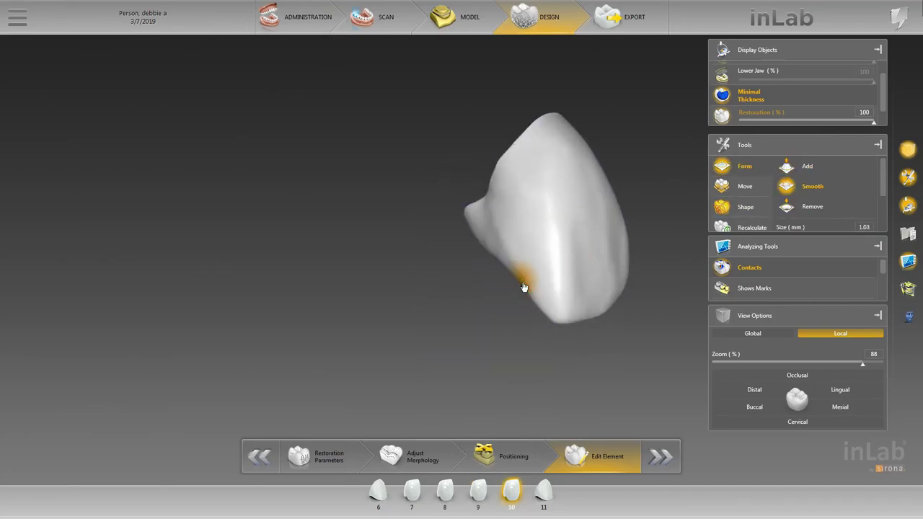
{"action": "left_click_drag", "start_coordinate": [524, 287], "coordinate": [509, 259]}
{"action": "middle_click_drag", "start_coordinate": [527, 276], "coordinate": [389, 265]}
Step: Lighten the proximal contact of crown 9 further by smoothing it with a tool size of 0.85 mm
{"action": "left_click", "coordinate": [479, 492]}
{"action": "middle_click_drag", "start_coordinate": [495, 271], "coordinate": [412, 277]}
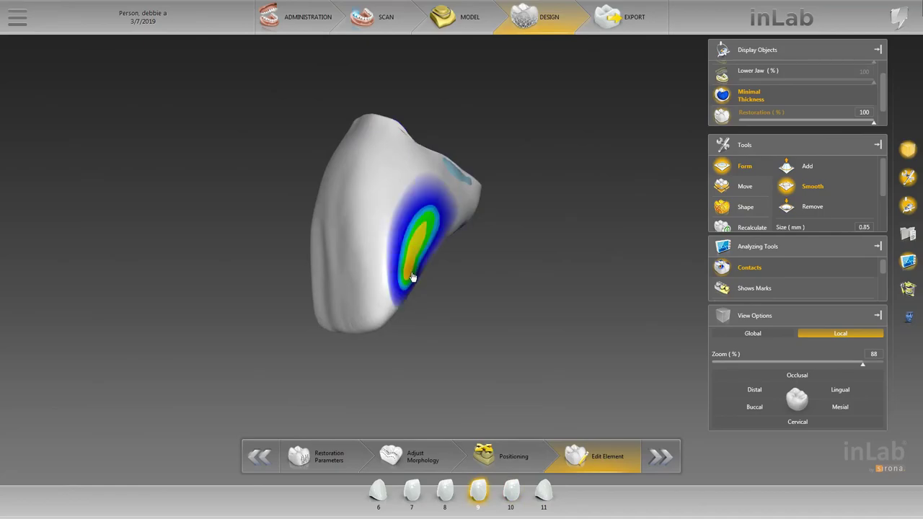
{"action": "middle_click_drag", "start_coordinate": [426, 233], "coordinate": [511, 247]}
Step: Shape the mesial incisal corner of crown 9 on the model with individual 2-directional shaping, with contacts hidden
{"action": "left_click", "coordinate": [511, 492]}
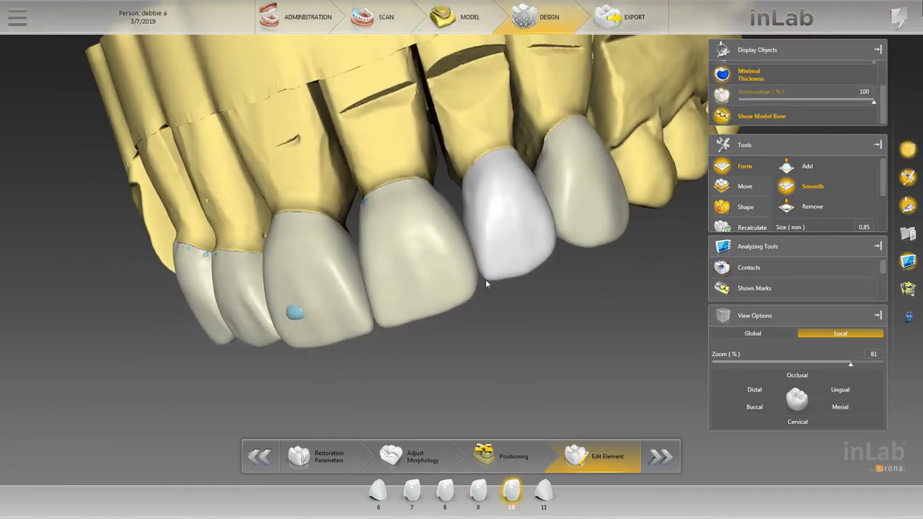
{"action": "middle_click_drag", "start_coordinate": [485, 279], "coordinate": [514, 342]}
{"action": "scroll", "coordinate": [513, 340], "scroll_direction": "up", "scroll_amount": 3}
{"action": "left_click", "coordinate": [455, 310]}
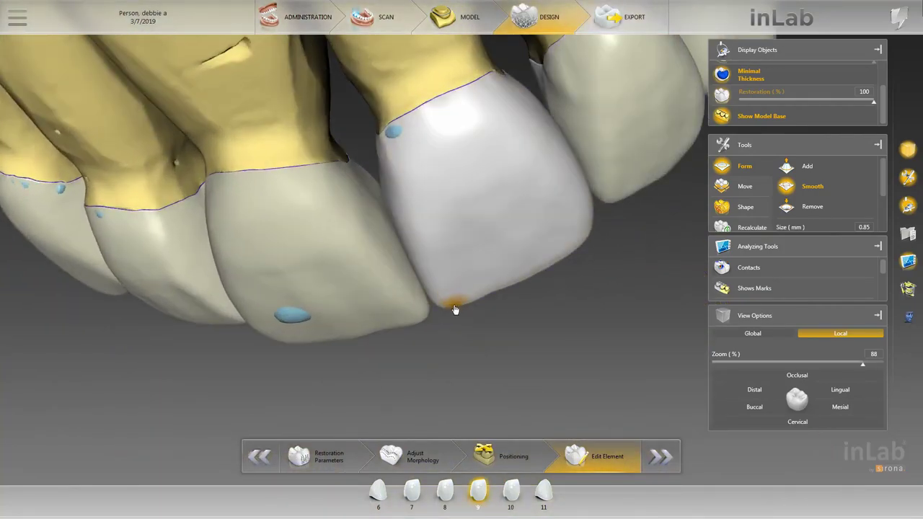
{"action": "right_click", "coordinate": [447, 287]}
{"action": "left_click", "coordinate": [563, 320]}
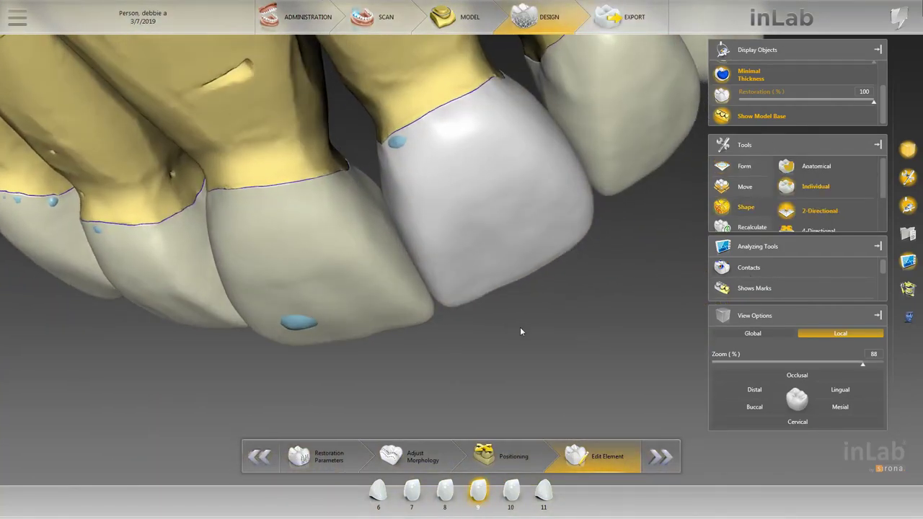
{"action": "middle_click_drag", "start_coordinate": [519, 326], "coordinate": [473, 303]}
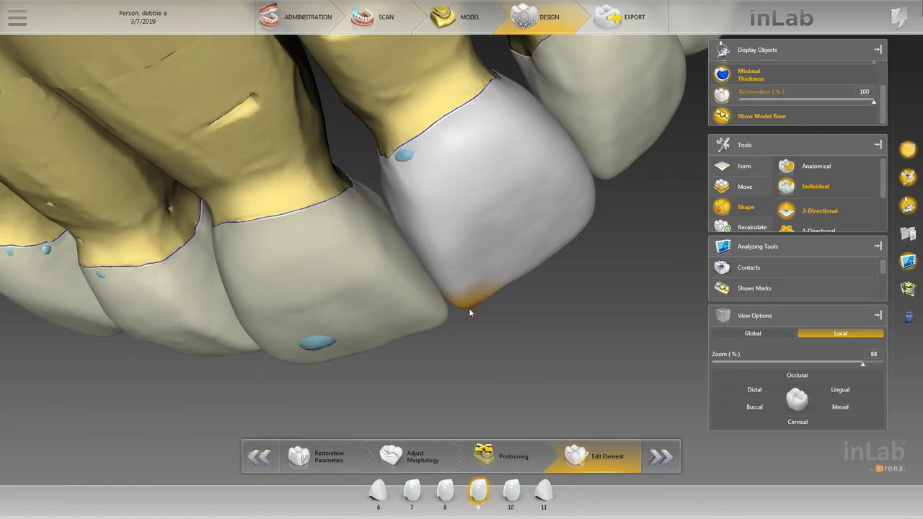
Step: Refine the incisal corner of crown 9 with individual shaping, alternating between the 4-directional and 2-directional modes
{"action": "scroll", "coordinate": [800, 203], "scroll_direction": "down", "scroll_amount": 1}
{"action": "left_click", "coordinate": [800, 207]}
{"action": "scroll", "coordinate": [489, 296], "scroll_direction": "down", "scroll_amount": 2}
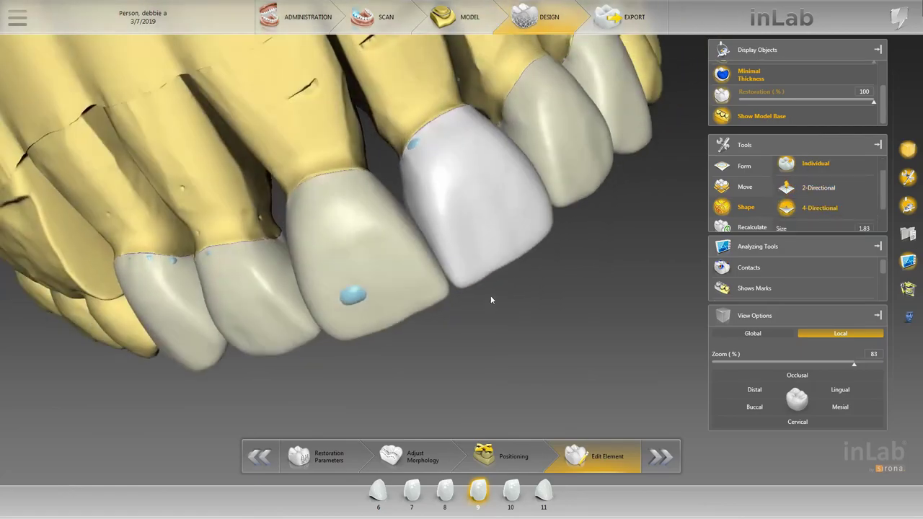
{"action": "middle_click_drag", "start_coordinate": [488, 296], "coordinate": [431, 234]}
{"action": "left_click", "coordinate": [667, 207]}
{"action": "left_click", "coordinate": [803, 189]}
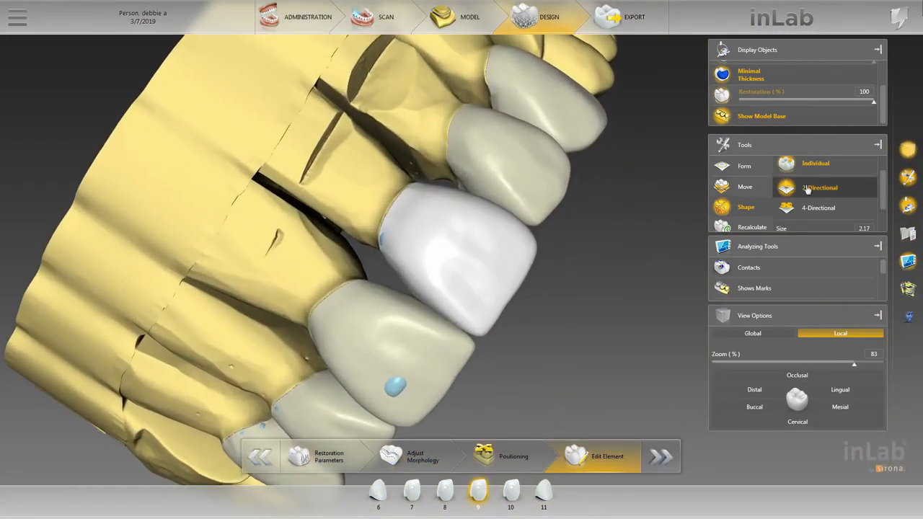
{"action": "left_click", "coordinate": [807, 206]}
Step: Smooth the facial and incisal surface of crown 10 with the Form tool at a size of 1.50 mm
{"action": "right_click", "coordinate": [465, 144]}
{"action": "left_click", "coordinate": [576, 154]}
{"action": "right_click", "coordinate": [469, 169]}
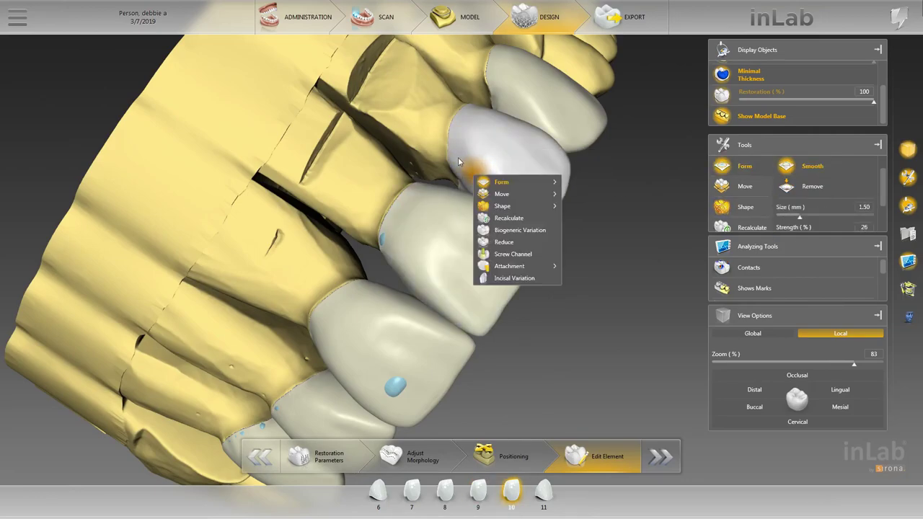
{"action": "right_click_drag", "start_coordinate": [459, 160], "coordinate": [485, 175]}
{"action": "left_click_drag", "start_coordinate": [634, 160], "coordinate": [585, 182]}
{"action": "mouse_move", "coordinate": [555, 223]}
{"action": "left_mouse_down"}
{"action": "mouse_move", "coordinate": [504, 231]}
{"action": "mouse_move", "coordinate": [454, 220]}
{"action": "left_mouse_up"}
{"action": "left_click_drag", "start_coordinate": [521, 216], "coordinate": [569, 222]}
Step: Shape the lingual surface of crown 10 with individual 2-directional shaping
{"action": "left_click_drag", "start_coordinate": [490, 111], "coordinate": [450, 190]}
{"action": "right_click", "coordinate": [450, 190]}
{"action": "left_click", "coordinate": [493, 244]}
{"action": "left_click_drag", "start_coordinate": [493, 243], "coordinate": [496, 263]}
{"action": "left_click", "coordinate": [799, 191]}
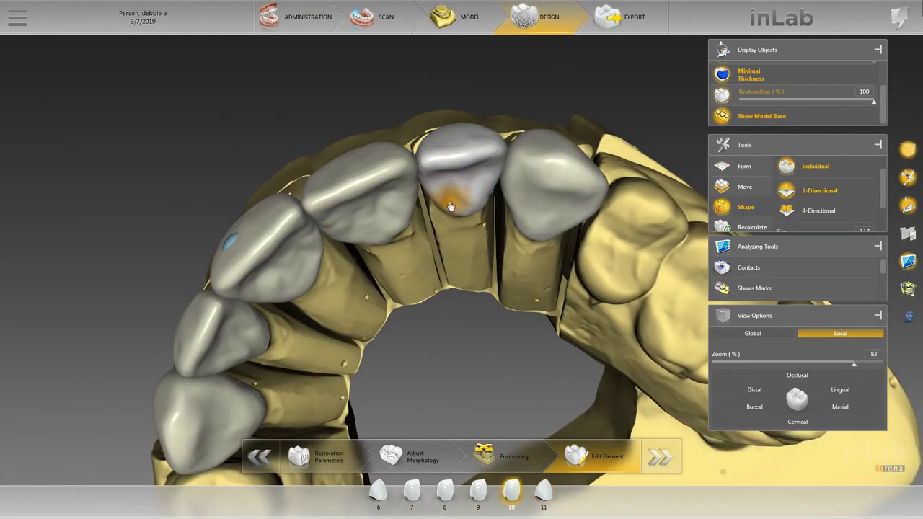
{"action": "left_click_drag", "start_coordinate": [461, 225], "coordinate": [508, 218]}
Step: Isolate crown 10 with its contacts displayed and smooth its distal proximal side with a tool size of 1.03 mm
{"action": "left_click", "coordinate": [543, 492]}
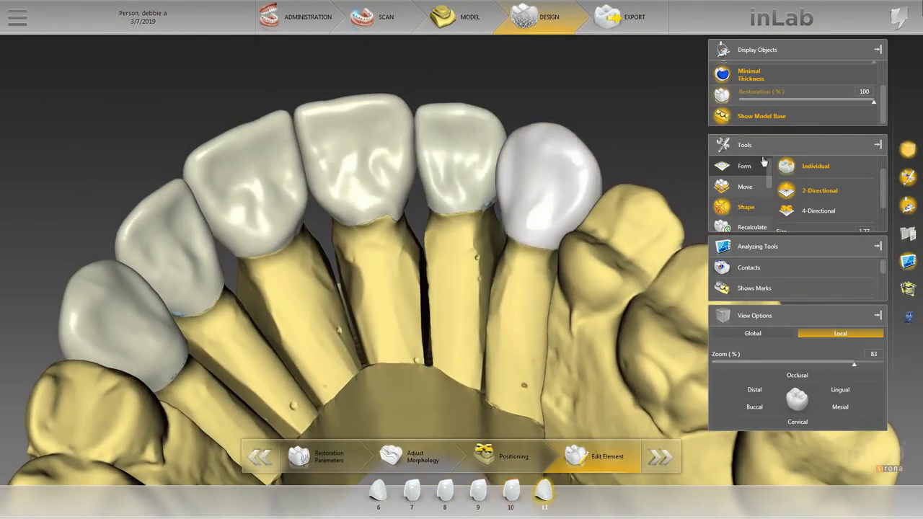
{"action": "scroll", "coordinate": [742, 92], "scroll_direction": "up", "scroll_amount": 1}
{"action": "left_click", "coordinate": [723, 75]}
{"action": "left_click", "coordinate": [723, 75]}
{"action": "left_click", "coordinate": [723, 75]}
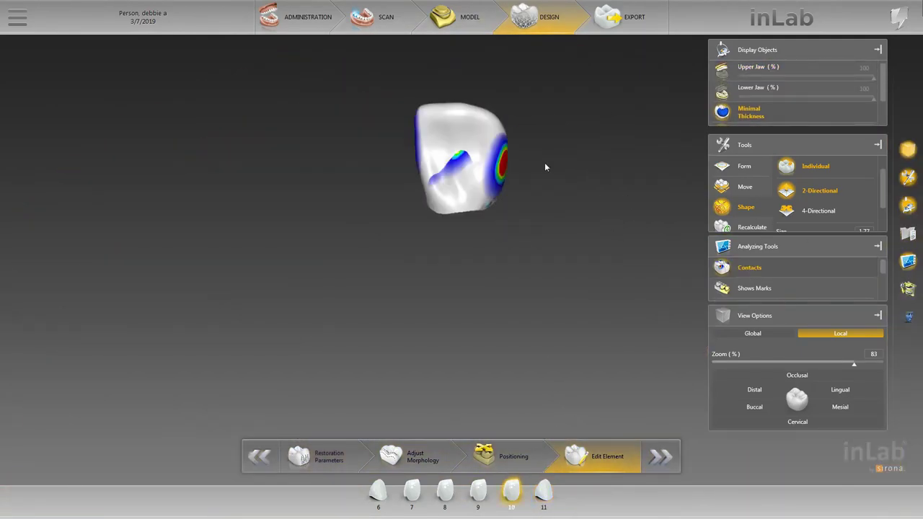
{"action": "right_click_drag", "start_coordinate": [546, 165], "coordinate": [432, 251]}
{"action": "scroll", "coordinate": [423, 163], "scroll_direction": "up", "scroll_amount": 2}
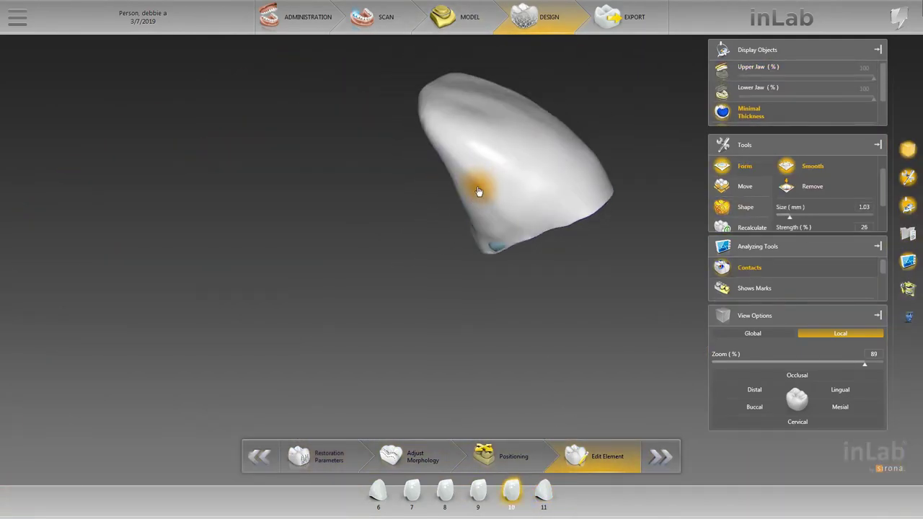
{"action": "left_click_drag", "start_coordinate": [479, 191], "coordinate": [470, 185]}
Step: Lighten the mesial contact of crown 11 with individual 2-directional shaping
{"action": "left_click", "coordinate": [544, 491]}
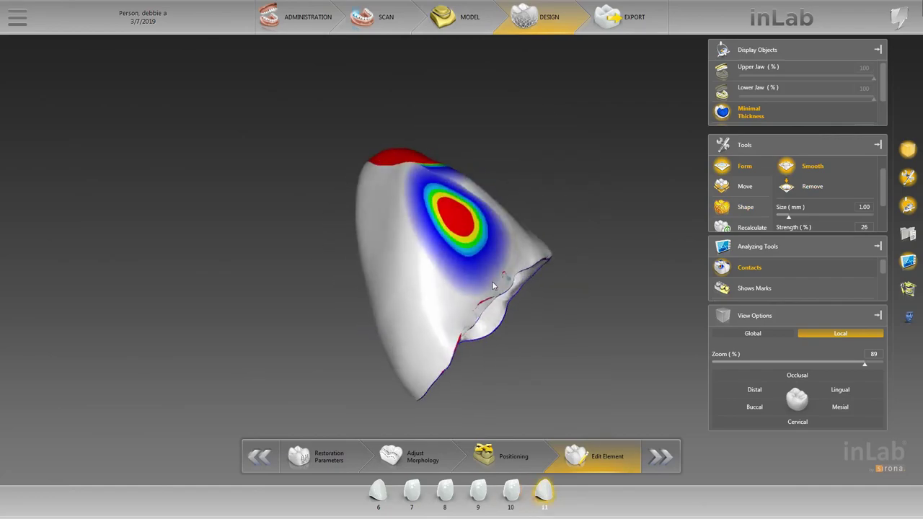
{"action": "left_click_drag", "start_coordinate": [598, 206], "coordinate": [657, 192]}
{"action": "right_click", "coordinate": [488, 198]}
{"action": "left_click", "coordinate": [546, 228]}
{"action": "left_click_drag", "start_coordinate": [537, 195], "coordinate": [513, 192]}
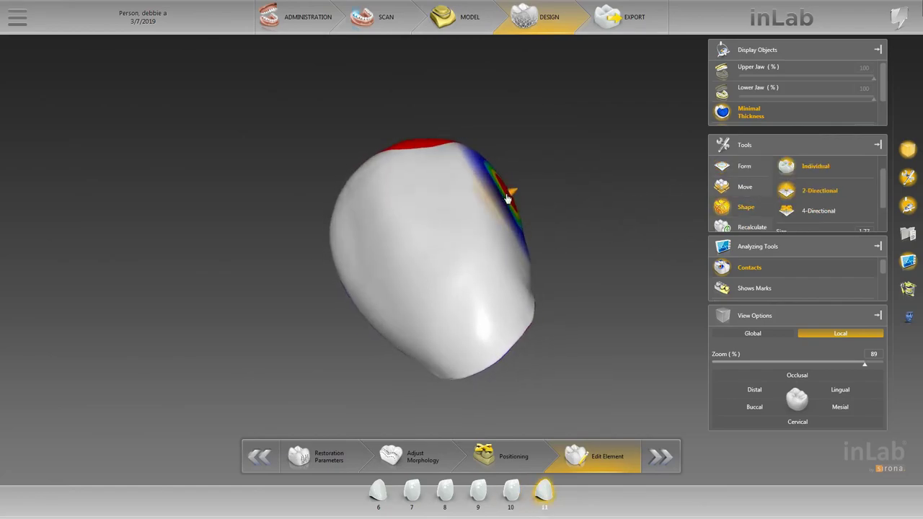
{"action": "right_click_drag", "start_coordinate": [508, 198], "coordinate": [577, 222]}
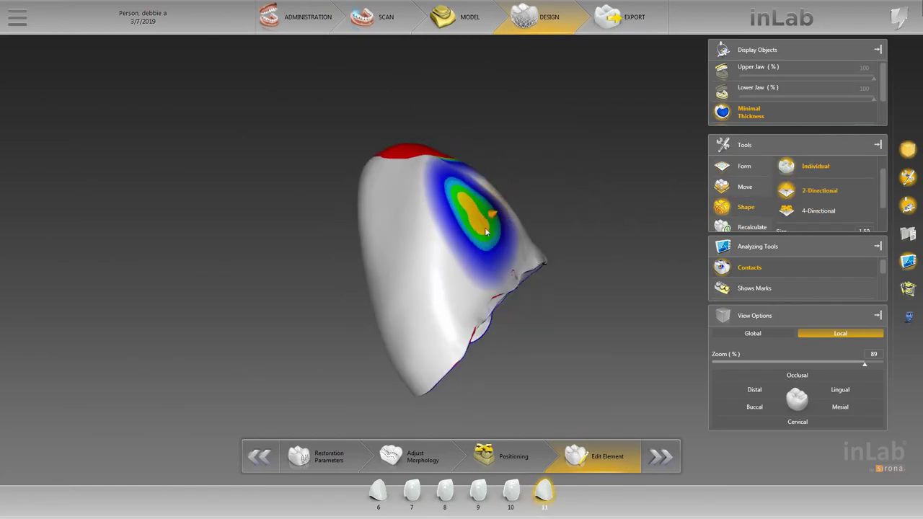
{"action": "mouse_move", "coordinate": [602, 212]}
{"action": "left_mouse_down"}
{"action": "mouse_move", "coordinate": [582, 215]}
{"action": "mouse_move", "coordinate": [595, 215]}
{"action": "left_mouse_up"}
{"action": "right_click", "coordinate": [532, 236]}
{"action": "left_click", "coordinate": [586, 268]}
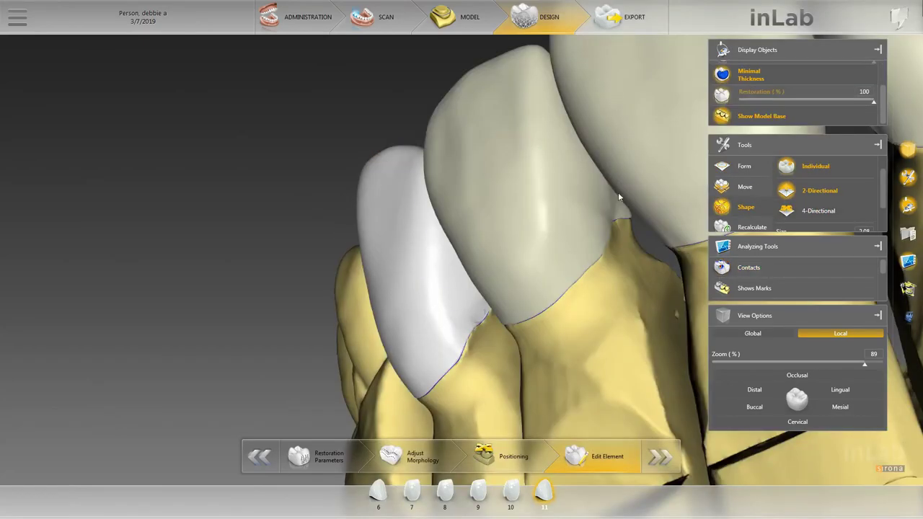
Step: Shape the distal side of crown 10 on the model with individual 2-directional shaping and display the contacts
{"action": "right_click_drag", "start_coordinate": [618, 192], "coordinate": [584, 261]}
{"action": "left_click", "coordinate": [584, 261]}
{"action": "scroll", "coordinate": [475, 243], "scroll_direction": "up", "scroll_amount": 3}
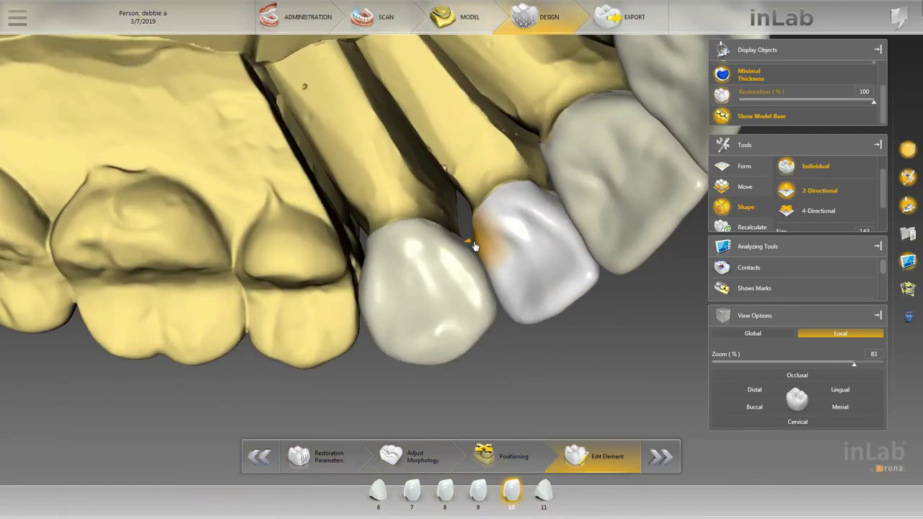
{"action": "left_click", "coordinate": [472, 247]}
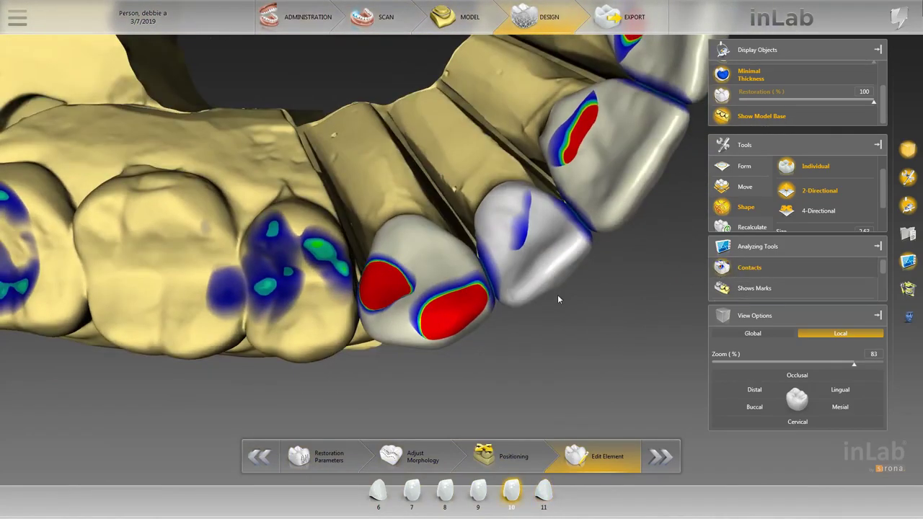
{"action": "right_click_drag", "start_coordinate": [557, 294], "coordinate": [492, 272]}
{"action": "right_click_drag", "start_coordinate": [510, 329], "coordinate": [496, 231]}
{"action": "left_click", "coordinate": [474, 241]}
{"action": "left_click", "coordinate": [506, 281]}
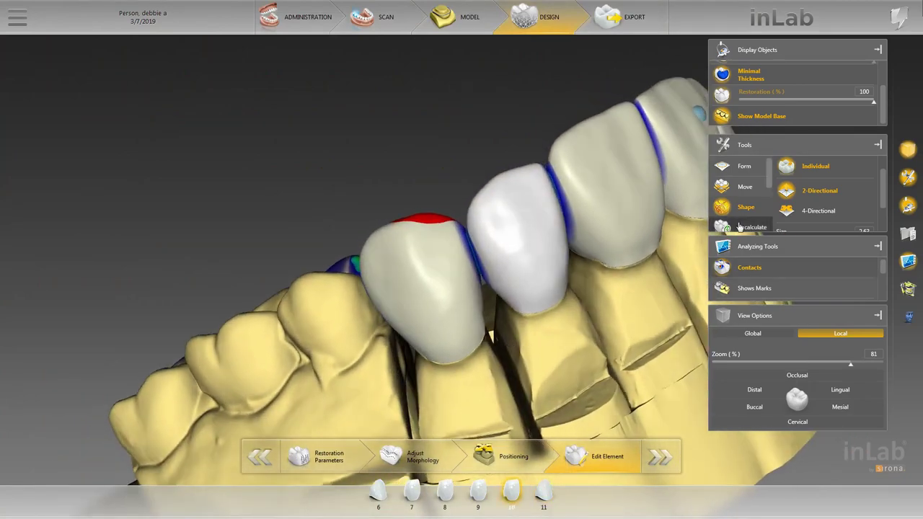
Step: Hide the upper jaw and even out the mesial contact of crown 11 with individual 2-directional shaping
{"action": "scroll", "coordinate": [793, 94], "scroll_direction": "up", "scroll_amount": 3}
{"action": "left_click", "coordinate": [722, 70]}
{"action": "left_click", "coordinate": [411, 491]}
{"action": "left_click", "coordinate": [379, 491]}
{"action": "left_click", "coordinate": [544, 492]}
{"action": "right_click_drag", "start_coordinate": [544, 270], "coordinate": [453, 248]}
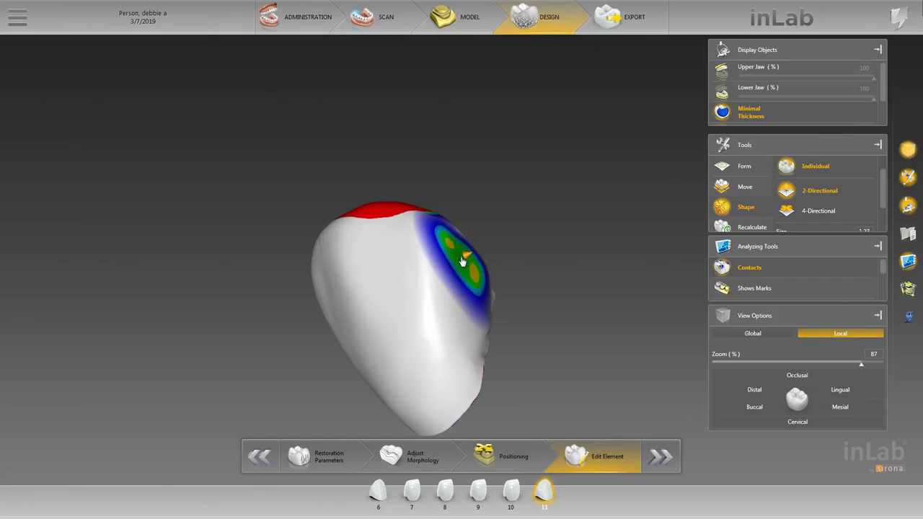
{"action": "right_click_drag", "start_coordinate": [513, 244], "coordinate": [535, 254]}
Step: Adjust the distal contact of isolated crown 10 with individual 2-directional shaping
{"action": "left_click", "coordinate": [510, 492]}
{"action": "right_click", "coordinate": [479, 222]}
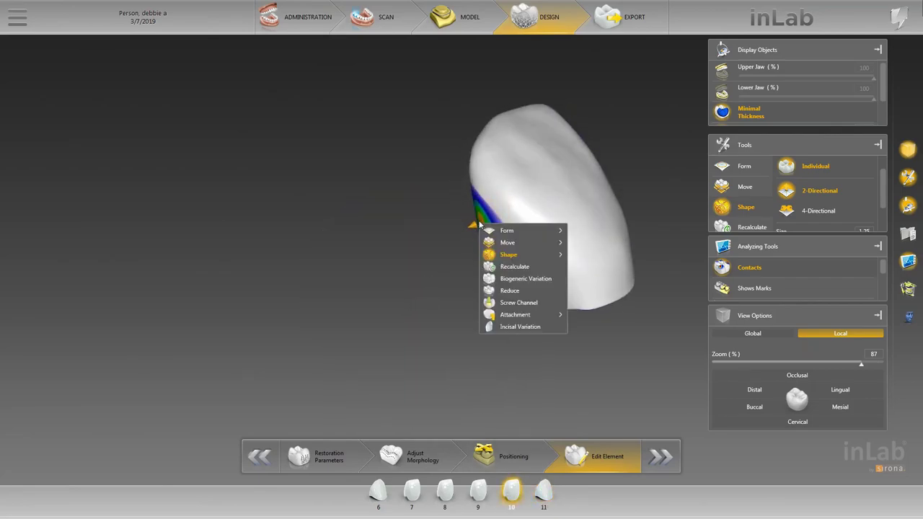
{"action": "left_click", "coordinate": [477, 223]}
{"action": "scroll", "coordinate": [482, 229], "scroll_direction": "down", "scroll_amount": 1}
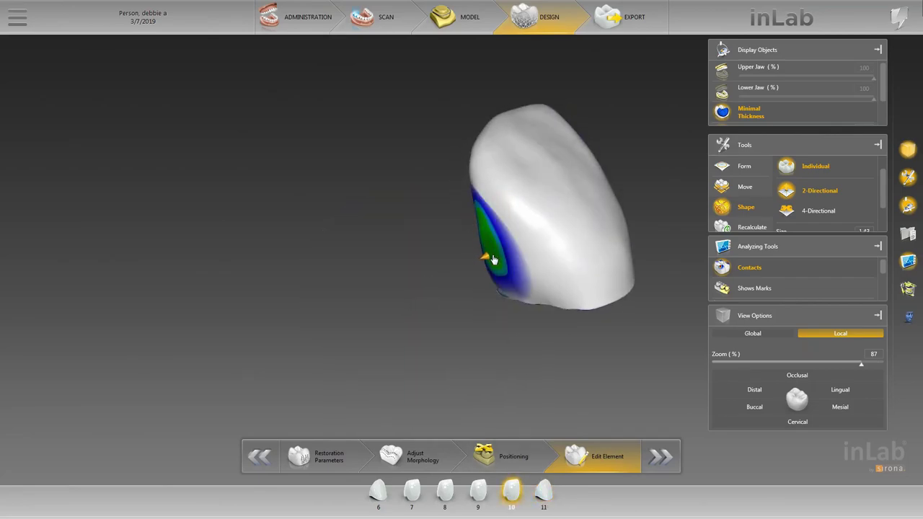
{"action": "right_click_drag", "start_coordinate": [493, 260], "coordinate": [469, 253]}
Step: Hide the contacts, show the upper jaw model again and save the case
{"action": "left_click", "coordinate": [749, 267]}
{"action": "left_click", "coordinate": [722, 71]}
{"action": "scroll", "coordinate": [764, 88], "scroll_direction": "down", "scroll_amount": 2}
{"action": "left_click", "coordinate": [445, 491]}
{"action": "right_click_drag", "start_coordinate": [488, 142], "coordinate": [559, 225]}
{"action": "left_click", "coordinate": [478, 492]}
{"action": "right_click_drag", "start_coordinate": [497, 346], "coordinate": [462, 195]}
{"action": "left_click", "coordinate": [18, 19]}
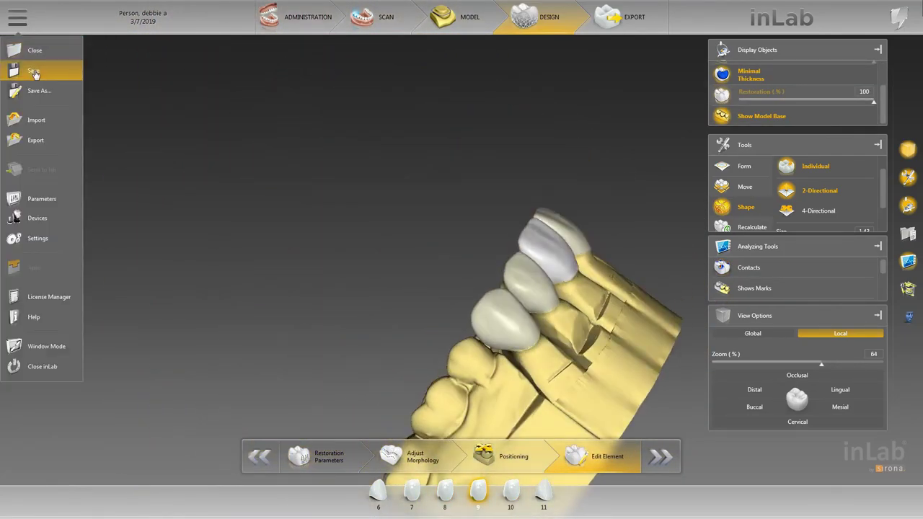
{"action": "left_click", "coordinate": [34, 72]}
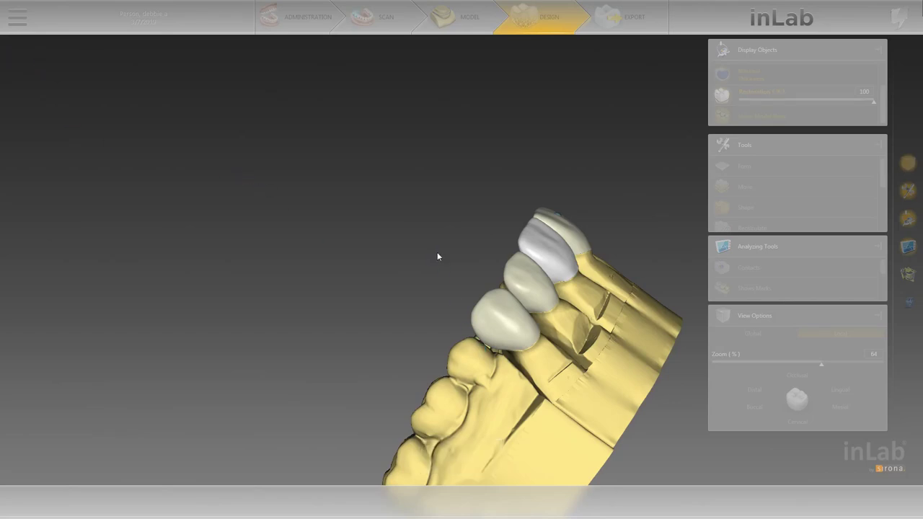
Step: Select crown 11 for individual shaping and display the contacts on the model
{"action": "scroll", "coordinate": [437, 253], "scroll_direction": "up", "scroll_amount": 3}
{"action": "left_click", "coordinate": [544, 491]}
{"action": "left_click", "coordinate": [745, 207]}
{"action": "right_click_drag", "start_coordinate": [526, 339], "coordinate": [489, 329]}
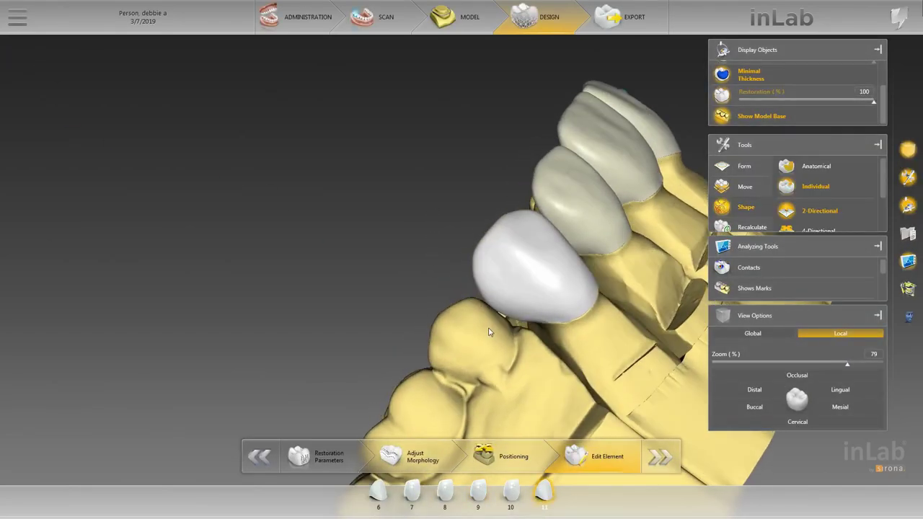
{"action": "right_click_drag", "start_coordinate": [456, 260], "coordinate": [505, 315]}
{"action": "left_click", "coordinate": [747, 268]}
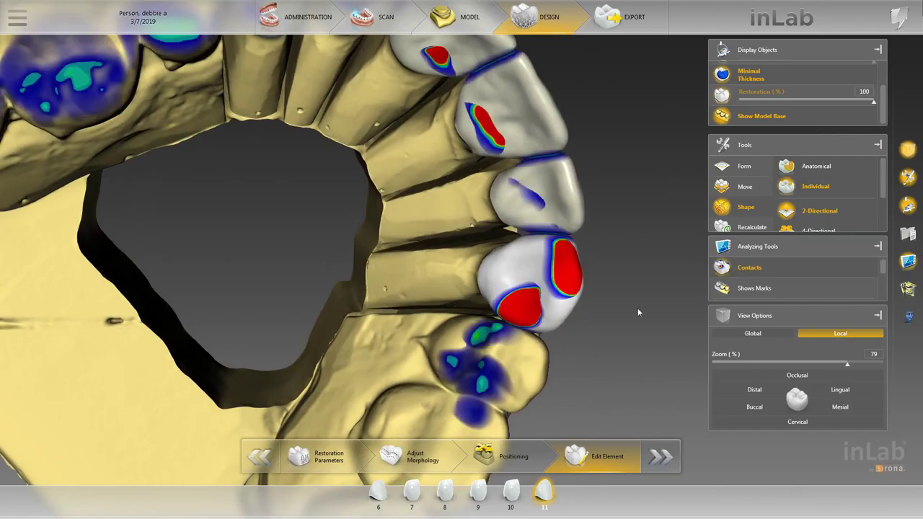
Step: Examine the heavy lingual contacts of crown 11 from several angles
{"action": "right_click_drag", "start_coordinate": [637, 307], "coordinate": [558, 244]}
{"action": "scroll", "coordinate": [559, 245], "scroll_direction": "up", "scroll_amount": 2}
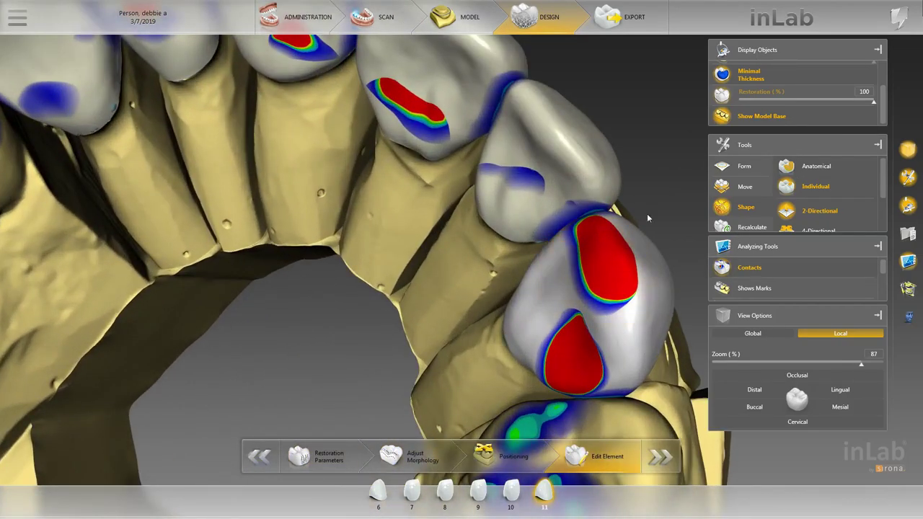
{"action": "right_click_drag", "start_coordinate": [647, 216], "coordinate": [598, 232]}
{"action": "right_click", "coordinate": [584, 248]}
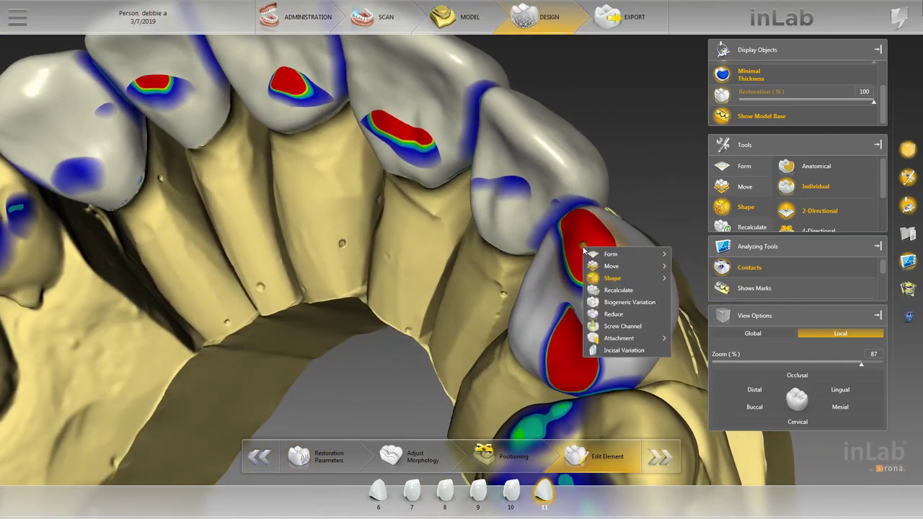
{"action": "left_click", "coordinate": [634, 188]}
{"action": "right_click_drag", "start_coordinate": [634, 189], "coordinate": [611, 254]}
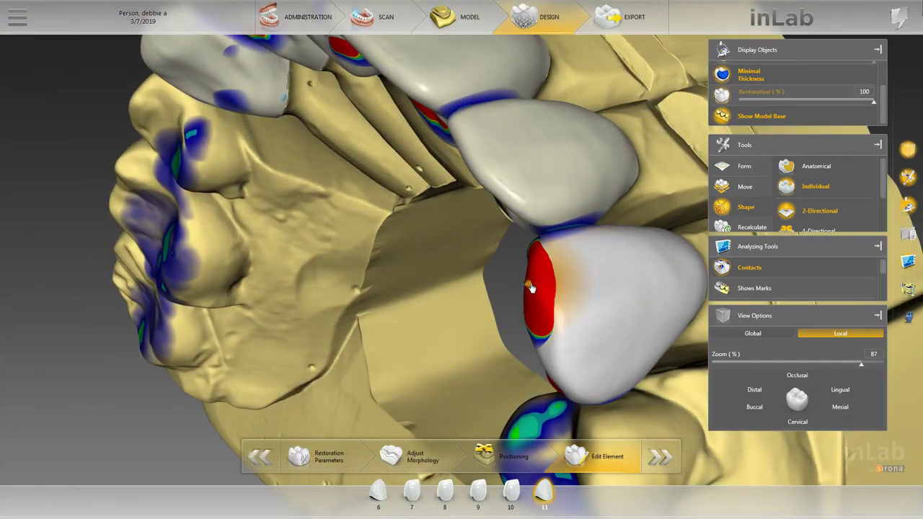
{"action": "right_click_drag", "start_coordinate": [494, 288], "coordinate": [552, 242]}
{"action": "right_click_drag", "start_coordinate": [681, 212], "coordinate": [617, 198]}
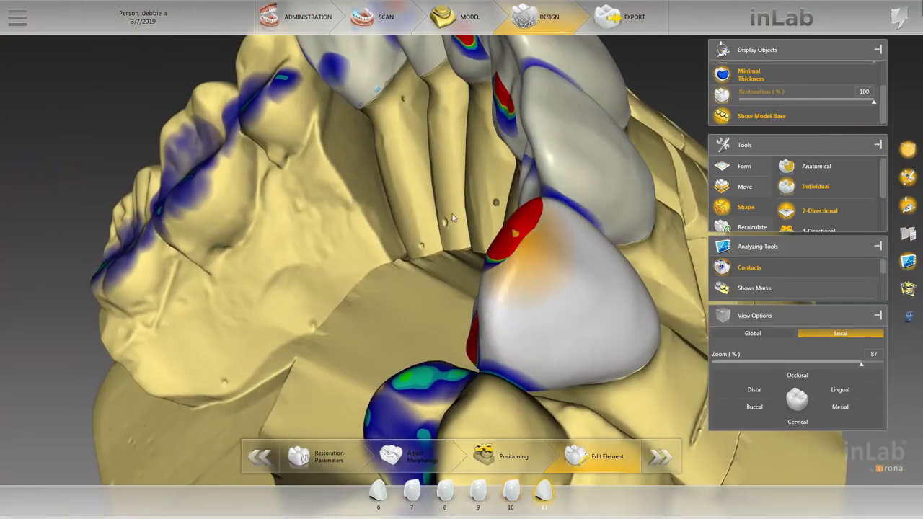
{"action": "right_click_drag", "start_coordinate": [452, 218], "coordinate": [507, 234]}
Step: Remove material from both lingual contact areas of crown 11 with a tool size of 1.40 mm and 23% strength
{"action": "right_click", "coordinate": [518, 265]}
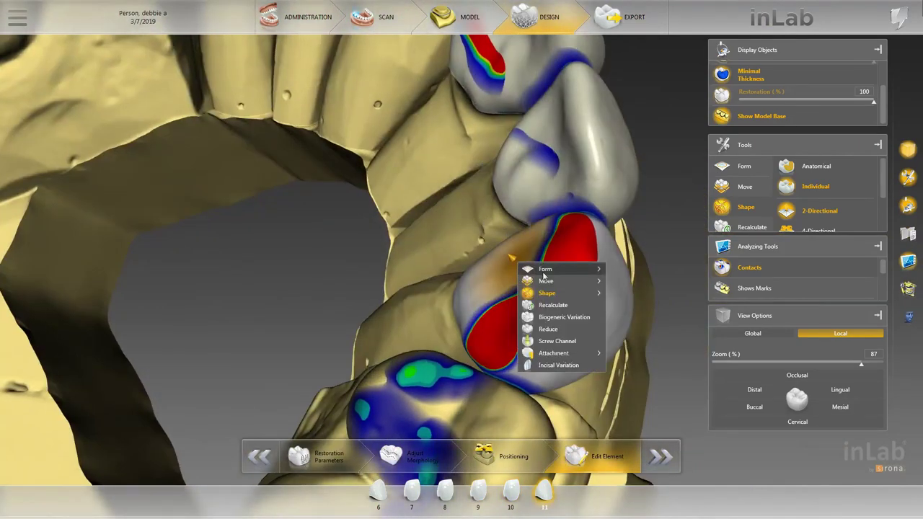
{"action": "left_click", "coordinate": [638, 292]}
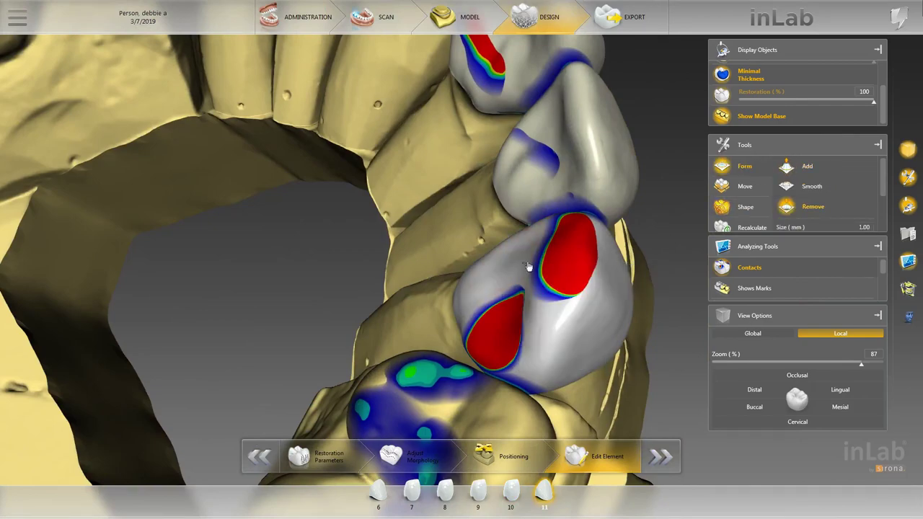
{"action": "scroll", "coordinate": [547, 282], "scroll_direction": "up", "scroll_amount": 4}
{"action": "scroll", "coordinate": [548, 281], "scroll_direction": "up", "scroll_amount": 2}
{"action": "left_click_drag", "start_coordinate": [564, 268], "coordinate": [569, 268]}
{"action": "scroll", "coordinate": [847, 207], "scroll_direction": "down", "scroll_amount": 2}
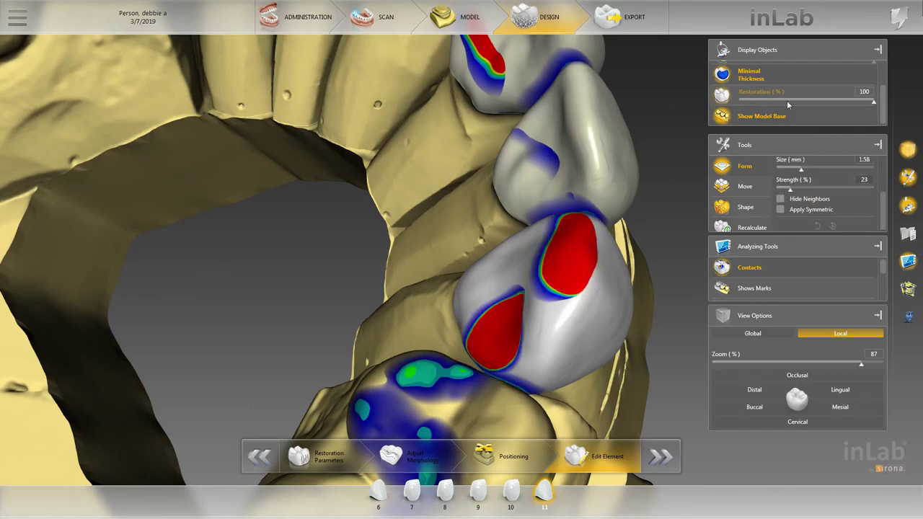
{"action": "scroll", "coordinate": [789, 99], "scroll_direction": "up", "scroll_amount": 3}
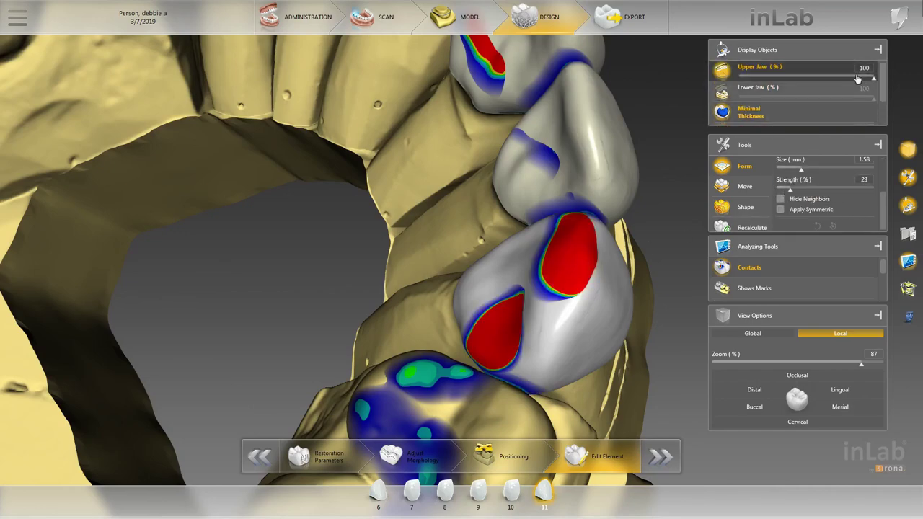
{"action": "scroll", "coordinate": [561, 270], "scroll_direction": "down", "scroll_amount": 2}
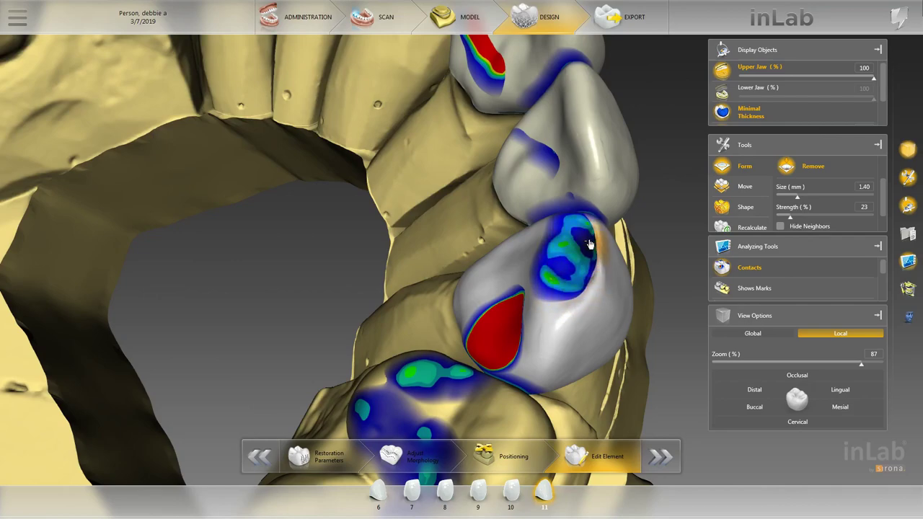
{"action": "right_click_drag", "start_coordinate": [564, 247], "coordinate": [503, 343]}
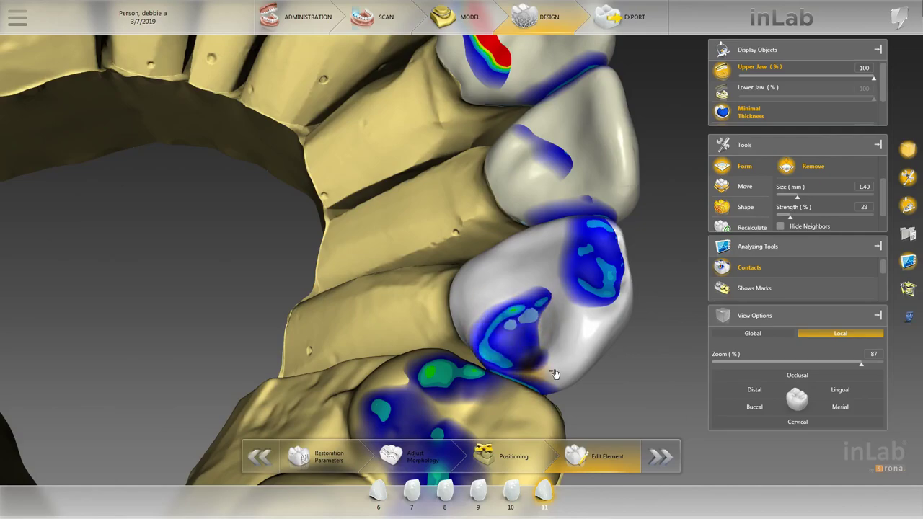
Step: Smooth the reduced lingual surface of crown 11 with the contacts hidden, using tool sizes of 0.95 and 1.13 mm
{"action": "right_click_drag", "start_coordinate": [487, 367], "coordinate": [447, 346]}
{"action": "right_click", "coordinate": [515, 258]}
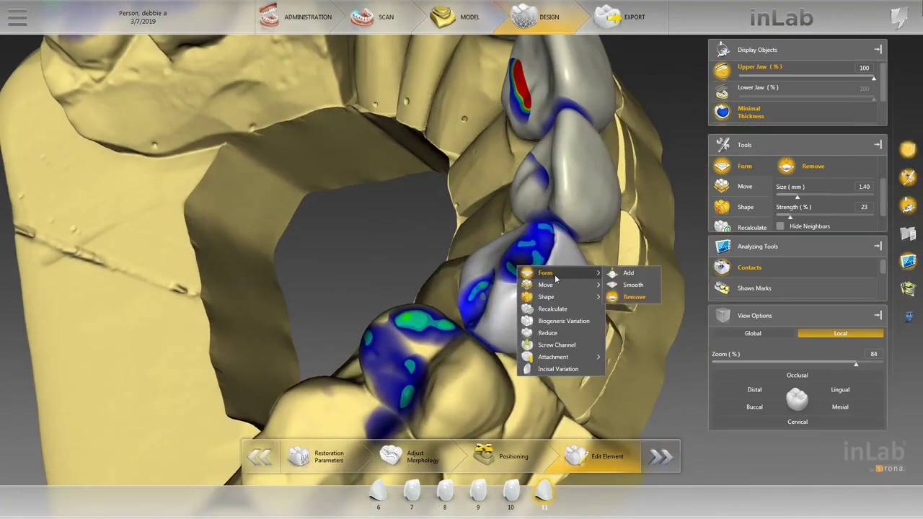
{"action": "left_click", "coordinate": [627, 285]}
{"action": "left_click", "coordinate": [749, 267]}
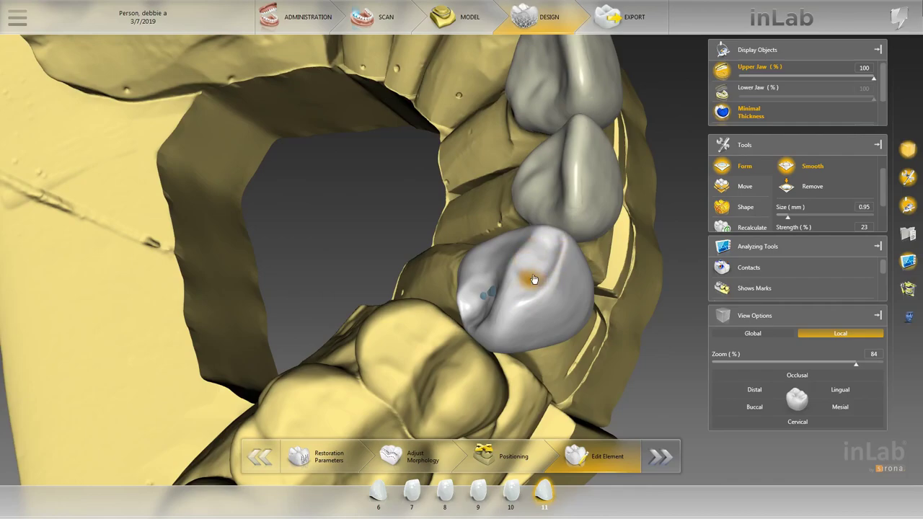
{"action": "left_click_drag", "start_coordinate": [626, 314], "coordinate": [516, 281]}
{"action": "scroll", "coordinate": [542, 298], "scroll_direction": "up", "scroll_amount": 2}
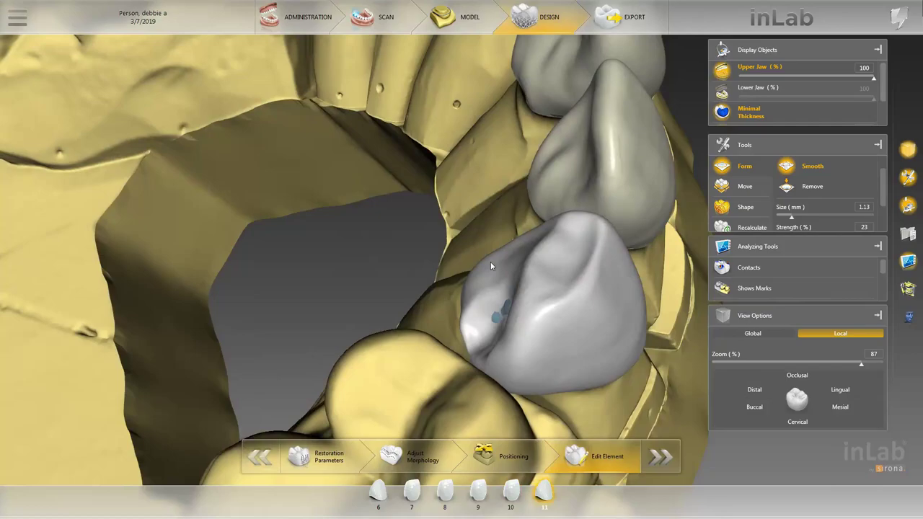
Step: Set crown 11 to individual shaping and smooth the surface beside its mesial lingual contact with a 1.20 mm tool at 54% strength
{"action": "right_click", "coordinate": [490, 262]}
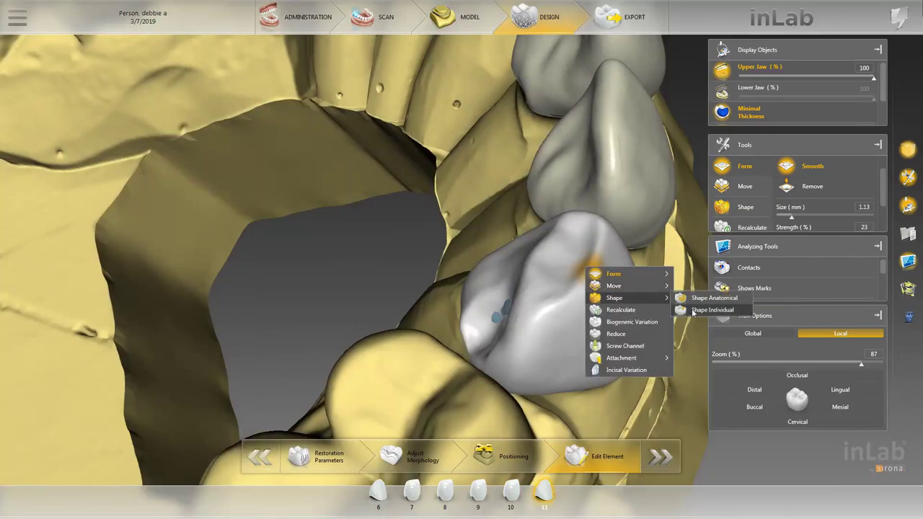
{"action": "left_click", "coordinate": [576, 309]}
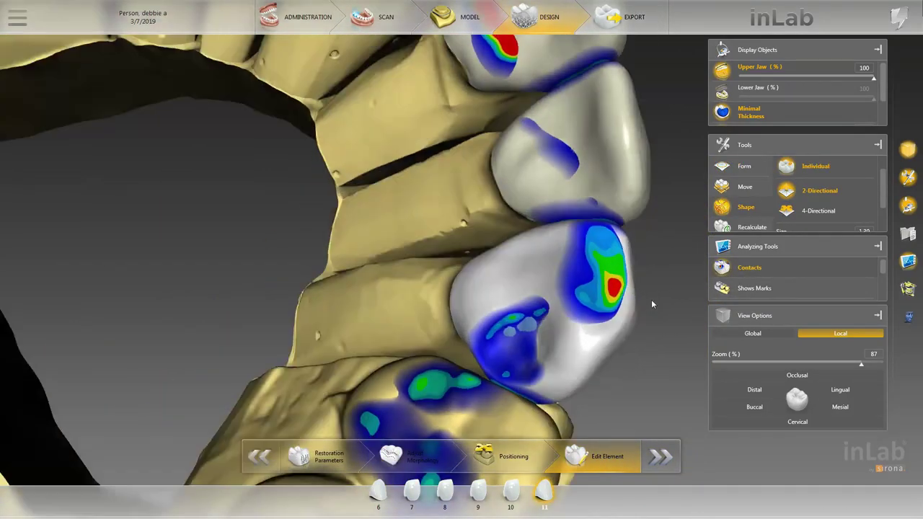
{"action": "right_click", "coordinate": [594, 300]}
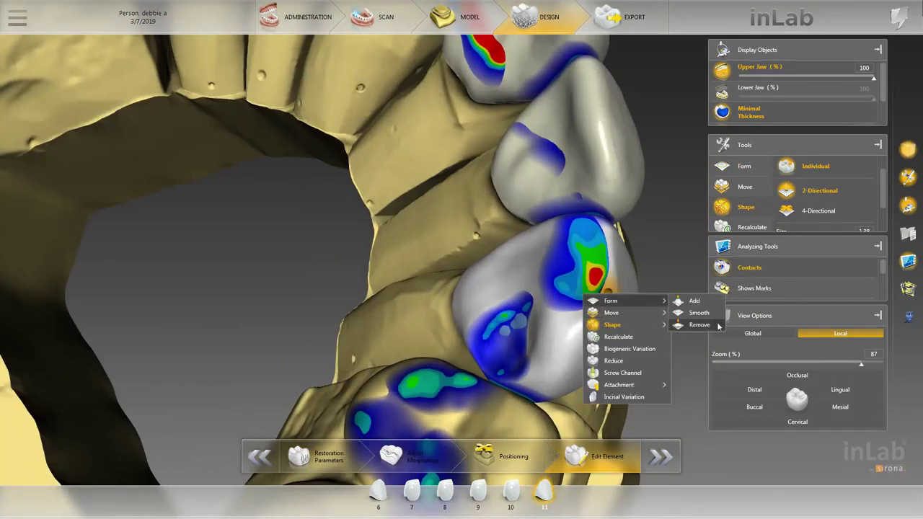
{"action": "left_click", "coordinate": [667, 303]}
{"action": "left_click_drag", "start_coordinate": [599, 292], "coordinate": [602, 275]}
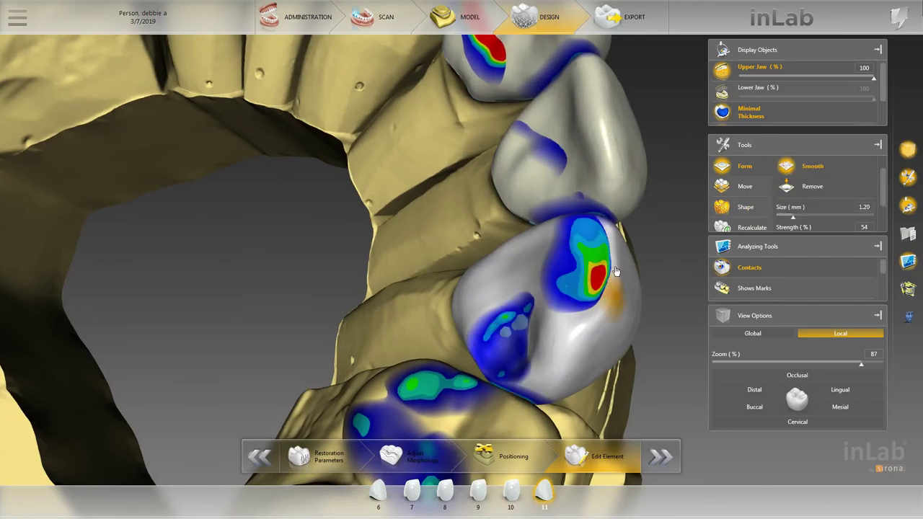
Step: Reshape the mesial lingual contact area of crown 11 individually to lighten the heavy contact
{"action": "right_click", "coordinate": [616, 271]}
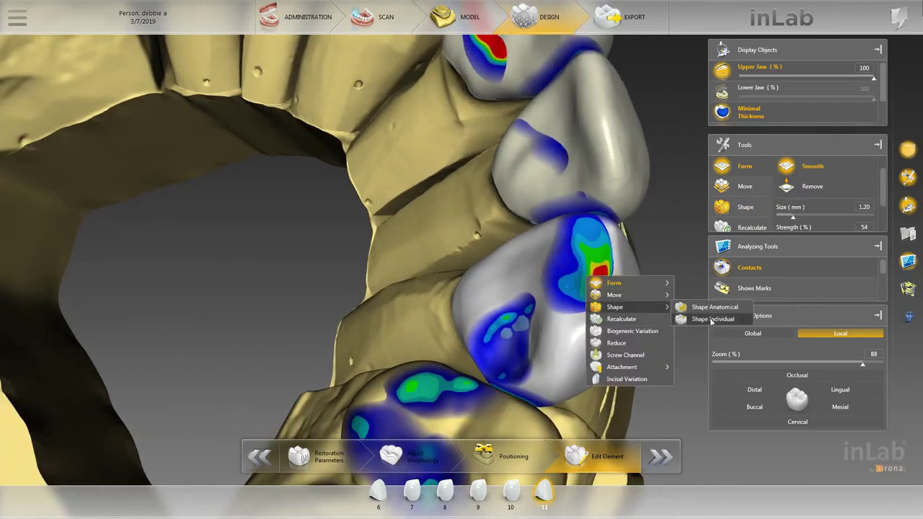
{"action": "left_click", "coordinate": [670, 319]}
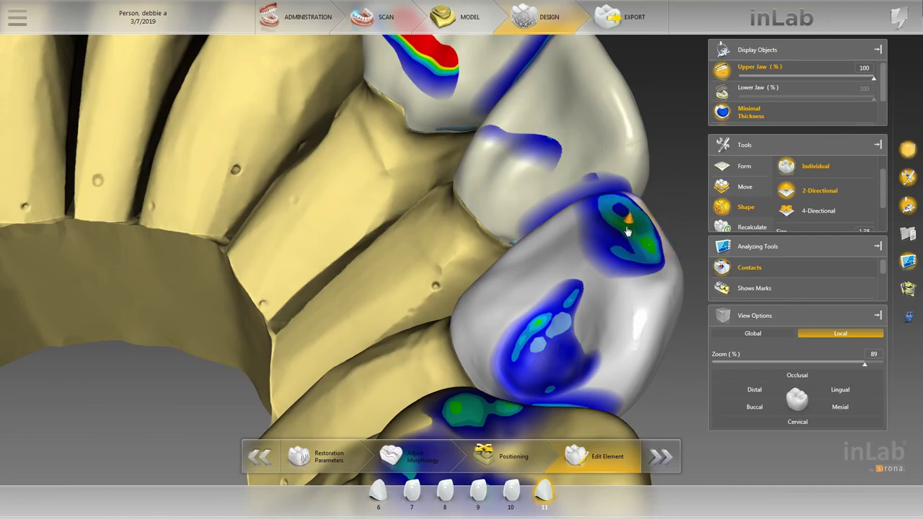
{"action": "mouse_move", "coordinate": [625, 227]}
{"action": "left_mouse_down"}
{"action": "mouse_move", "coordinate": [599, 205]}
{"action": "mouse_move", "coordinate": [609, 220]}
{"action": "left_mouse_up"}
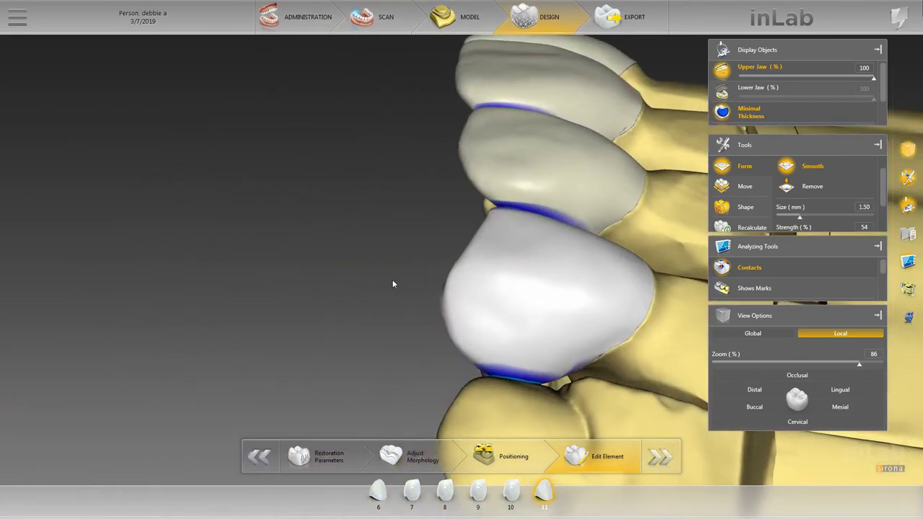
Step: Shape the facial side of crown 11 individually and smooth its mesial incisal edge with a 0.88 mm tool at 54% strength
{"action": "right_click", "coordinate": [440, 329]}
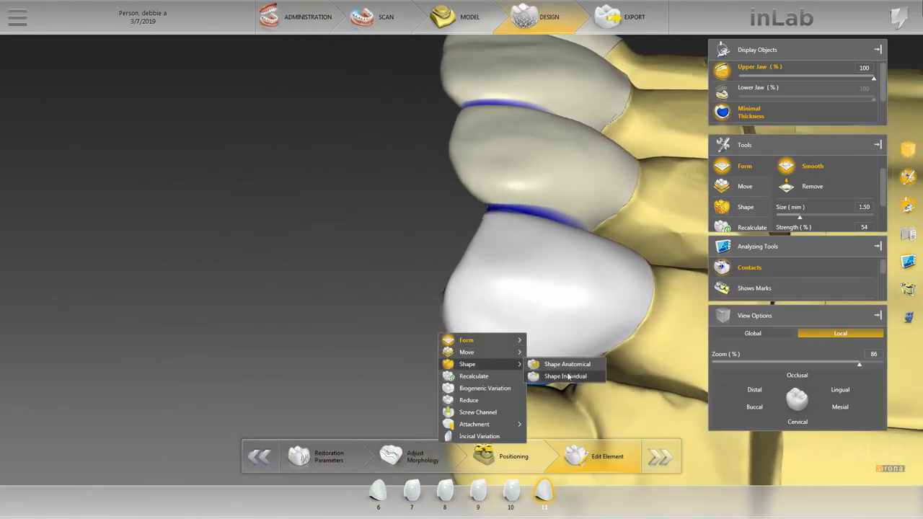
{"action": "left_click", "coordinate": [556, 375]}
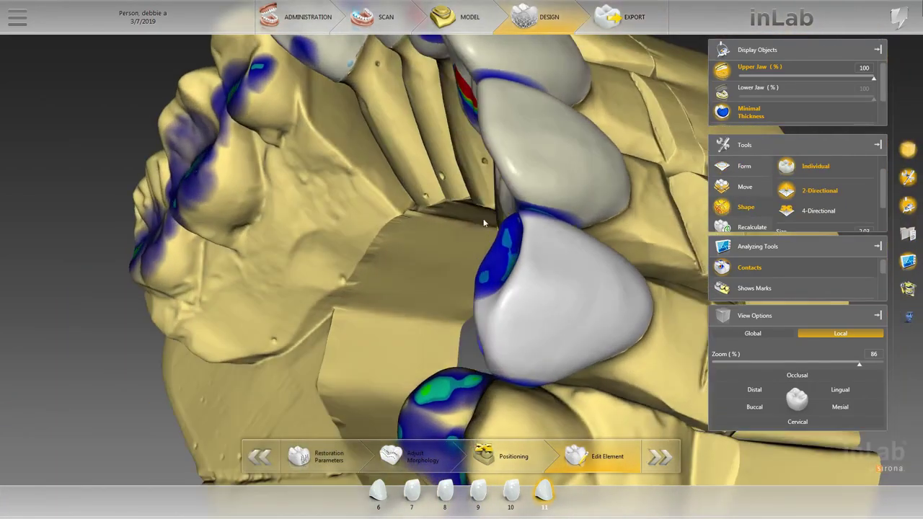
{"action": "right_click", "coordinate": [553, 211]}
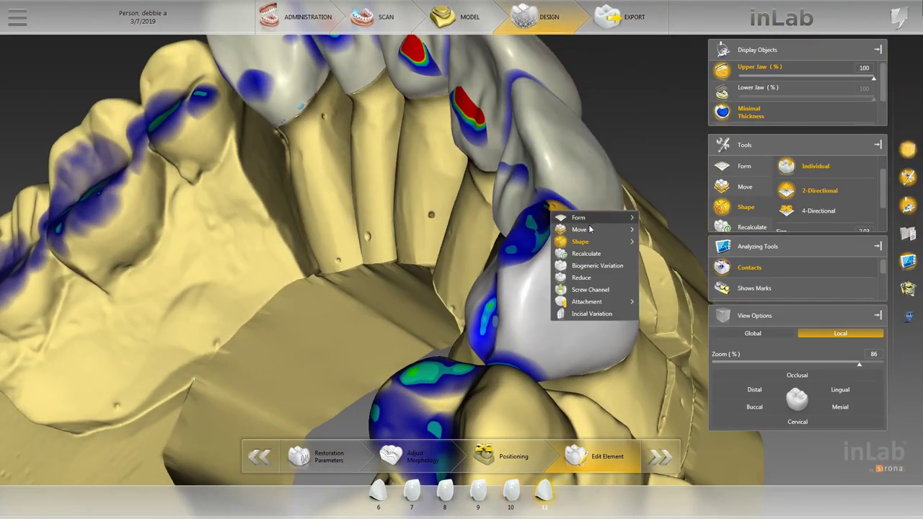
{"action": "left_click", "coordinate": [663, 229]}
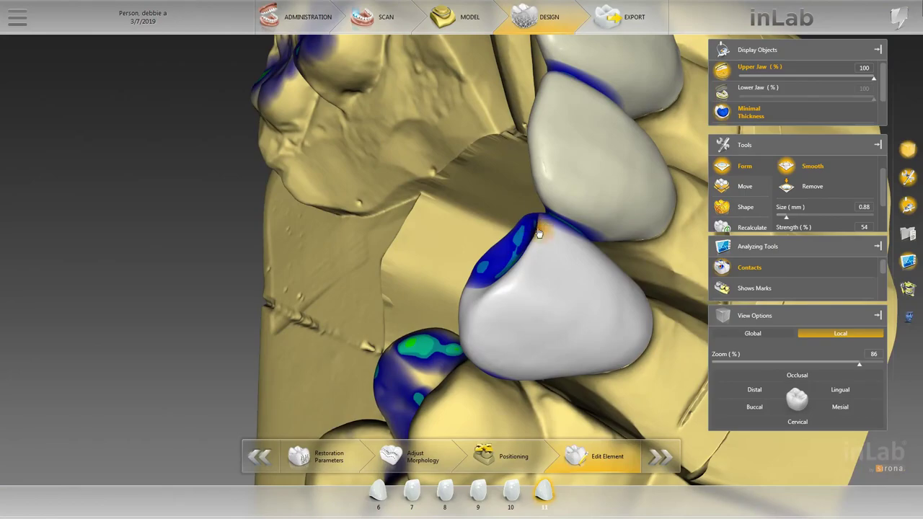
{"action": "left_click_drag", "start_coordinate": [474, 197], "coordinate": [476, 229]}
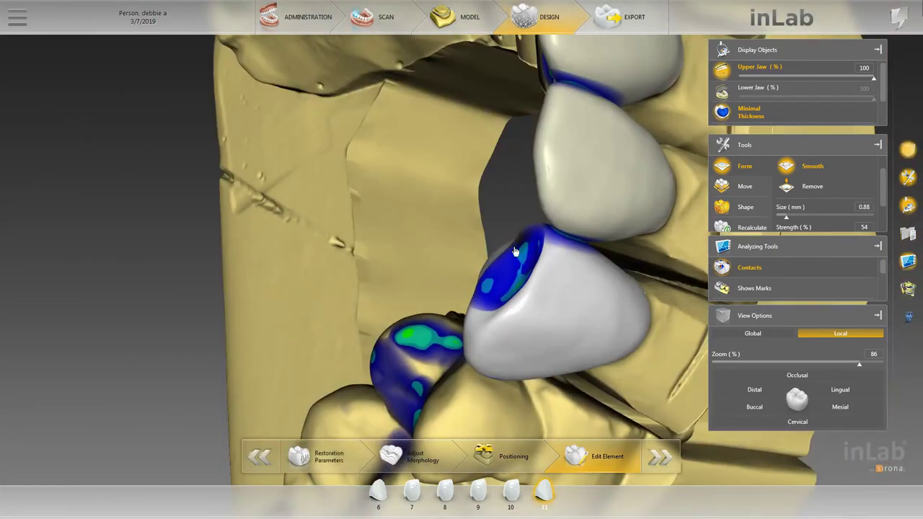
Step: Display both jaws with the contacts hidden, select crown 9 and examine all six crowns from the front
{"action": "right_click_drag", "start_coordinate": [516, 251], "coordinate": [461, 246]}
{"action": "scroll", "coordinate": [640, 196], "scroll_direction": "down", "scroll_amount": 4}
{"action": "left_click_drag", "start_coordinate": [641, 196], "coordinate": [475, 312]}
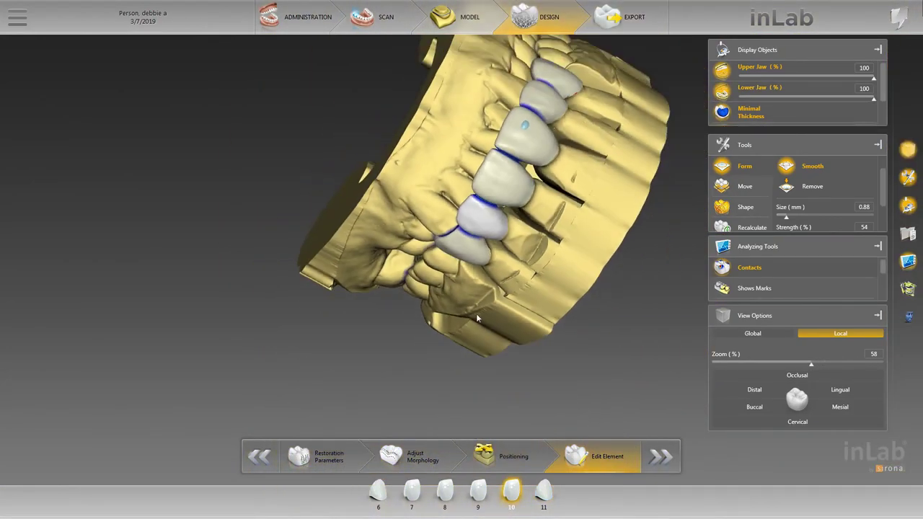
{"action": "left_click", "coordinate": [478, 493]}
{"action": "left_click_drag", "start_coordinate": [533, 238], "coordinate": [418, 284]}
{"action": "left_click", "coordinate": [721, 271]}
{"action": "scroll", "coordinate": [649, 231], "scroll_direction": "up", "scroll_amount": 4}
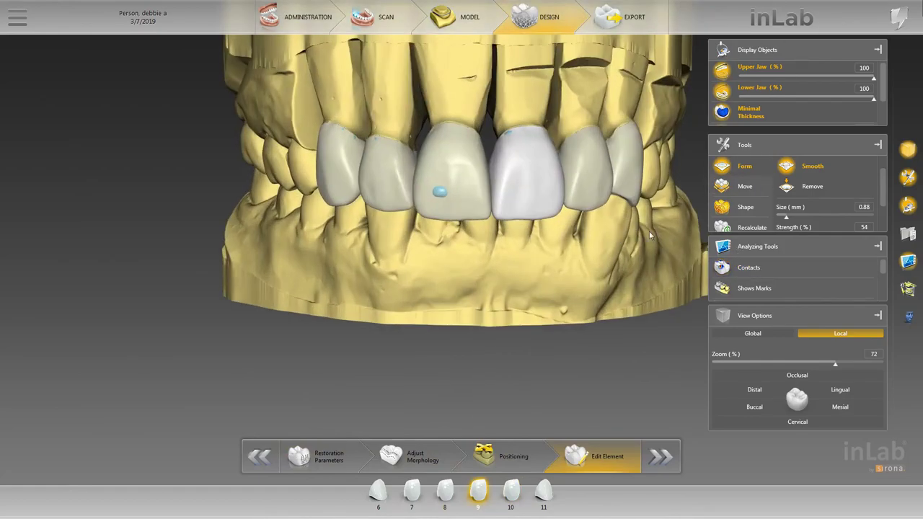
Step: Select crown 11 and refine its facial contour with individual shaping, checking it against the other crowns from the front and side
{"action": "right_click_drag", "start_coordinate": [649, 231], "coordinate": [593, 302]}
{"action": "left_click", "coordinate": [642, 220]}
{"action": "scroll", "coordinate": [642, 219], "scroll_direction": "down", "scroll_amount": 5}
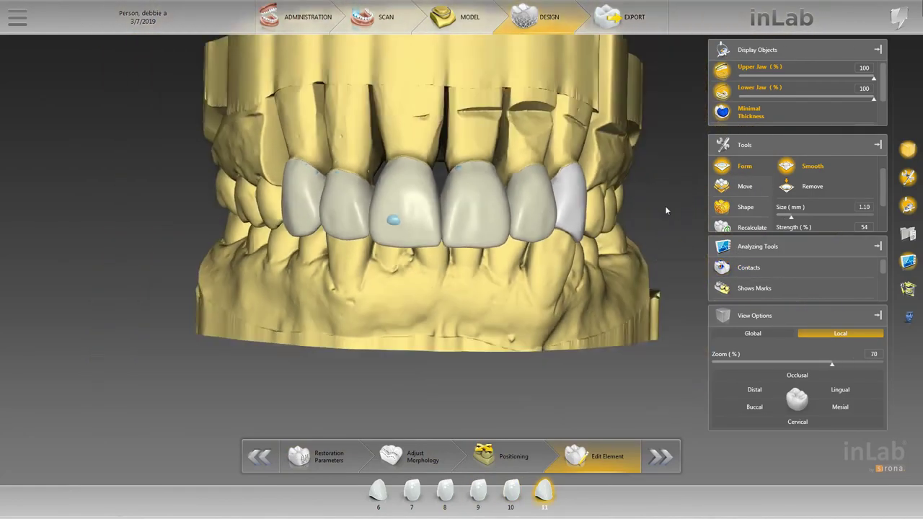
{"action": "scroll", "coordinate": [612, 228], "scroll_direction": "up", "scroll_amount": 5}
{"action": "right_click", "coordinate": [611, 230]}
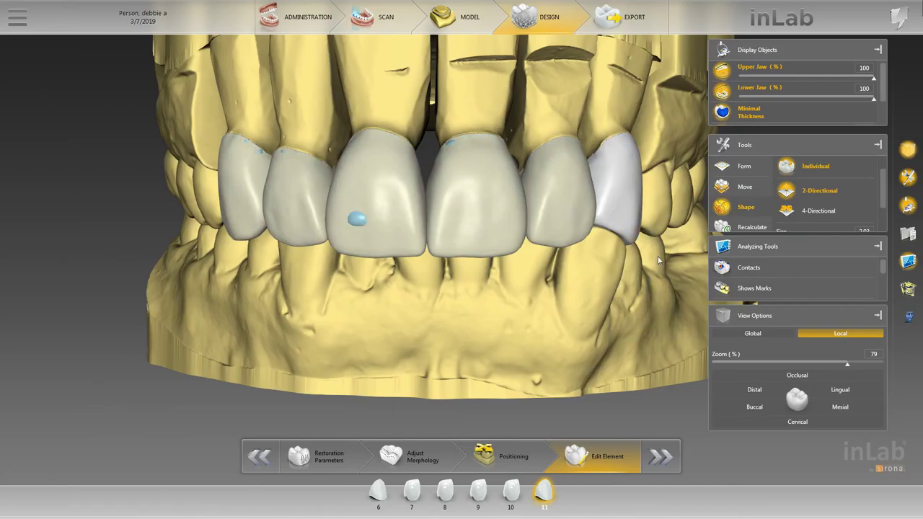
{"action": "scroll", "coordinate": [578, 278], "scroll_direction": "down", "scroll_amount": 2}
{"action": "left_click_drag", "start_coordinate": [658, 260], "coordinate": [515, 323]}
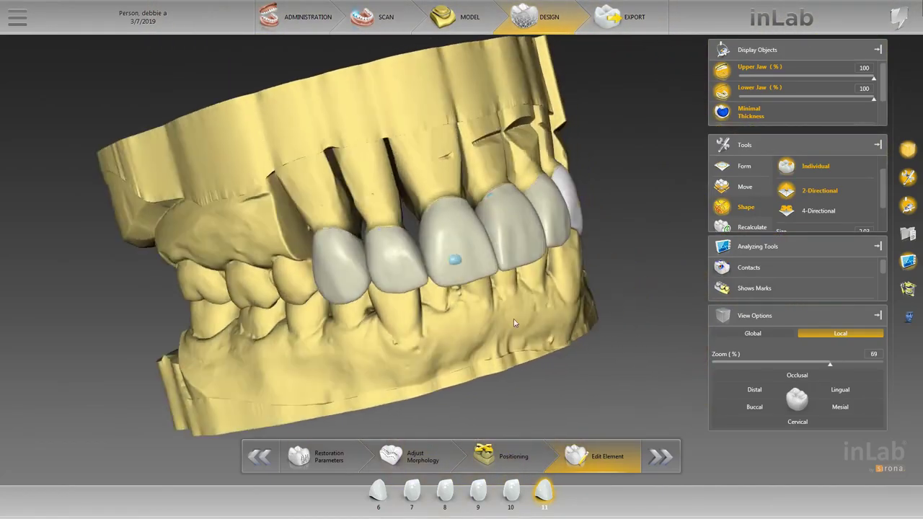
{"action": "right_click_drag", "start_coordinate": [513, 323], "coordinate": [580, 156]}
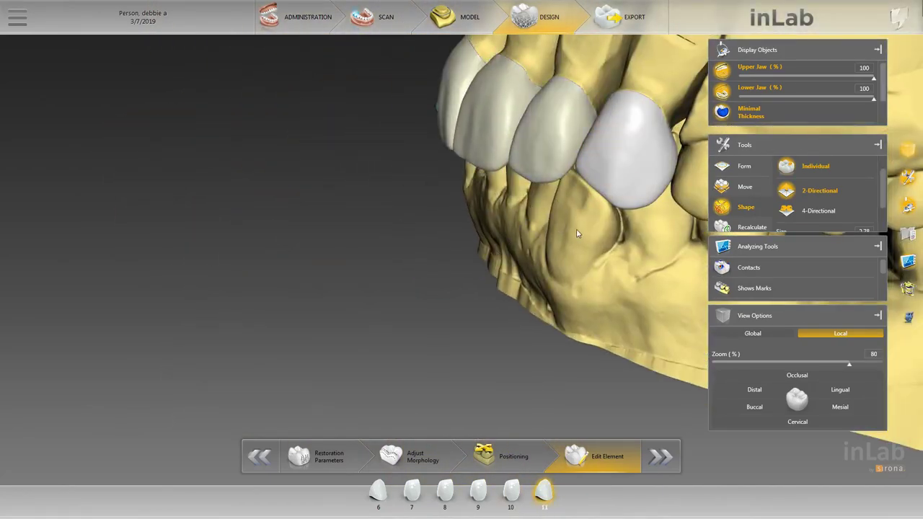
Step: Isolate crown 11 by hiding the upper and lower jaws, and display its contacts
{"action": "right_click_drag", "start_coordinate": [576, 233], "coordinate": [634, 229]}
{"action": "left_click", "coordinate": [723, 70]}
{"action": "left_click", "coordinate": [723, 268]}
{"action": "left_click_drag", "start_coordinate": [634, 249], "coordinate": [563, 238]}
{"action": "scroll", "coordinate": [577, 201], "scroll_direction": "up", "scroll_amount": 2}
{"action": "right_click_drag", "start_coordinate": [591, 173], "coordinate": [595, 215]}
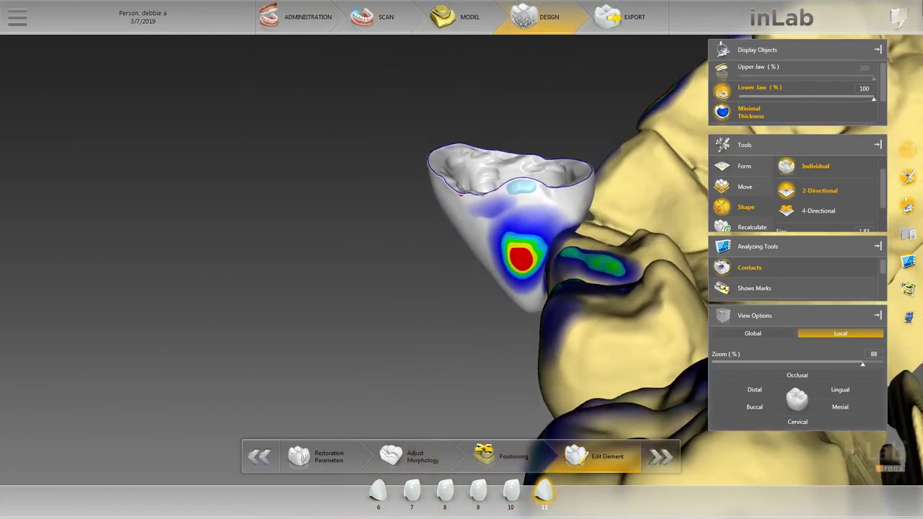
{"action": "left_click", "coordinate": [445, 491]}
{"action": "left_click", "coordinate": [738, 93]}
{"action": "left_click", "coordinate": [552, 499]}
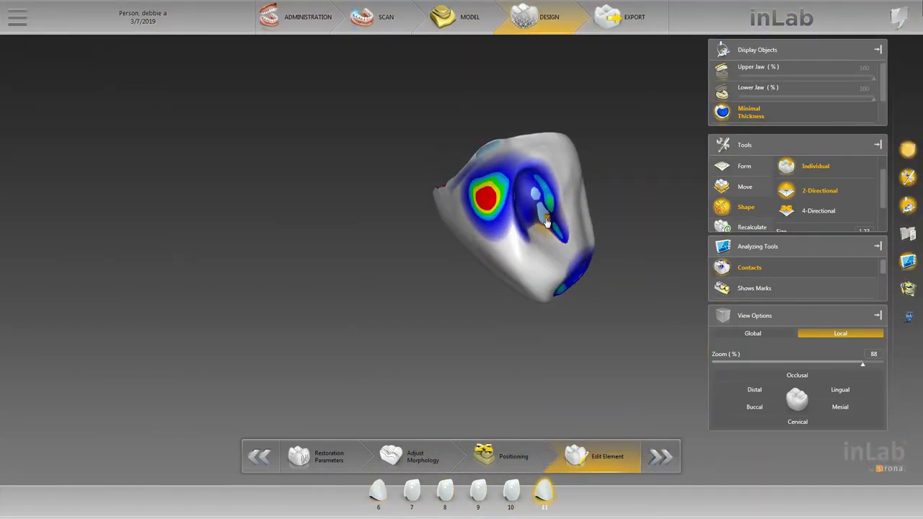
{"action": "left_click_drag", "start_coordinate": [625, 230], "coordinate": [577, 220]}
Step: Smooth the lingual and distal contact areas of crown 11 with tool sizes of 1.13 and 0.53 mm at 54% strength
{"action": "right_click", "coordinate": [485, 198]}
{"action": "mouse_move", "coordinate": [526, 207]}
{"action": "left_click", "coordinate": [594, 217]}
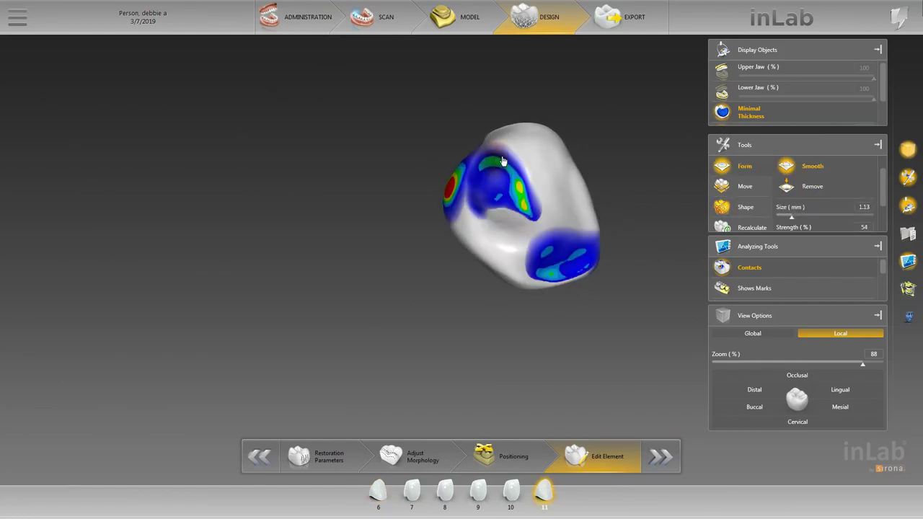
{"action": "left_click_drag", "start_coordinate": [503, 204], "coordinate": [512, 190]}
{"action": "mouse_move", "coordinate": [654, 203]}
{"action": "left_mouse_down"}
{"action": "mouse_move", "coordinate": [671, 149]}
{"action": "mouse_move", "coordinate": [703, 158]}
{"action": "left_mouse_up"}
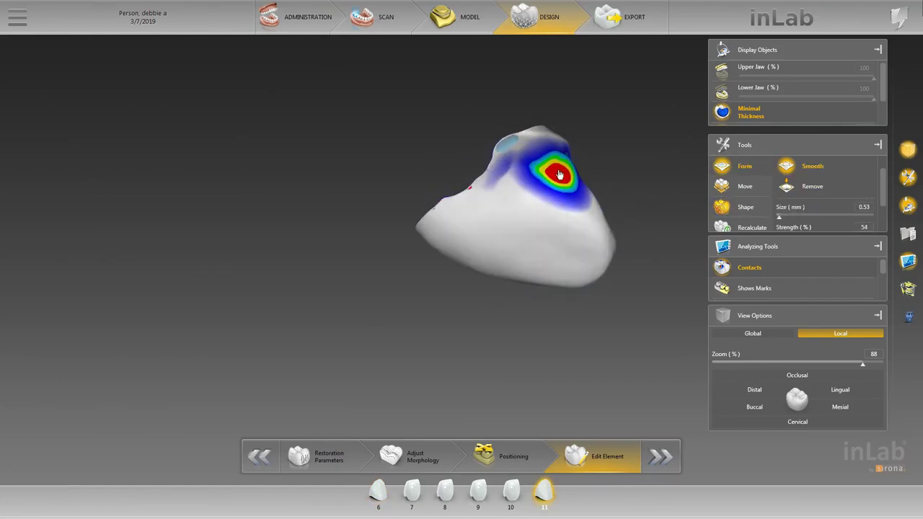
{"action": "left_click_drag", "start_coordinate": [559, 175], "coordinate": [555, 168]}
Step: Reduce the heavy distal contact of crown 11 with two-directional individual shaping
{"action": "right_click", "coordinate": [568, 168]}
{"action": "left_click", "coordinate": [654, 202]}
{"action": "scroll", "coordinate": [653, 202], "scroll_direction": "up", "scroll_amount": 3}
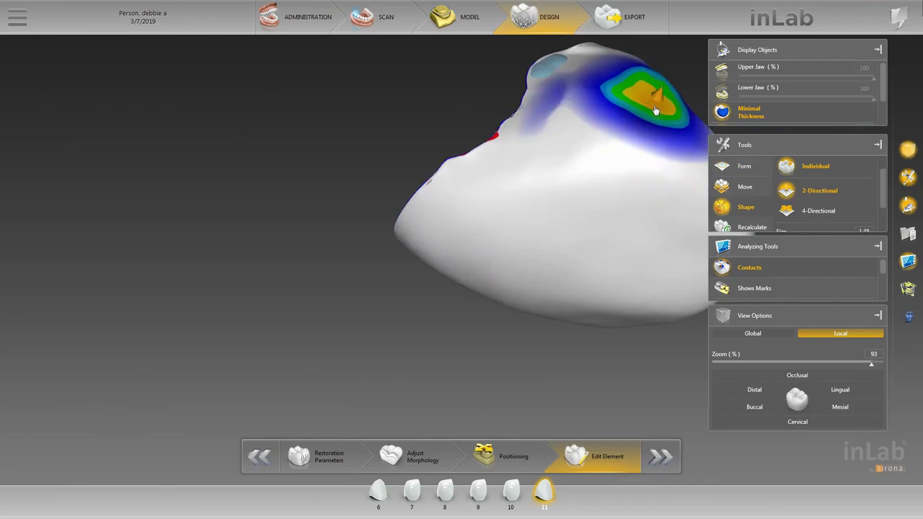
{"action": "right_click_drag", "start_coordinate": [628, 96], "coordinate": [560, 117]}
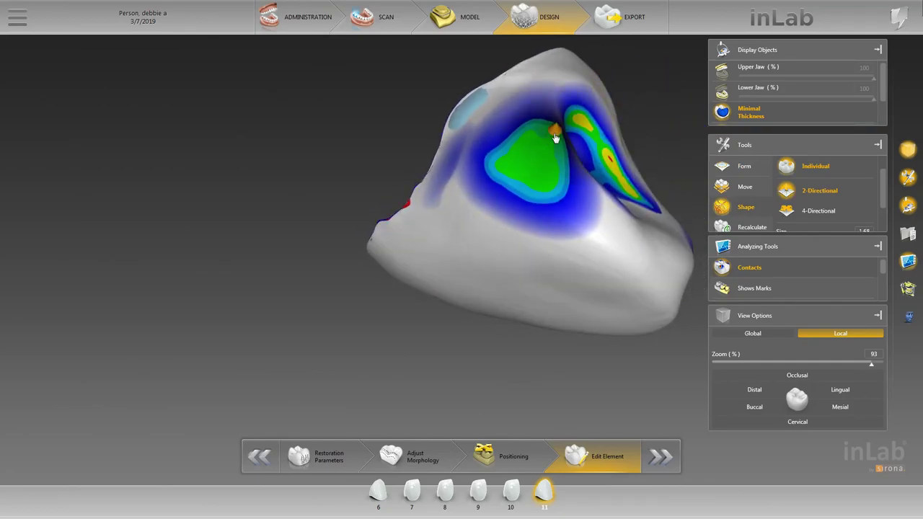
{"action": "left_click_drag", "start_coordinate": [555, 137], "coordinate": [547, 129]}
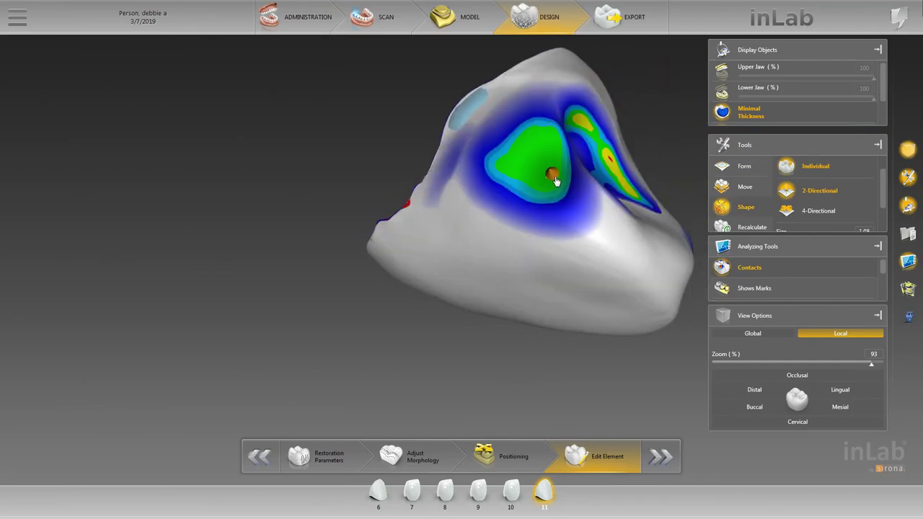
{"action": "scroll", "coordinate": [466, 99], "scroll_direction": "down", "scroll_amount": 3}
{"action": "right_click_drag", "start_coordinate": [467, 100], "coordinate": [551, 248]}
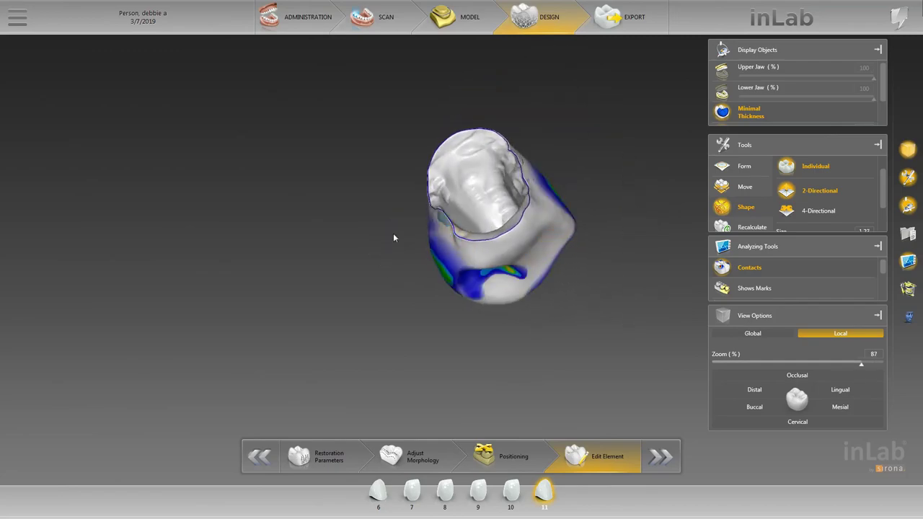
{"action": "right_click_drag", "start_coordinate": [393, 237], "coordinate": [582, 278]}
Step: Examine the proximal contacts of crowns 10, 9, 8, 7 and 6 in isolation, one after another
{"action": "left_click", "coordinate": [519, 500]}
{"action": "right_click_drag", "start_coordinate": [513, 389], "coordinate": [466, 334]}
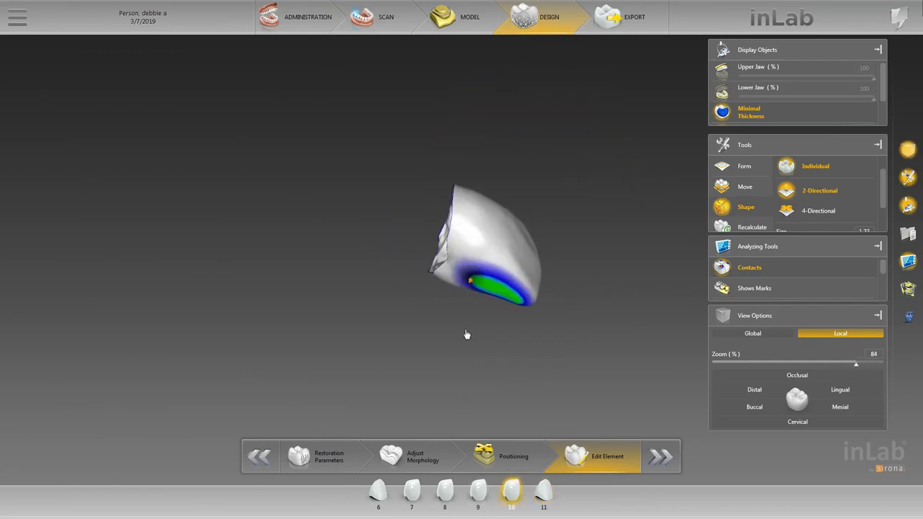
{"action": "left_click", "coordinate": [479, 494]}
{"action": "right_click_drag", "start_coordinate": [472, 375], "coordinate": [542, 222]}
{"action": "left_click", "coordinate": [446, 493]}
{"action": "left_click", "coordinate": [413, 494]}
{"action": "key", "text": "Left"}
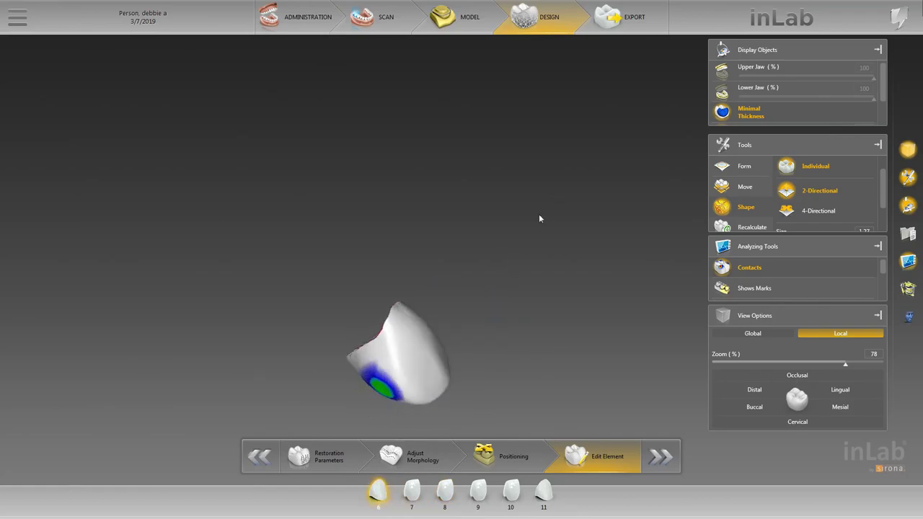
Step: Select crown 8 and display the upper model and neighbouring crowns again
{"action": "left_click", "coordinate": [469, 493]}
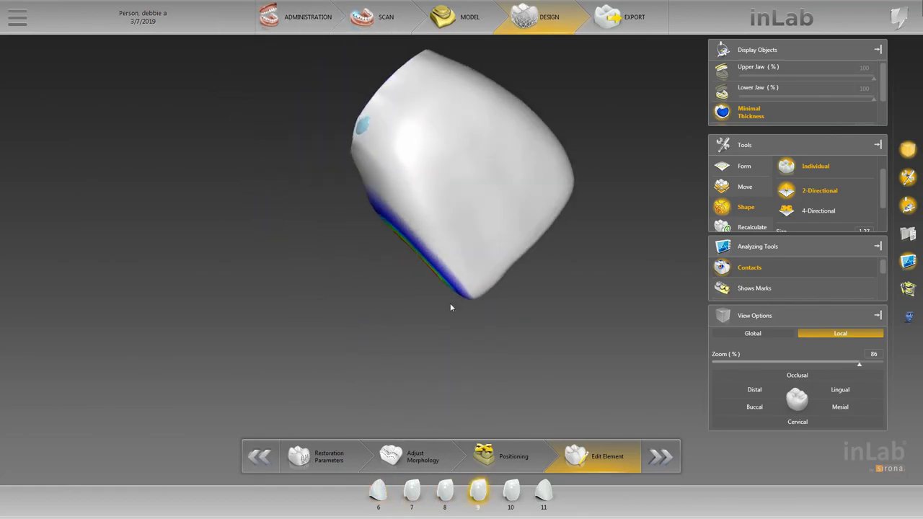
{"action": "left_click", "coordinate": [447, 493]}
{"action": "scroll", "coordinate": [755, 72], "scroll_direction": "down", "scroll_amount": 3}
{"action": "left_click", "coordinate": [760, 116]}
{"action": "scroll", "coordinate": [577, 281], "scroll_direction": "down", "scroll_amount": 3}
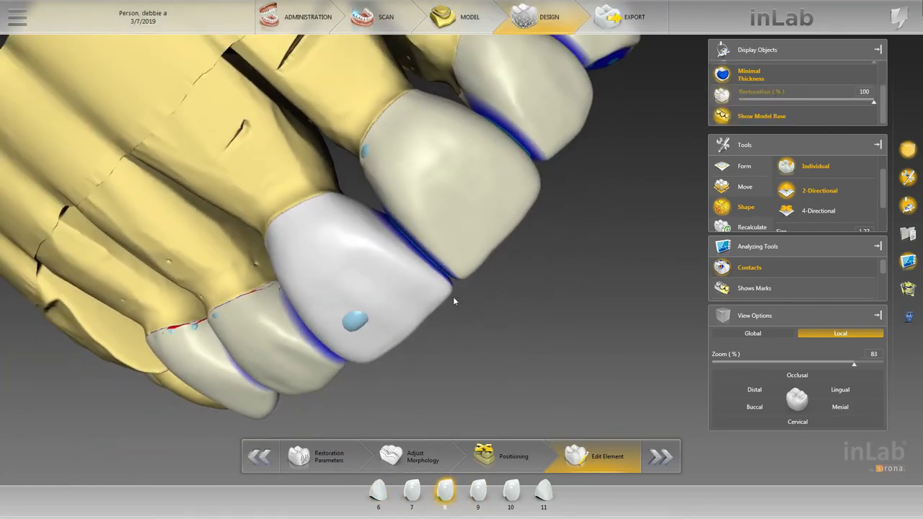
Step: Shape the mesial surfaces of crowns 8 and 9 individually where the two central incisors meet
{"action": "right_click_drag", "start_coordinate": [453, 296], "coordinate": [431, 277]}
{"action": "scroll", "coordinate": [491, 291], "scroll_direction": "up", "scroll_amount": 5}
{"action": "scroll", "coordinate": [491, 294], "scroll_direction": "down", "scroll_amount": 1}
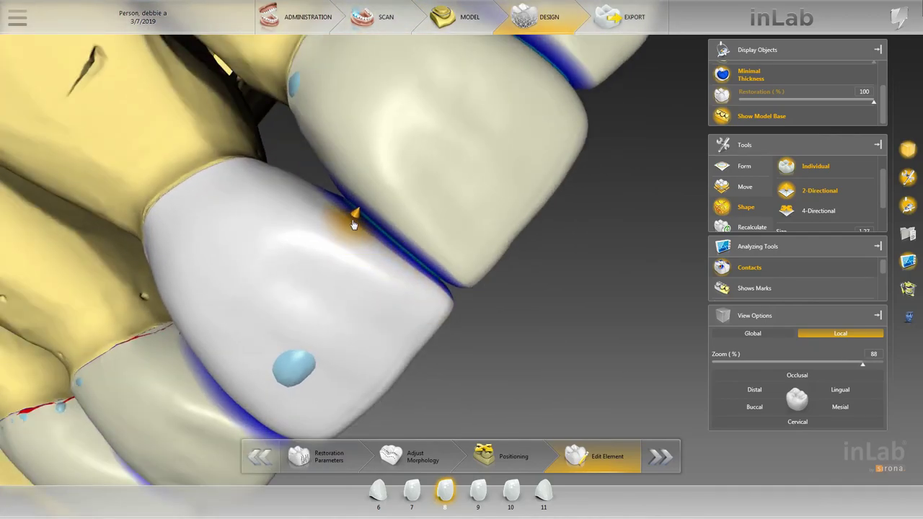
{"action": "left_click", "coordinate": [388, 229]}
{"action": "scroll", "coordinate": [461, 290], "scroll_direction": "down", "scroll_amount": 2}
{"action": "left_click_drag", "start_coordinate": [482, 324], "coordinate": [538, 260]}
{"action": "scroll", "coordinate": [537, 247], "scroll_direction": "up", "scroll_amount": 1}
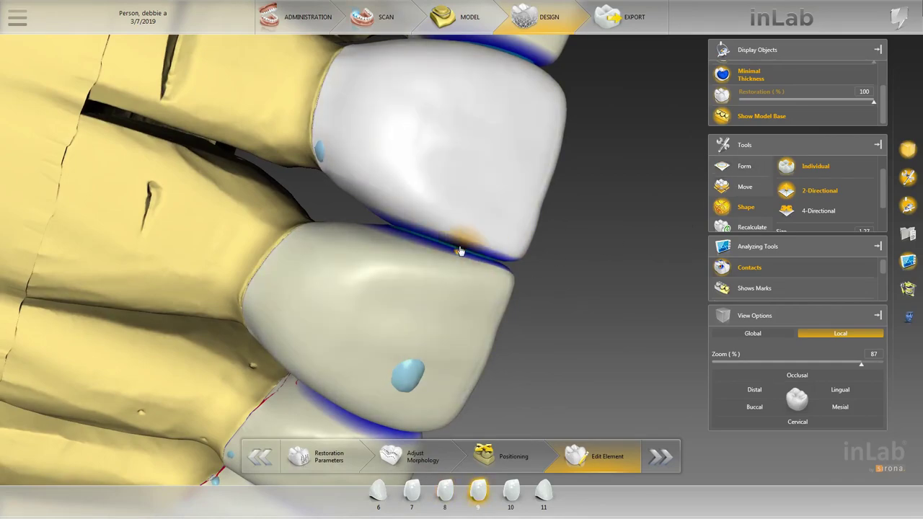
{"action": "scroll", "coordinate": [737, 100], "scroll_direction": "up", "scroll_amount": 2}
Step: Check the isolated mesial contacts of crowns 9 and 8, and strengthen the mesial contact of crown 9 with individual shaping
{"action": "left_click", "coordinate": [736, 71]}
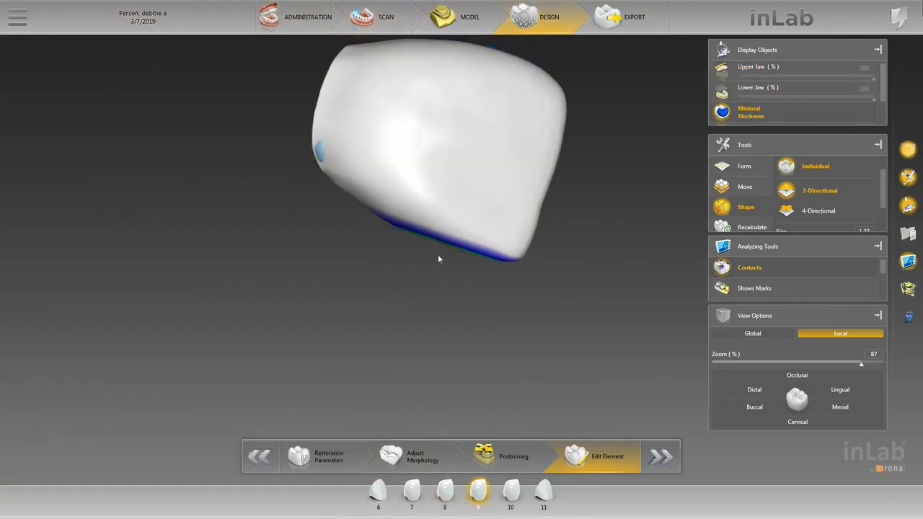
{"action": "double_click", "coordinate": [662, 177]}
{"action": "double_click", "coordinate": [419, 305]}
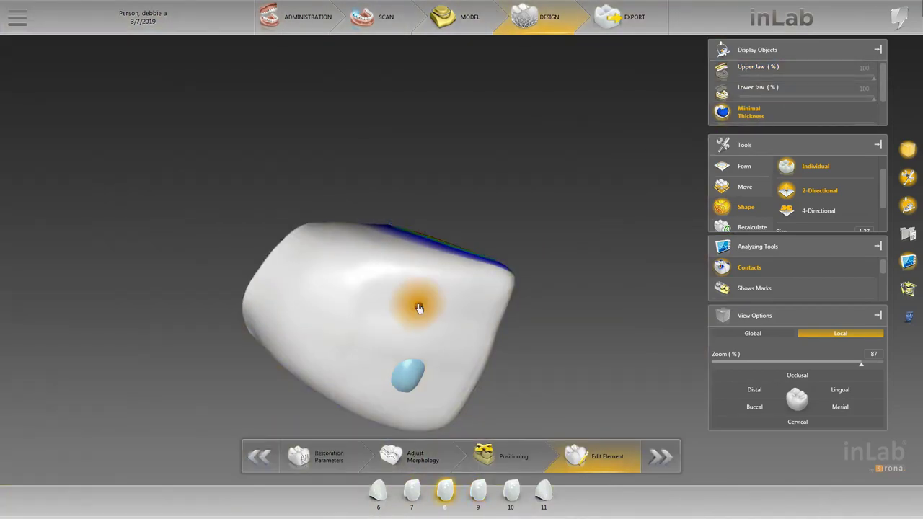
{"action": "scroll", "coordinate": [722, 76], "scroll_direction": "down", "scroll_amount": 2}
{"action": "left_click", "coordinate": [392, 219]}
{"action": "left_click", "coordinate": [727, 69]}
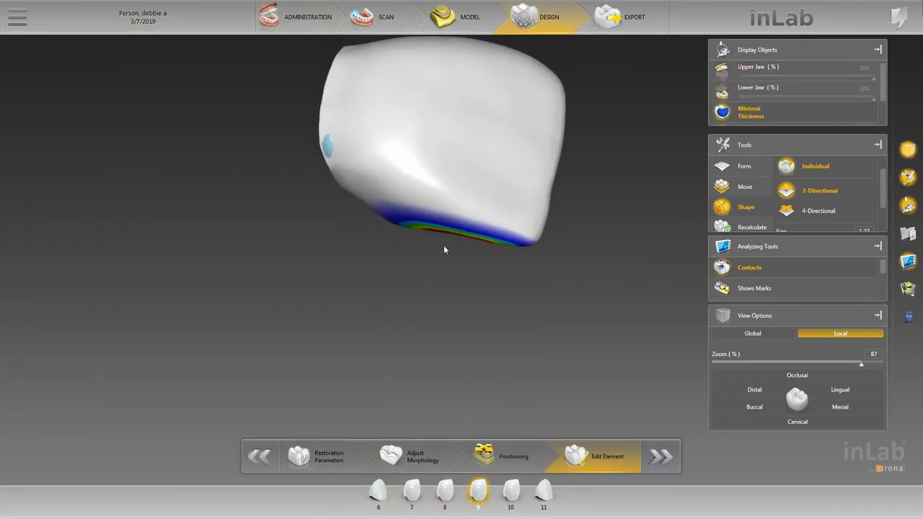
Step: Smooth and individually shape the mesial contact area of the isolated crown 9
{"action": "right_click", "coordinate": [467, 165]}
{"action": "mouse_move", "coordinate": [495, 173]}
{"action": "mouse_move", "coordinate": [443, 246]}
{"action": "left_mouse_down"}
{"action": "mouse_move", "coordinate": [465, 168]}
{"action": "mouse_move", "coordinate": [456, 165]}
{"action": "mouse_move", "coordinate": [497, 157]}
{"action": "left_mouse_up"}
{"action": "left_click", "coordinate": [583, 186]}
{"action": "mouse_move", "coordinate": [472, 231]}
{"action": "left_mouse_down"}
{"action": "mouse_move", "coordinate": [468, 319]}
{"action": "mouse_move", "coordinate": [454, 272]}
{"action": "left_mouse_up"}
{"action": "right_click", "coordinate": [446, 225]}
{"action": "mouse_move", "coordinate": [486, 258]}
{"action": "left_click", "coordinate": [566, 270]}
{"action": "right_click_drag", "start_coordinate": [444, 223], "coordinate": [440, 278]}
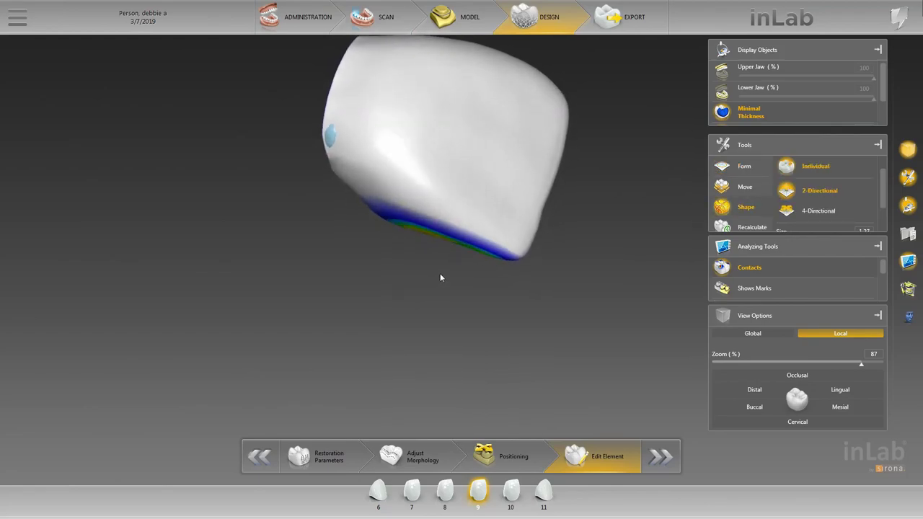
{"action": "right_click_drag", "start_coordinate": [466, 249], "coordinate": [454, 294]}
Step: Smooth the mesial surfaces of crowns 8 and 9 on the displayed model, using a 1.53 mm size and 10% strength
{"action": "left_click", "coordinate": [754, 407]}
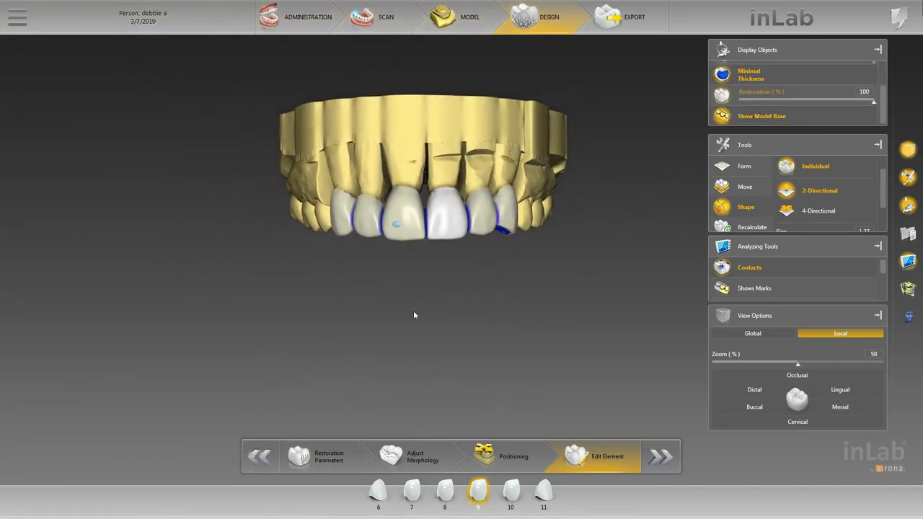
{"action": "scroll", "coordinate": [453, 362], "scroll_direction": "up", "scroll_amount": 3}
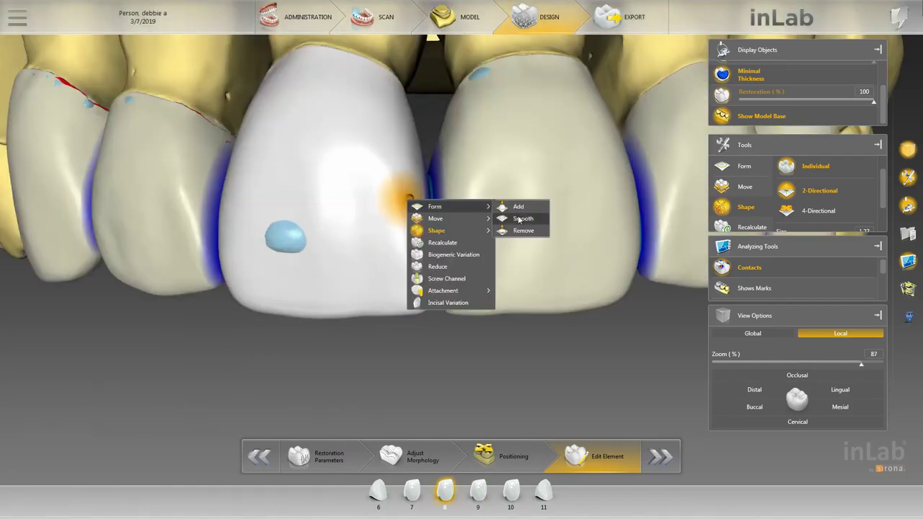
{"action": "left_click", "coordinate": [520, 218]}
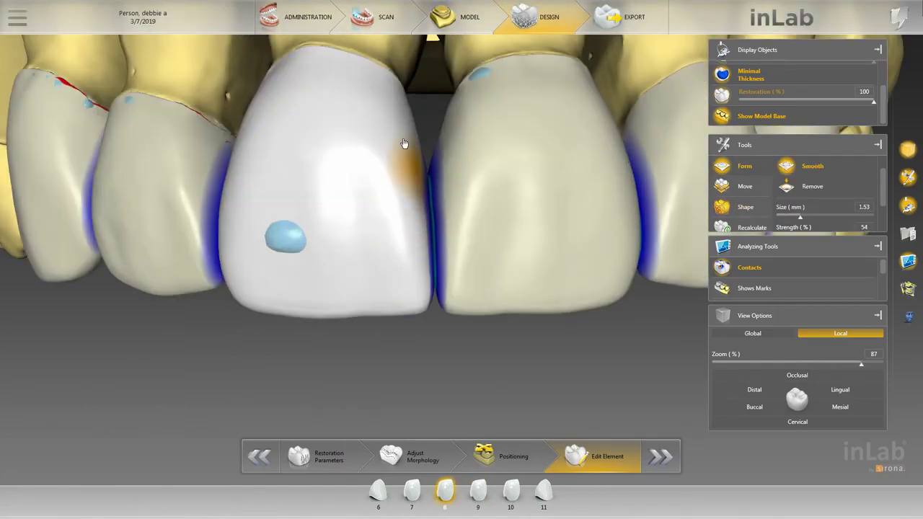
{"action": "scroll", "coordinate": [815, 195], "scroll_direction": "down", "scroll_amount": 2}
{"action": "scroll", "coordinate": [831, 201], "scroll_direction": "up", "scroll_amount": 2}
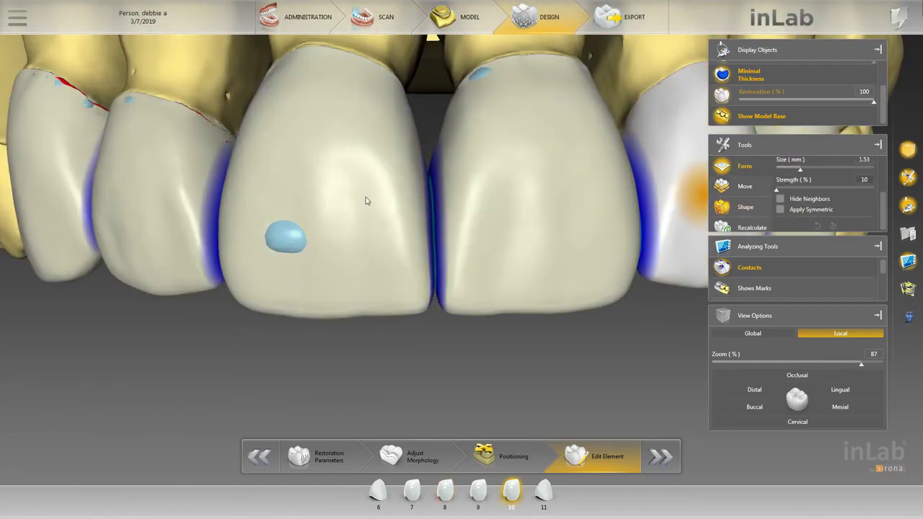
{"action": "right_click", "coordinate": [443, 231]}
{"action": "left_click", "coordinate": [551, 245]}
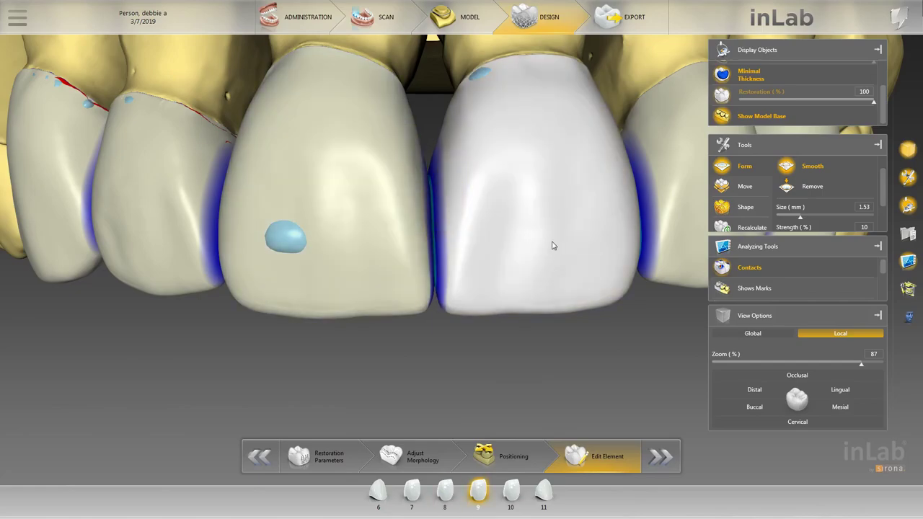
Step: Shape the mesial sides of crowns 9 and 8 individually with 2-directional deformation where the central incisors meet
{"action": "mouse_move", "coordinate": [450, 345]}
{"action": "left_mouse_down"}
{"action": "mouse_move", "coordinate": [406, 249]}
{"action": "mouse_move", "coordinate": [426, 224]}
{"action": "left_mouse_up"}
{"action": "scroll", "coordinate": [486, 185], "scroll_direction": "up", "scroll_amount": 3}
{"action": "mouse_move", "coordinate": [572, 223]}
{"action": "left_mouse_down"}
{"action": "mouse_move", "coordinate": [539, 243]}
{"action": "mouse_move", "coordinate": [595, 212]}
{"action": "mouse_move", "coordinate": [503, 281]}
{"action": "mouse_move", "coordinate": [257, 345]}
{"action": "left_mouse_up"}
{"action": "scroll", "coordinate": [595, 212], "scroll_direction": "down", "scroll_amount": 2}
{"action": "scroll", "coordinate": [257, 345], "scroll_direction": "down", "scroll_amount": 3}
{"action": "middle_click_drag", "start_coordinate": [257, 345], "coordinate": [525, 179]}
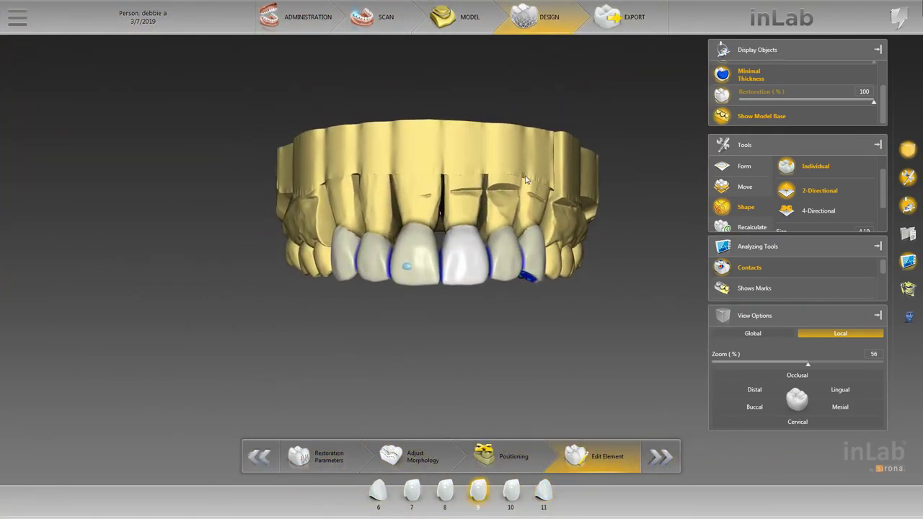
{"action": "scroll", "coordinate": [515, 180], "scroll_direction": "up", "scroll_amount": 5}
{"action": "left_click", "coordinate": [415, 349]}
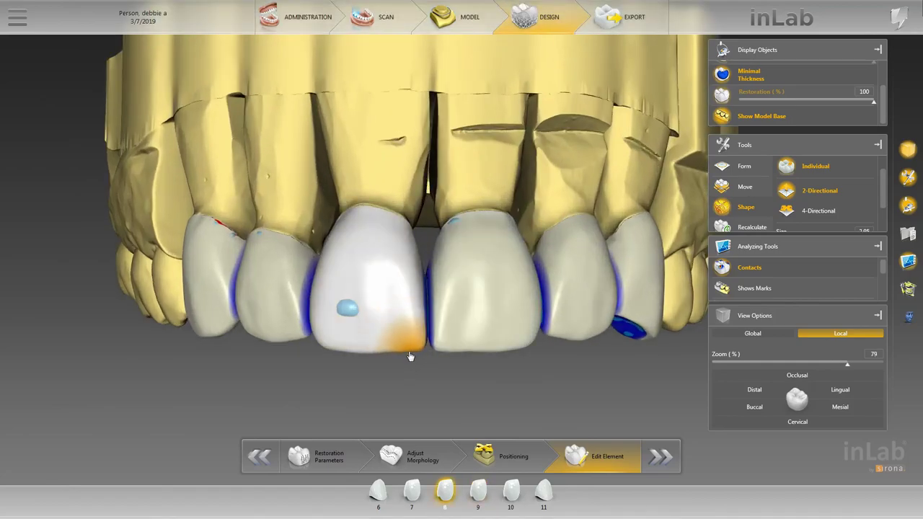
Step: Inspect the central incisors from the incisal and buccal sides, and hide the contact colouring
{"action": "scroll", "coordinate": [411, 357], "scroll_direction": "down", "scroll_amount": 5}
{"action": "left_click_drag", "start_coordinate": [467, 363], "coordinate": [461, 291]}
{"action": "scroll", "coordinate": [426, 283], "scroll_direction": "up", "scroll_amount": 5}
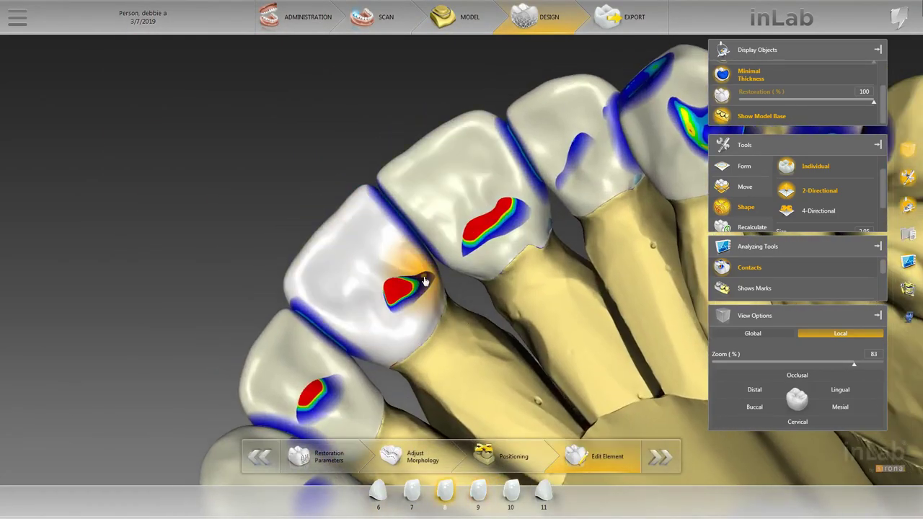
{"action": "middle_click_drag", "start_coordinate": [443, 281], "coordinate": [482, 350]}
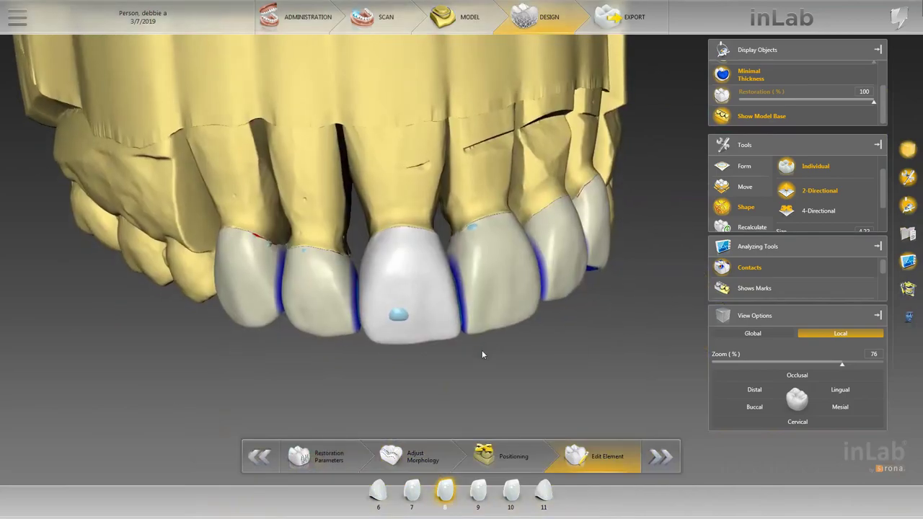
{"action": "scroll", "coordinate": [546, 310], "scroll_direction": "down", "scroll_amount": 5}
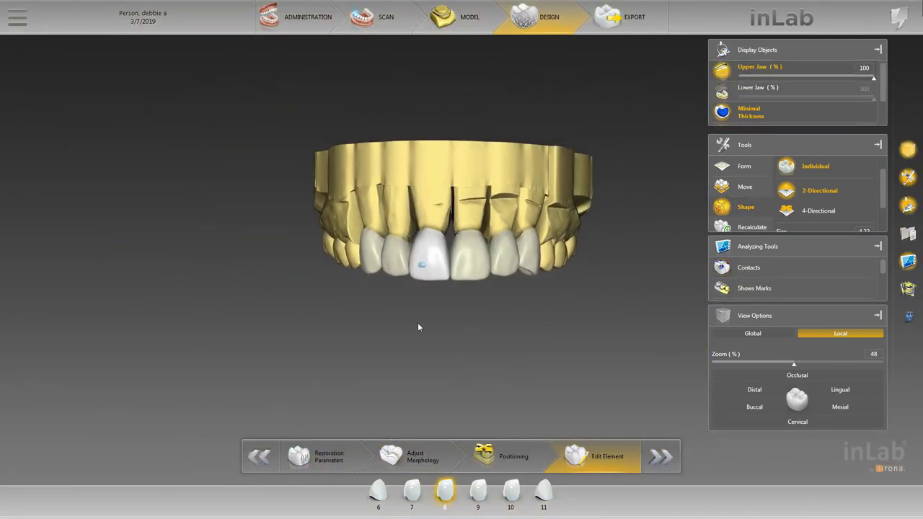
{"action": "scroll", "coordinate": [419, 323], "scroll_direction": "up", "scroll_amount": 5}
{"action": "scroll", "coordinate": [449, 370], "scroll_direction": "down", "scroll_amount": 2}
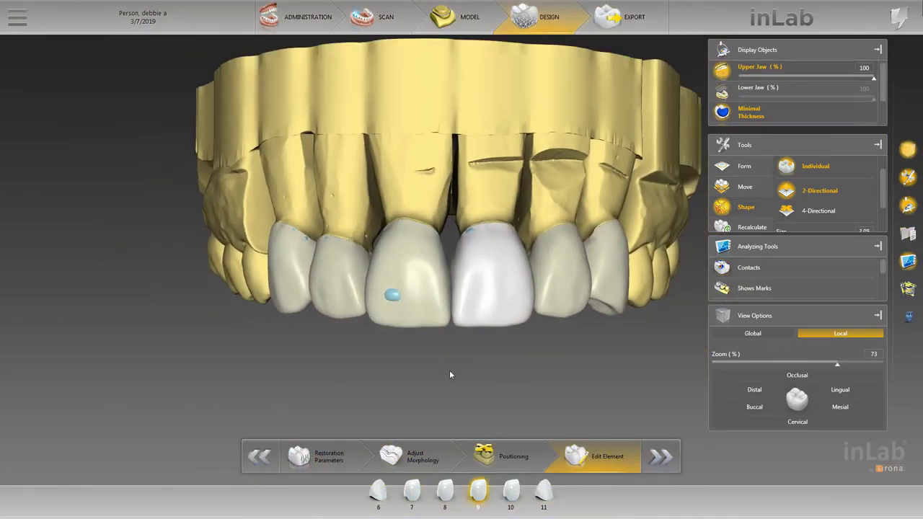
Step: Show the contact colouring, hide the upper jaw and smooth the mesial contact of the isolated crown 9
{"action": "scroll", "coordinate": [449, 364], "scroll_direction": "up", "scroll_amount": 4}
{"action": "left_click", "coordinate": [748, 267]}
{"action": "mouse_move", "coordinate": [471, 319]}
{"action": "middle_mouse_down"}
{"action": "mouse_move", "coordinate": [454, 305]}
{"action": "mouse_move", "coordinate": [461, 290]}
{"action": "mouse_move", "coordinate": [464, 333]}
{"action": "middle_mouse_up"}
{"action": "left_click", "coordinate": [756, 69]}
{"action": "middle_click_drag", "start_coordinate": [576, 216], "coordinate": [405, 352]}
{"action": "scroll", "coordinate": [448, 310], "scroll_direction": "up", "scroll_amount": 1}
{"action": "scroll", "coordinate": [447, 310], "scroll_direction": "up", "scroll_amount": 2}
{"action": "right_click", "coordinate": [599, 352]}
{"action": "left_click", "coordinate": [600, 353]}
Step: Smooth the isolated mesial contacts of crowns 8 and 9 with a 1.25 mm size, raising the strength to 22%
{"action": "left_click", "coordinate": [448, 489]}
{"action": "middle_click_drag", "start_coordinate": [490, 317], "coordinate": [450, 339]}
{"action": "left_click", "coordinate": [478, 491]}
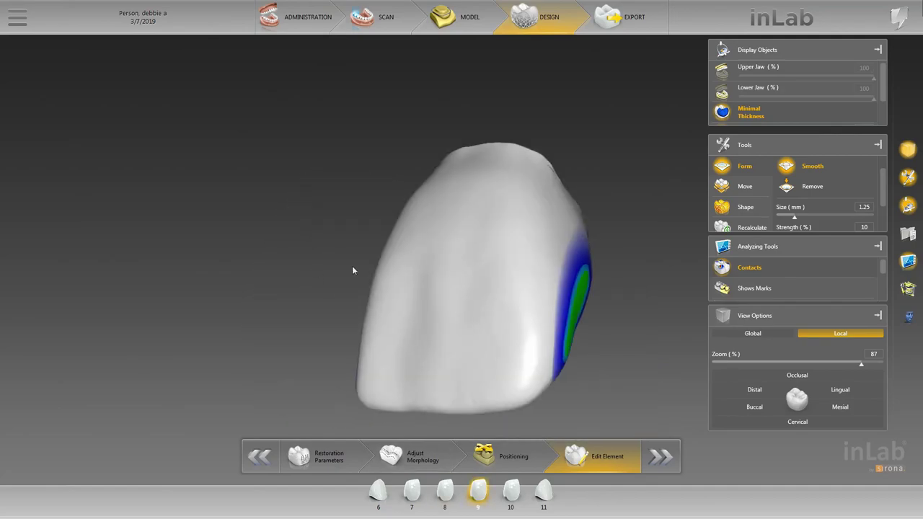
{"action": "middle_click_drag", "start_coordinate": [352, 267], "coordinate": [462, 277]}
{"action": "scroll", "coordinate": [783, 219], "scroll_direction": "down", "scroll_amount": 1}
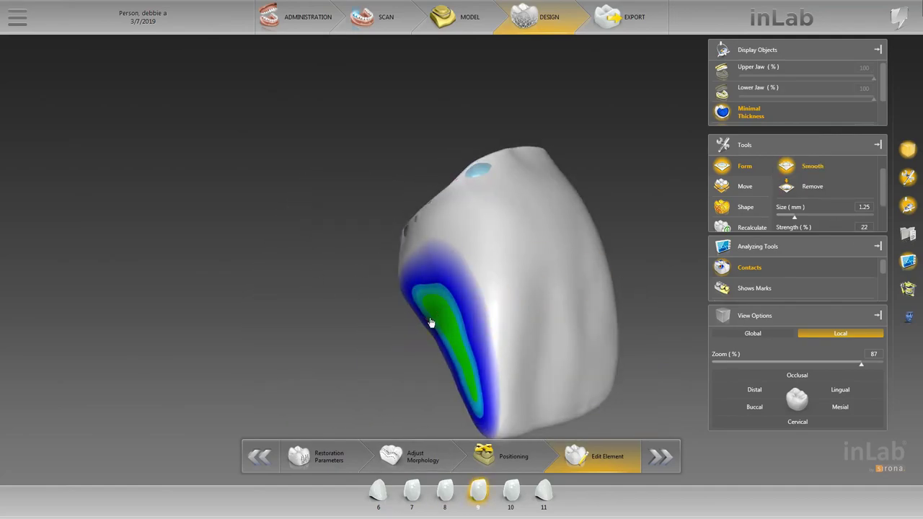
Step: Display the upper jaw with all crowns again and hide the contact colouring to check the central incisors from the buccal side
{"action": "scroll", "coordinate": [431, 322], "scroll_direction": "down", "scroll_amount": 6}
{"action": "left_click", "coordinate": [755, 68]}
{"action": "scroll", "coordinate": [764, 94], "scroll_direction": "down", "scroll_amount": 2}
{"action": "left_click", "coordinate": [748, 267]}
{"action": "scroll", "coordinate": [524, 336], "scroll_direction": "down", "scroll_amount": 7}
{"action": "scroll", "coordinate": [525, 336], "scroll_direction": "down", "scroll_amount": 2}
{"action": "middle_click_drag", "start_coordinate": [525, 335], "coordinate": [559, 245]}
{"action": "scroll", "coordinate": [401, 352], "scroll_direction": "up", "scroll_amount": 13}
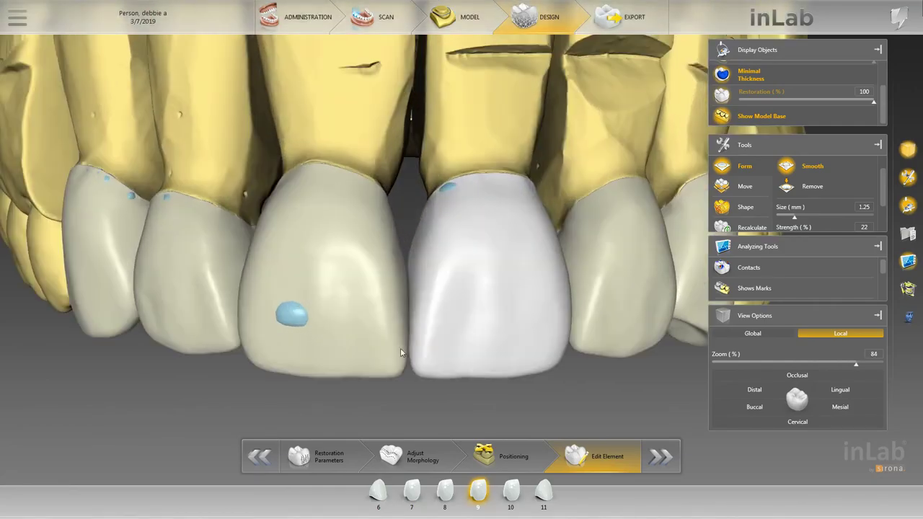
Step: Shape the mesial side of crown 8 individually next to crown 9
{"action": "left_click", "coordinate": [445, 491]}
{"action": "middle_click_drag", "start_coordinate": [417, 390], "coordinate": [375, 242]}
{"action": "right_click", "coordinate": [375, 242]}
{"action": "mouse_move", "coordinate": [404, 277]}
{"action": "left_click", "coordinate": [500, 289]}
{"action": "middle_click_drag", "start_coordinate": [394, 204], "coordinate": [395, 328]}
{"action": "scroll", "coordinate": [397, 239], "scroll_direction": "down", "scroll_amount": 5}
Step: Alternate between crowns 9 and 8 to refine the mesial outlines of both with individual shaping
{"action": "left_click", "coordinate": [478, 491]}
{"action": "scroll", "coordinate": [413, 291], "scroll_direction": "up", "scroll_amount": 6}
{"action": "left_click", "coordinate": [444, 491]}
{"action": "scroll", "coordinate": [411, 352], "scroll_direction": "down", "scroll_amount": 4}
{"action": "scroll", "coordinate": [446, 336], "scroll_direction": "down", "scroll_amount": 4}
{"action": "scroll", "coordinate": [394, 327], "scroll_direction": "up", "scroll_amount": 7}
{"action": "left_click", "coordinate": [416, 271]}
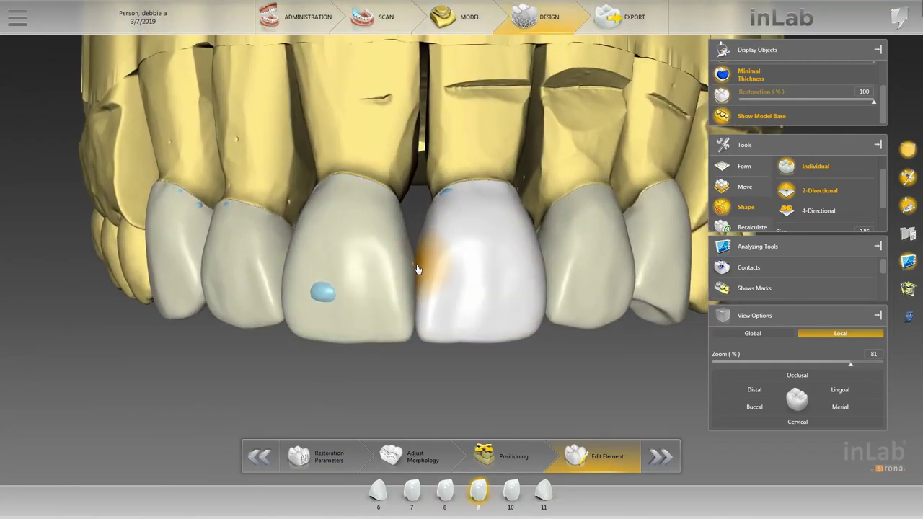
{"action": "left_click", "coordinate": [444, 491]}
{"action": "left_click", "coordinate": [478, 491]}
{"action": "left_click", "coordinate": [444, 491]}
{"action": "left_click", "coordinate": [478, 490]}
Step: Isolate crown 8 with contact colouring shown and smooth its mesial contact using a 1.10 mm size and 22% strength
{"action": "scroll", "coordinate": [739, 80], "scroll_direction": "up", "scroll_amount": 3}
{"action": "left_click", "coordinate": [723, 71]}
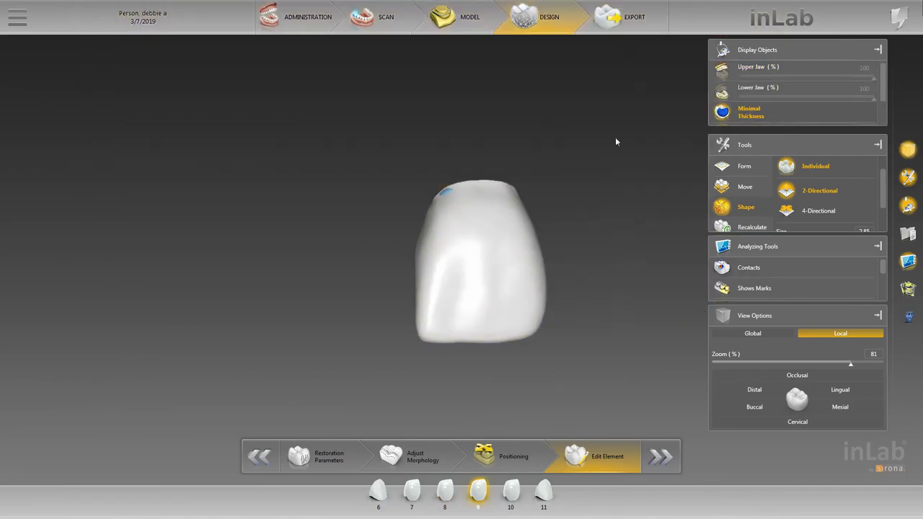
{"action": "left_click", "coordinate": [445, 491]}
{"action": "left_click", "coordinate": [747, 267]}
{"action": "middle_click_drag", "start_coordinate": [555, 285], "coordinate": [440, 283]}
{"action": "scroll", "coordinate": [403, 281], "scroll_direction": "up", "scroll_amount": 4}
{"action": "right_click", "coordinate": [356, 278]}
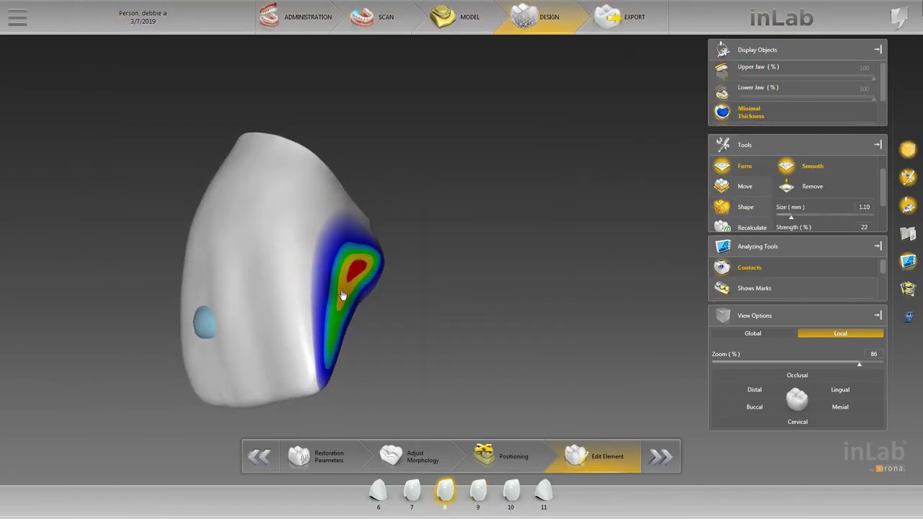
{"action": "right_click_drag", "start_coordinate": [361, 283], "coordinate": [328, 309]}
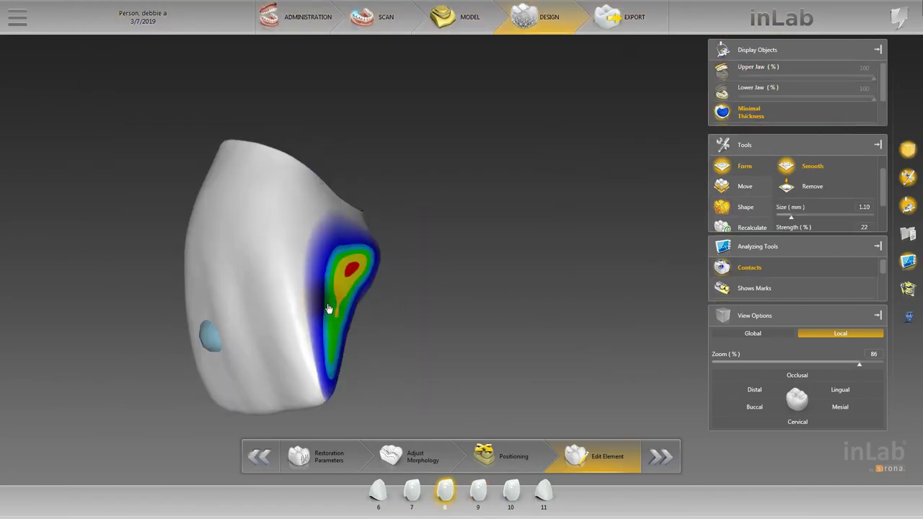
Step: Smooth the mesial contacts of crowns 9 and 8 further, raising the strength to 60%
{"action": "left_click", "coordinate": [477, 491]}
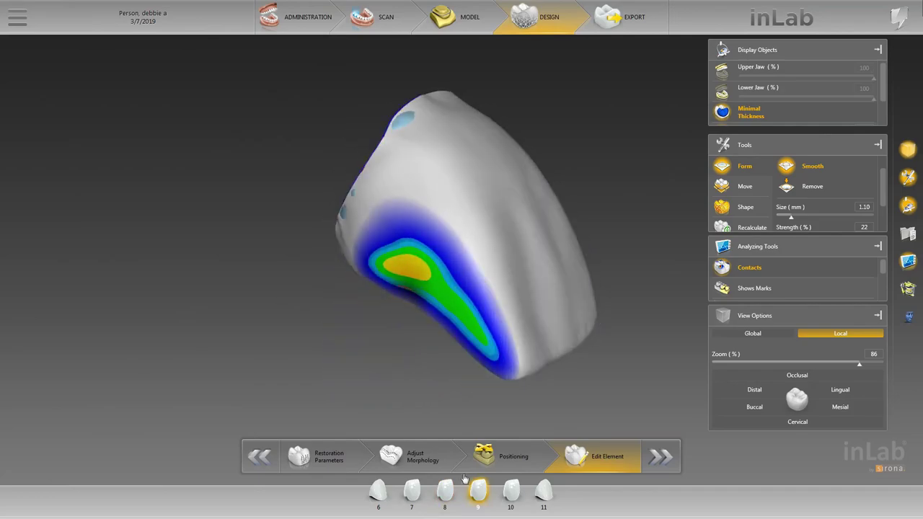
{"action": "left_click", "coordinate": [444, 491]}
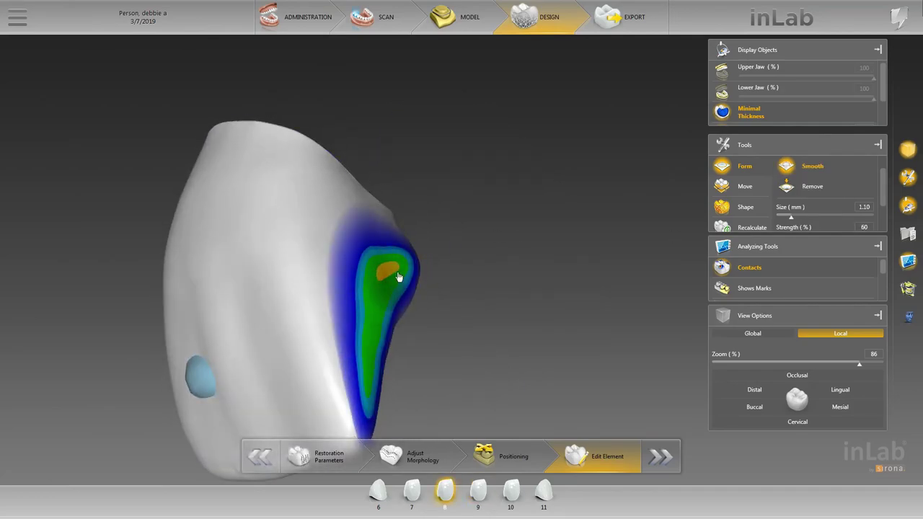
{"action": "left_click", "coordinate": [477, 478]}
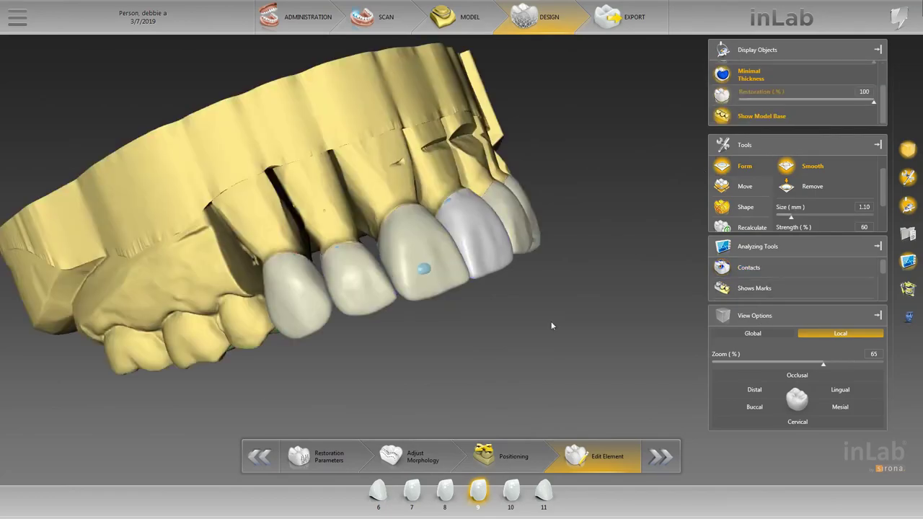
Step: Display the upper and lower jaws together in the global view and inspect the crowns in occlusion
{"action": "scroll", "coordinate": [450, 306], "scroll_direction": "down", "scroll_amount": 3}
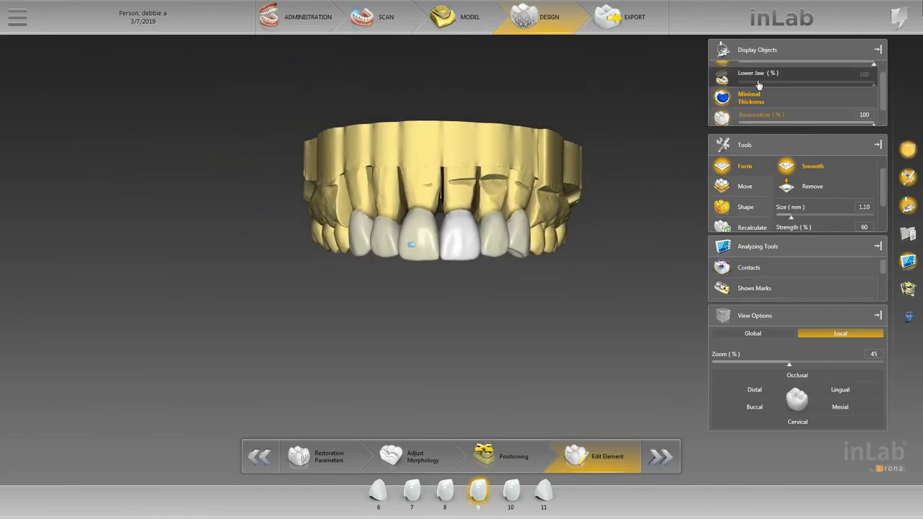
{"action": "left_click", "coordinate": [757, 85]}
{"action": "left_click", "coordinate": [742, 333]}
{"action": "scroll", "coordinate": [384, 337], "scroll_direction": "up", "scroll_amount": 1}
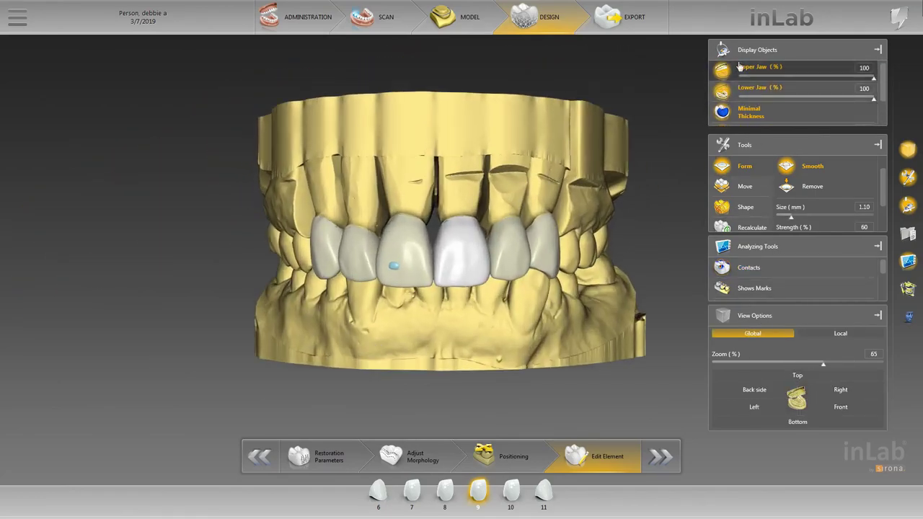
{"action": "mouse_move", "coordinate": [514, 313]}
{"action": "right_mouse_down"}
{"action": "mouse_move", "coordinate": [420, 298]}
{"action": "mouse_move", "coordinate": [530, 318]}
{"action": "mouse_move", "coordinate": [585, 309]}
{"action": "mouse_move", "coordinate": [537, 310]}
{"action": "mouse_move", "coordinate": [576, 304]}
{"action": "mouse_move", "coordinate": [556, 336]}
{"action": "mouse_move", "coordinate": [510, 325]}
{"action": "right_mouse_up"}
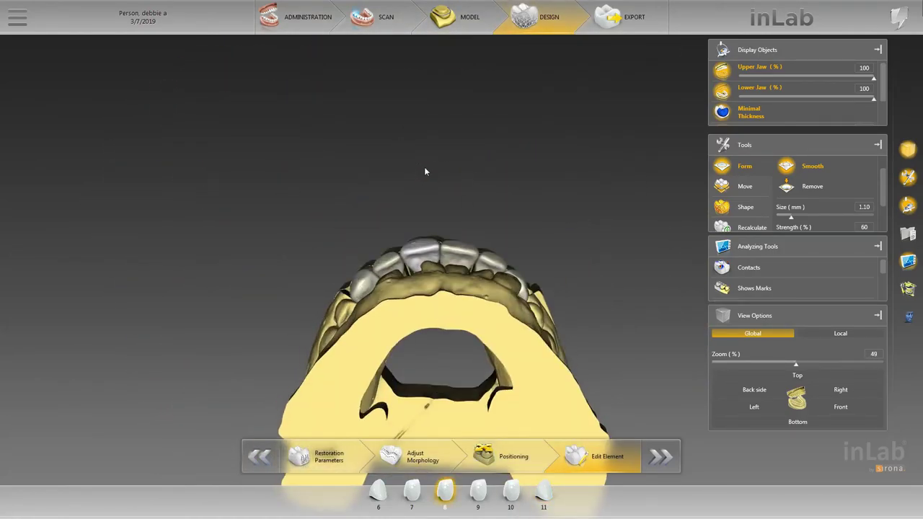